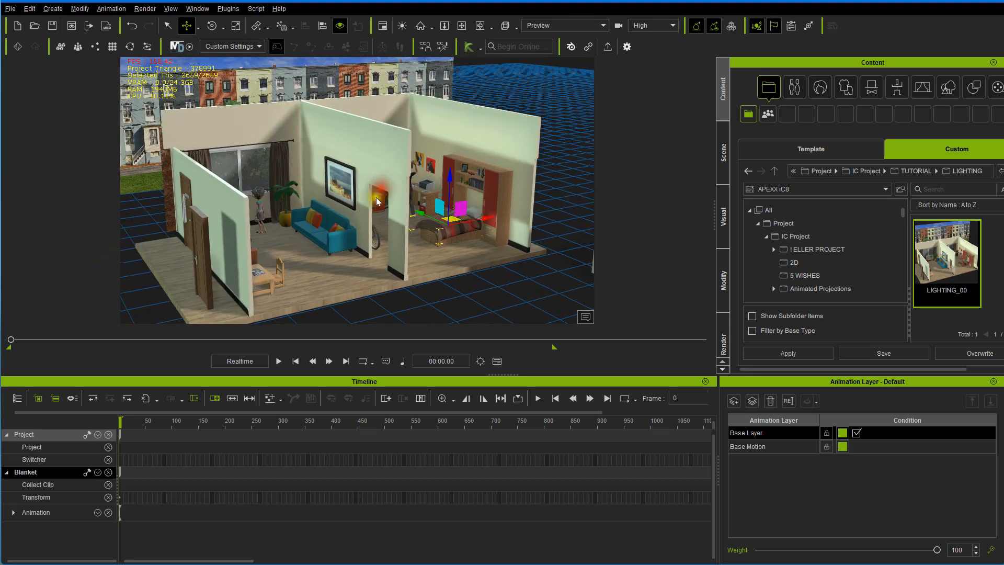
- List the scene's lights in the scene manager and widen the panel to show all their condition settings
scroll(378, 195, up, 2)
scroll(379, 195, up, 3)
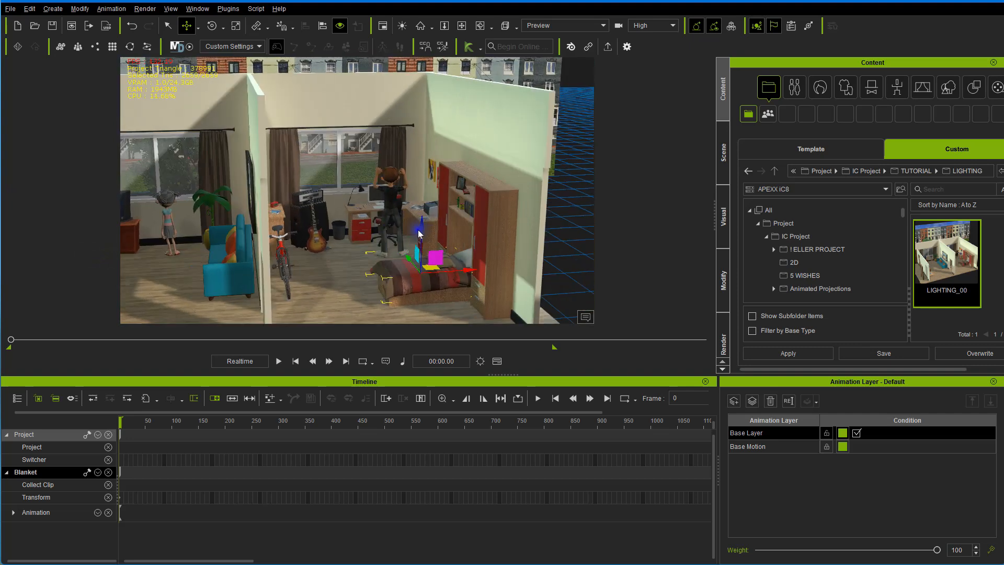
alt+drag(420, 198, 462, 206)
scroll(442, 204, down, 1)
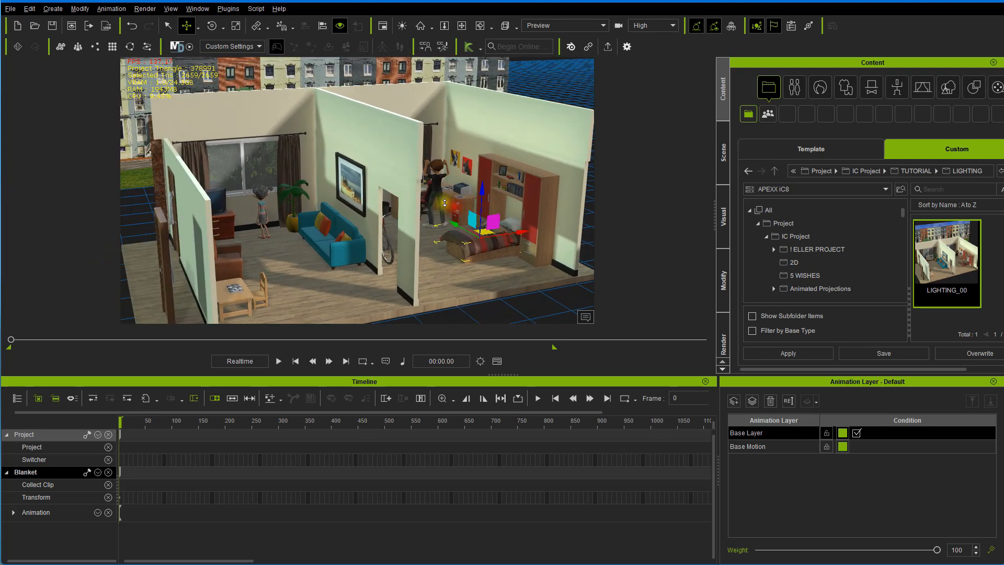
scroll(463, 205, down, 1)
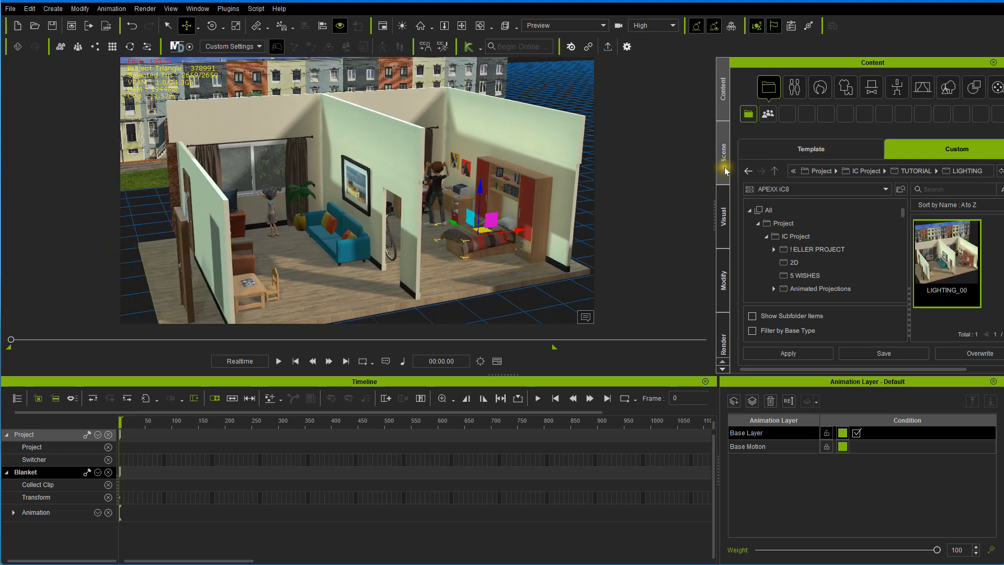
click(723, 166)
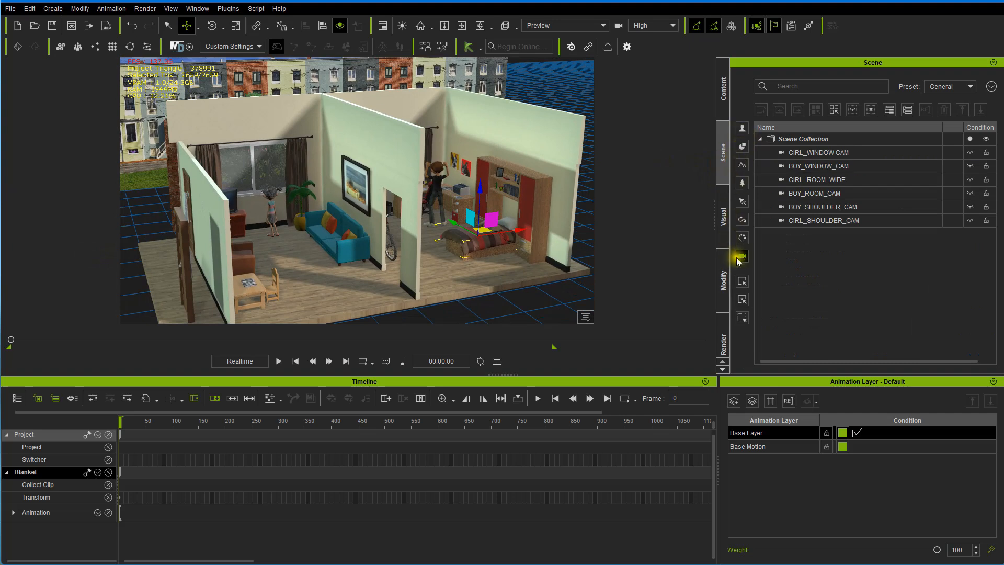
click(743, 186)
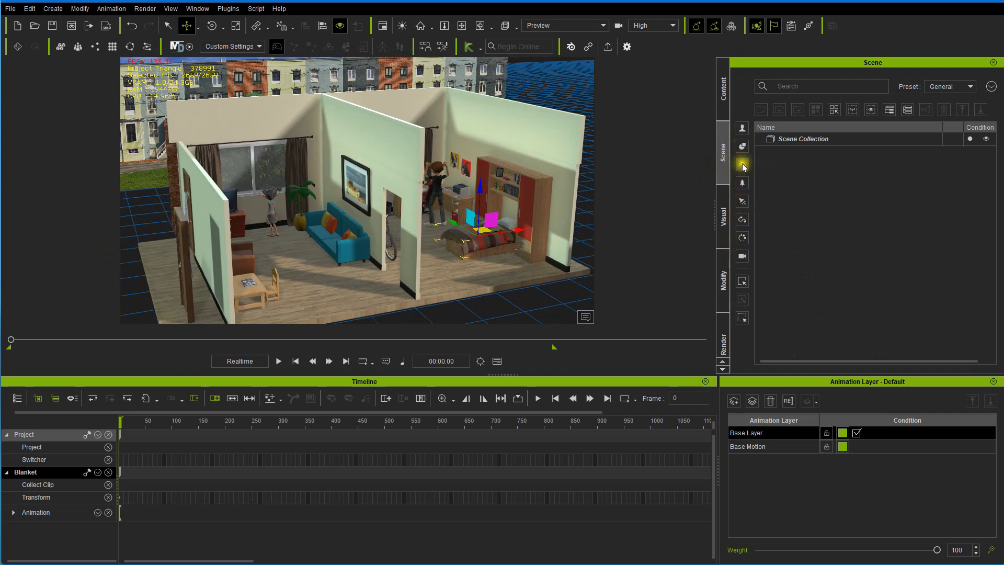
click(741, 202)
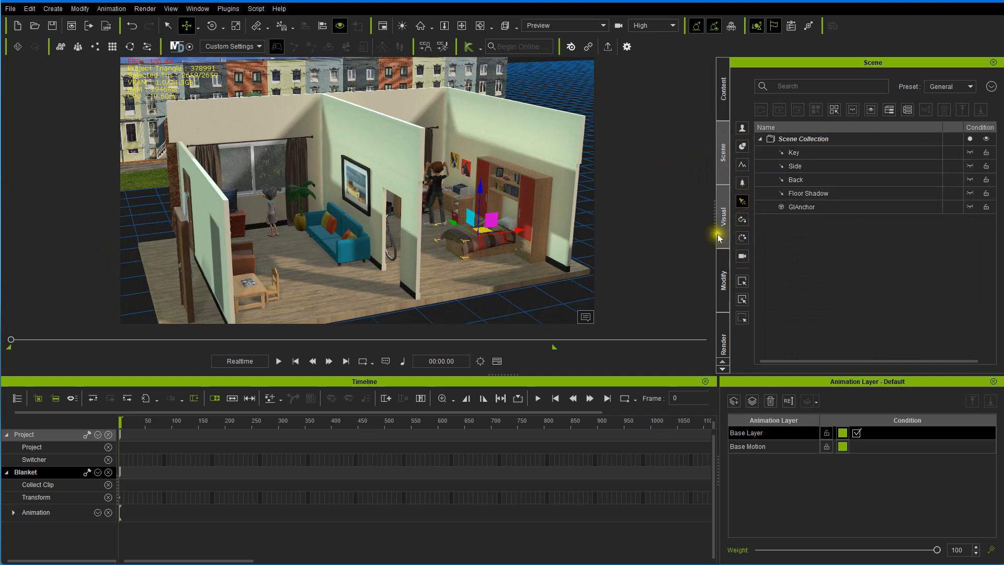
drag(714, 231, 642, 224)
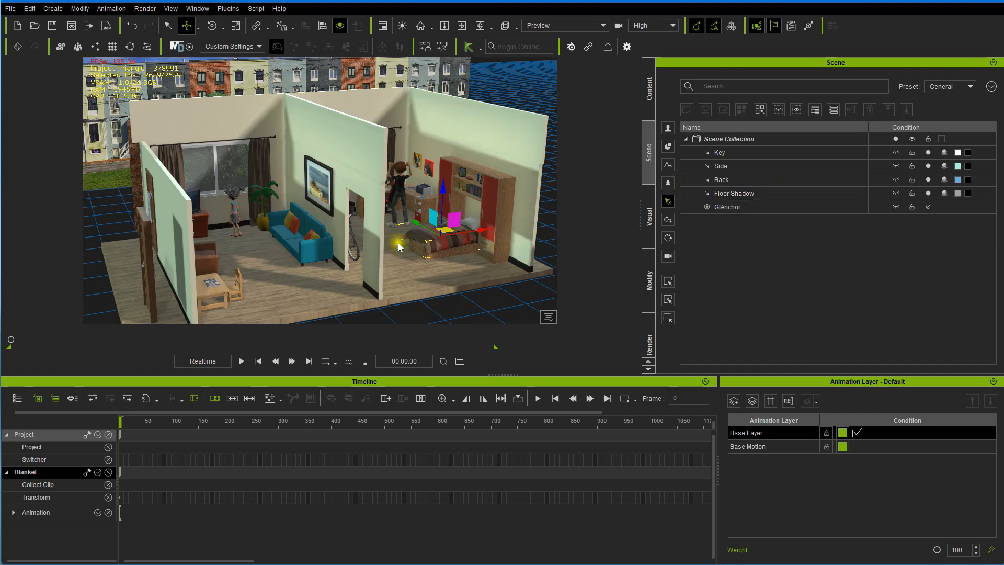
- Delete the Floor Shadow, Back and Side lights from the scene
click(737, 194)
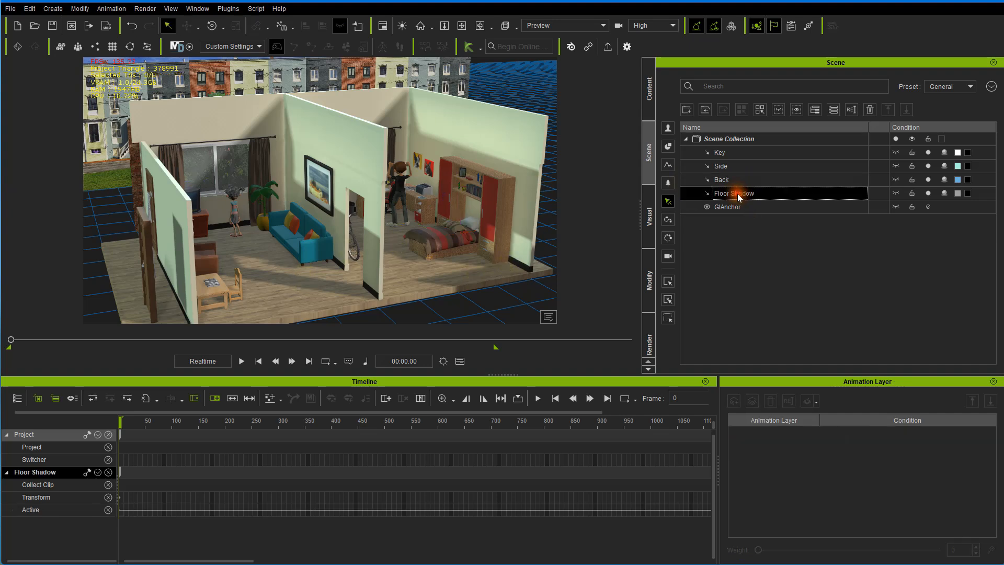
key(Delete)
click(732, 183)
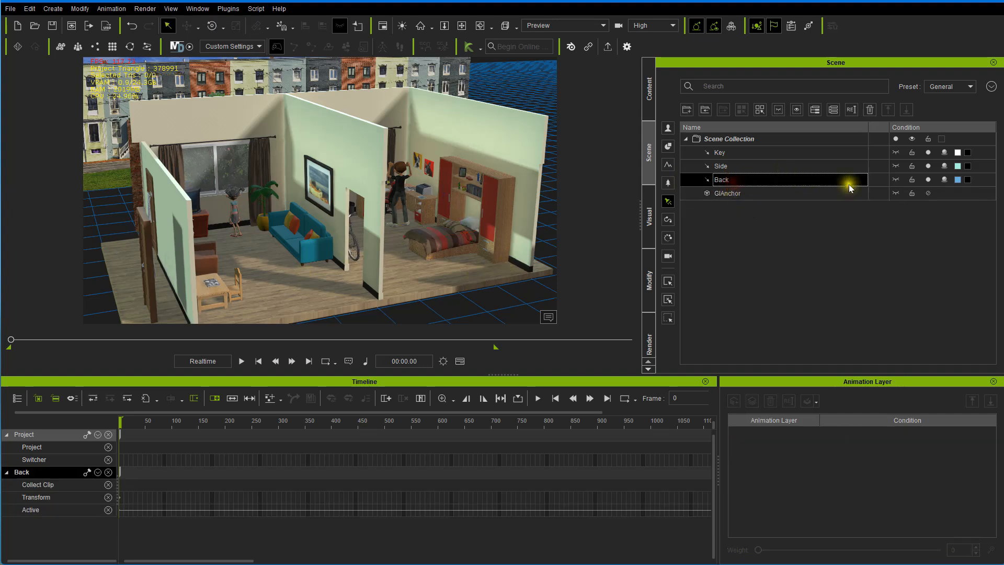
key(Delete)
click(764, 166)
key(Delete)
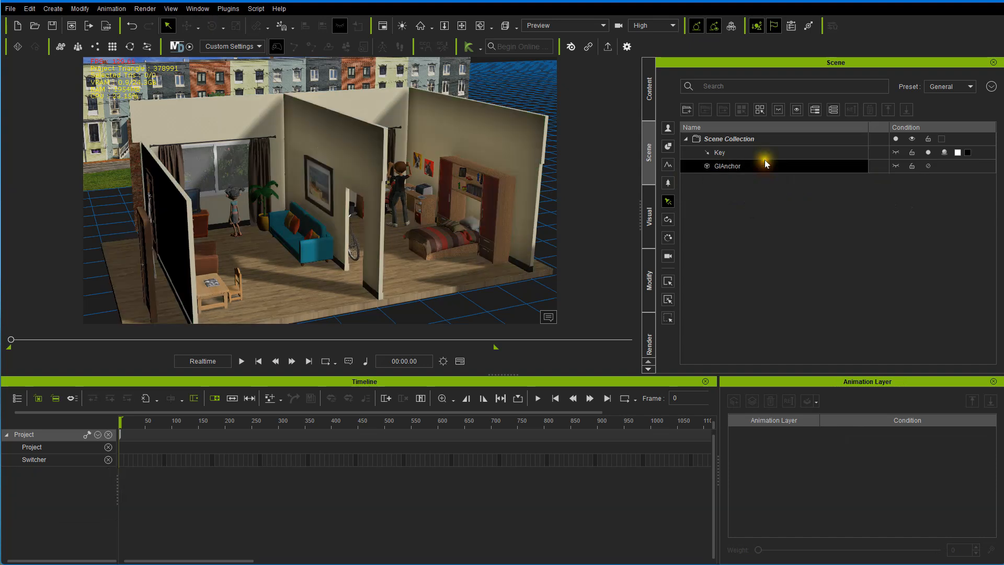
- Select the Key directional light and deactivate it
click(763, 154)
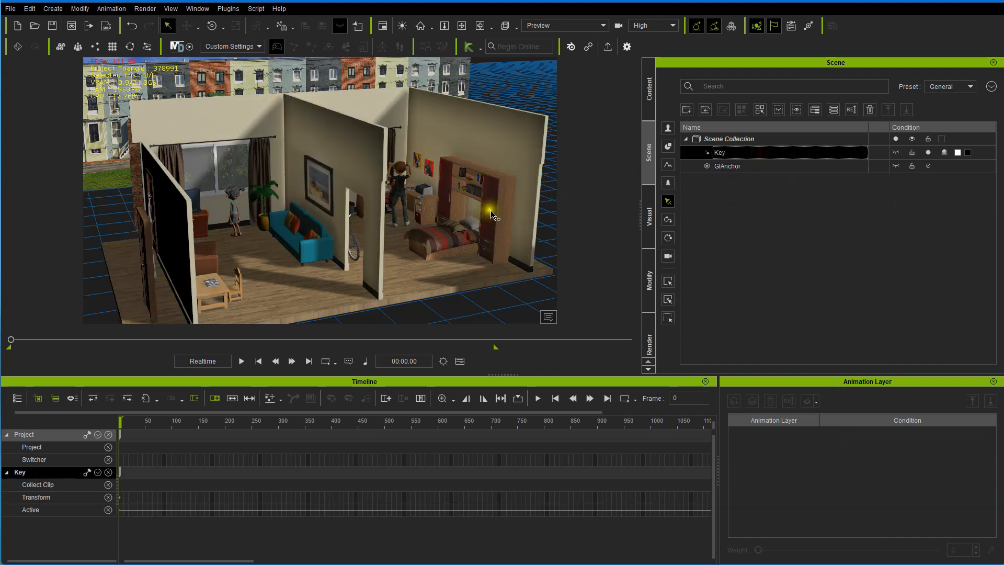
alt+right_drag(501, 200, 428, 219)
alt+drag(443, 200, 488, 234)
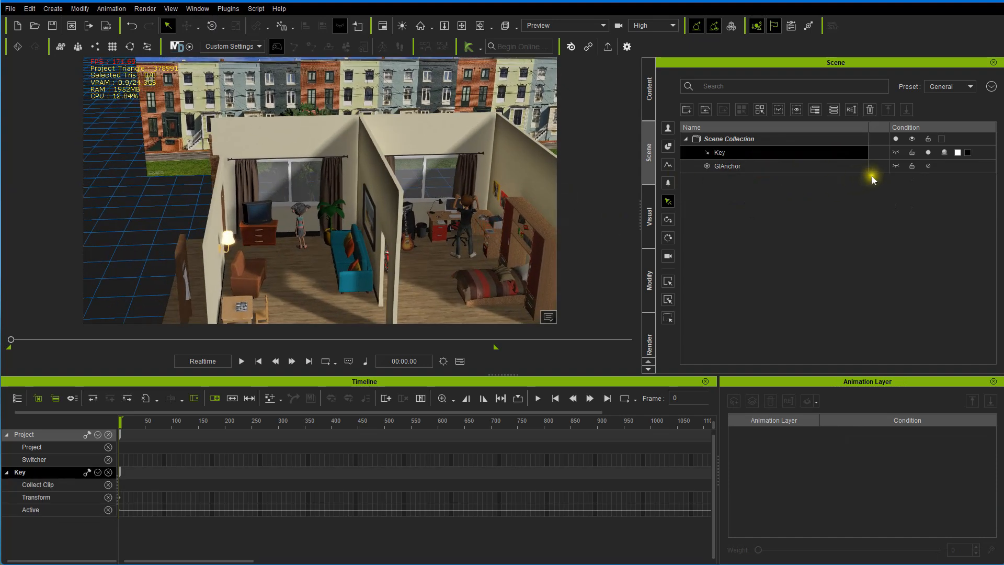
click(896, 153)
alt+right_drag(538, 196, 522, 139)
alt+drag(506, 163, 478, 154)
alt+right_drag(497, 155, 518, 181)
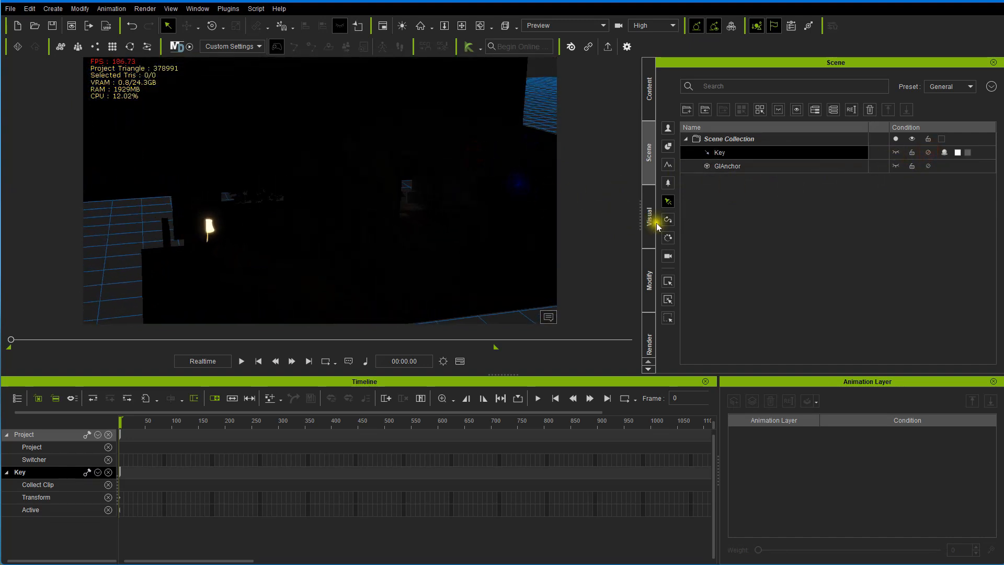
- Try an image-based lighting strength of 24 and return it to 0
click(648, 215)
scroll(754, 238, down, 8)
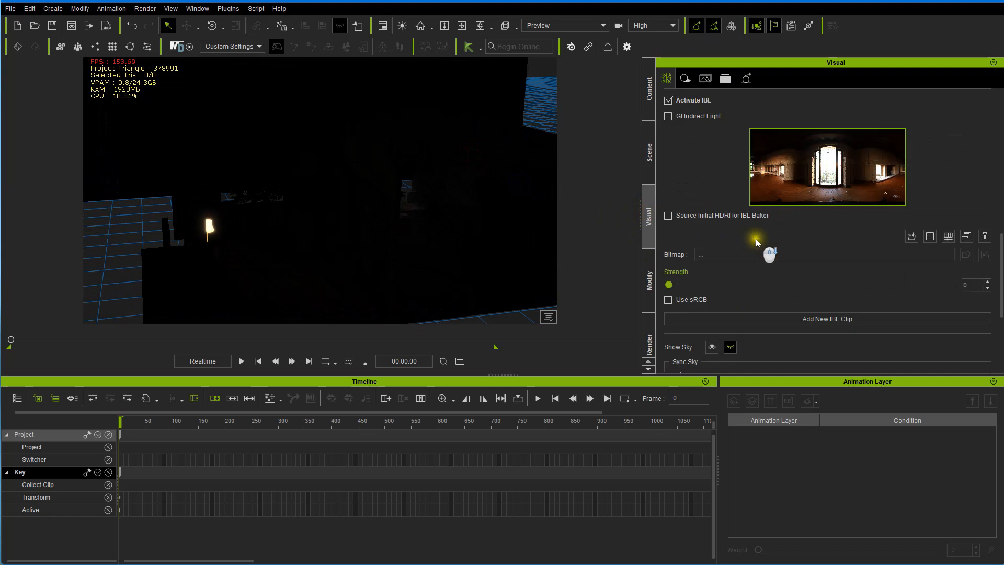
scroll(742, 243, up, 4)
drag(670, 285, 679, 283)
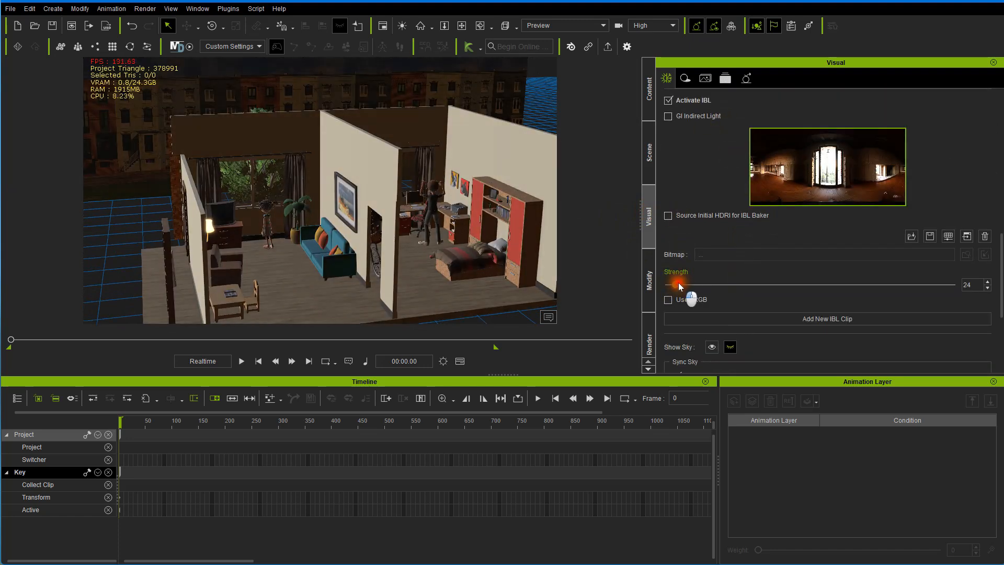
scroll(716, 242, up, 4)
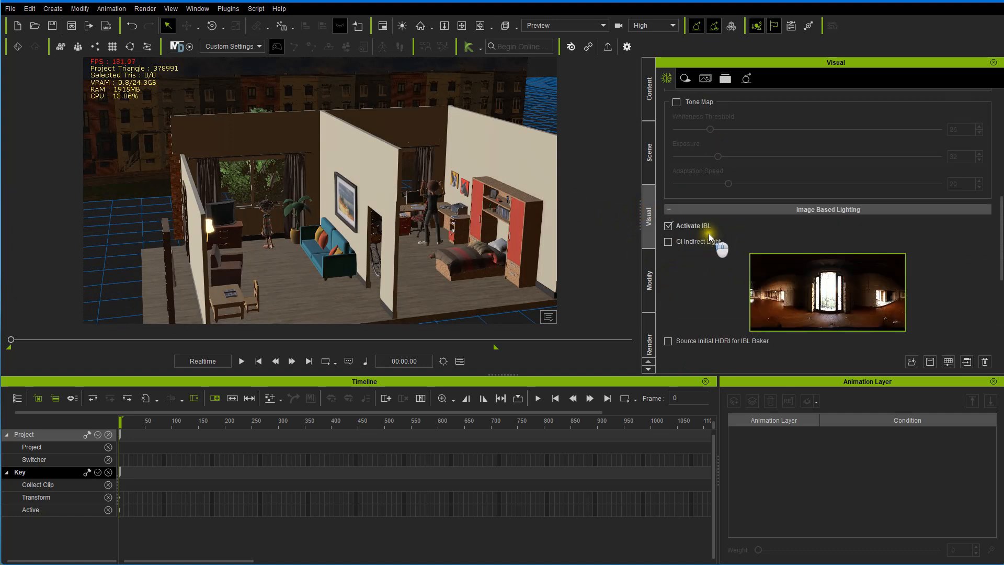
scroll(710, 253, down, 5)
drag(674, 253, 619, 255)
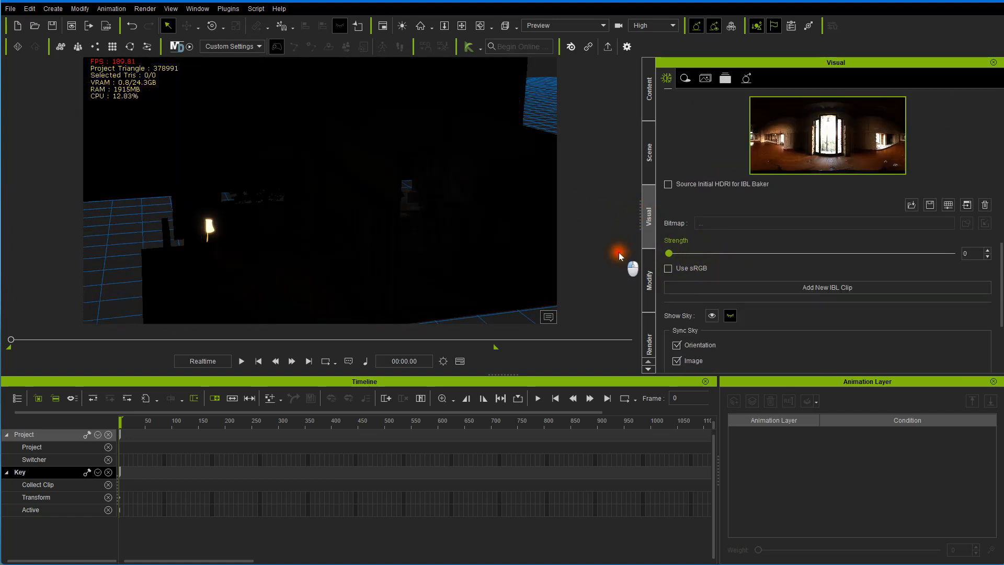
- Enlarge the viewport by reducing the height of the timeline area
mouse_move(443, 238)
alt+mouse_down()
mouse_move(464, 221)
mouse_move(459, 230)
alt+mouse_up()
alt+right_drag(459, 230, 478, 236)
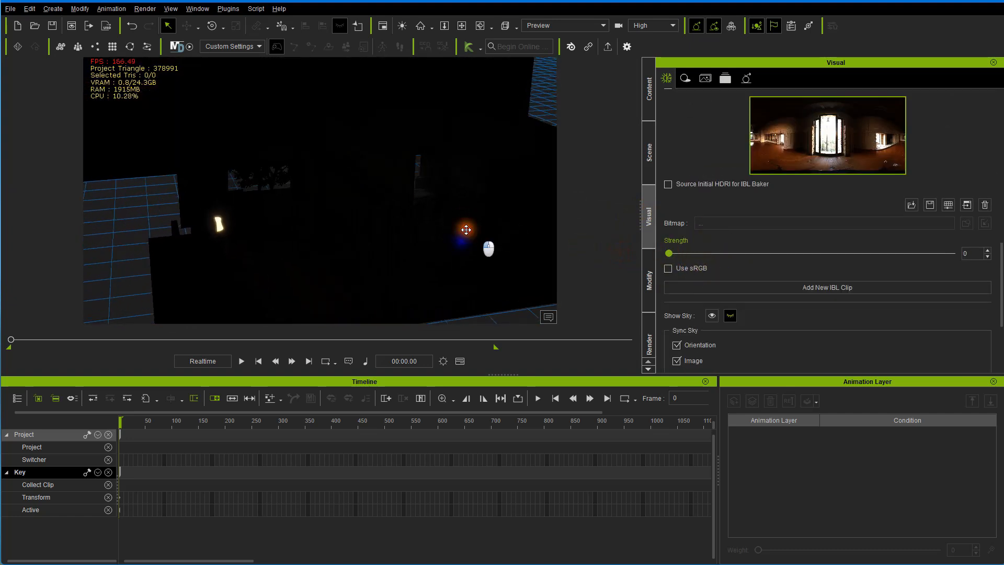
scroll(426, 243, up, 1)
alt+drag(477, 236, 378, 203)
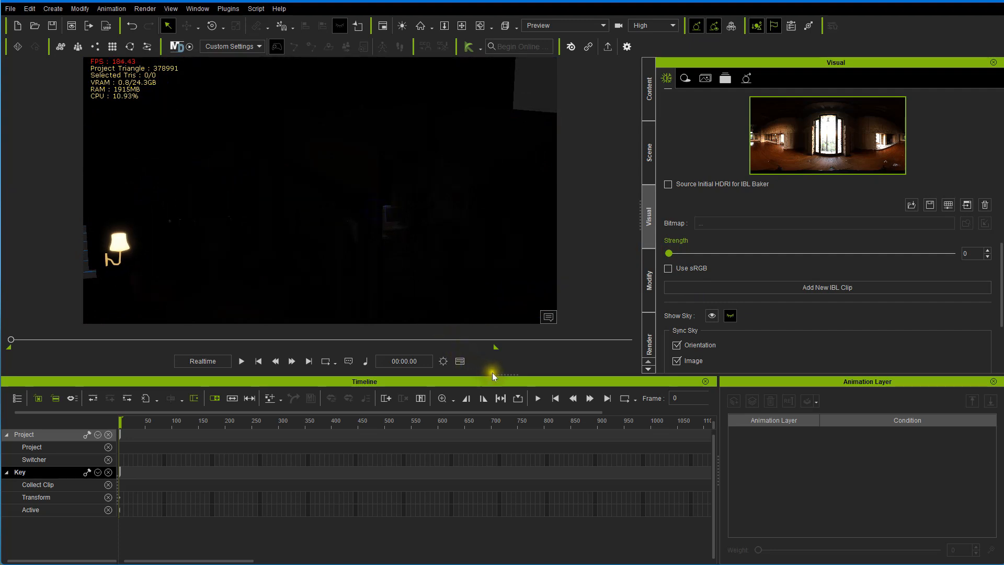
drag(492, 375, 500, 479)
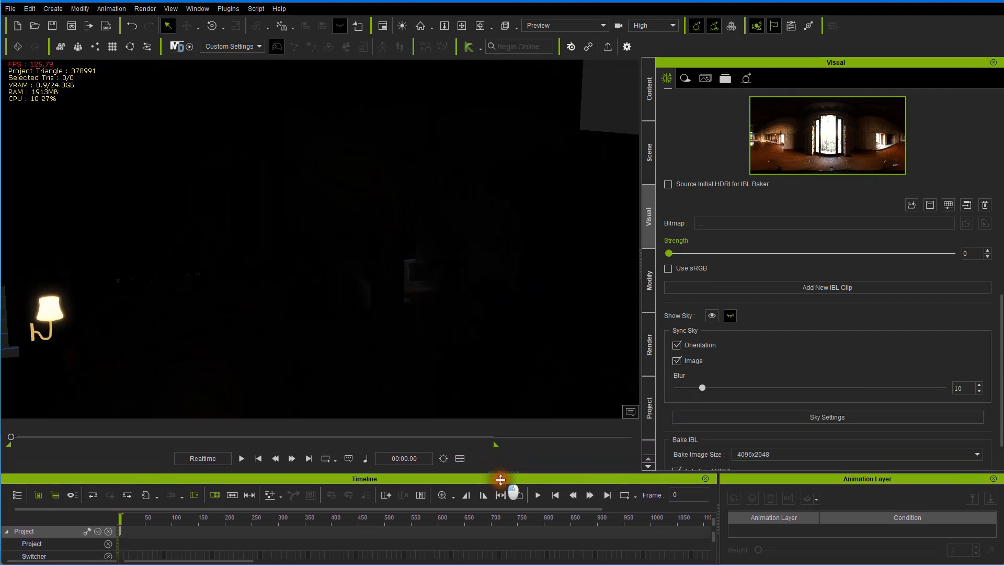
- Reactivate the Key light and frame the shadows in the two rooms
alt+drag(455, 282, 502, 287)
click(650, 153)
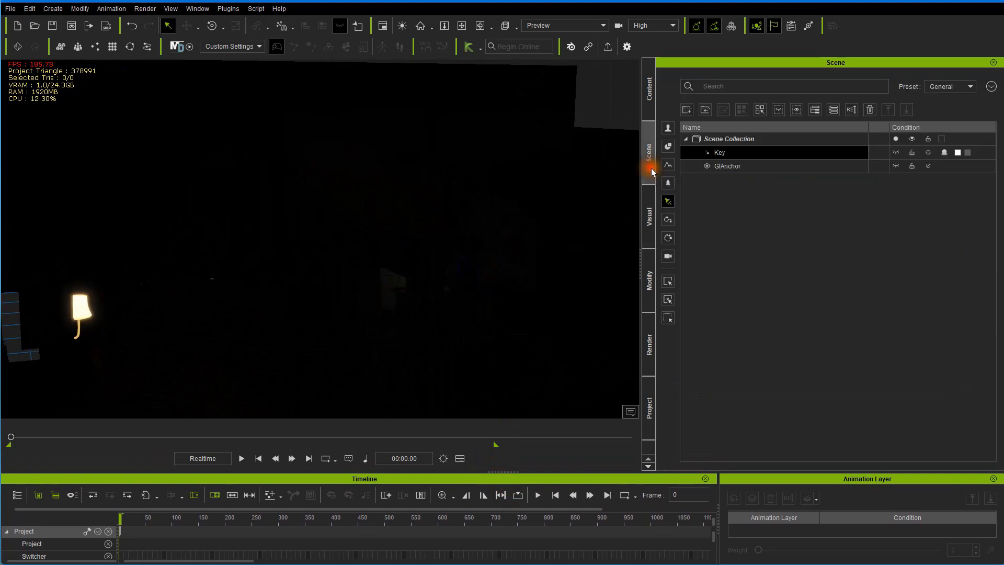
ctrl+click(691, 166)
click(898, 151)
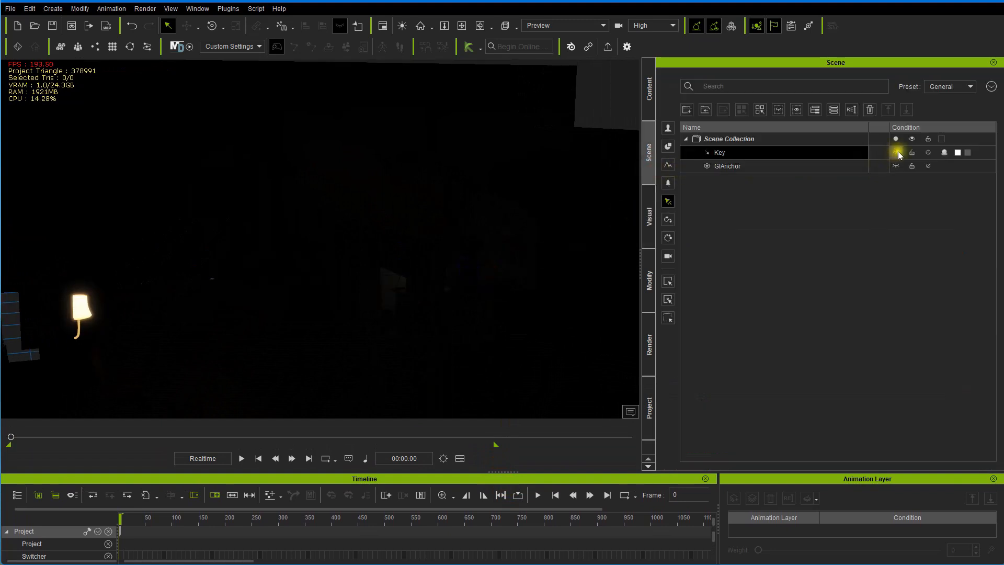
click(928, 153)
alt+drag(479, 228, 432, 222)
scroll(413, 258, up, 2)
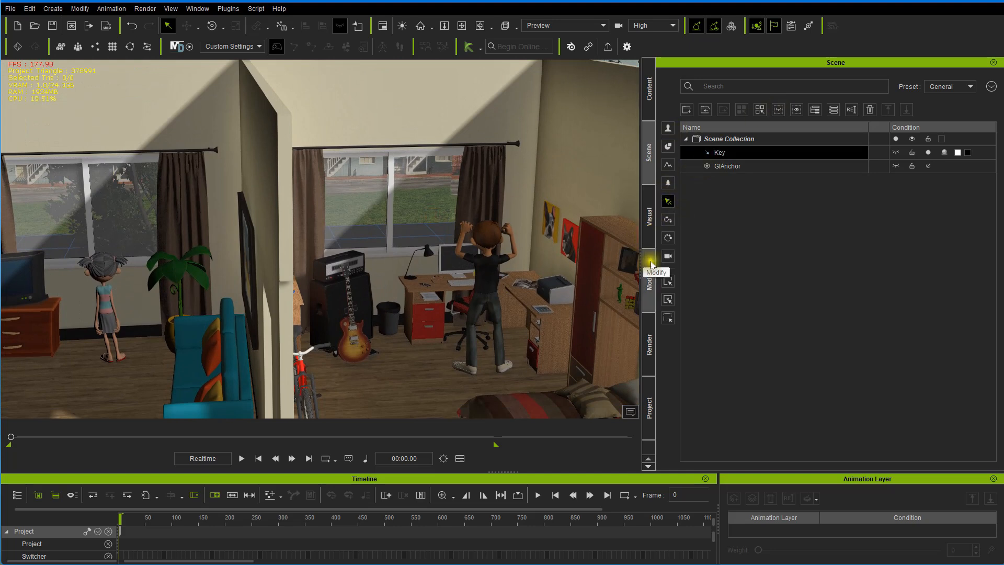
- Open the Key light's shadow settings and set the shadow strength to 66 and the bias to -1.00
click(649, 283)
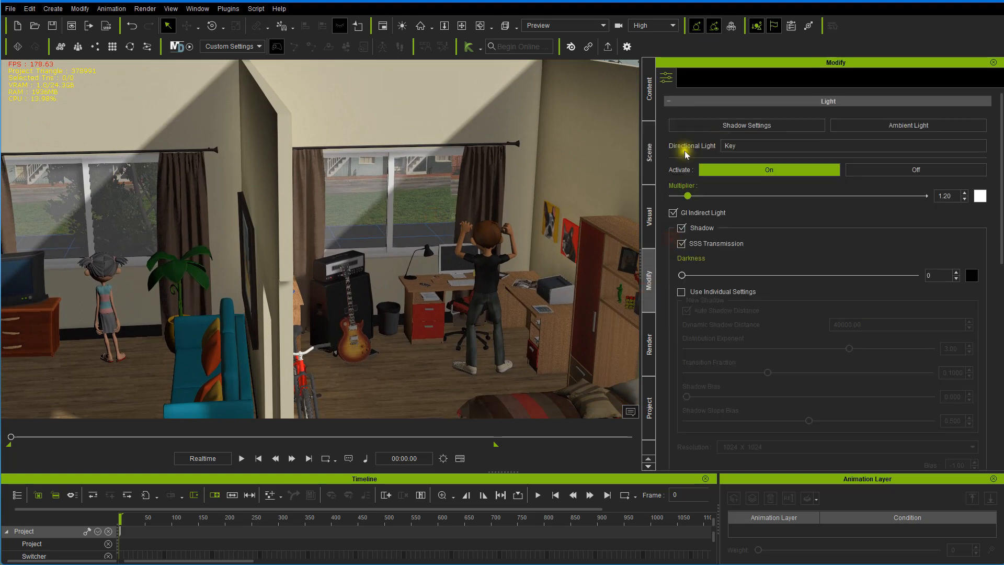
click(753, 138)
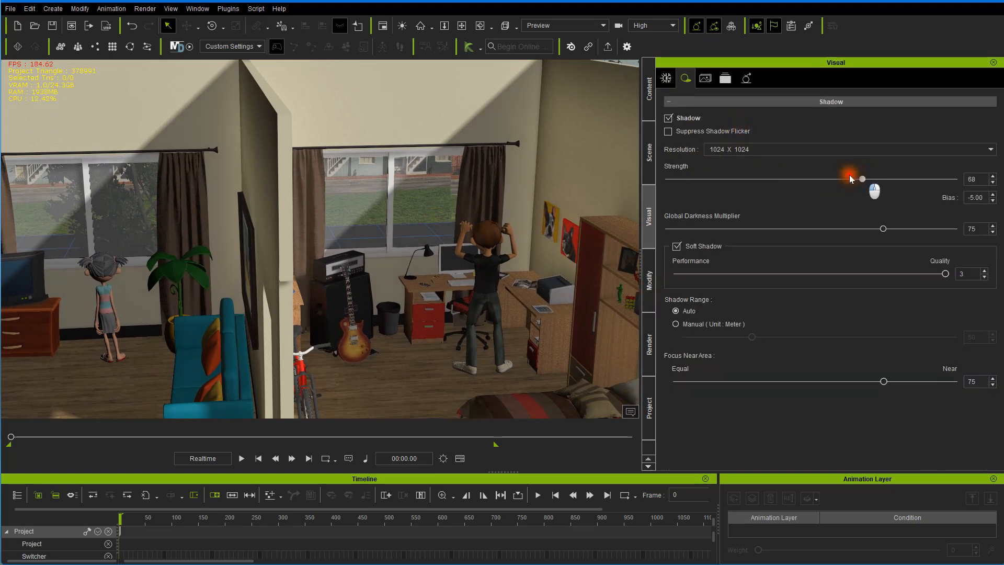
mouse_move(849, 179)
mouse_down()
mouse_move(700, 179)
mouse_move(855, 179)
mouse_move(701, 178)
mouse_move(848, 183)
mouse_move(803, 180)
mouse_move(839, 181)
mouse_up()
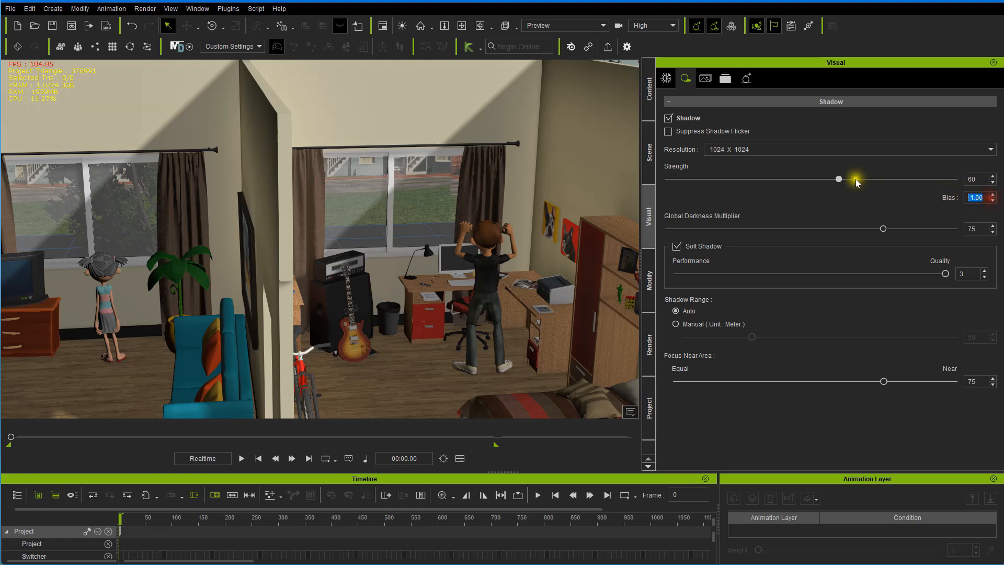
mouse_move(838, 180)
mouse_down()
mouse_move(943, 180)
mouse_move(714, 173)
mouse_move(831, 178)
mouse_up()
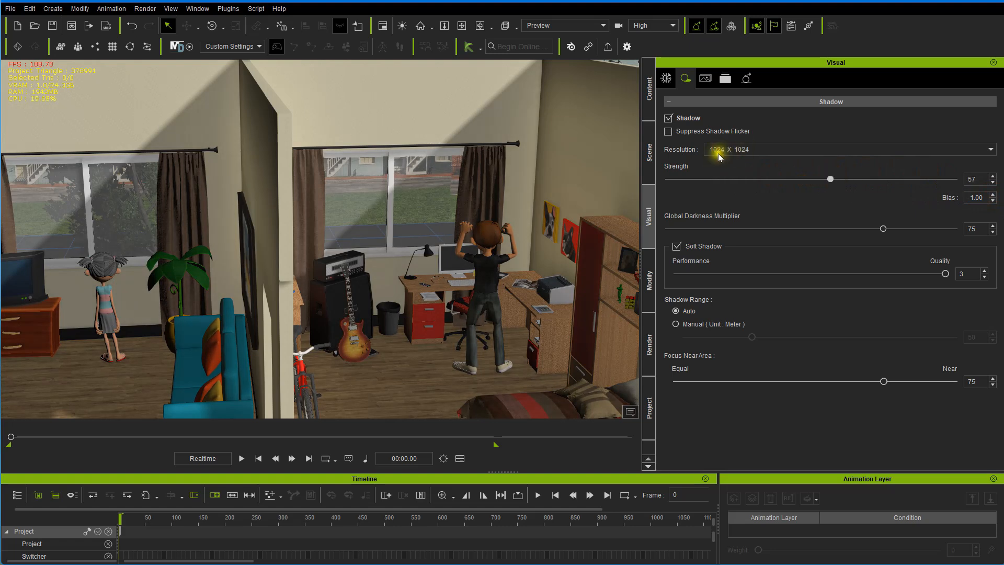
drag(831, 180, 853, 182)
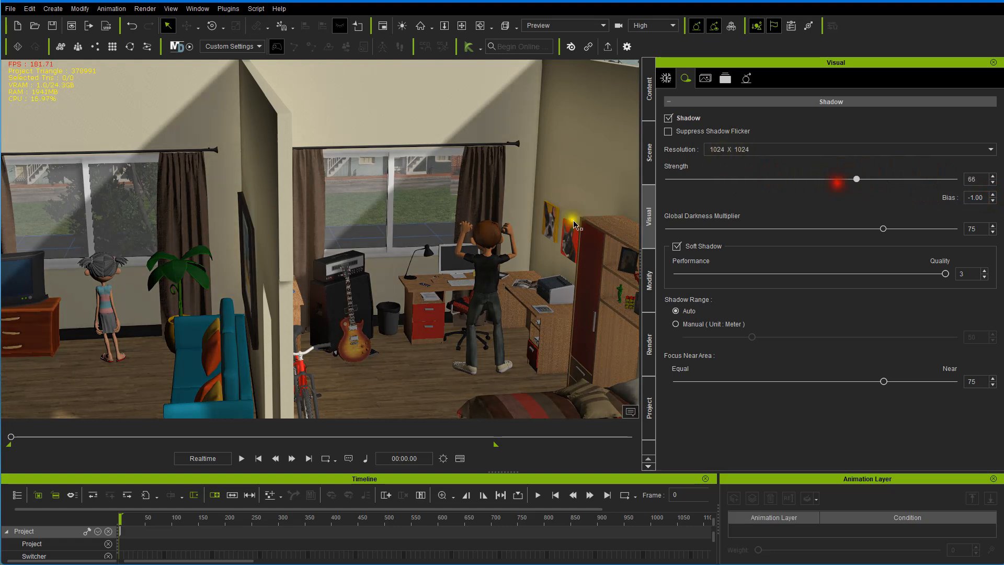
- Deactivate the Key light again to darken both rooms
mouse_move(501, 252)
right_down()
mouse_move(459, 234)
mouse_move(447, 248)
mouse_move(500, 239)
right_up()
scroll(444, 244, down, 3)
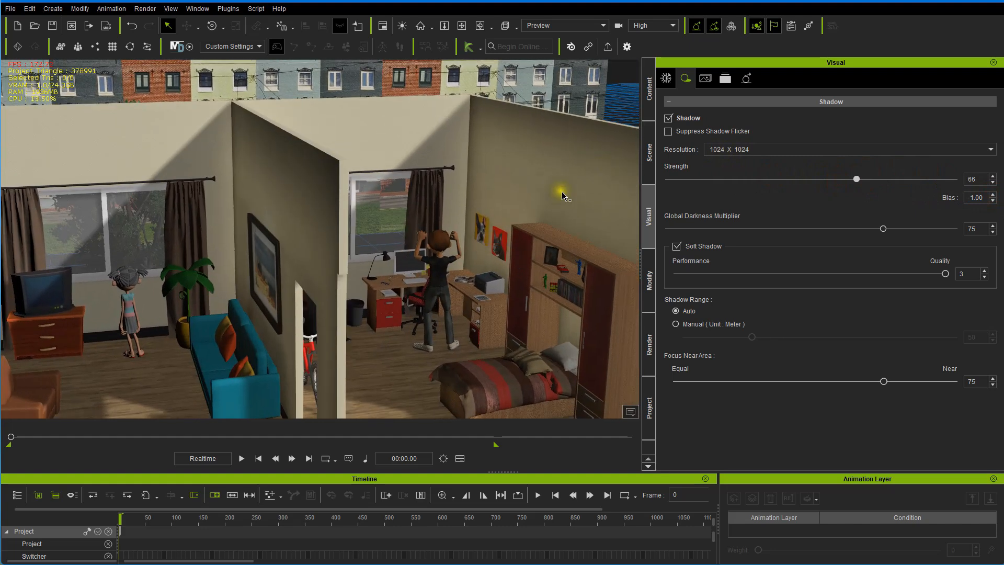
right_drag(584, 184, 565, 175)
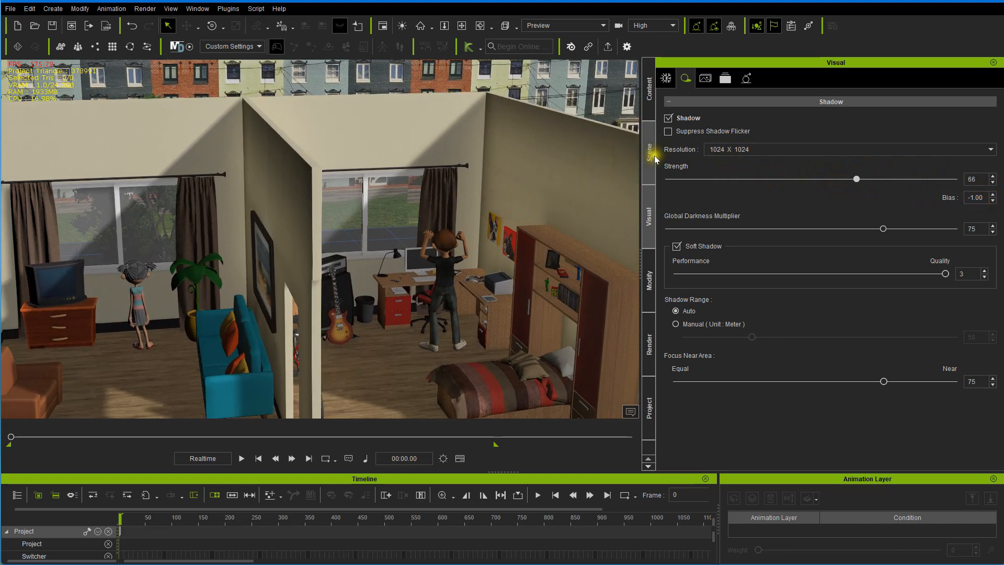
click(649, 152)
click(726, 153)
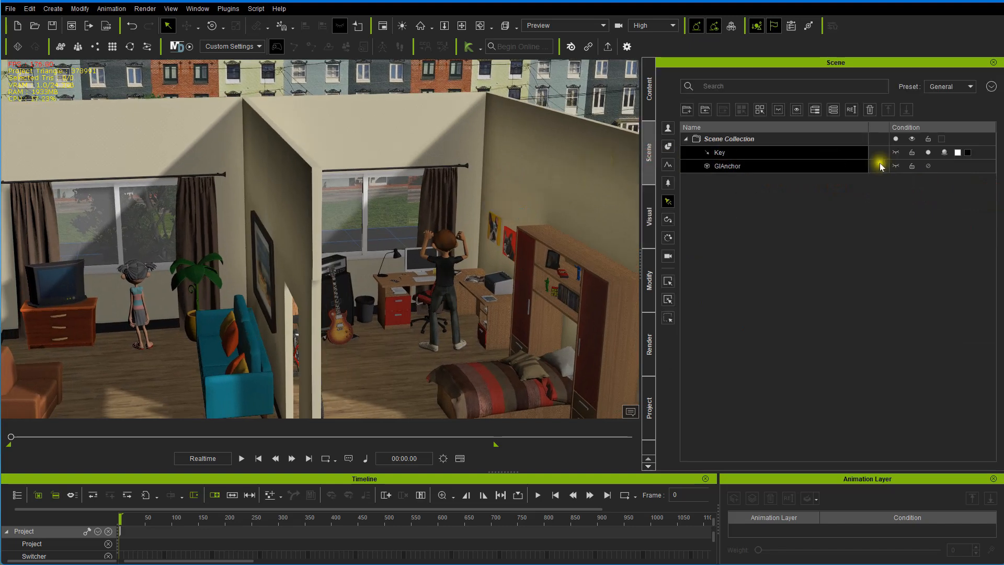
click(927, 153)
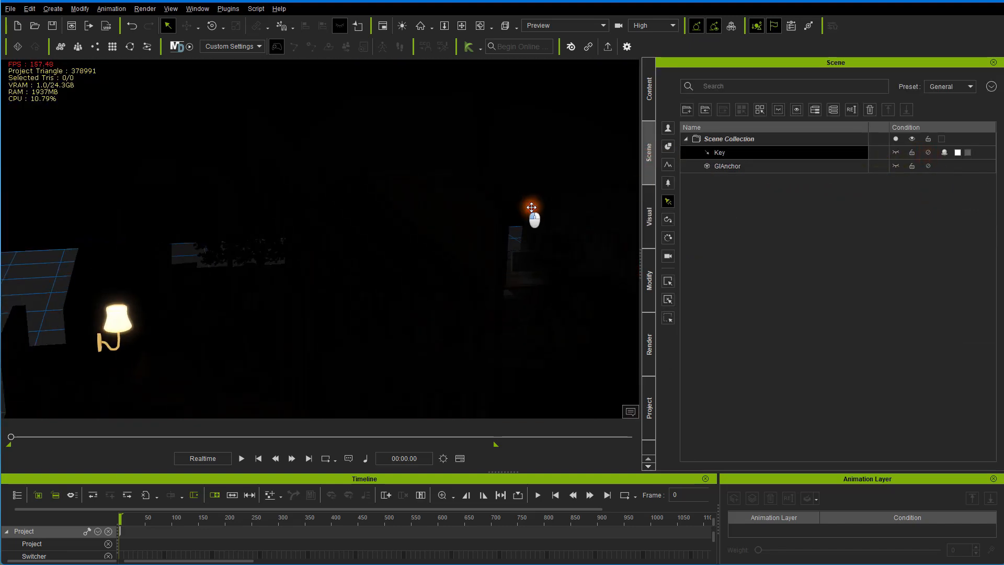
- Create a spot light in the darkened apartment scene
click(53, 10)
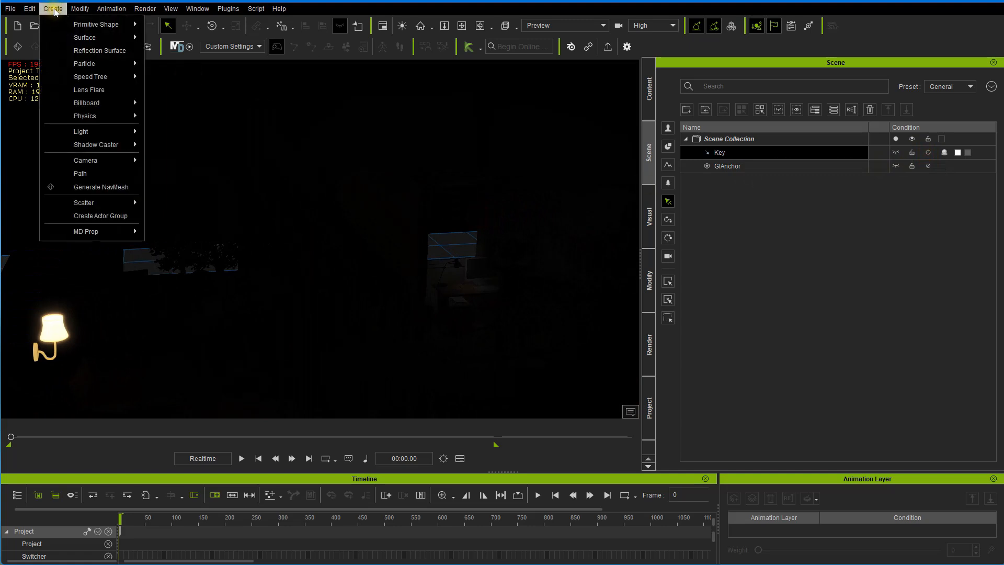
mouse_move(111, 135)
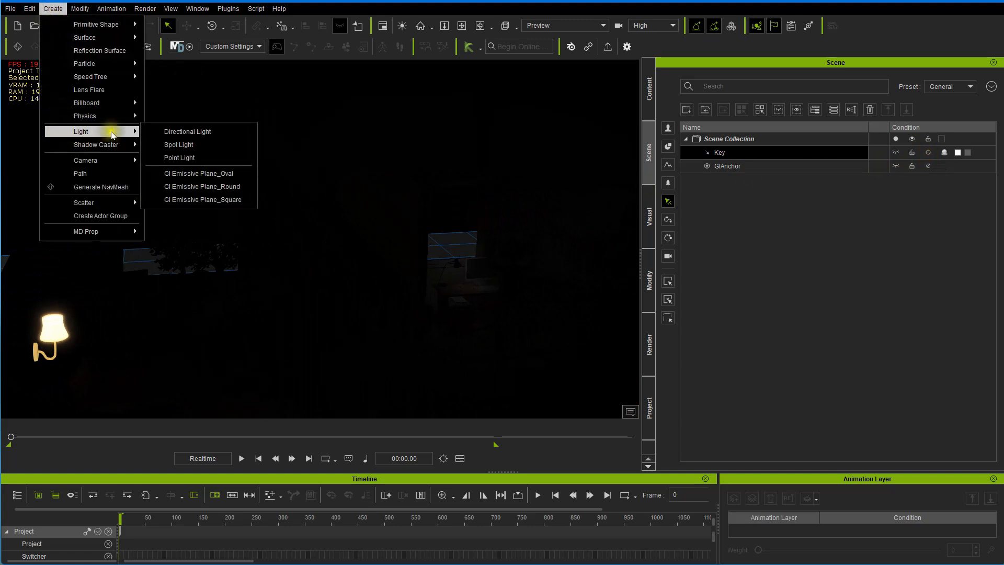
click(178, 144)
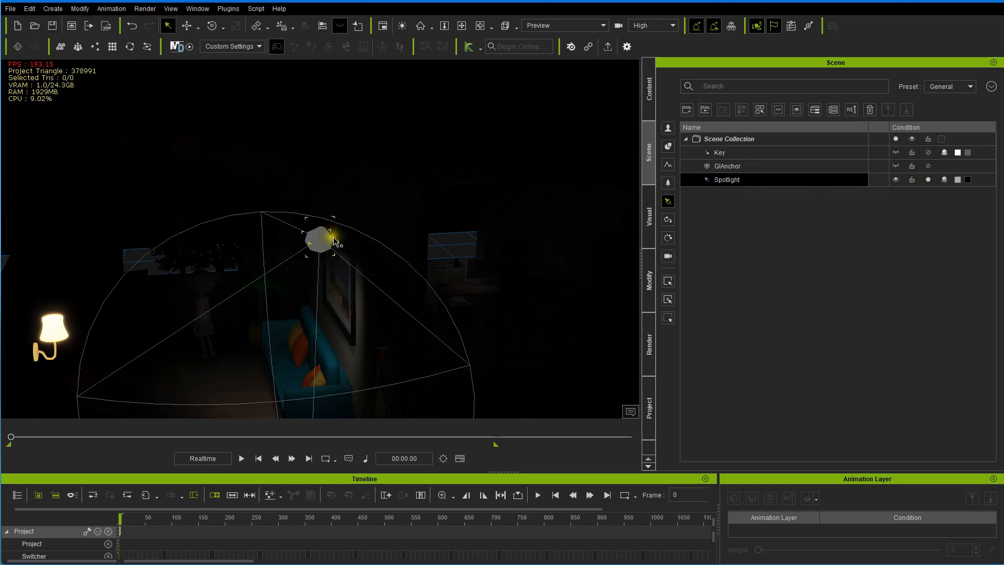
- Move the spotlight from between the rooms to above the girl near the living room window
right_drag(407, 229, 335, 242)
key(w)
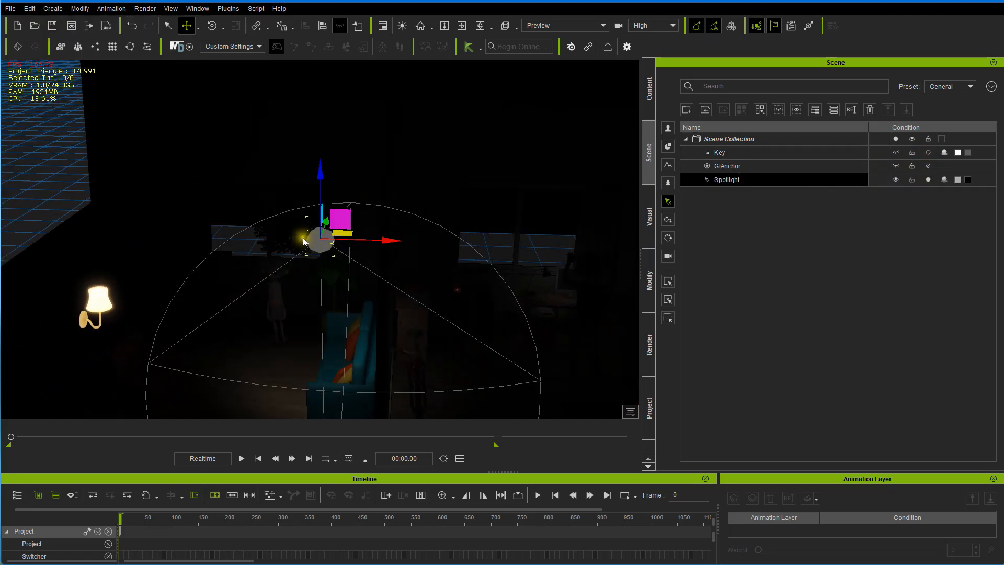
drag(312, 238, 235, 99)
right_drag(367, 190, 381, 132)
middle_drag(265, 193, 390, 149)
right_drag(435, 197, 466, 237)
scroll(431, 231, up, 2)
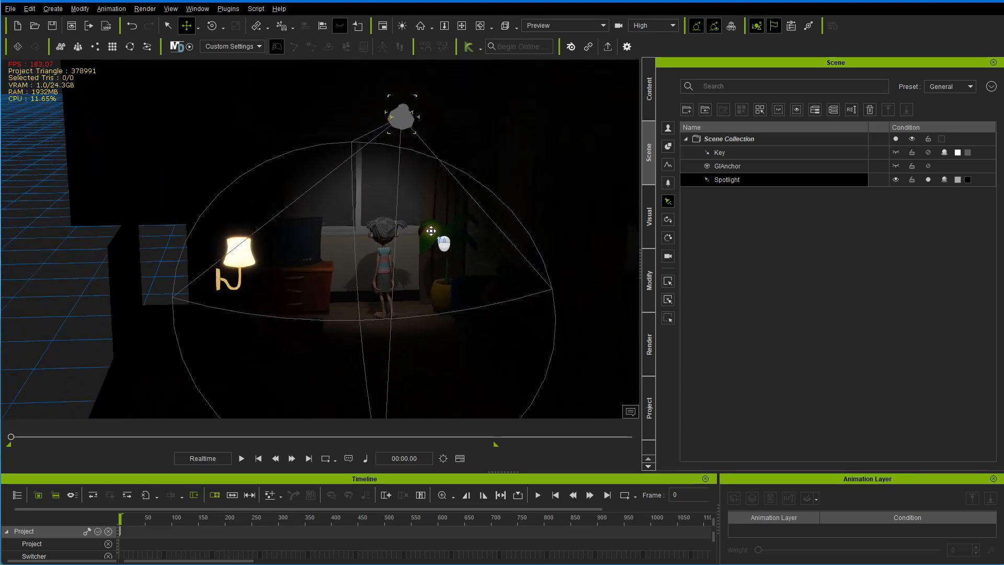
scroll(430, 229, up, 5)
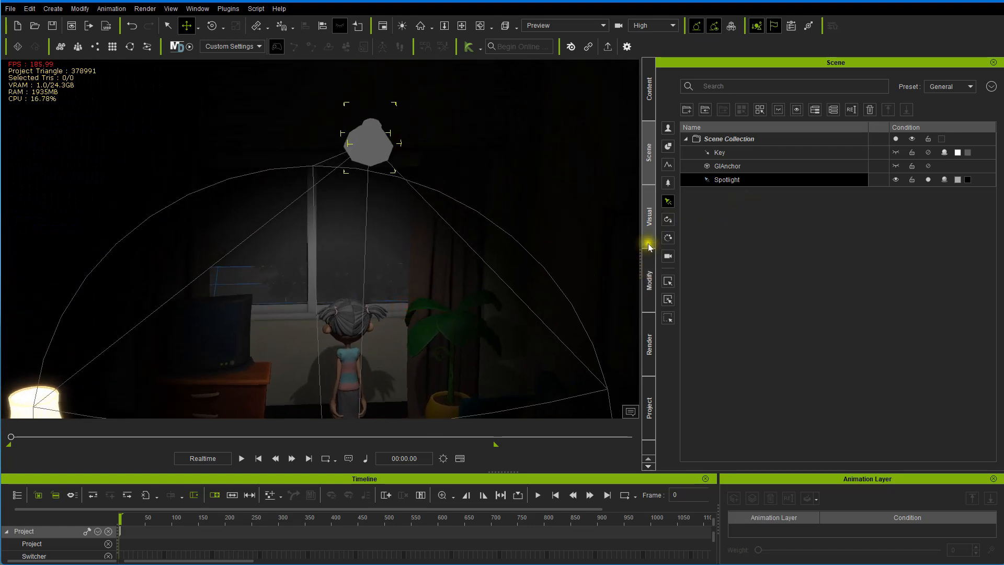
- Set the spotlight's multiplier to 3.01 and its intensity range to 939
click(648, 276)
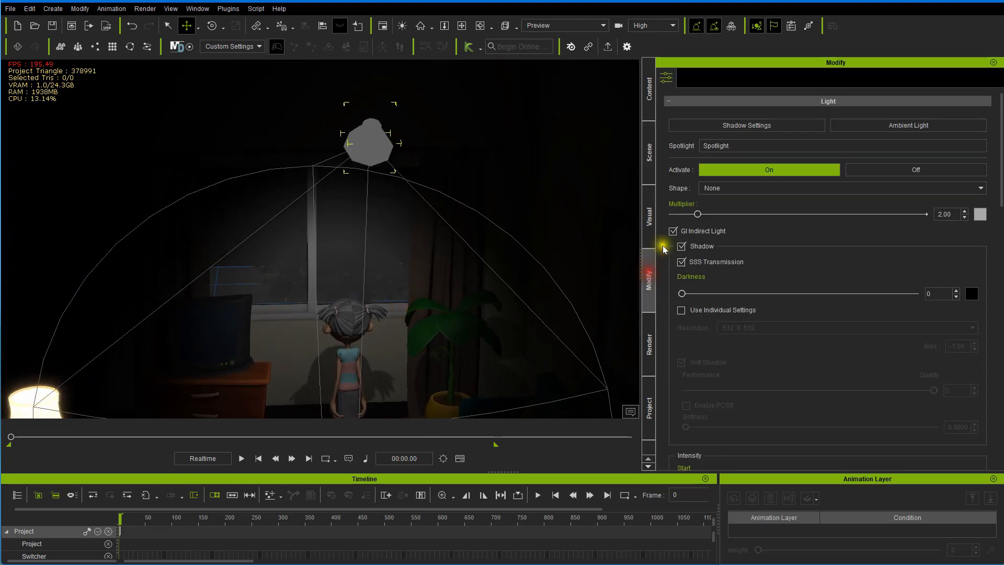
drag(698, 215, 711, 213)
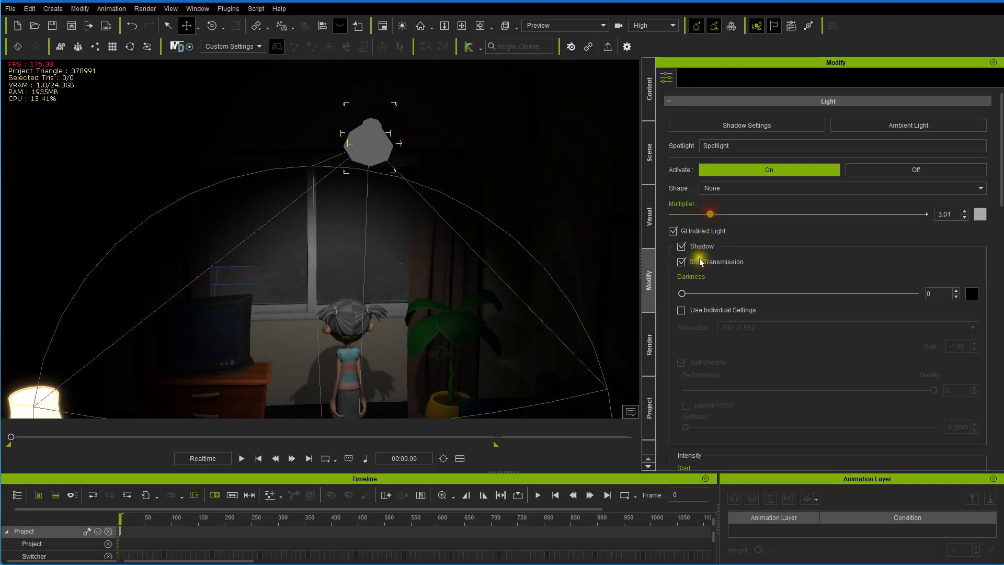
scroll(704, 260, down, 6)
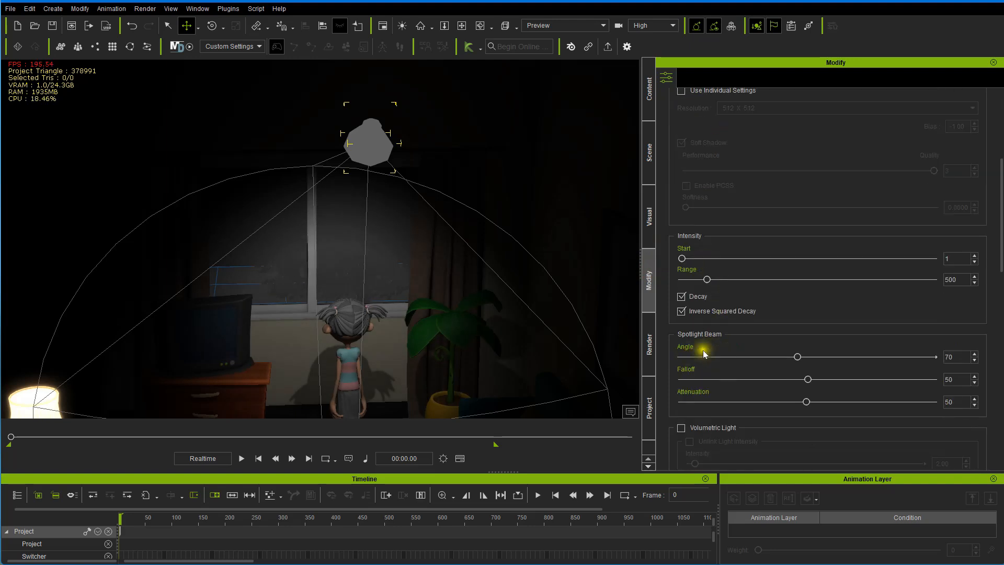
drag(704, 280, 728, 280)
scroll(760, 251, up, 2)
scroll(763, 256, up, 3)
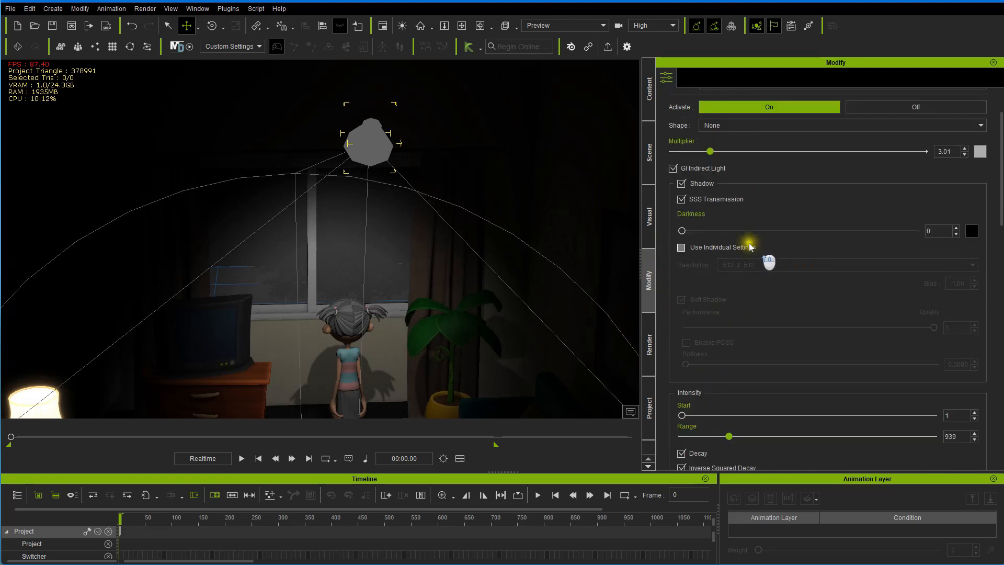
- Turn off the spotlight's inverse squared decay and reduce its multiplier to 1.27
scroll(723, 329, down, 4)
click(682, 343)
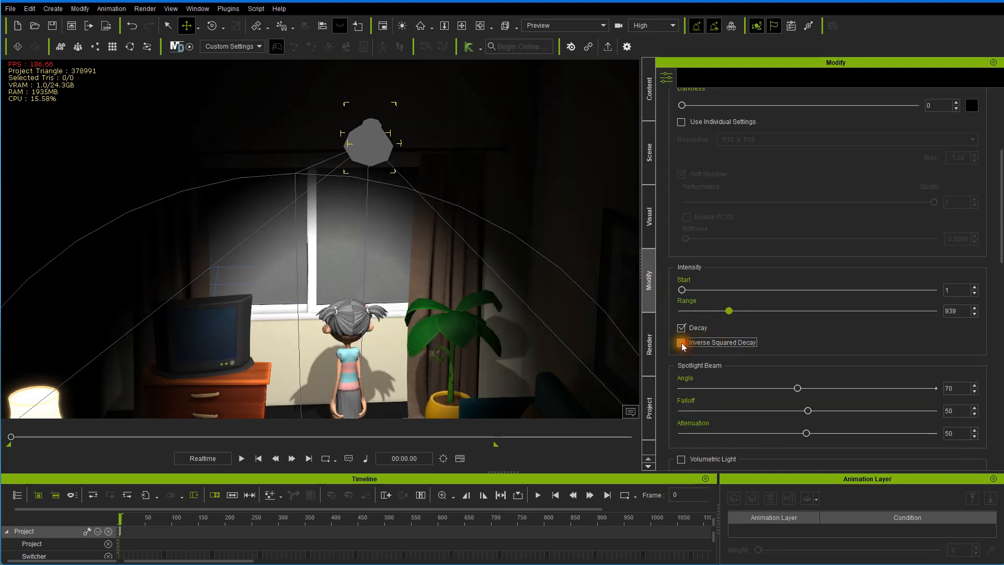
scroll(751, 236, up, 3)
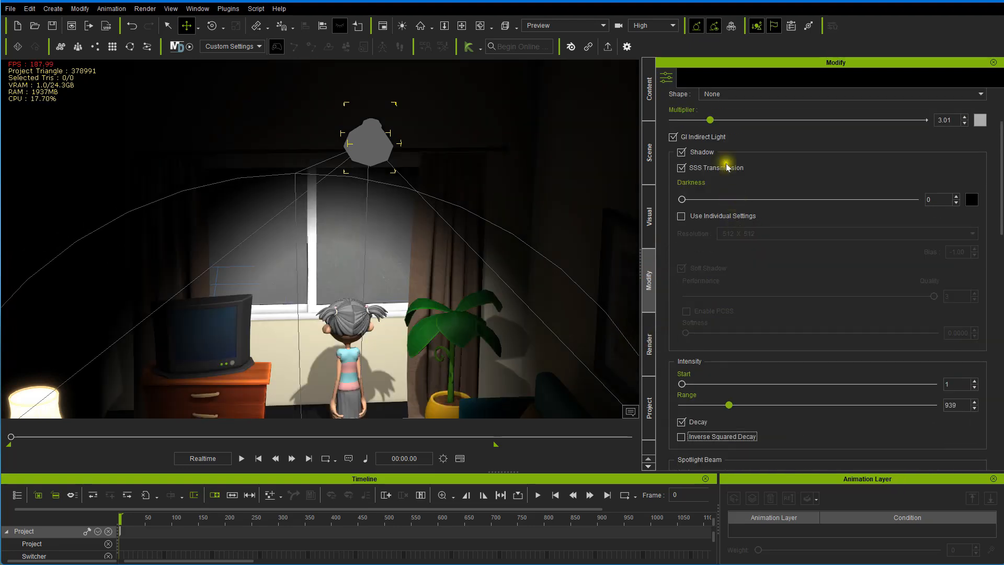
drag(709, 119, 690, 120)
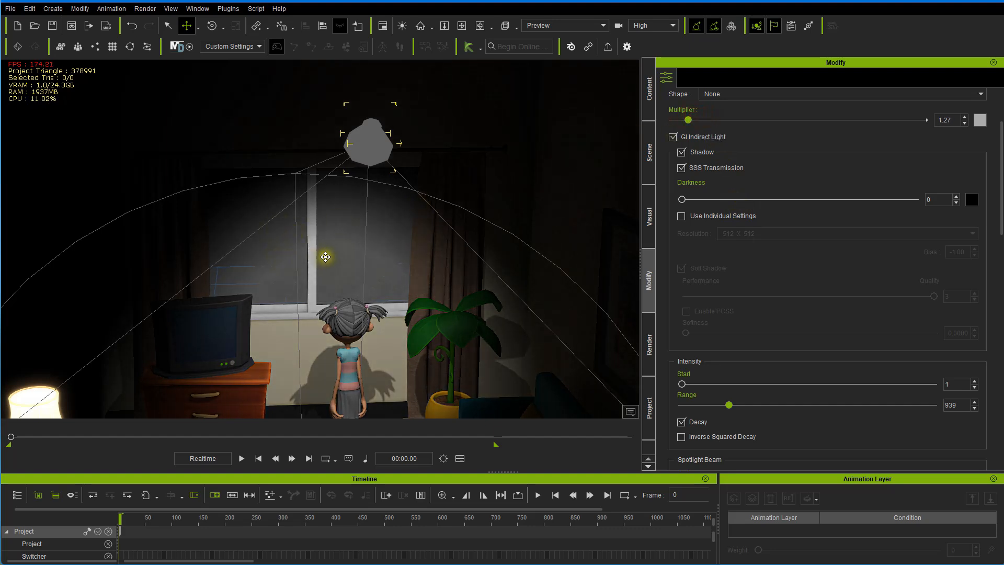
- Raise the spotlight well above the girl and the living room window
scroll(332, 253, down, 3)
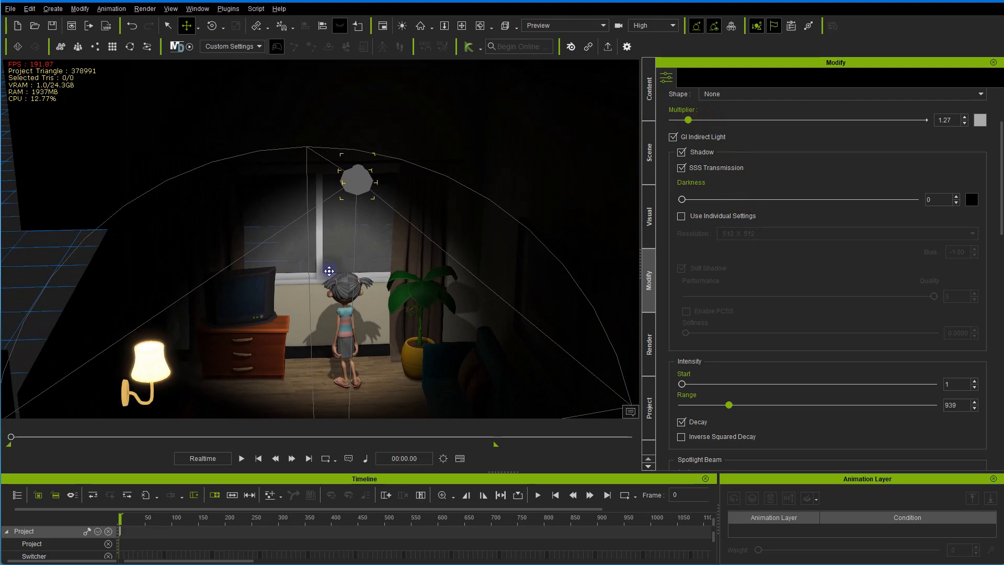
alt+drag(329, 270, 331, 294)
key(e)
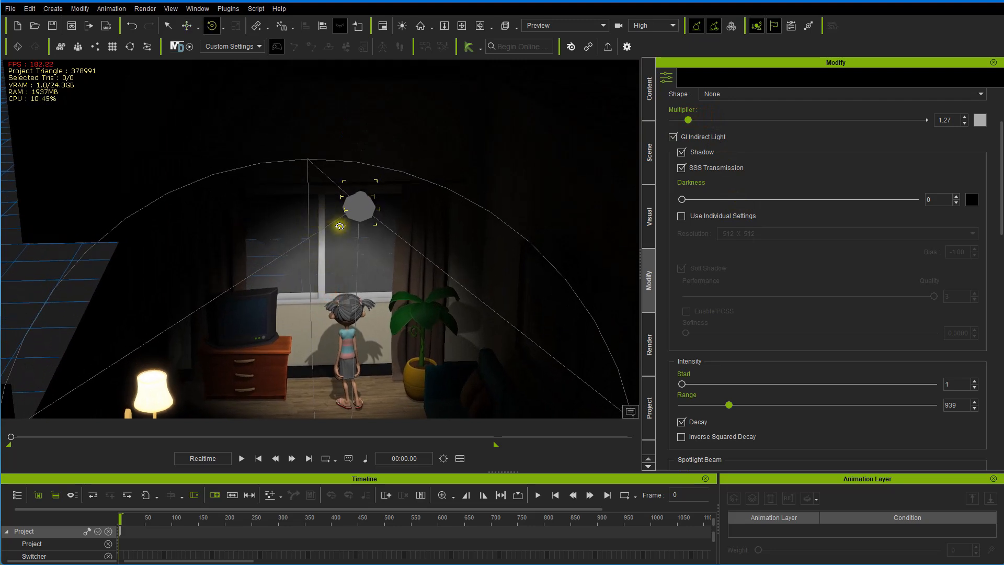
click(356, 209)
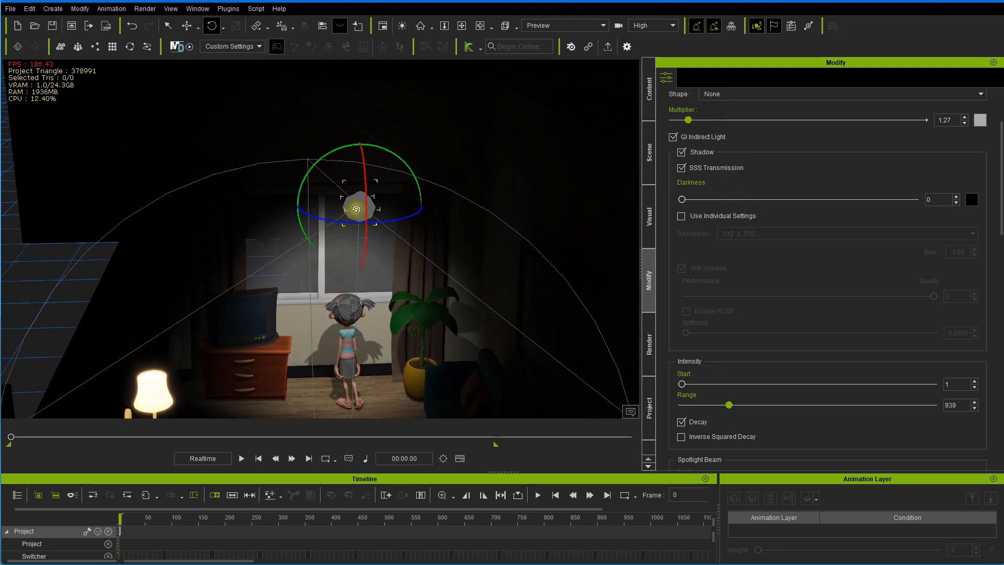
key(w)
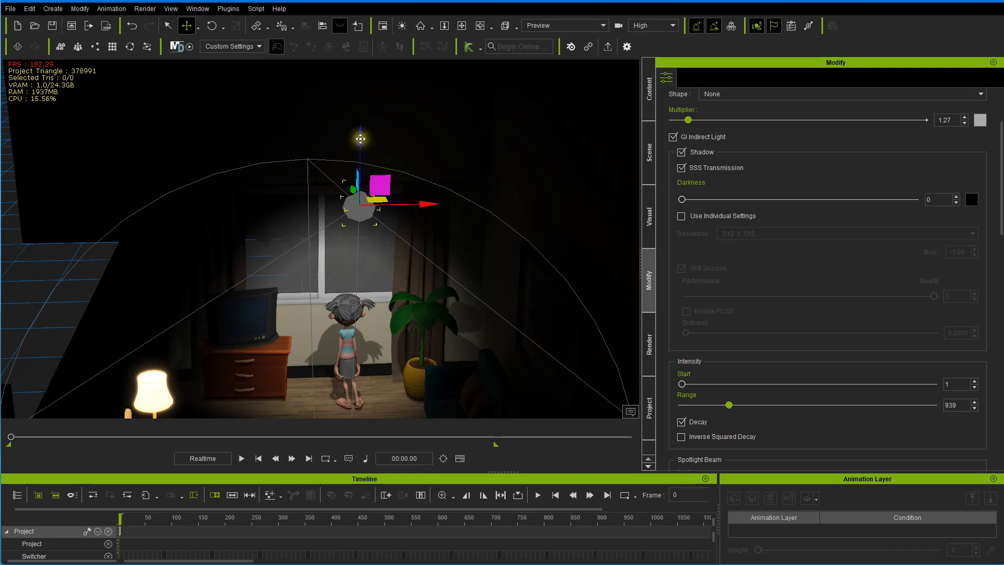
drag(361, 139, 360, 71)
key(e)
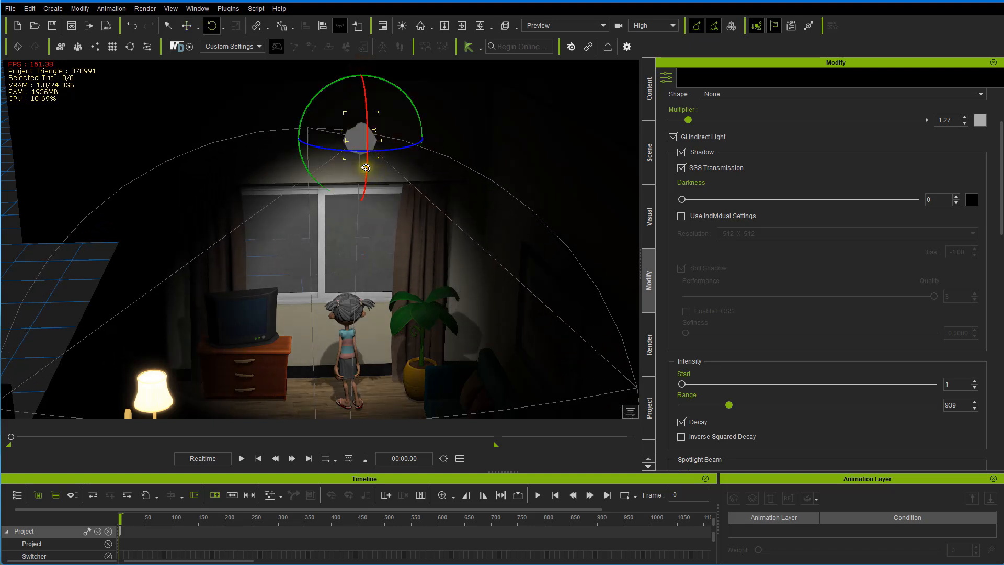
drag(365, 168, 361, 160)
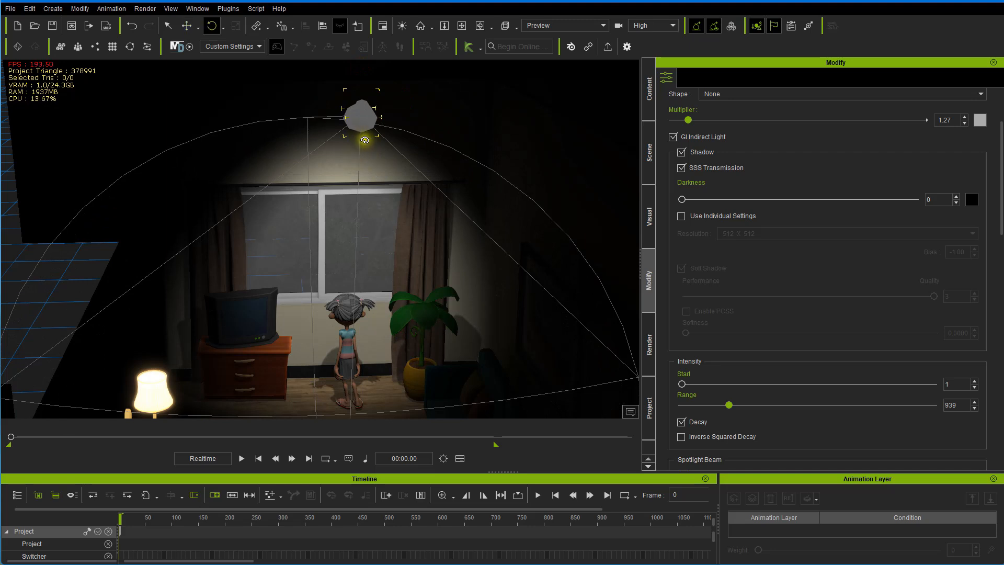
click(360, 124)
drag(364, 119, 356, 213)
key(w)
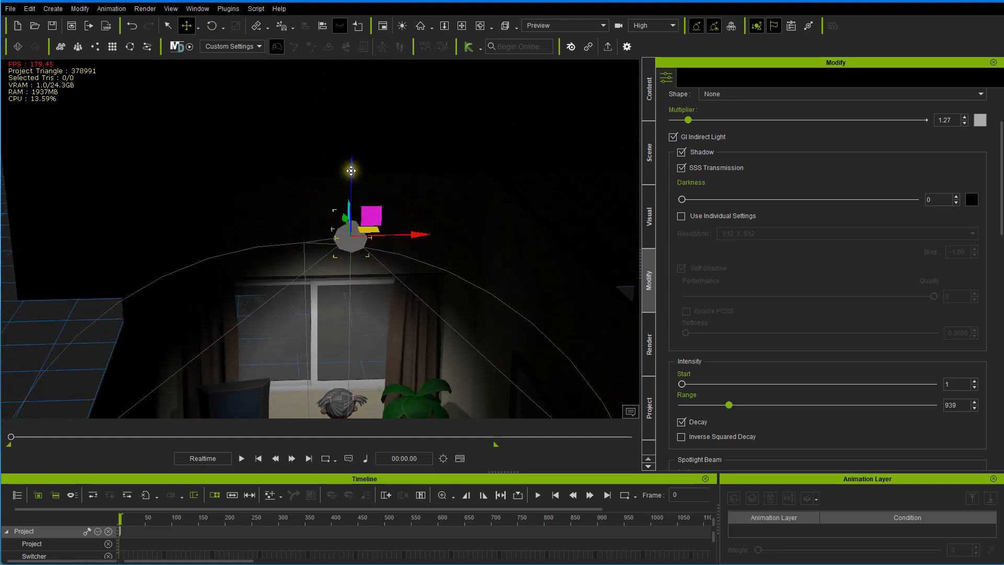
drag(350, 170, 352, 93)
- Move the spotlight away from the window wall toward the open front of the living room
alt+drag(434, 244, 403, 72)
alt+right_drag(418, 96, 356, 150)
alt+drag(356, 150, 302, 224)
alt+right_drag(302, 224, 436, 249)
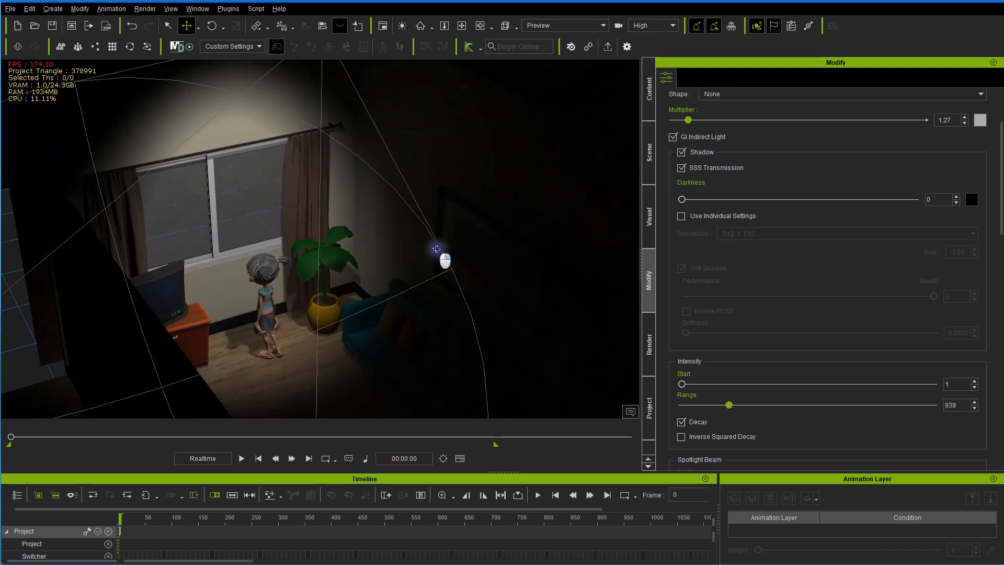
alt+drag(437, 249, 235, 278)
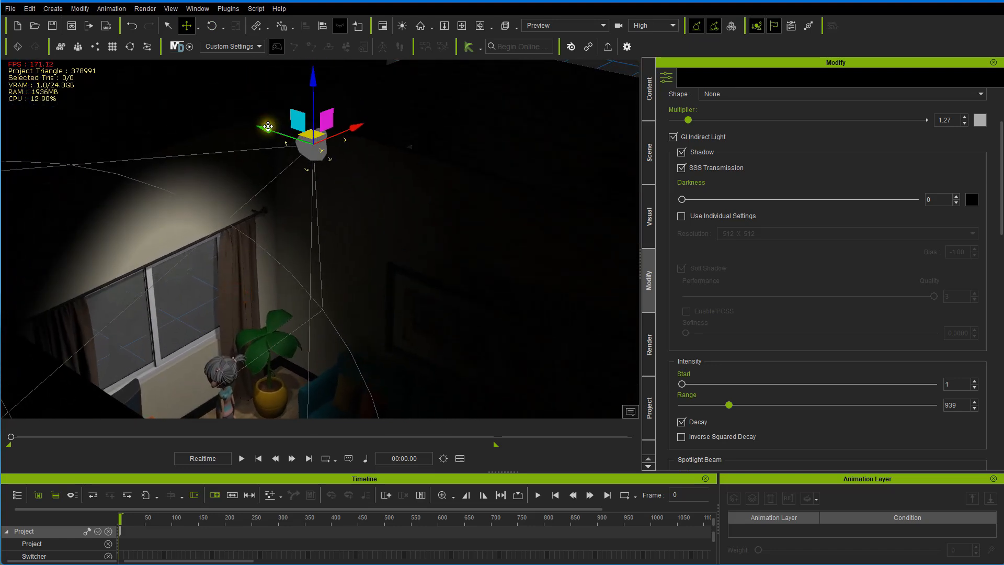
drag(268, 126, 340, 152)
right_drag(330, 152, 249, 105)
alt+drag(249, 104, 328, 285)
scroll(284, 206, down, 4)
scroll(312, 200, down, 2)
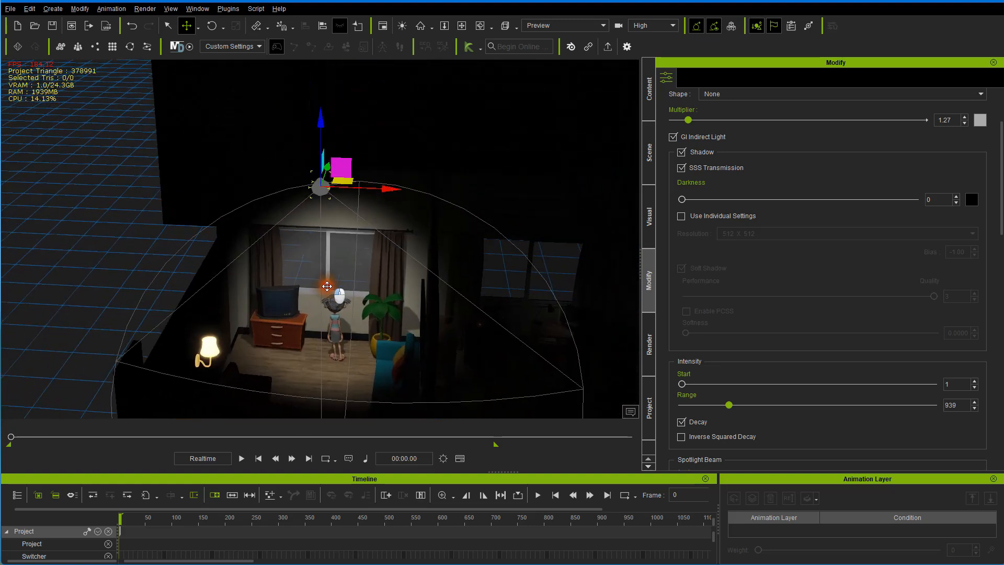
right_drag(328, 284, 499, 280)
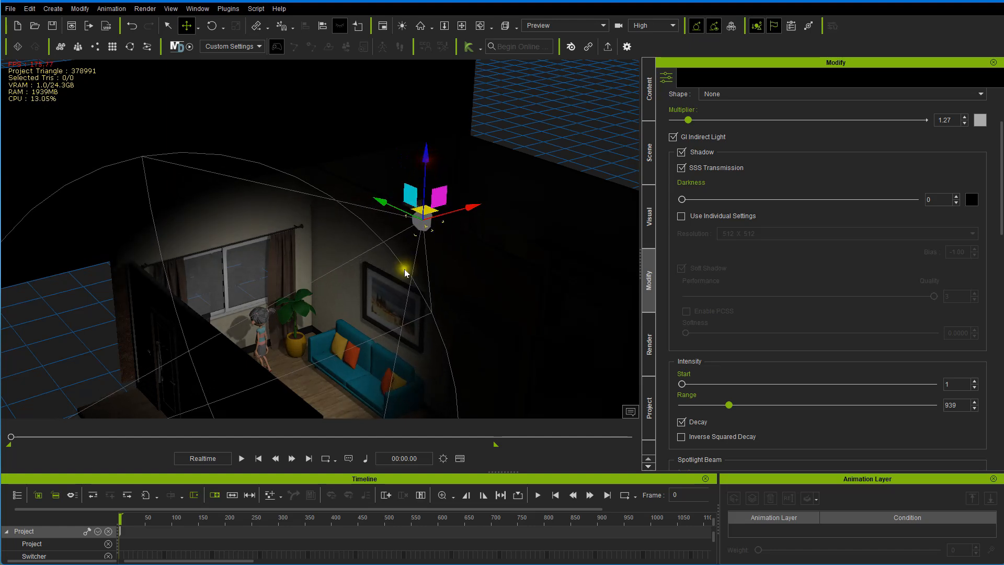
- Lower the spotlight to the height of the picture above the sofa and raise it back above the room
right_drag(404, 270, 496, 314)
scroll(318, 285, up, 6)
scroll(346, 290, up, 3)
scroll(409, 285, down, 4)
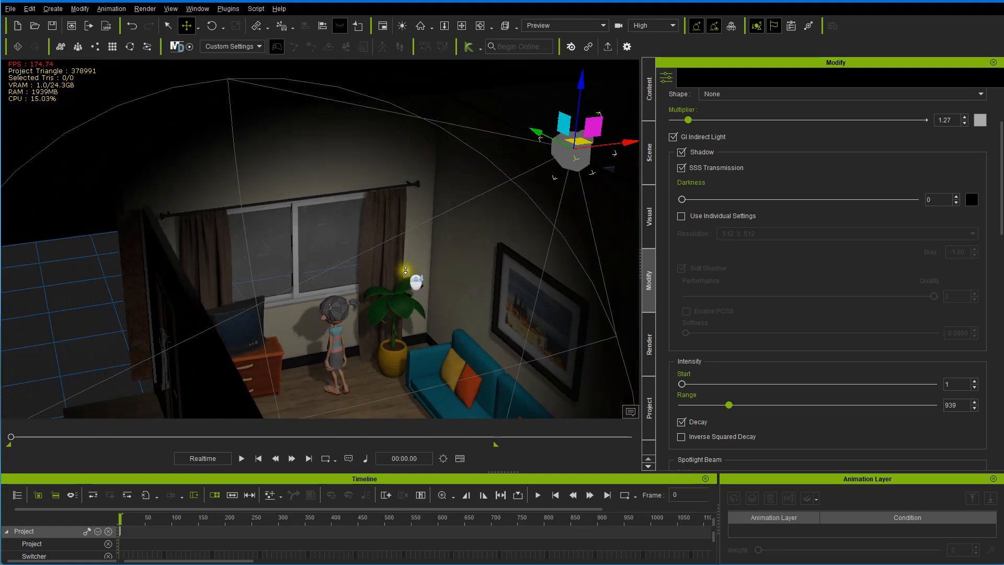
scroll(405, 270, down, 1)
middle_drag(405, 269, 386, 252)
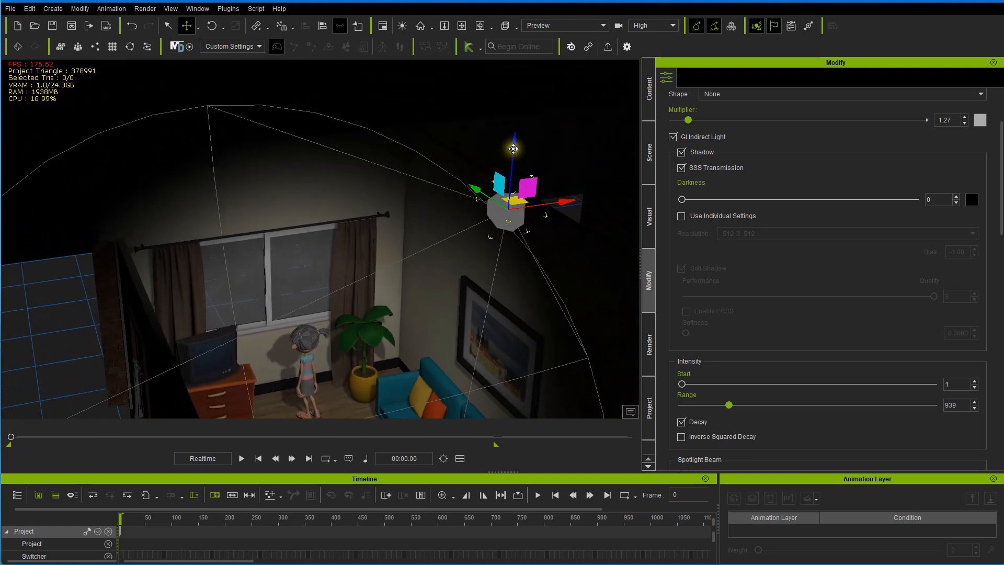
drag(513, 149, 523, 291)
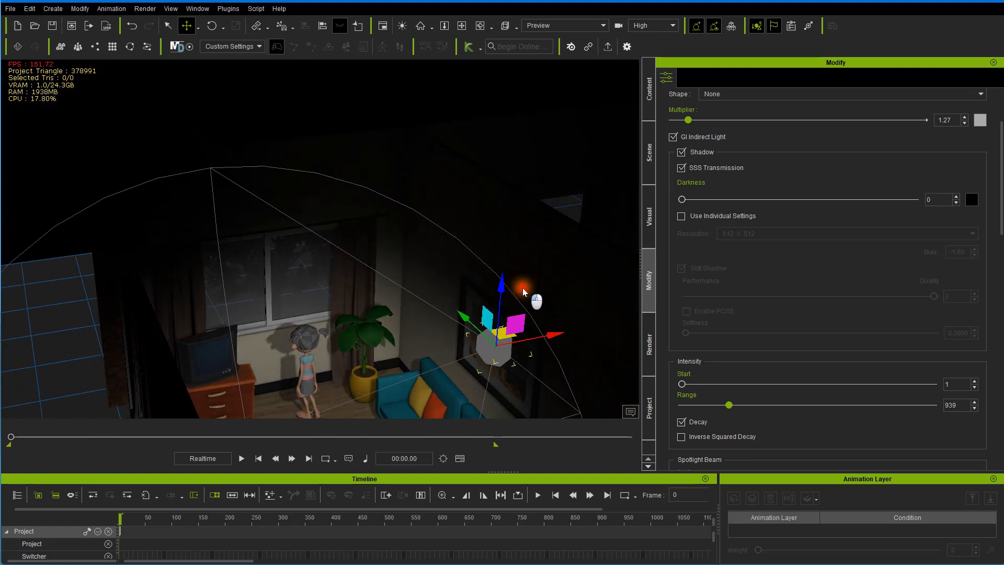
drag(517, 218, 515, 160)
- Shift the spotlight farther from the window so its beam covers more of the sofa and floor
right_drag(404, 235, 398, 161)
middle_drag(399, 162, 354, 108)
right_drag(354, 107, 201, 214)
right_drag(271, 195, 383, 244)
mouse_move(345, 280)
right_down()
mouse_move(314, 268)
mouse_move(407, 202)
mouse_move(421, 224)
mouse_move(371, 210)
mouse_move(377, 225)
mouse_move(335, 291)
right_up()
drag(324, 142, 349, 158)
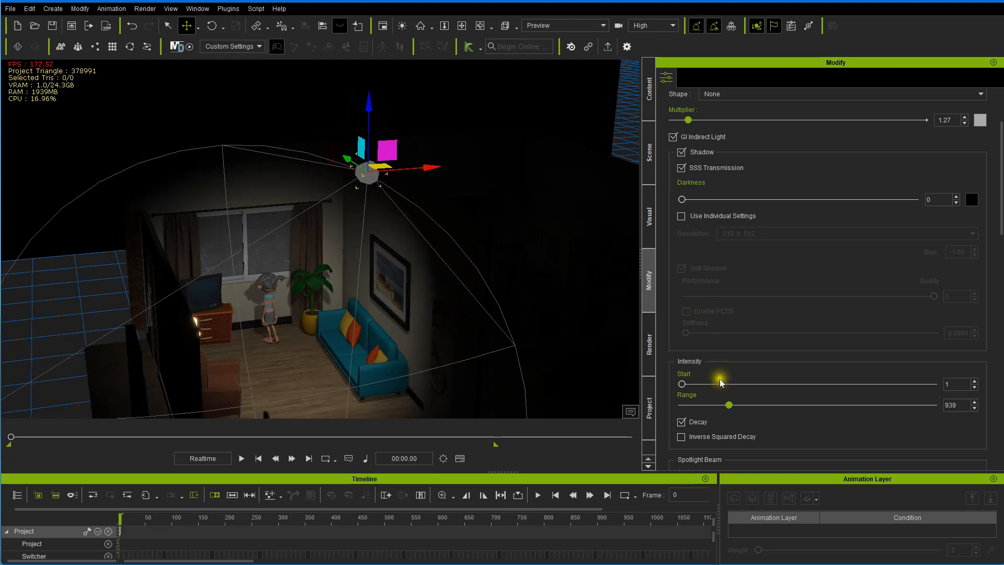
- Extend the spotlight's intensity range to 1952 and set its multiplier to 2.08
drag(730, 407, 818, 414)
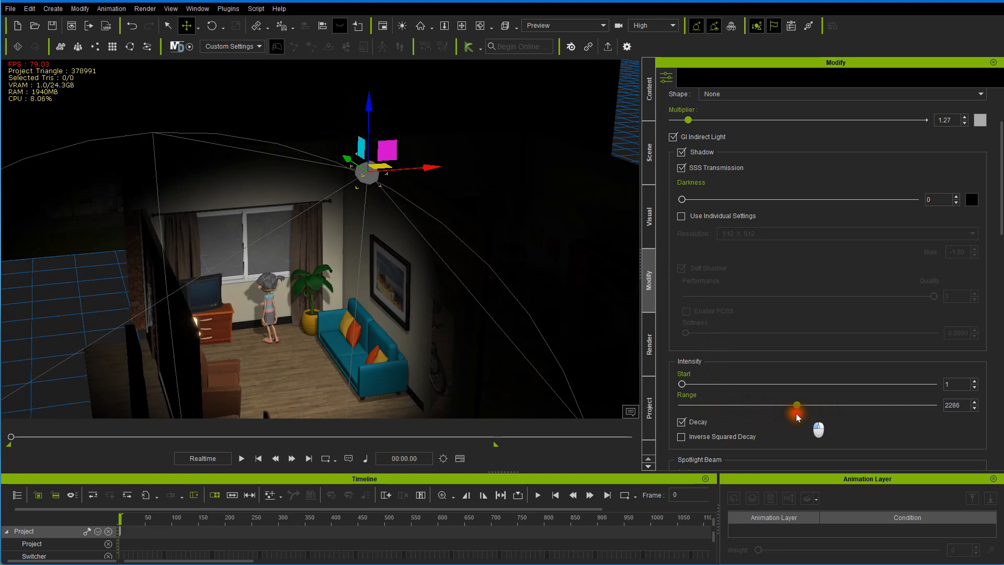
scroll(740, 238, up, 3)
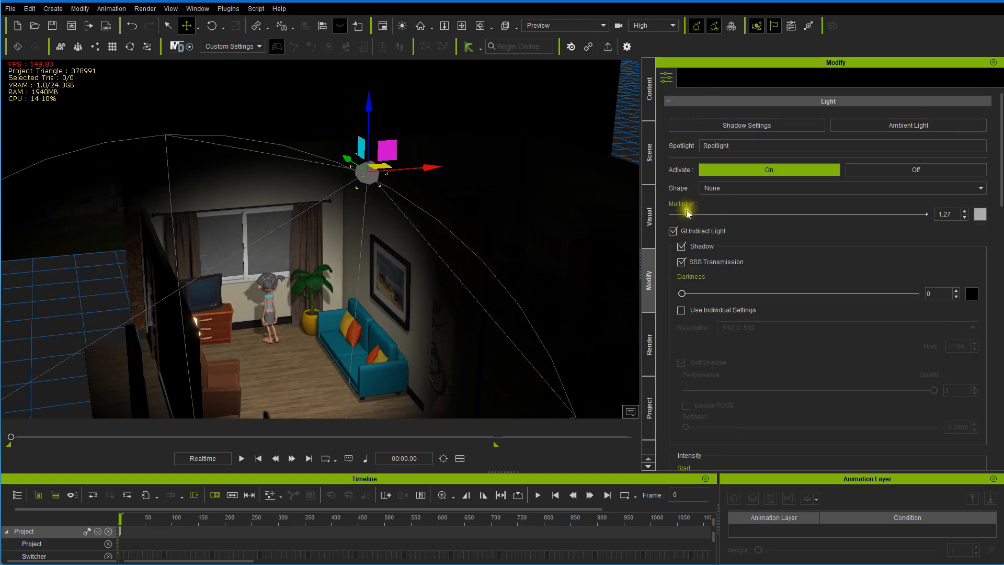
mouse_move(687, 213)
mouse_down()
mouse_move(742, 214)
mouse_move(700, 222)
mouse_up()
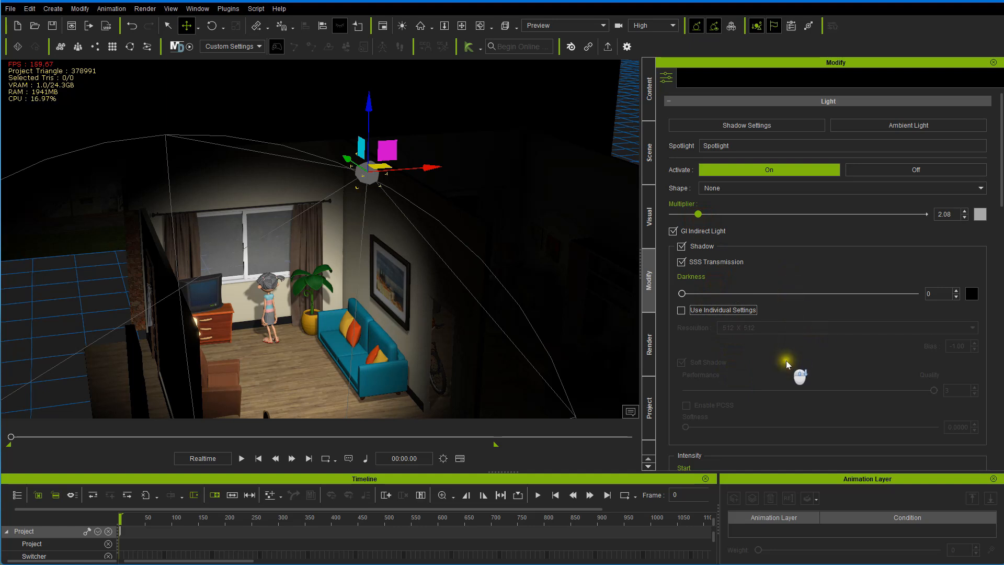
- Adjust the spotlight beam to an angle of 62, a falloff of 48 and an attenuation of 46
scroll(764, 340, down, 5)
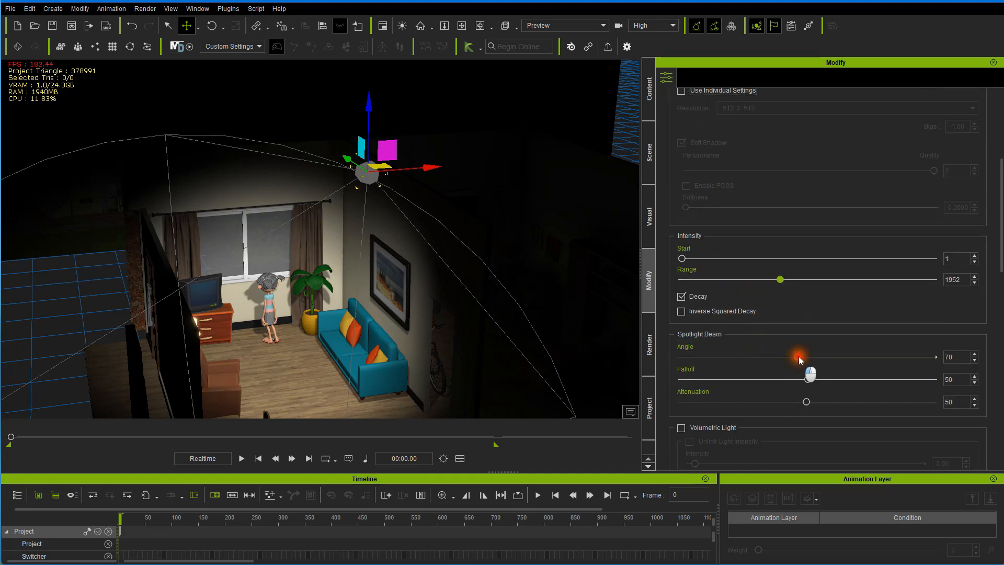
drag(799, 359, 765, 357)
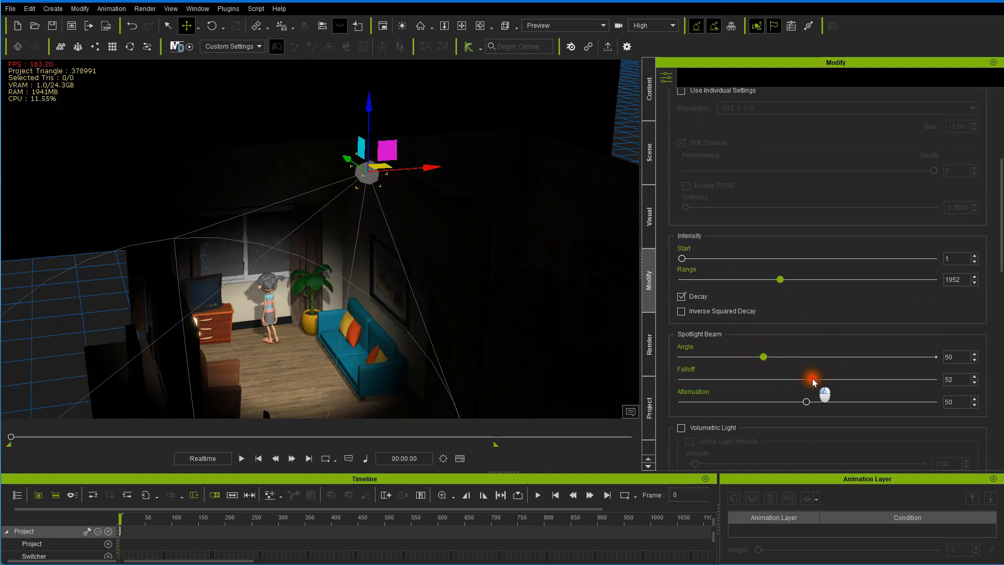
drag(813, 380, 703, 380)
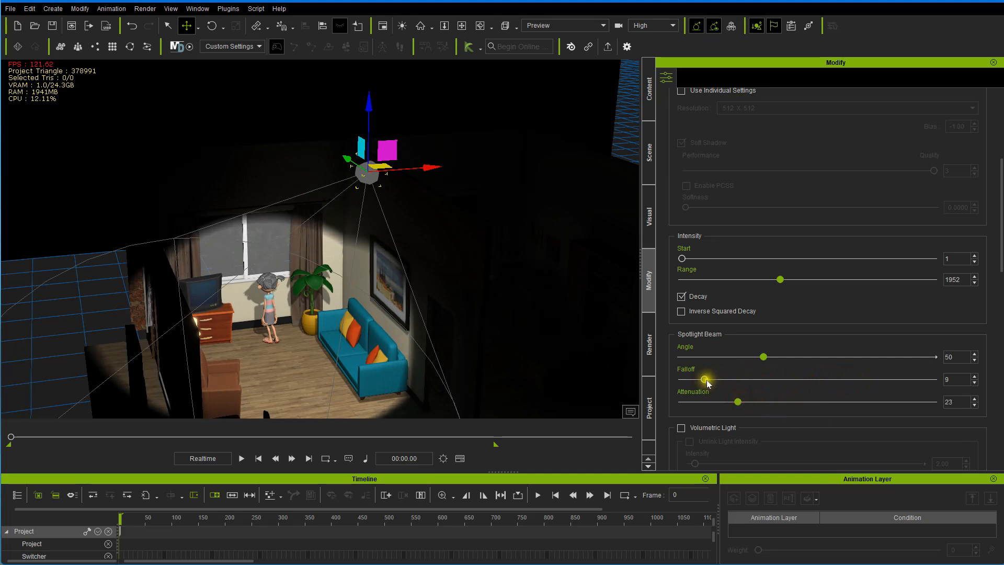
drag(707, 381, 796, 382)
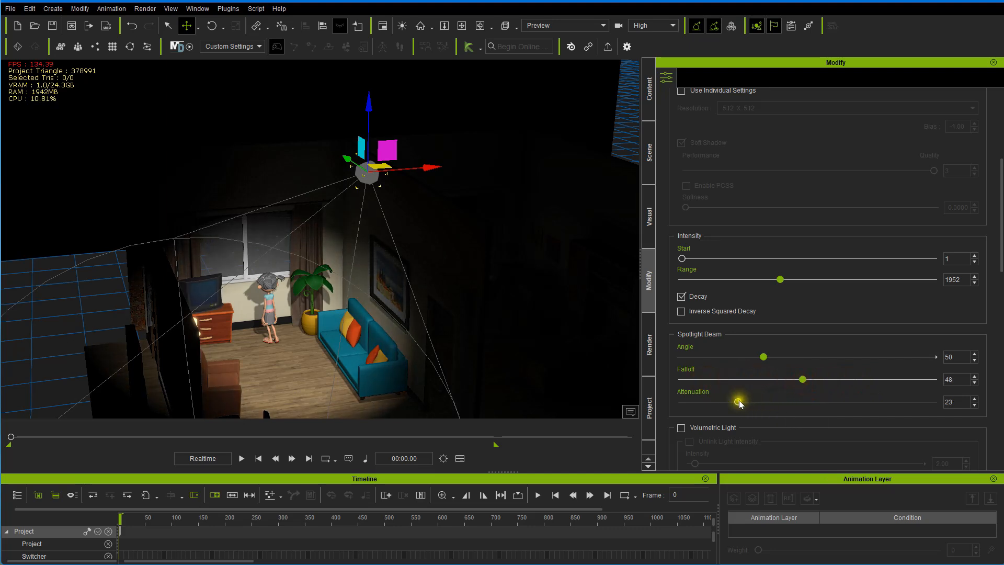
drag(739, 403, 803, 404)
drag(765, 357, 783, 355)
- Duplicate the living room spotlight along its red axis into the neighbouring bedroom and frame both lit rooms
right_drag(366, 272, 193, 256)
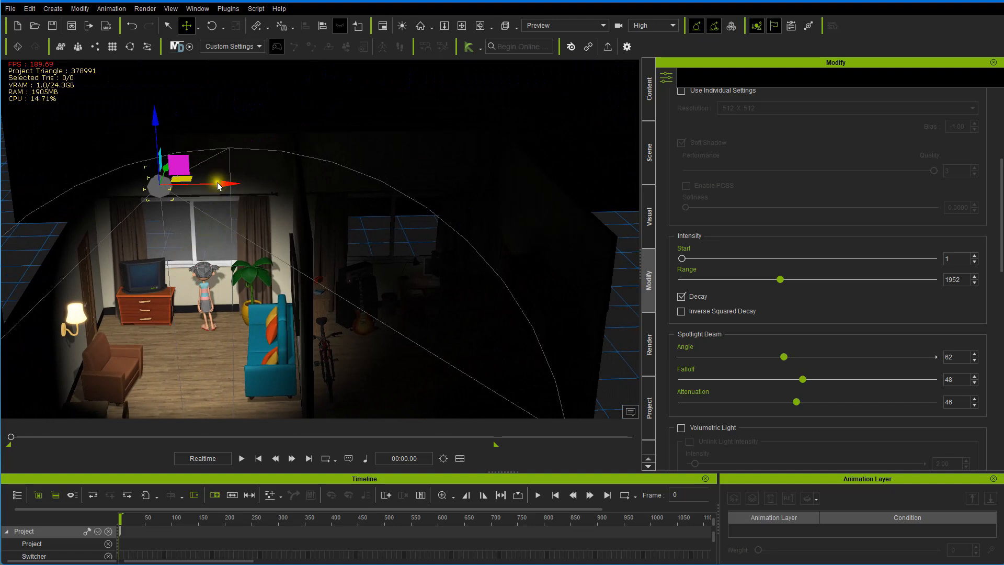
mouse_move(223, 183)
mouse_down()
mouse_move(455, 198)
mouse_move(487, 214)
mouse_up()
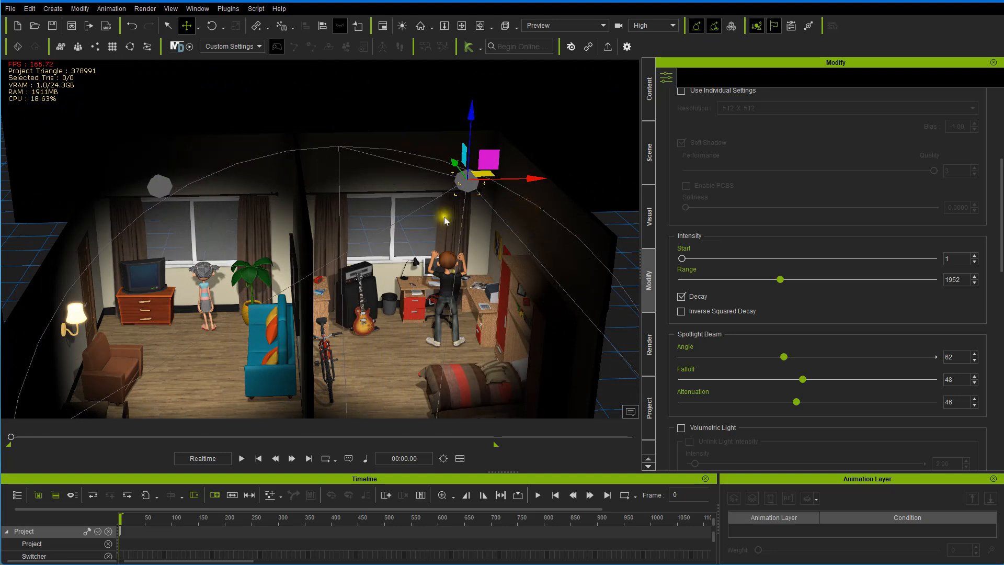
alt+drag(444, 221, 403, 282)
mouse_move(311, 284)
alt+right_down()
mouse_move(349, 281)
mouse_move(293, 284)
alt+right_up()
alt+drag(293, 284, 343, 149)
alt+right_drag(343, 149, 391, 176)
alt+drag(391, 179, 449, 200)
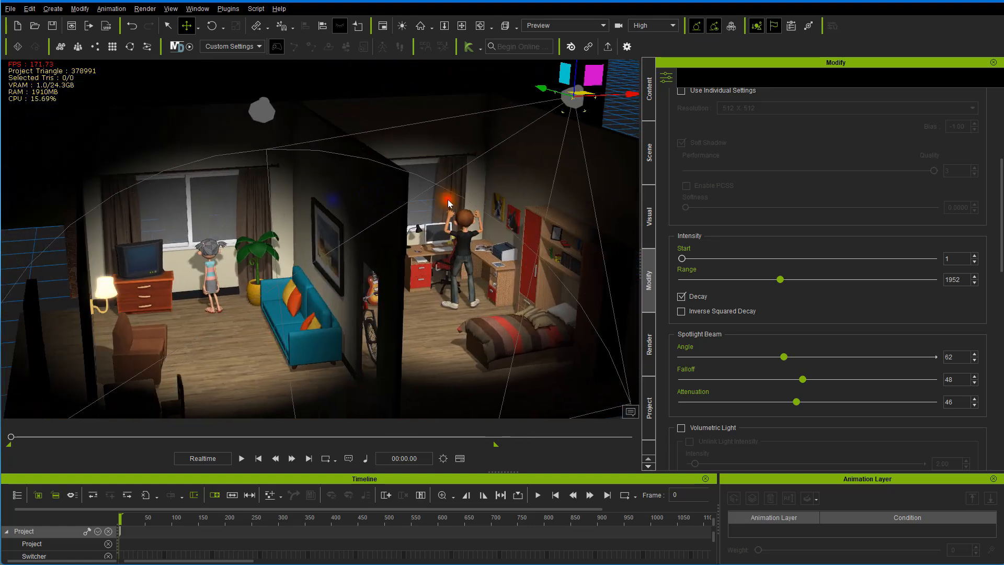
- Examine the spotlight coverage in the living room and bedroom from several angles
alt+right_drag(449, 200, 409, 223)
alt+drag(405, 213, 368, 256)
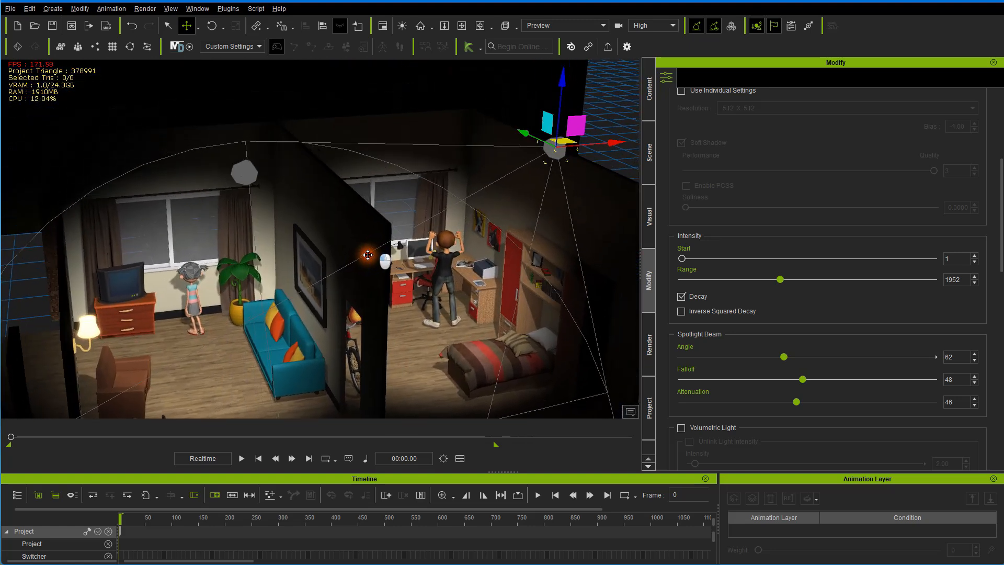
alt+right_drag(367, 255, 340, 261)
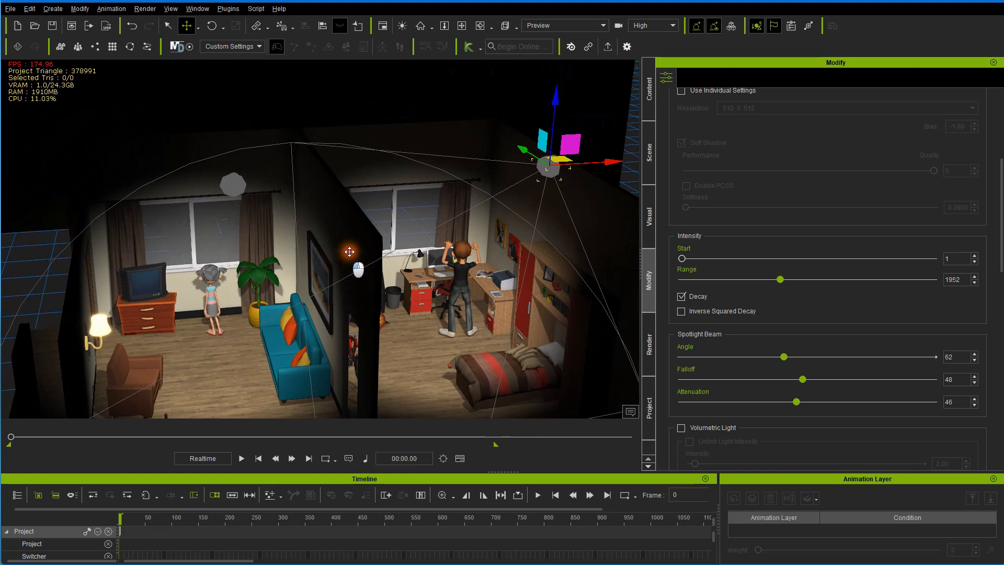
alt+drag(349, 252, 403, 237)
alt+right_drag(403, 237, 390, 235)
scroll(388, 235, down, 3)
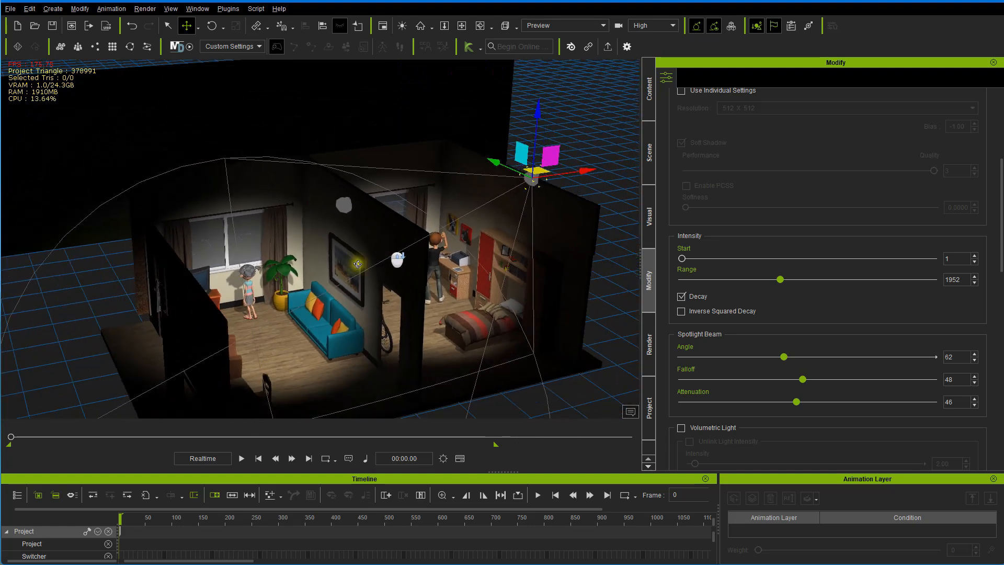
alt+right_drag(357, 264, 428, 258)
alt+drag(340, 282, 442, 300)
alt+right_drag(309, 328, 394, 307)
alt+drag(453, 267, 364, 302)
alt+right_drag(365, 302, 354, 304)
alt+drag(390, 302, 382, 338)
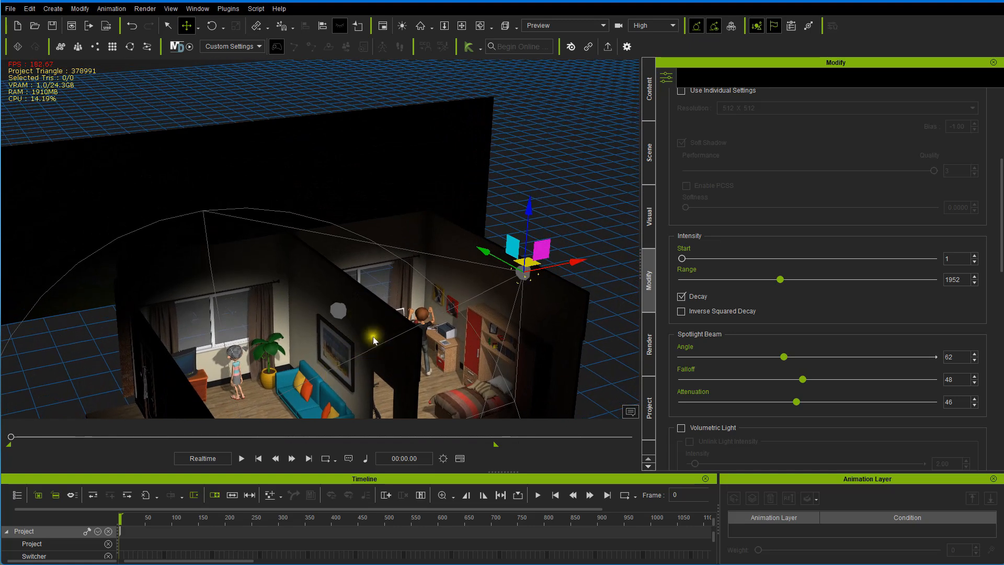
right_click(428, 267)
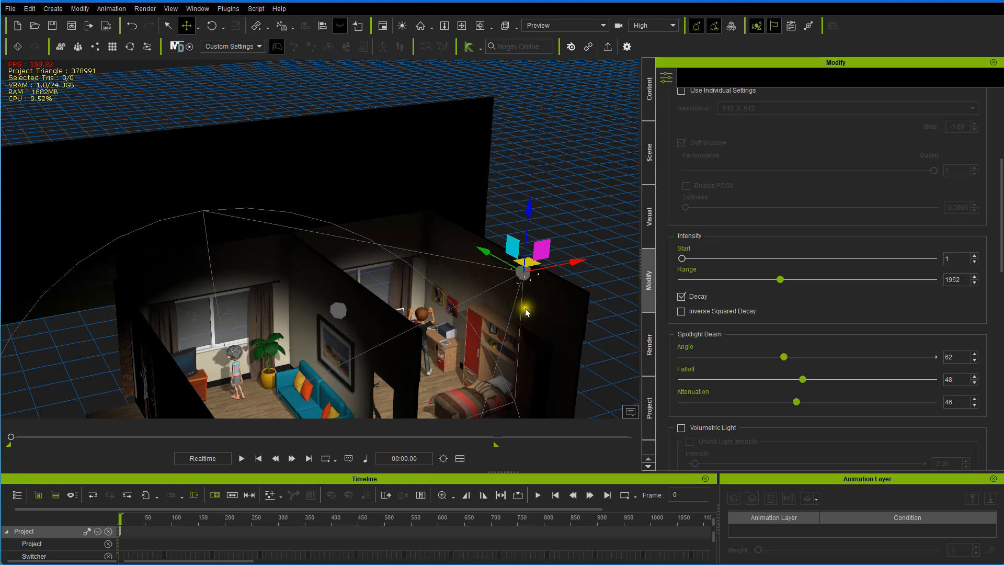
- Turn off the living room wall lamp's glow by setting its Glow texture strength and Self Illumination to 0
alt+drag(535, 313, 485, 234)
scroll(401, 301, up, 2)
scroll(402, 301, up, 6)
click(234, 303)
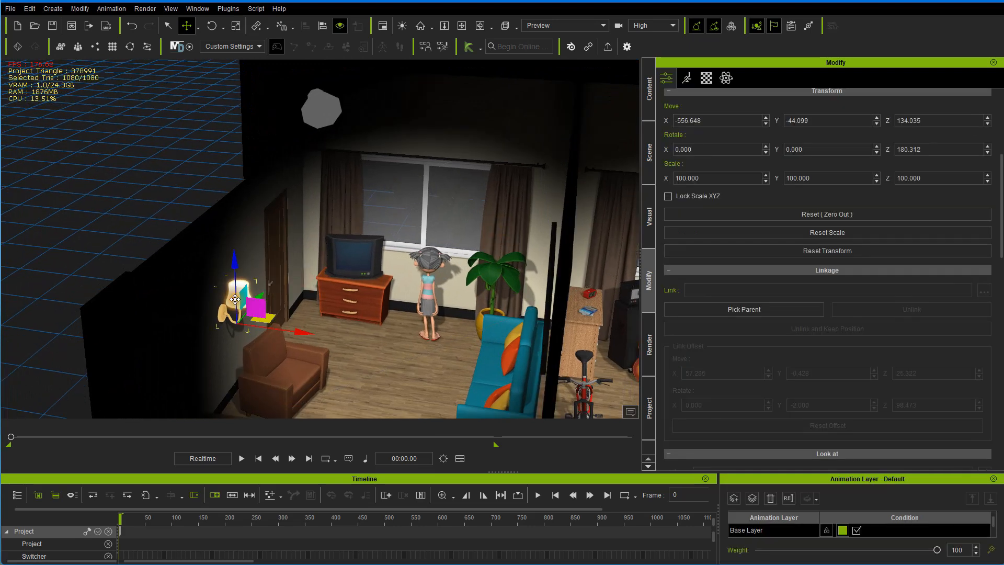
click(705, 78)
scroll(725, 174, up, 3)
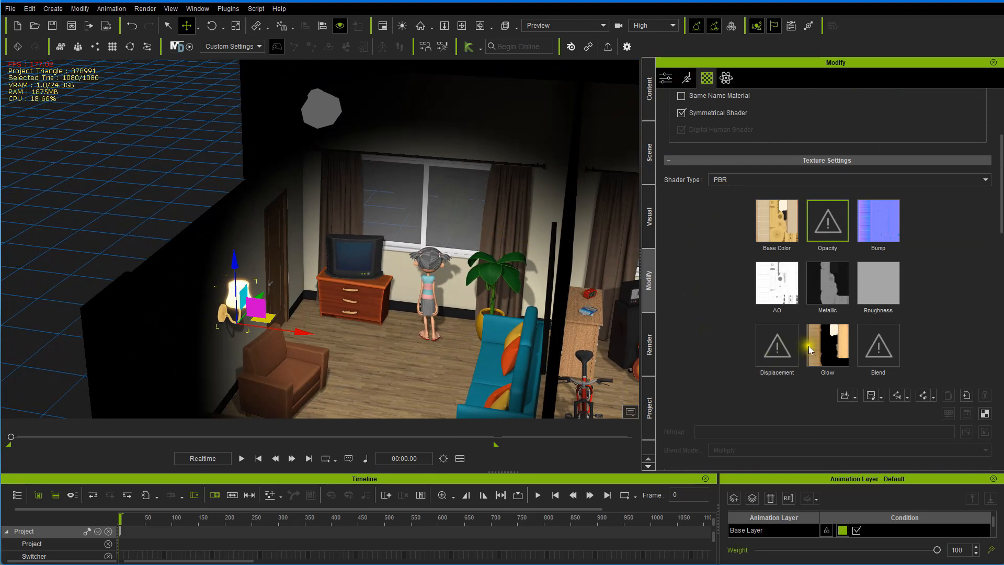
scroll(701, 345, down, 5)
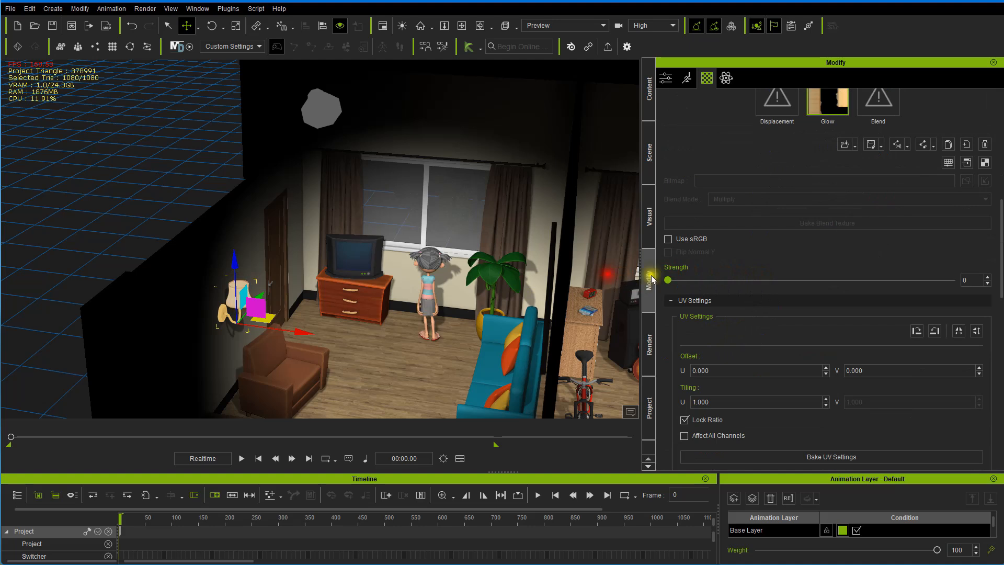
scroll(746, 262, down, 6)
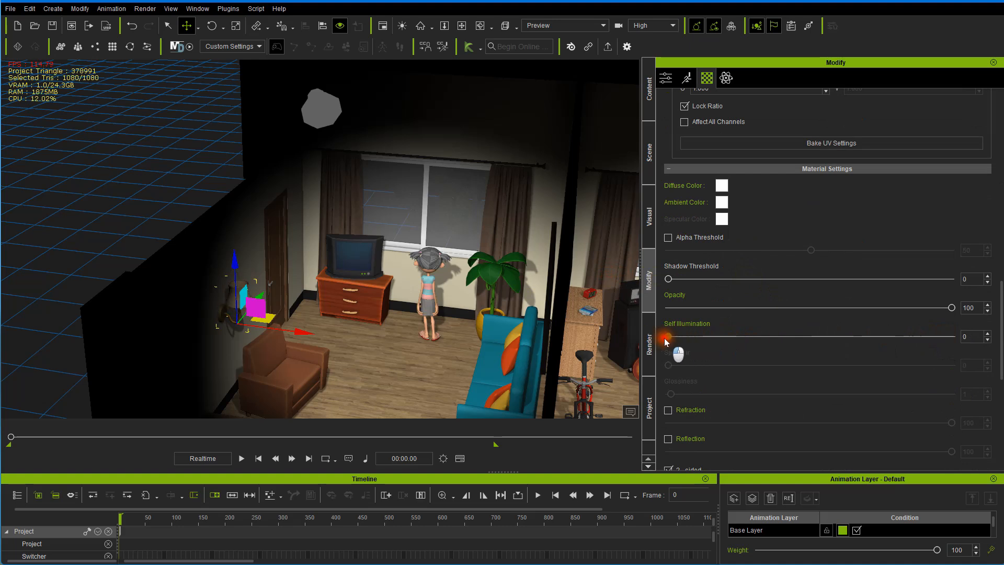
scroll(815, 287, up, 10)
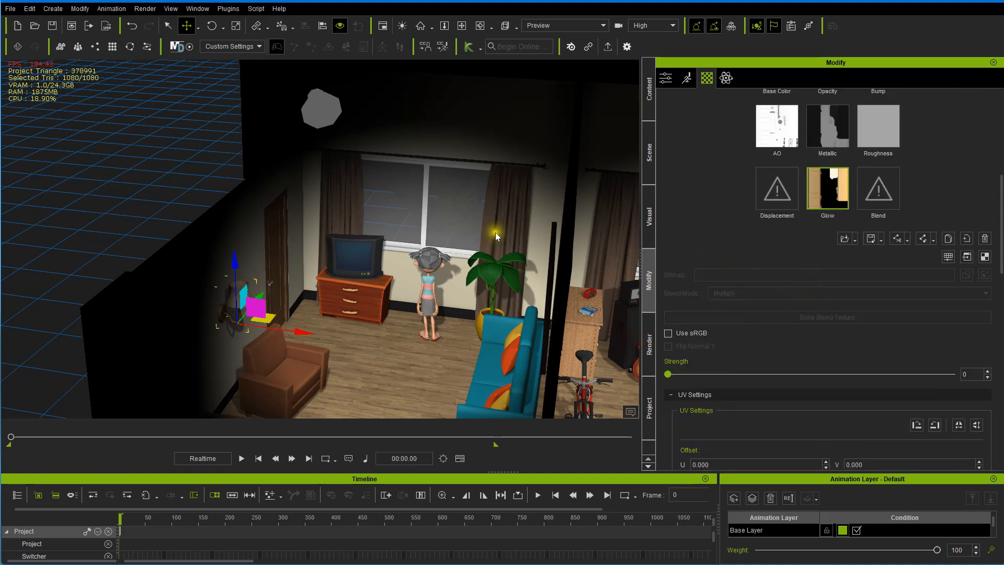
- Examine the living room and bedroom from above and from the front with the wall lamp switched off
mouse_move(495, 236)
alt+right_down()
mouse_move(497, 258)
mouse_move(587, 251)
alt+right_up()
alt+drag(485, 252, 423, 292)
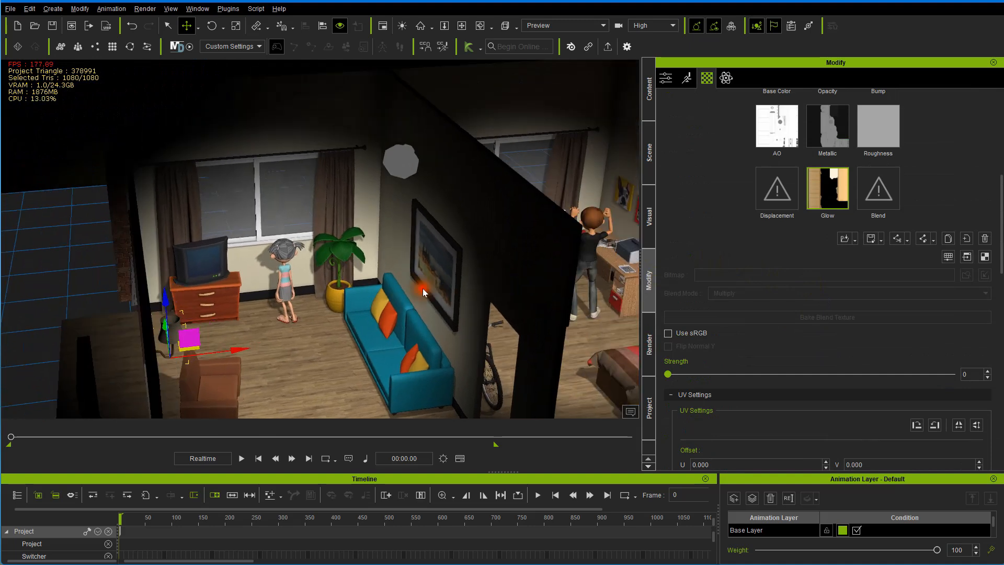
alt+right_drag(437, 339, 432, 244)
alt+drag(410, 267, 413, 244)
alt+right_drag(413, 244, 370, 239)
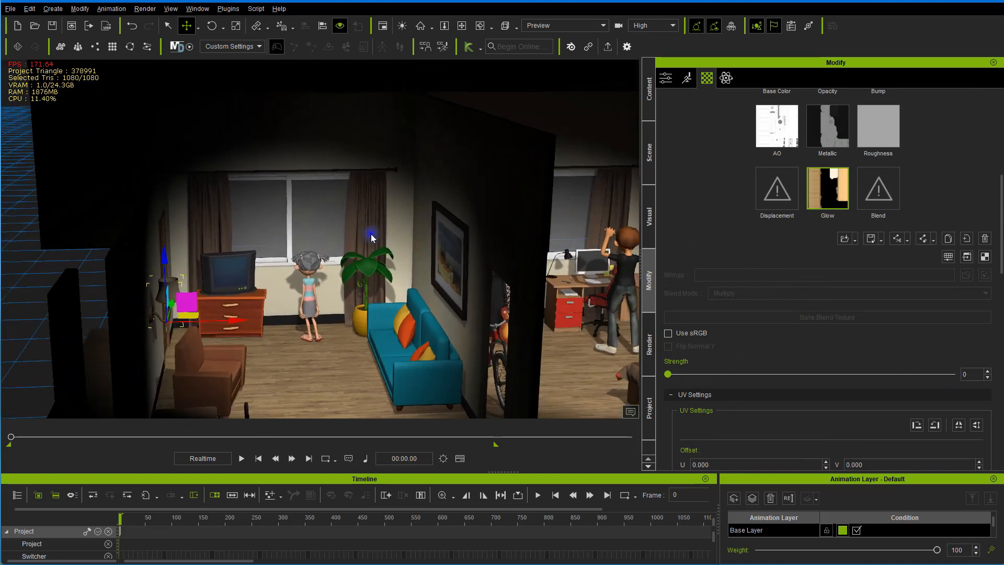
alt+drag(410, 241, 324, 222)
scroll(356, 234, up, 3)
scroll(324, 221, down, 3)
alt+right_drag(312, 195, 353, 219)
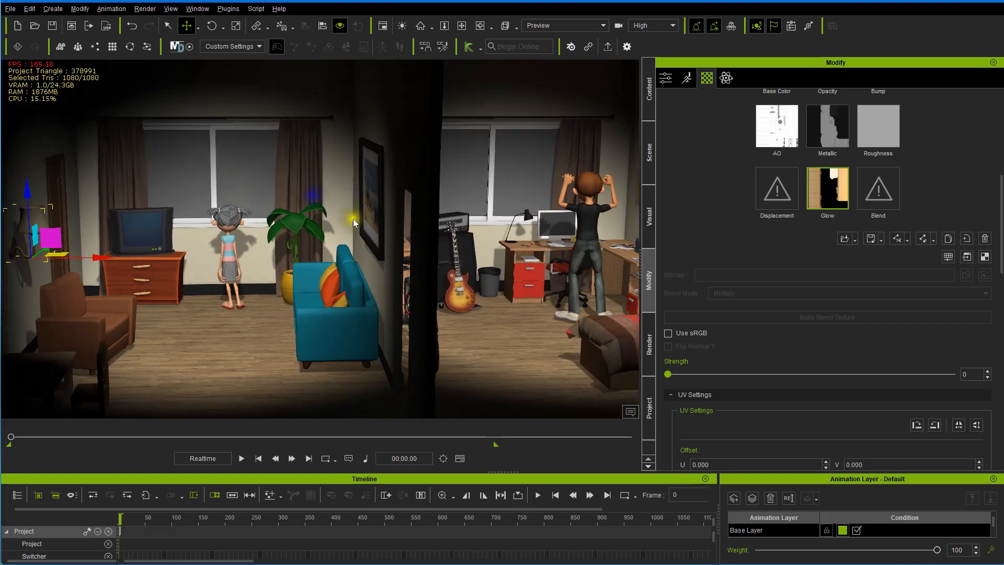
alt+drag(353, 219, 304, 215)
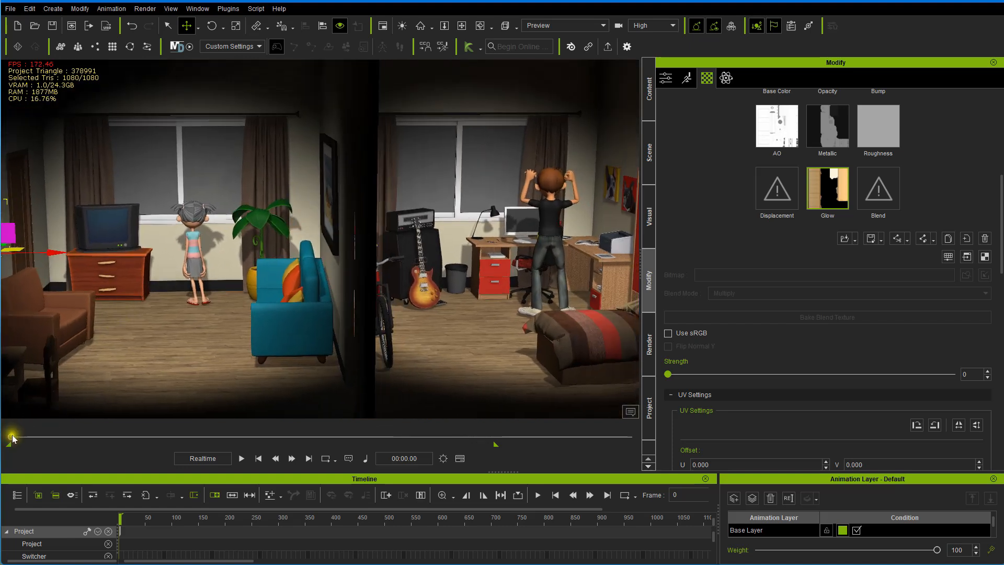
- Play the animation from partway through, follow the girl from the living room into the bedroom, and return to the first frame
drag(13, 438, 89, 437)
key(space)
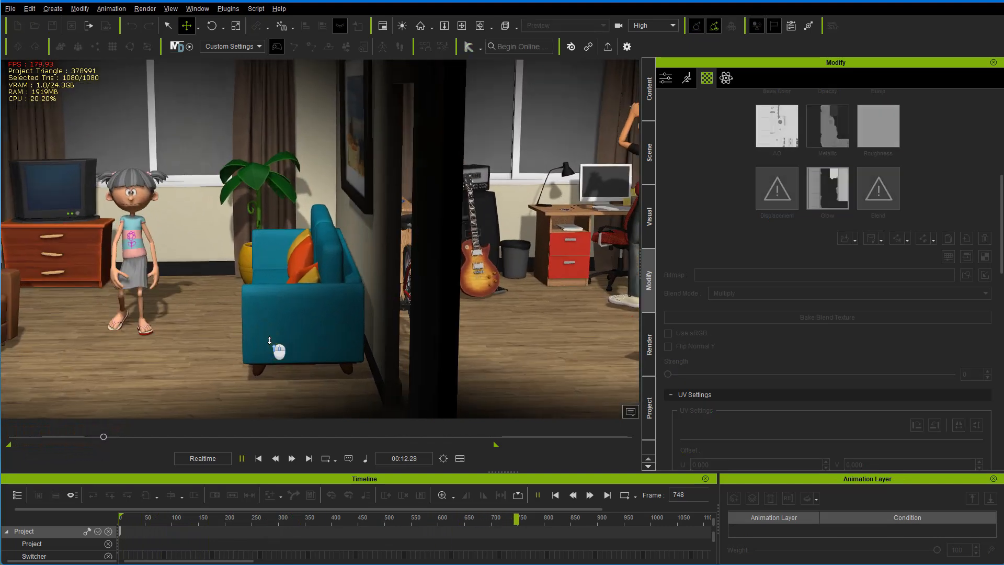
right_drag(309, 317, 278, 338)
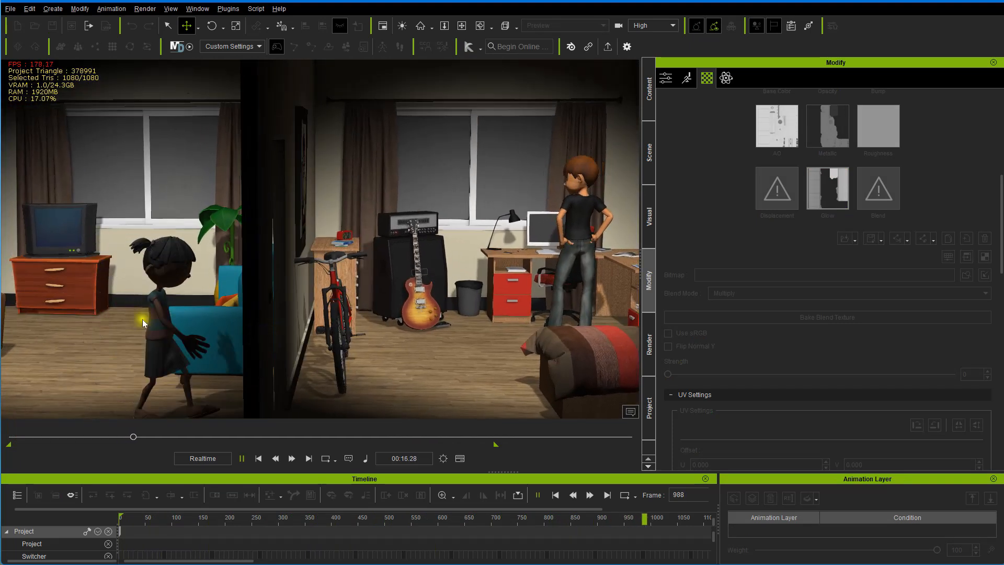
alt+right_drag(338, 310, 346, 342)
alt+drag(346, 343, 314, 284)
scroll(351, 298, up, 1)
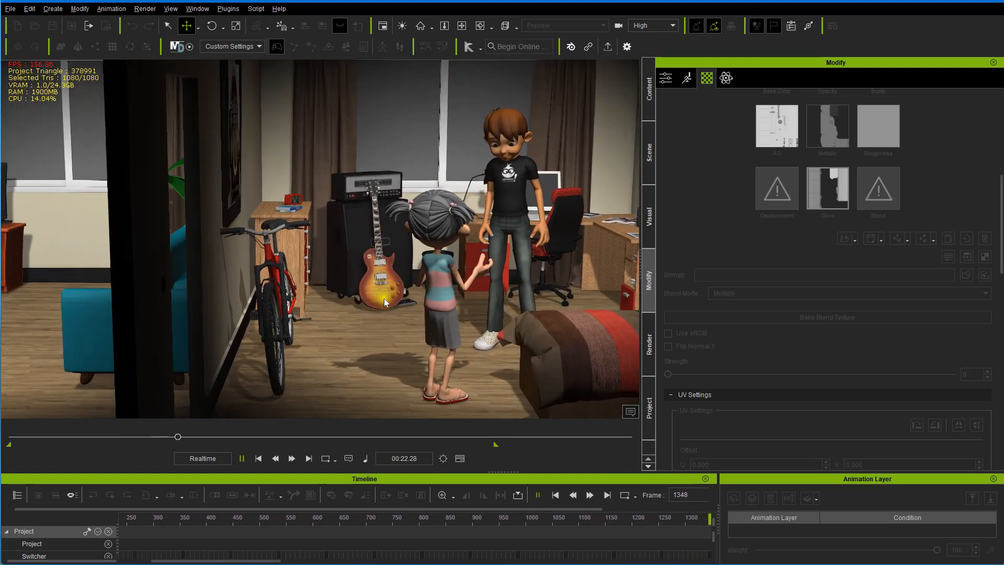
scroll(384, 298, up, 2)
alt+right_drag(384, 298, 365, 282)
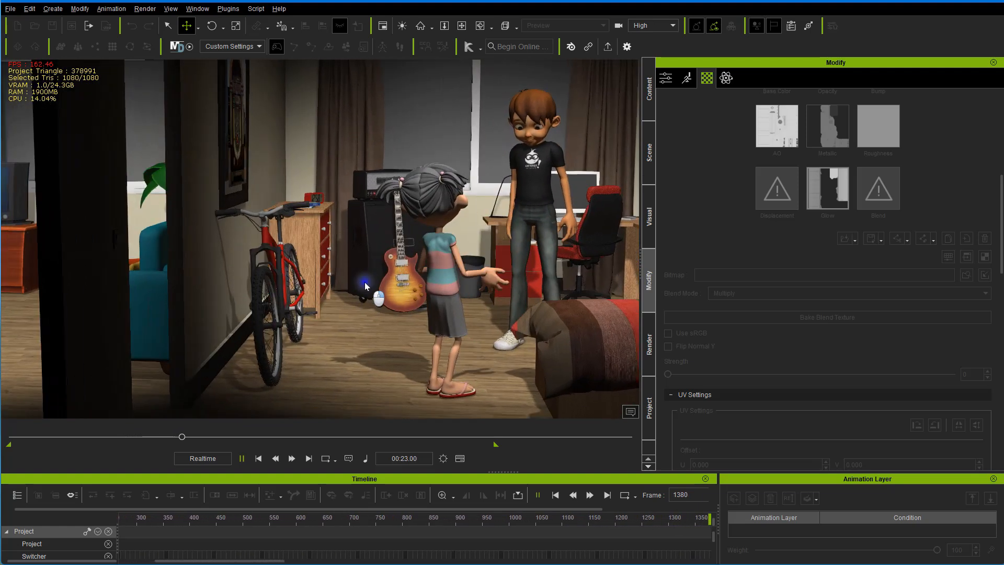
click(193, 439)
drag(192, 439, 9, 443)
- Select the living room spotlight and move it along its green axis, farther from the window
alt+drag(384, 283, 442, 255)
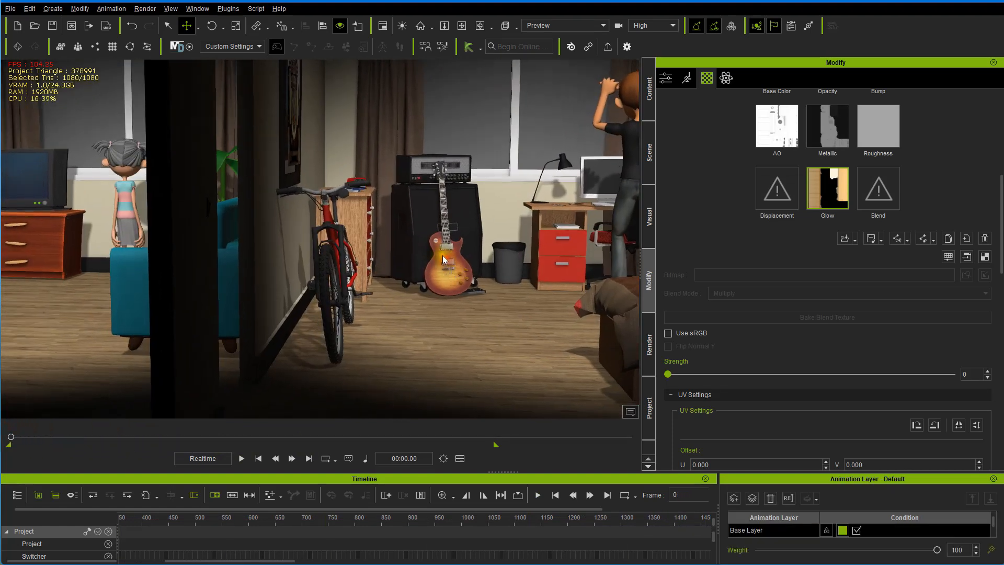
scroll(443, 256, down, 4)
scroll(443, 257, down, 2)
alt+right_drag(444, 259, 463, 295)
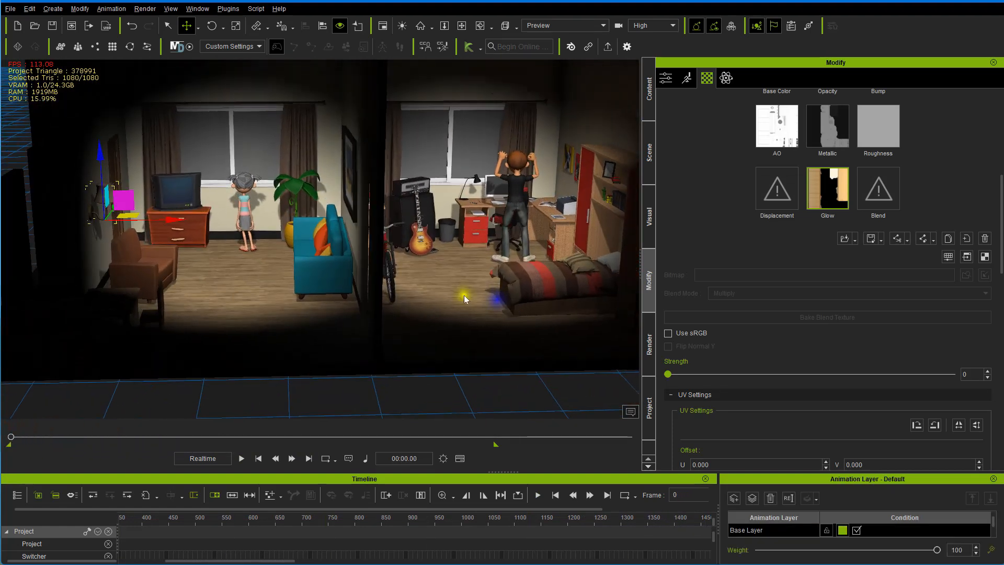
alt+drag(463, 295, 472, 336)
alt+right_drag(472, 341, 460, 359)
alt+drag(404, 276, 435, 304)
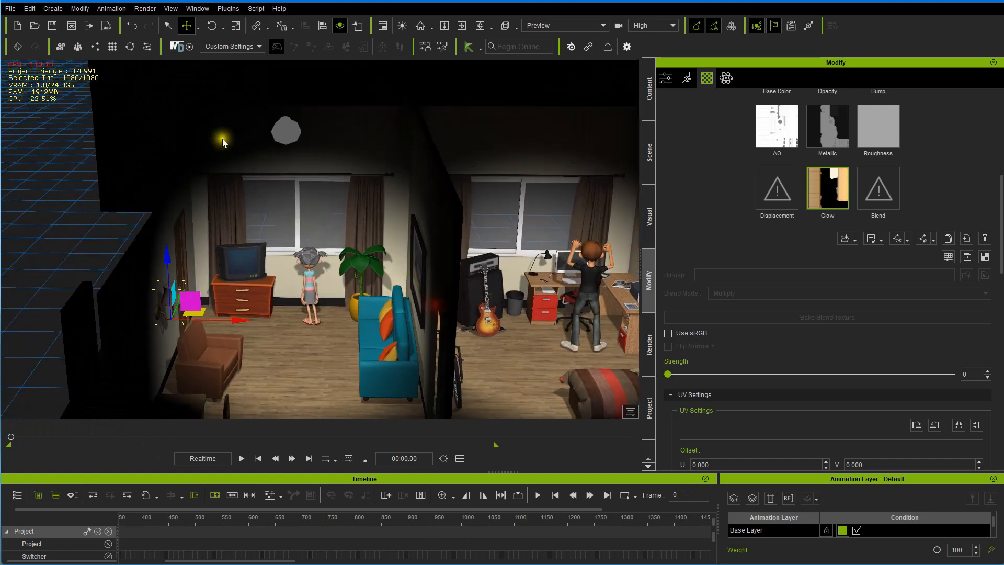
click(286, 136)
alt+right_drag(296, 156, 422, 189)
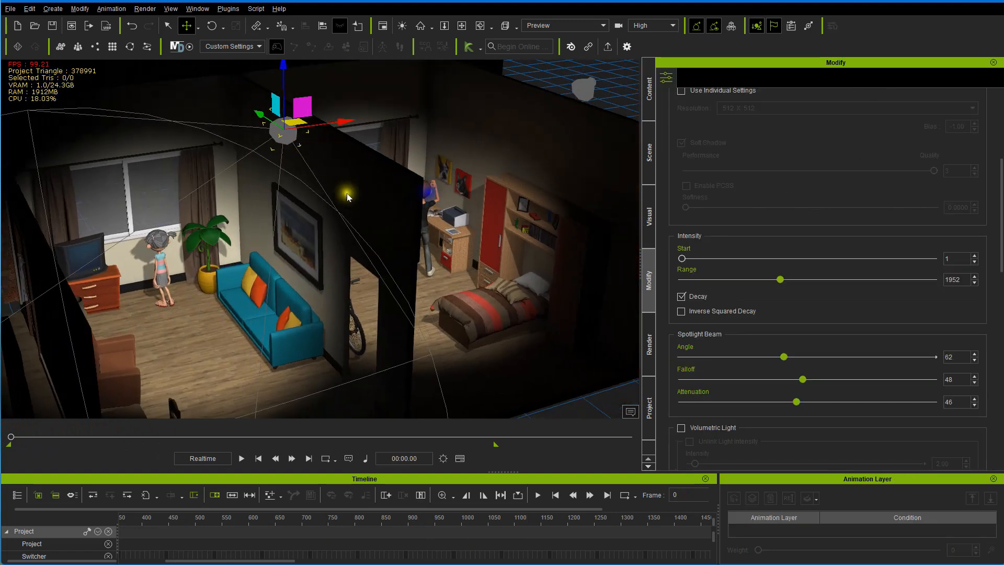
alt+drag(347, 193, 380, 174)
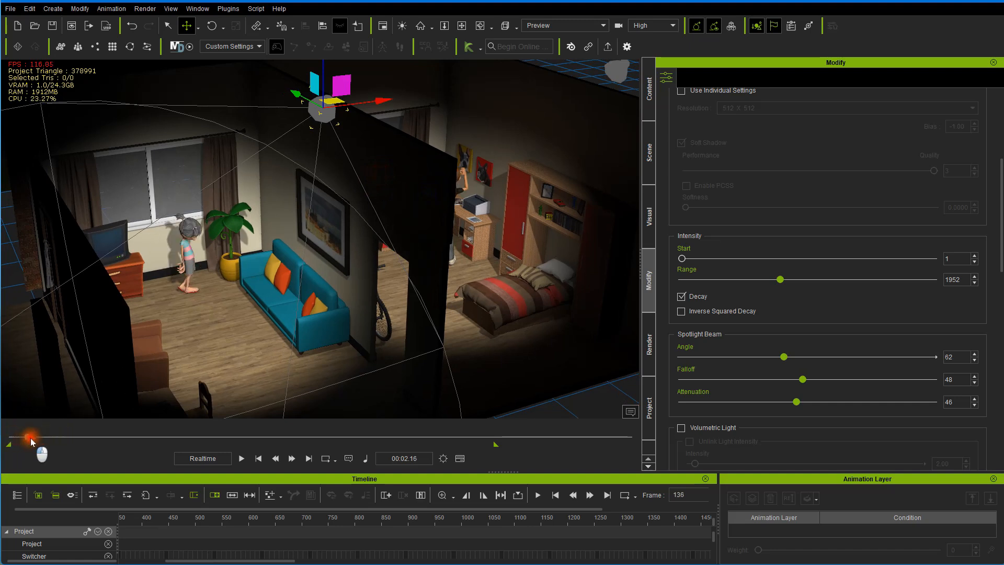
mouse_move(66, 448)
mouse_down()
mouse_move(156, 455)
mouse_move(64, 446)
mouse_up()
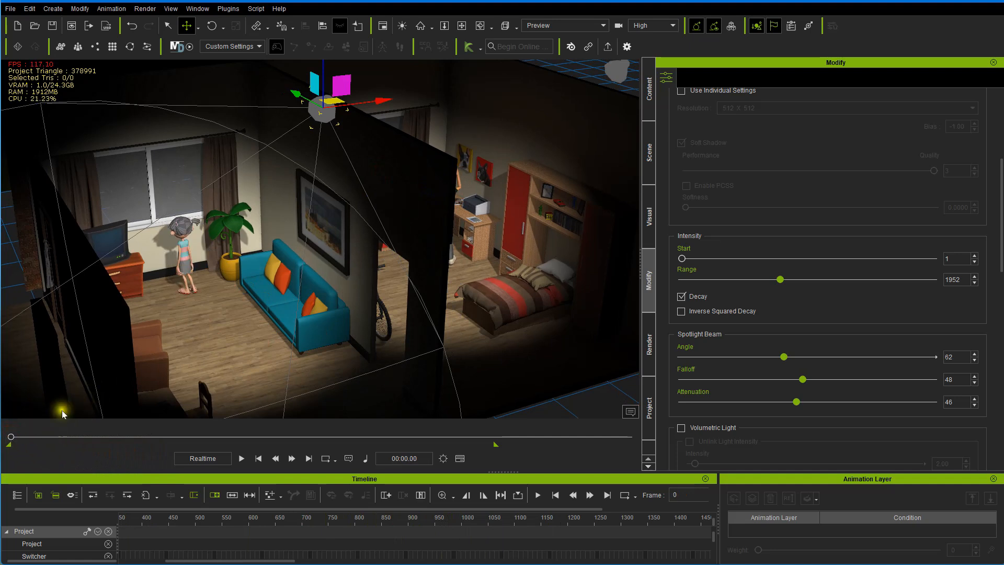
alt+drag(307, 249, 290, 317)
alt+right_drag(304, 293, 319, 306)
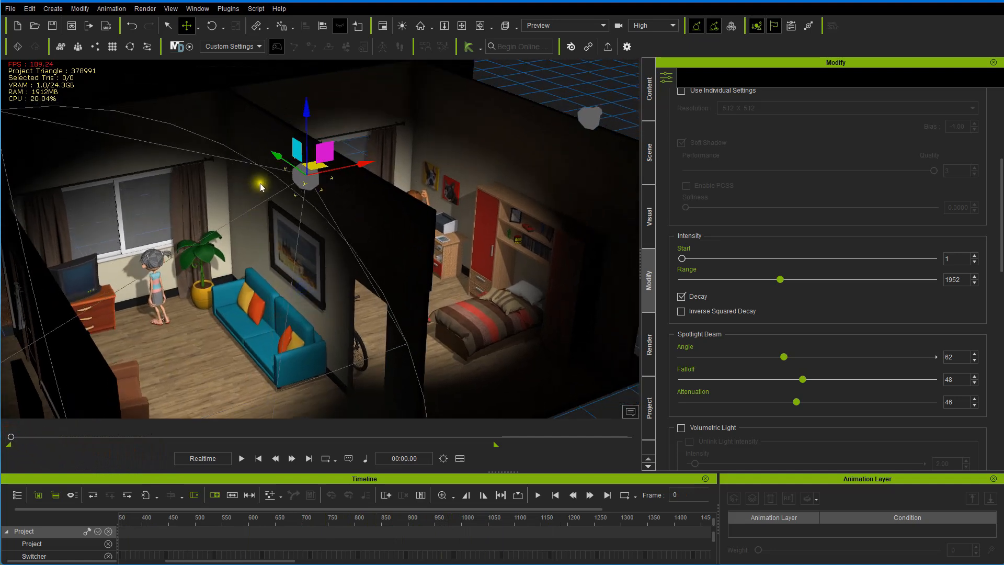
drag(277, 155, 327, 191)
- Raise the living room spotlight slightly along its blue vertical axis
alt+right_drag(337, 247, 263, 195)
alt+drag(263, 195, 262, 174)
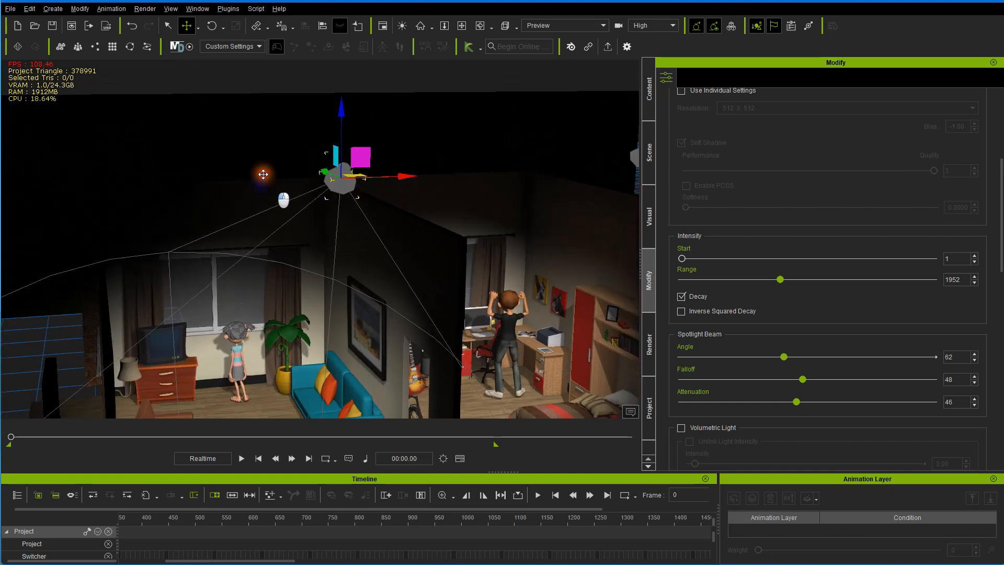
alt+right_drag(293, 183, 254, 192)
alt+drag(254, 193, 242, 238)
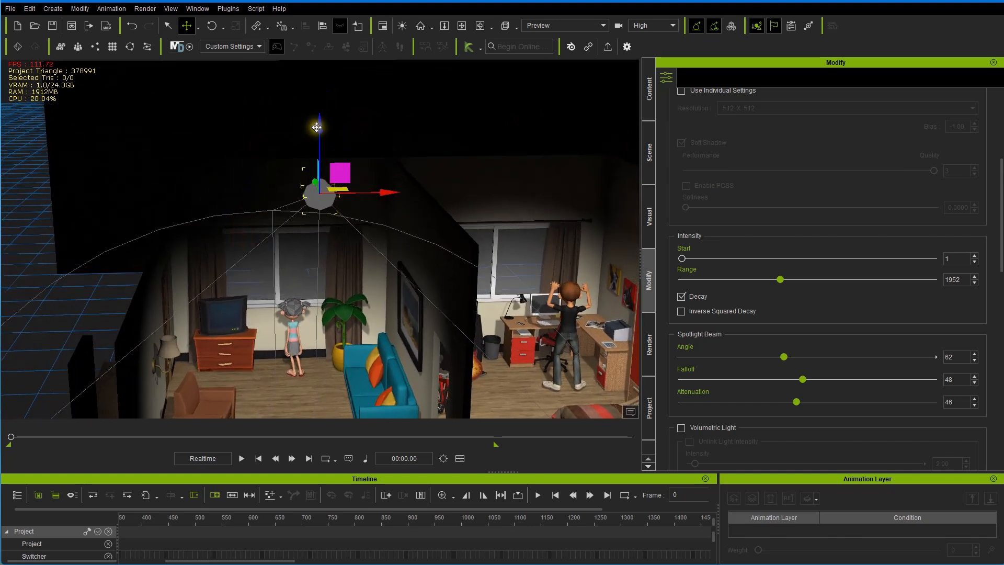
drag(321, 122, 327, 95)
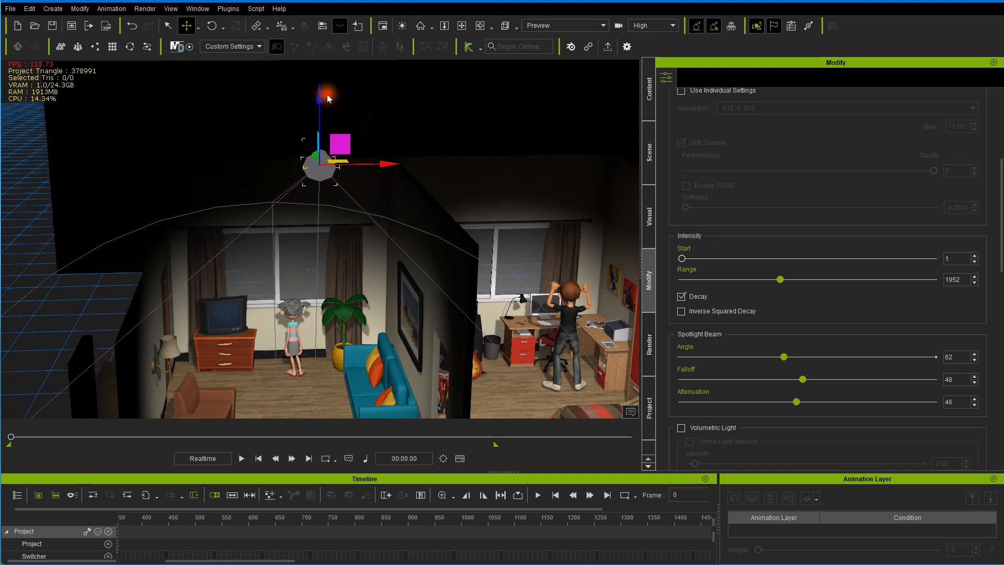
- Examine the living room lighting around the armchair, table and sofa, and compare it with the bedroom
alt+right_drag(317, 156, 344, 168)
alt+drag(306, 178, 348, 79)
alt+right_drag(348, 80, 349, 130)
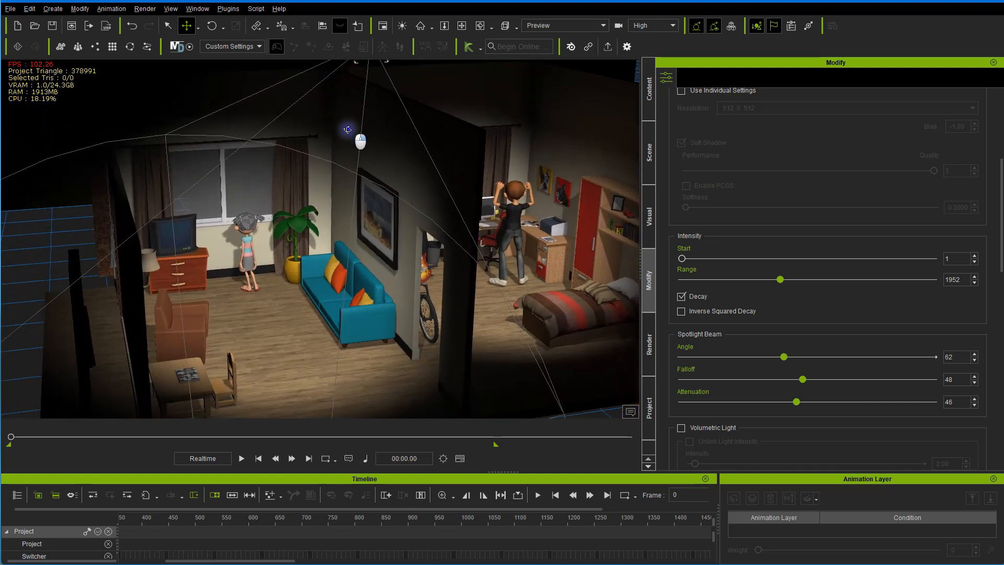
alt+drag(345, 135, 319, 249)
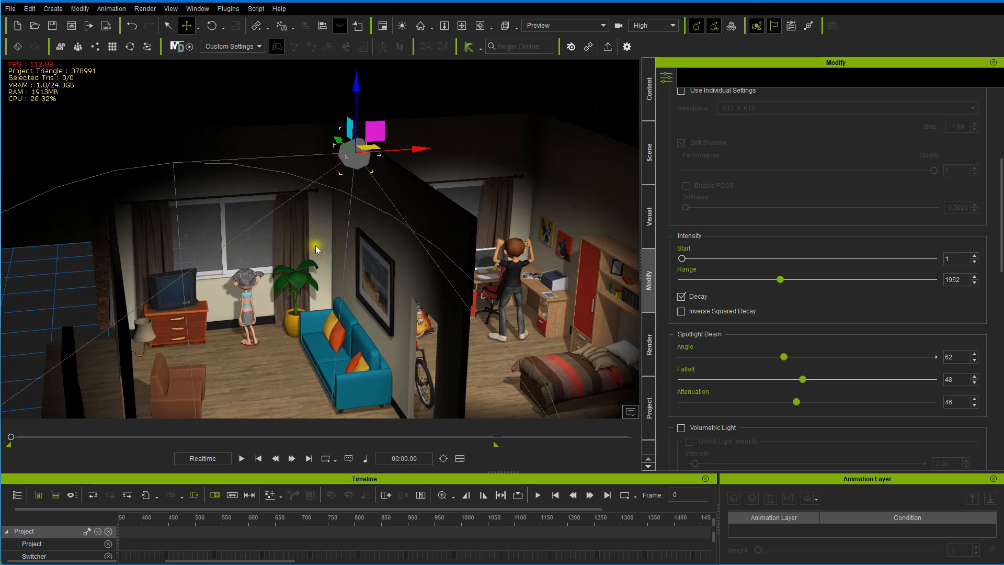
alt+right_drag(317, 249, 315, 231)
alt+drag(321, 227, 308, 212)
alt+right_drag(307, 237, 315, 223)
alt+drag(300, 239, 301, 153)
scroll(308, 167, up, 5)
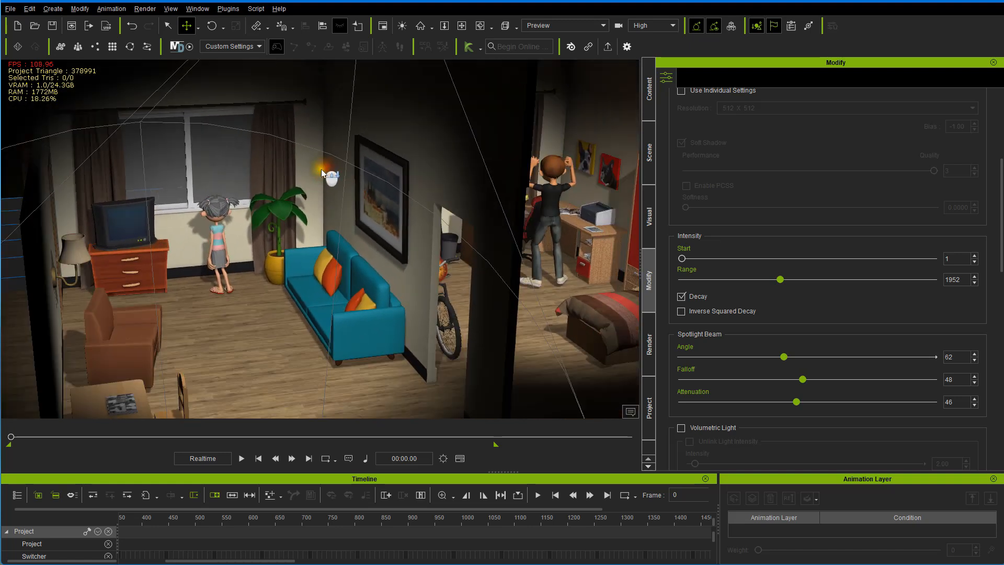
scroll(321, 168, down, 8)
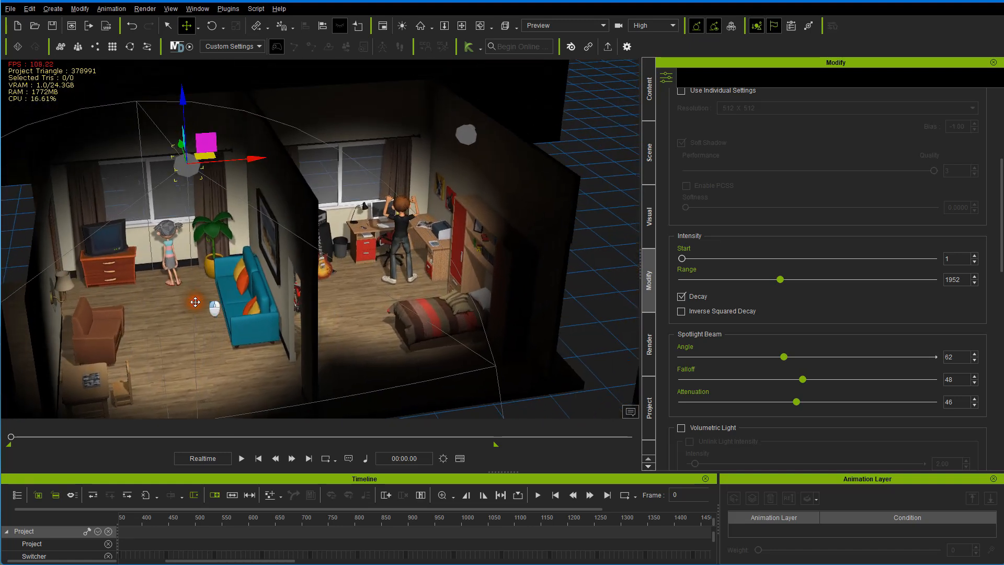
- Select the bedroom spotlight and move it farther from the window to light more of the bed and floor
alt+drag(195, 302, 193, 305)
alt+drag(279, 221, 284, 247)
click(466, 158)
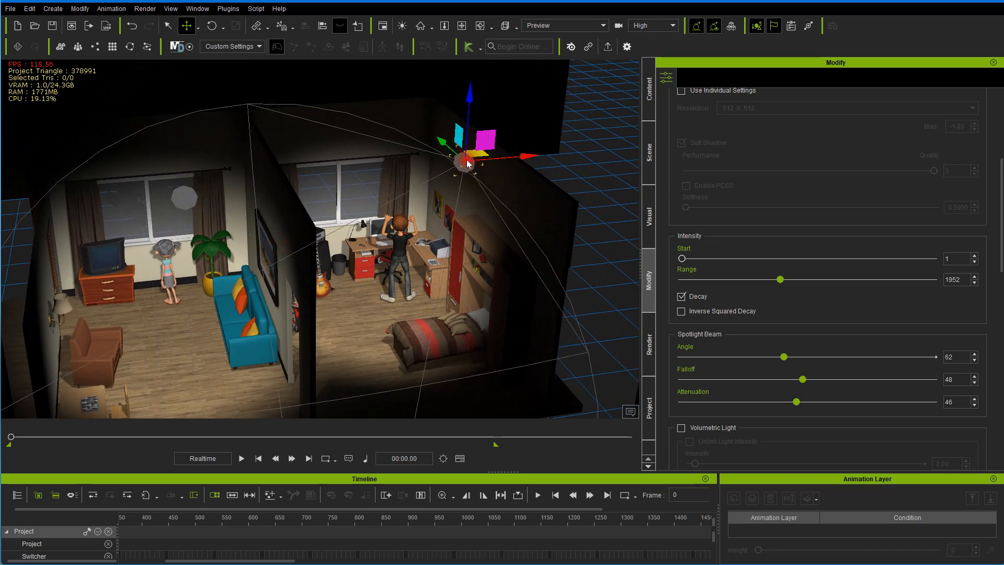
drag(446, 145, 505, 95)
- Examine the spotlight coverage across both rooms from a wide elevated view
right_drag(309, 188, 365, 183)
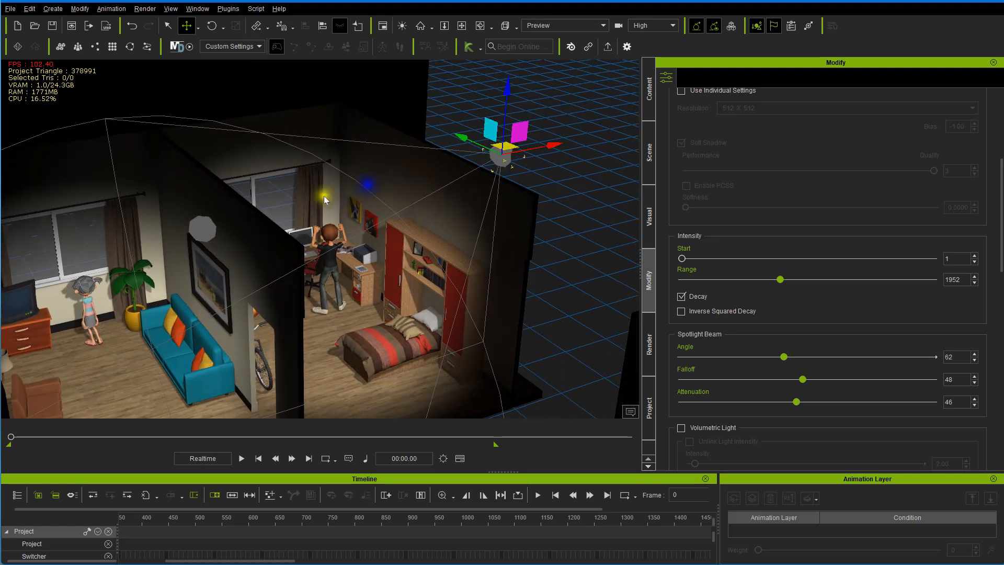
scroll(313, 197, down, 3)
middle_drag(253, 239, 423, 197)
right_drag(400, 212, 425, 180)
middle_drag(428, 195, 352, 300)
right_drag(352, 300, 304, 294)
right_drag(382, 290, 347, 312)
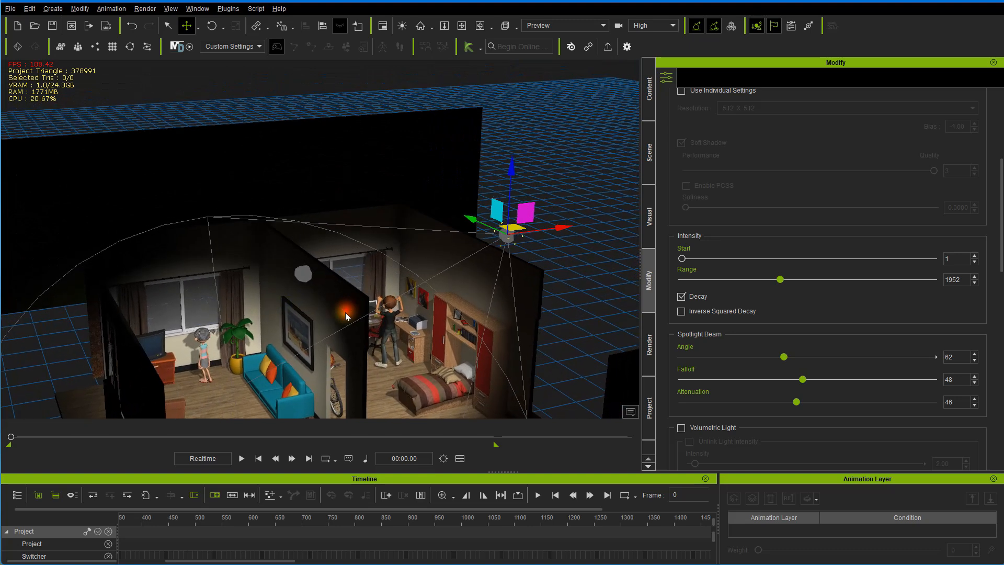
- Select the dark street backdrop outside the windows and set its material's Self Illumination to 51
middle_drag(359, 290, 381, 340)
right_drag(381, 340, 323, 355)
right_drag(370, 314, 469, 198)
click(473, 199)
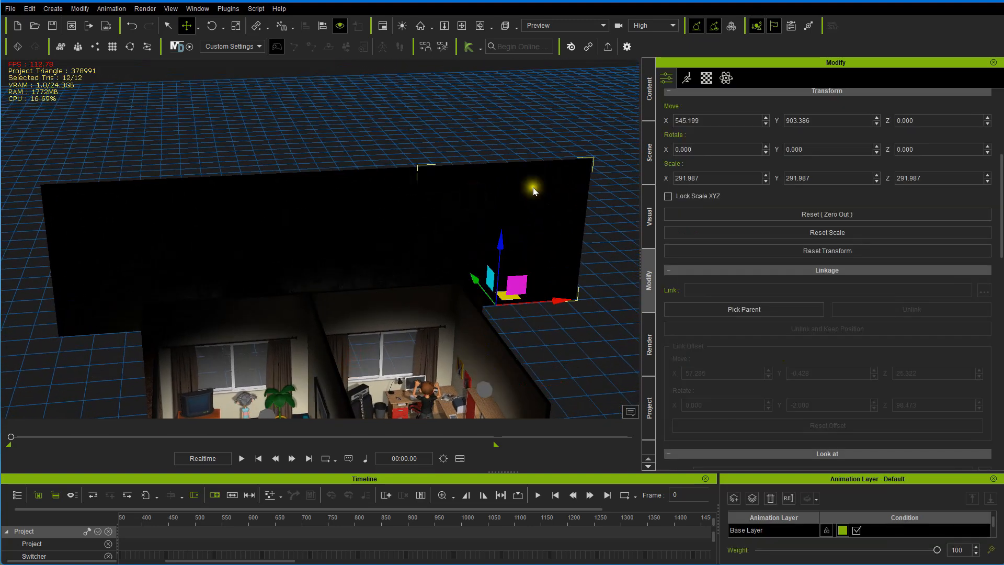
click(706, 78)
scroll(726, 173, up, 5)
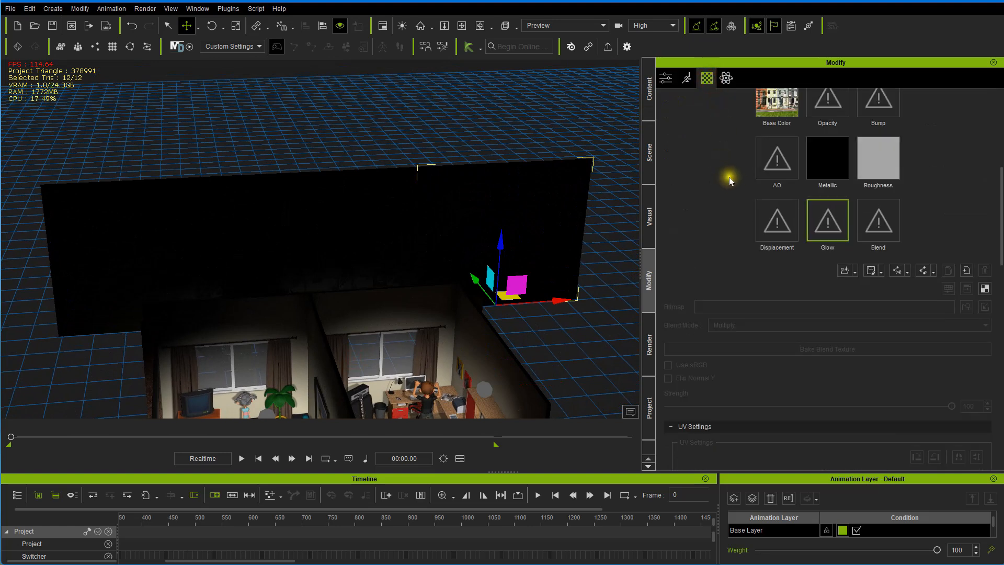
scroll(705, 290, down, 12)
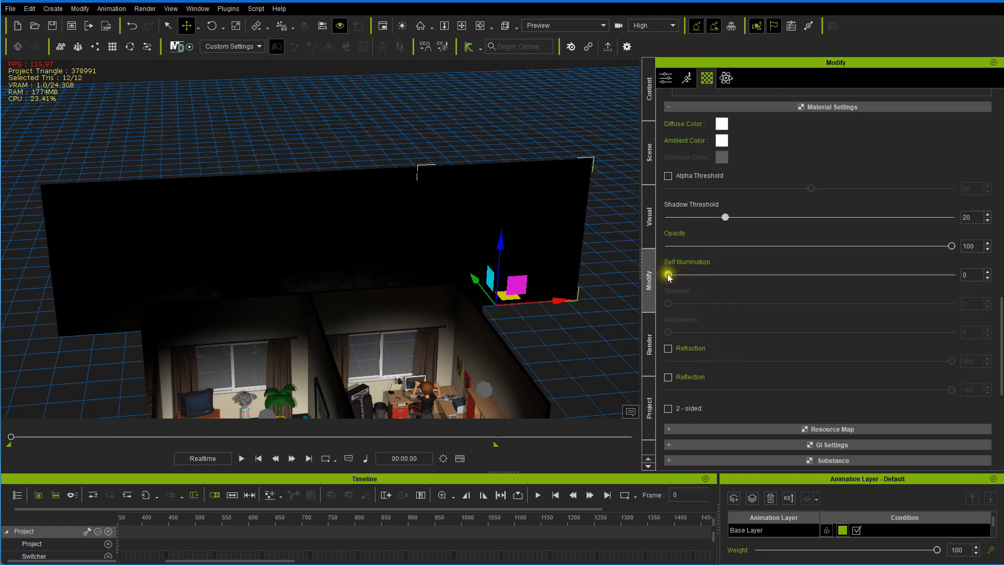
drag(669, 277, 811, 285)
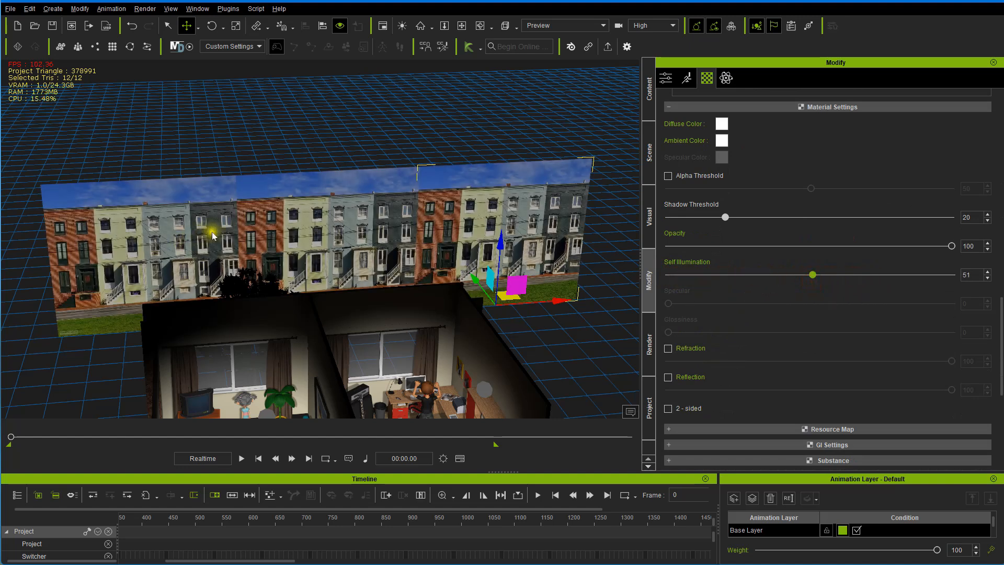
- Select the tree outside the living room window and move it along its red axis to about X 390, past the bedroom
right_drag(212, 235, 312, 193)
scroll(196, 215, up, 5)
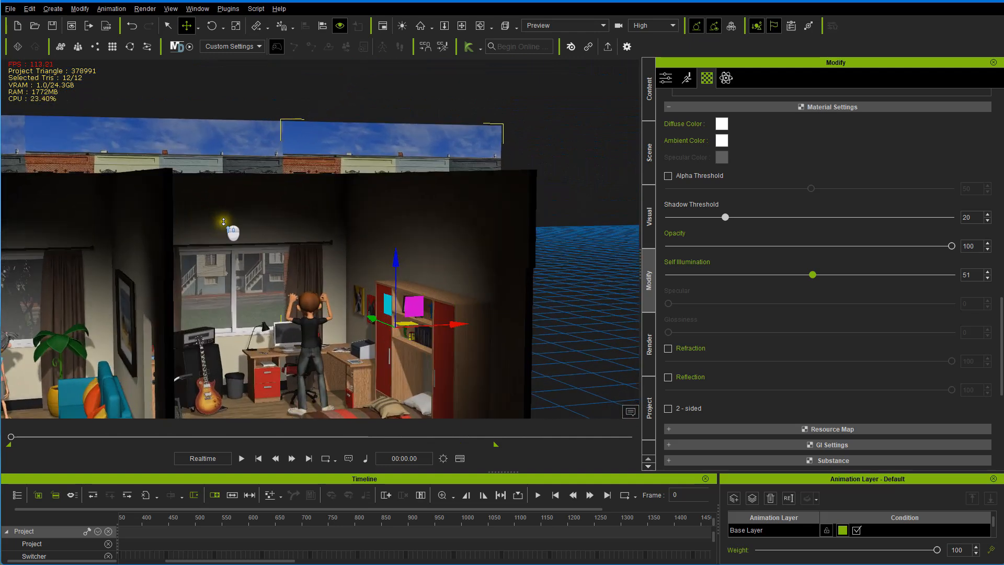
scroll(224, 222, up, 5)
right_drag(244, 233, 368, 256)
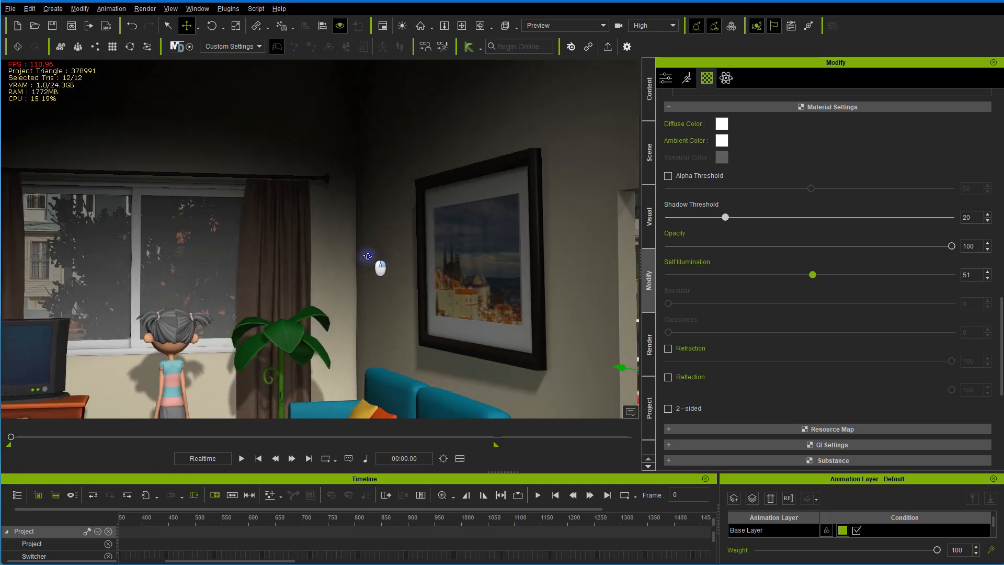
scroll(409, 284, down, 10)
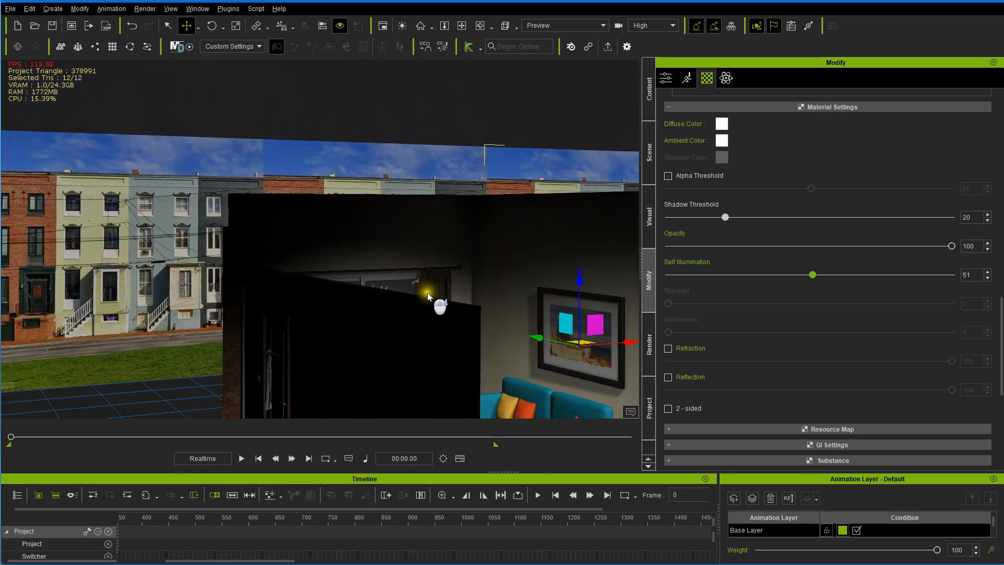
right_drag(428, 293, 361, 265)
click(314, 321)
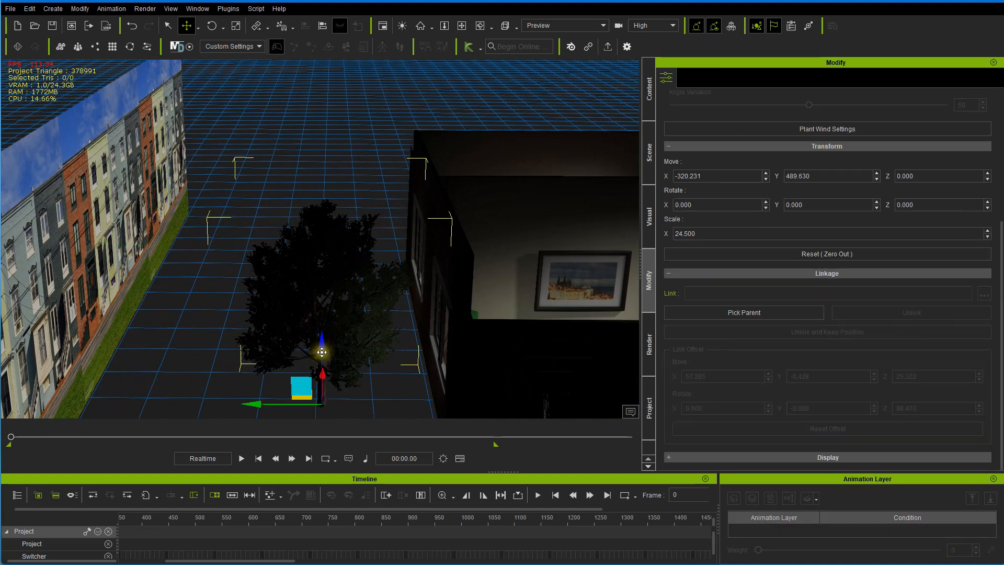
right_drag(374, 347, 366, 373)
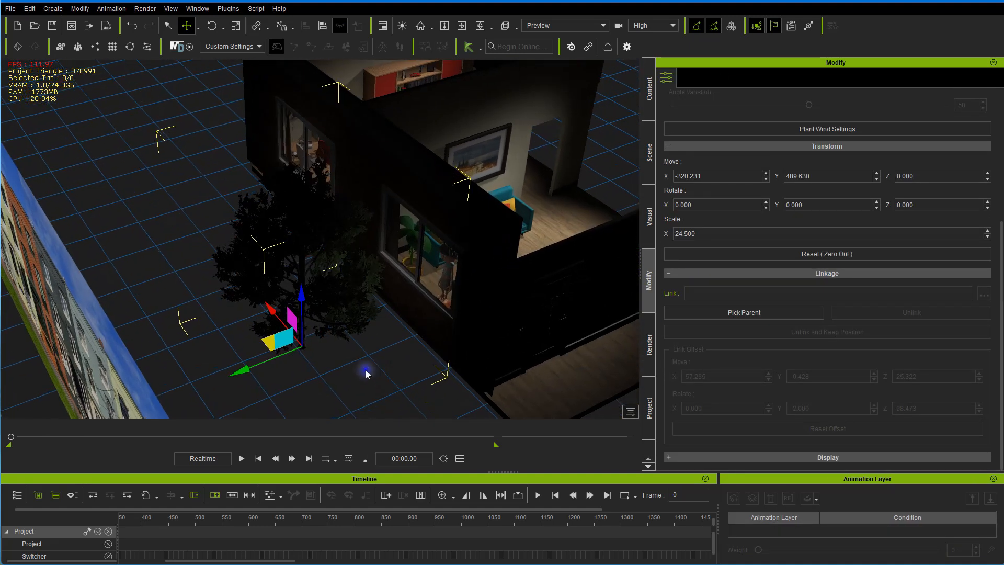
drag(272, 309, 125, 211)
- Duplicate the living room spotlight and place the copy outdoors, between the window wall and the street backdrop
right_drag(76, 167, 314, 286)
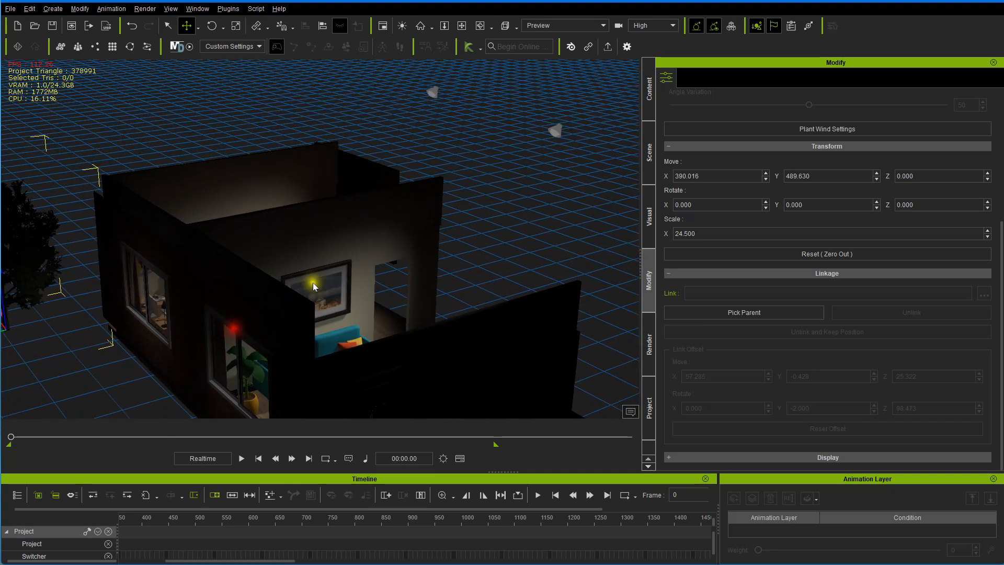
click(555, 135)
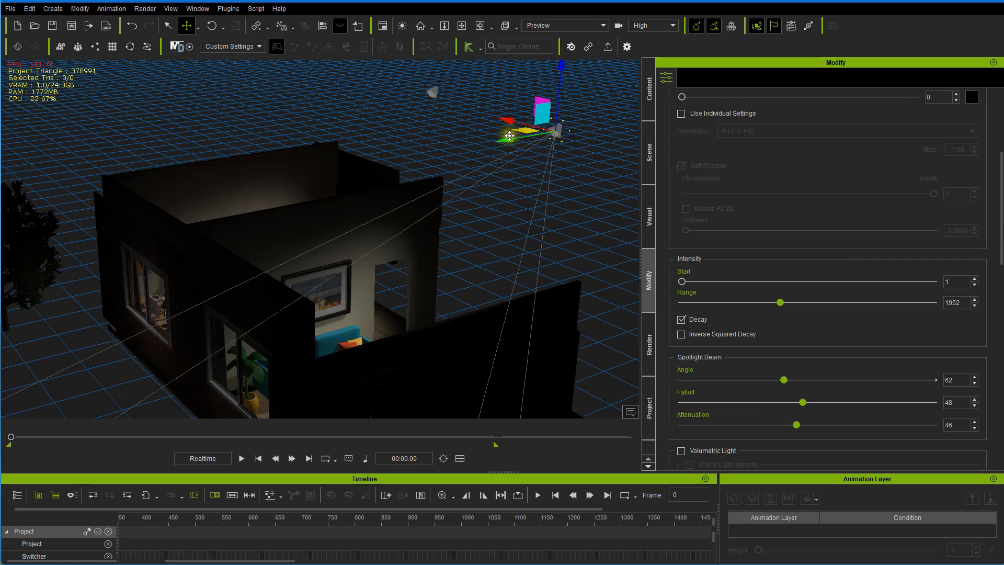
drag(511, 141, 120, 204)
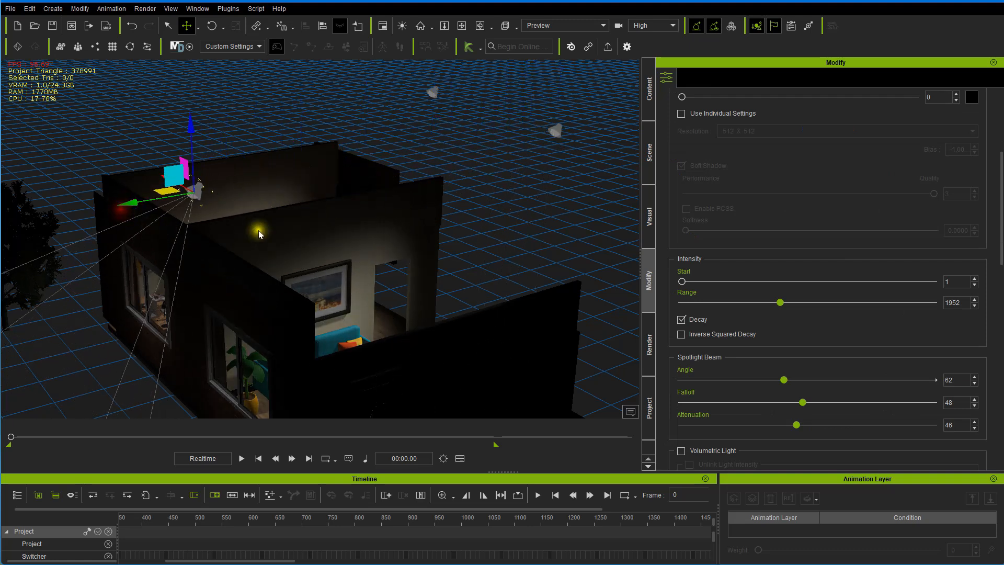
right_drag(259, 234, 293, 266)
drag(269, 301, 189, 307)
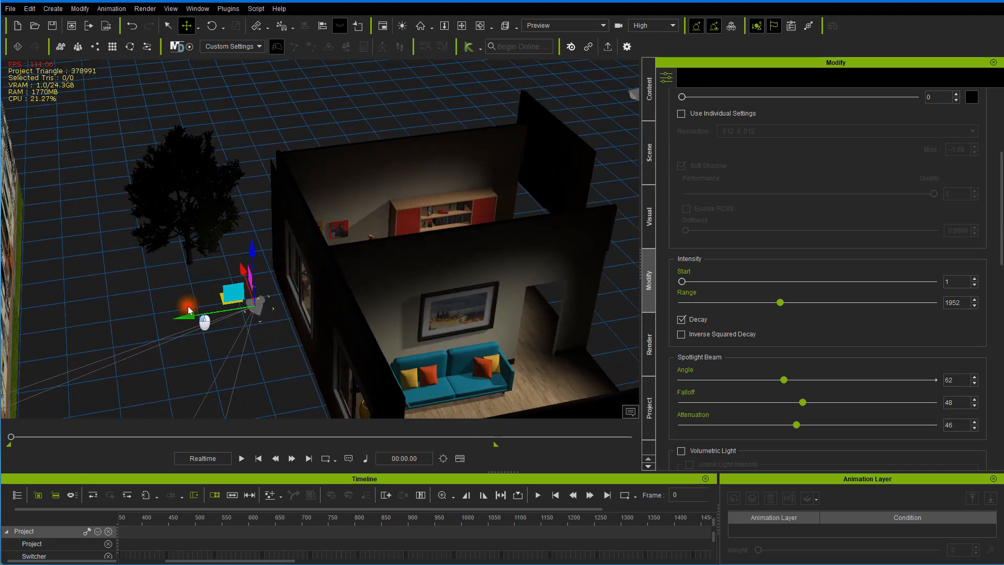
- Rotate the outdoor spotlight to face the living room window and lower it toward window height
right_drag(190, 307, 212, 123)
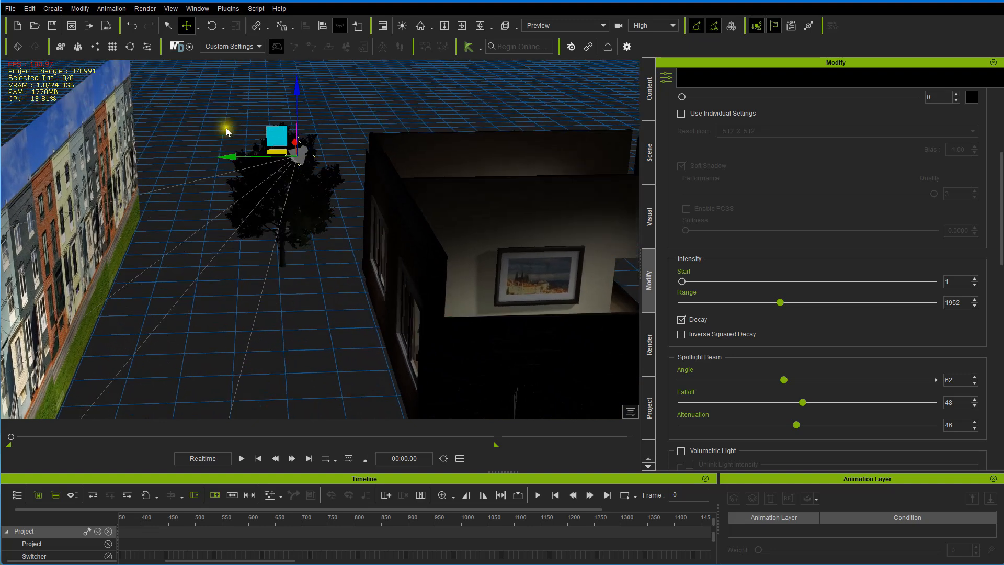
drag(241, 114, 222, 152)
right_drag(221, 152, 292, 200)
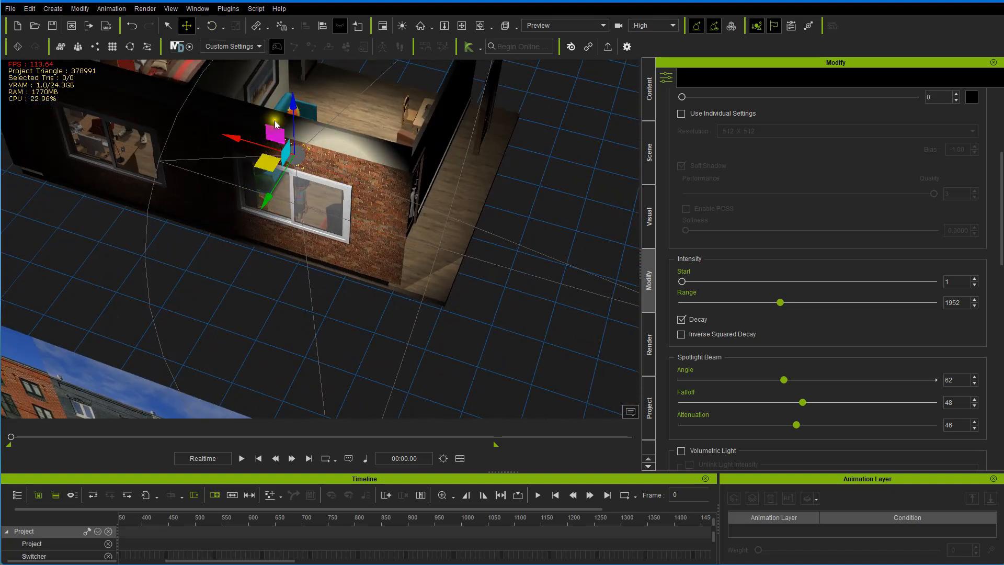
drag(292, 105, 285, 183)
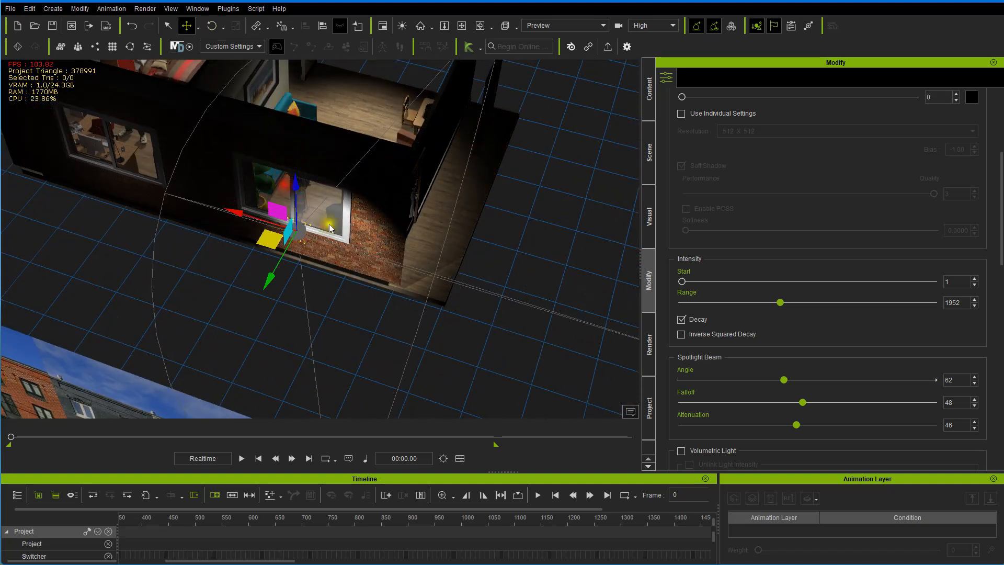
right_drag(404, 250, 282, 273)
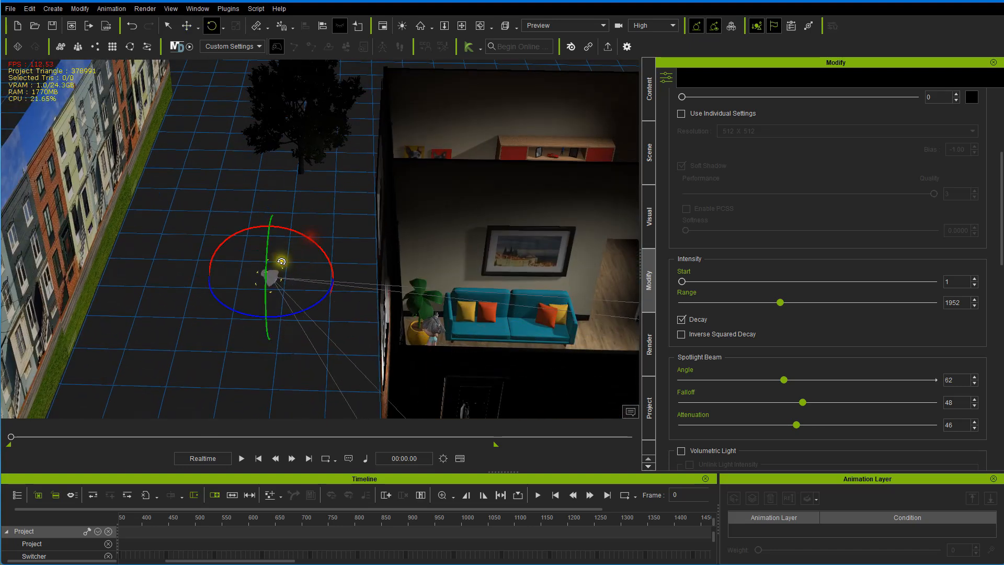
right_drag(281, 262, 298, 307)
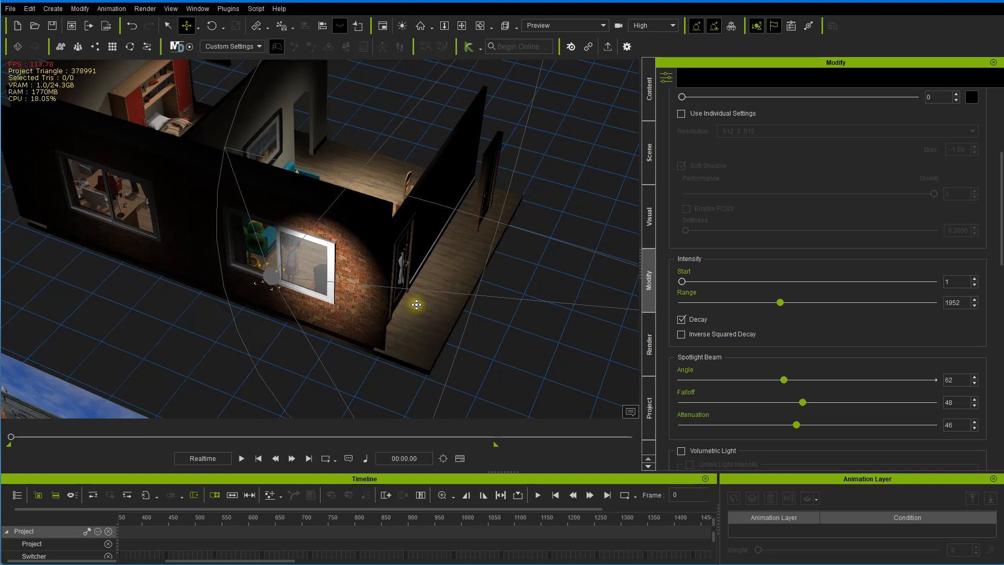
- Move the outdoor spotlight farther from the brick wall, shift it along its red axis, and lower it slightly
right_drag(416, 304, 262, 324)
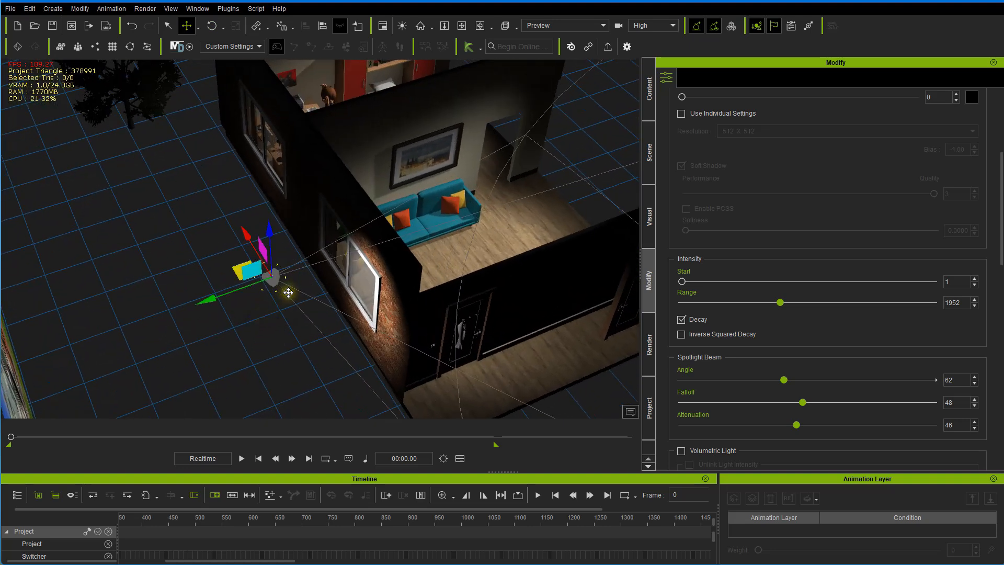
drag(206, 298, 168, 312)
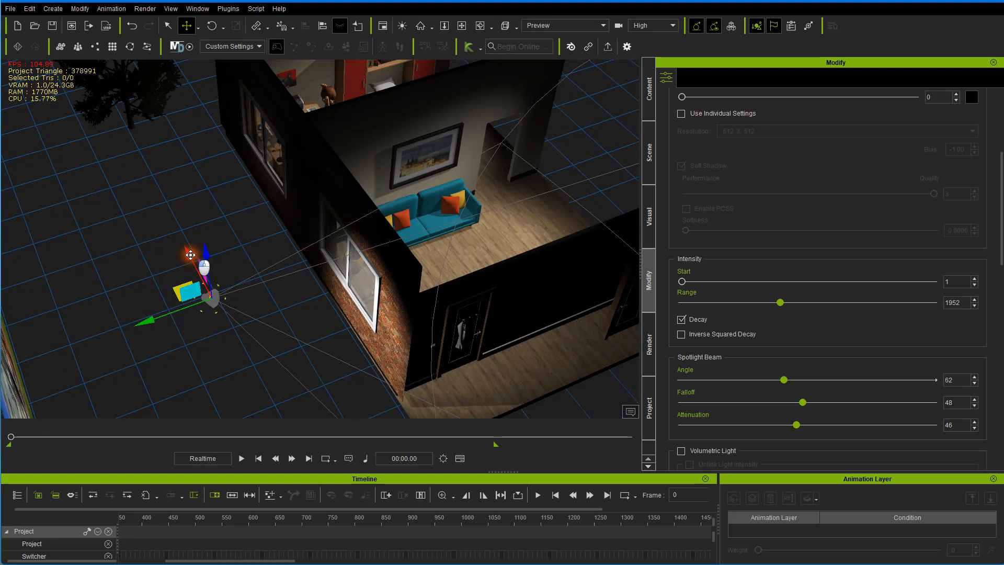
drag(191, 255, 170, 224)
right_drag(309, 306, 140, 242)
middle_drag(139, 242, 168, 139)
right_drag(168, 139, 336, 193)
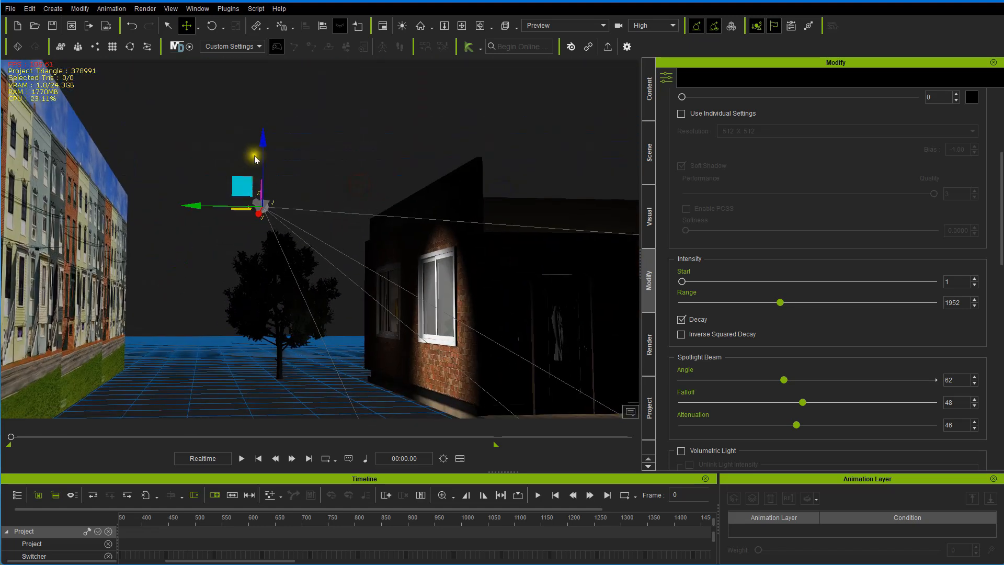
drag(263, 145, 258, 170)
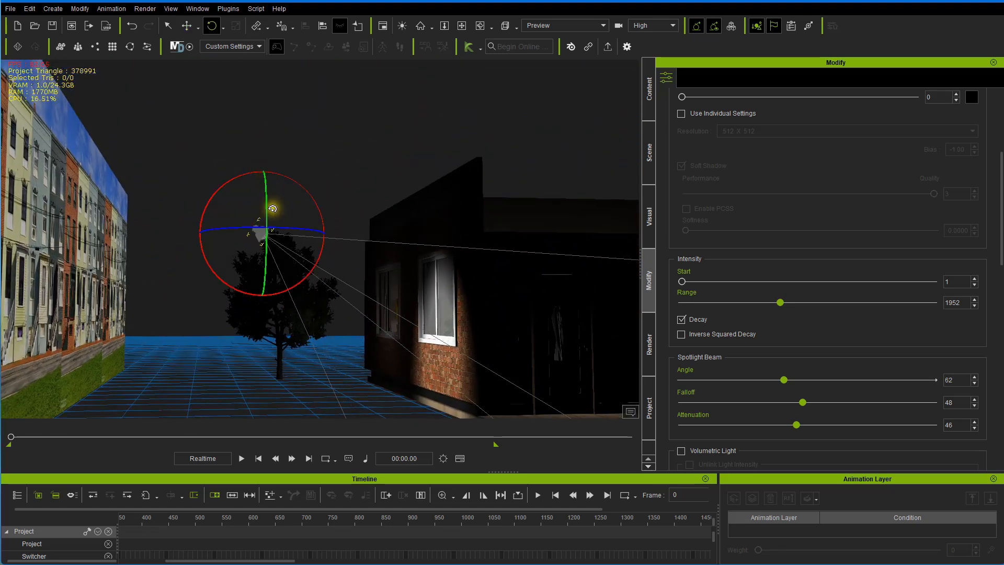
- Tilt the outdoor spotlight upward and shift it sideways to centre its beam on the living room window
drag(310, 251, 319, 251)
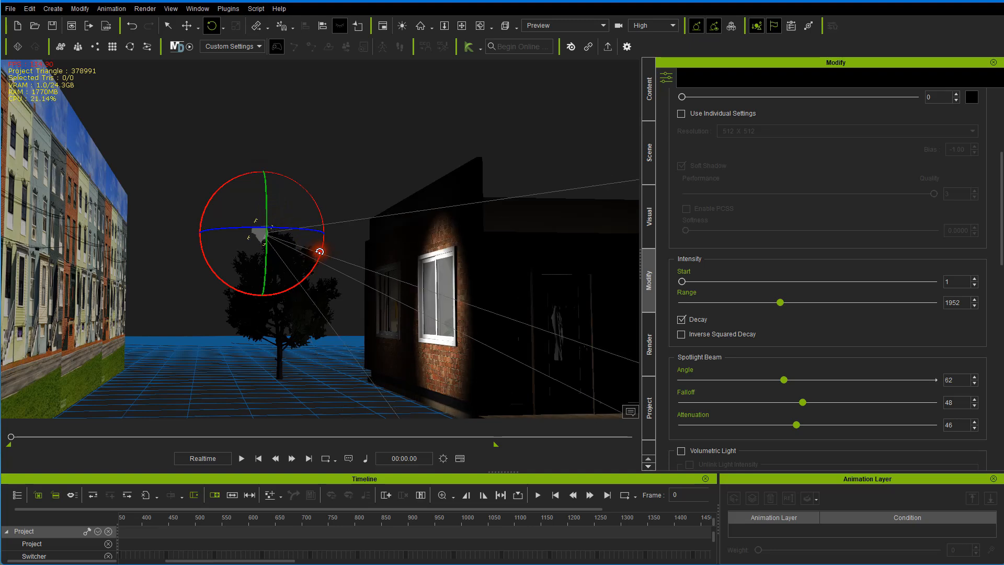
right_drag(294, 281, 343, 416)
right_drag(305, 308, 280, 255)
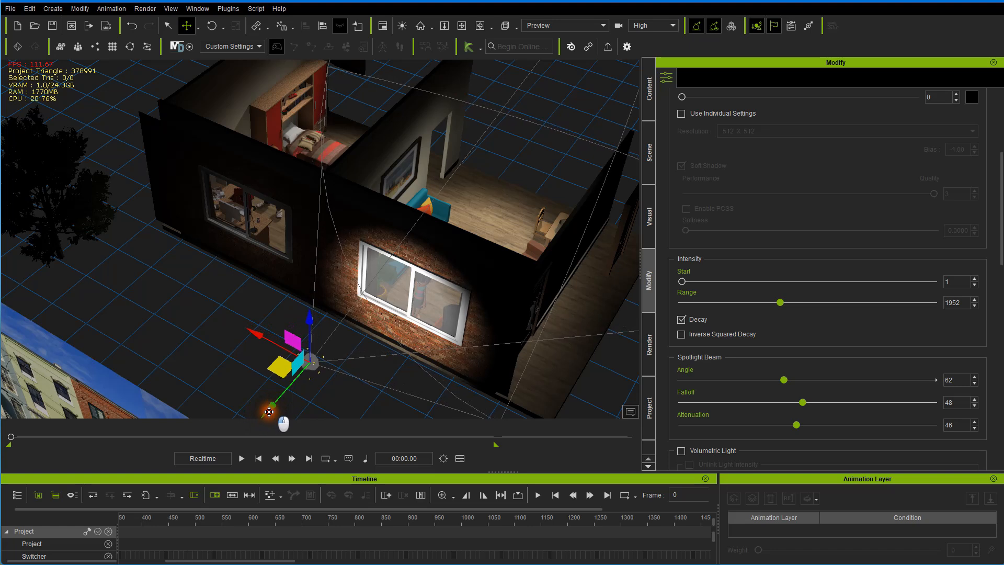
drag(248, 336, 258, 338)
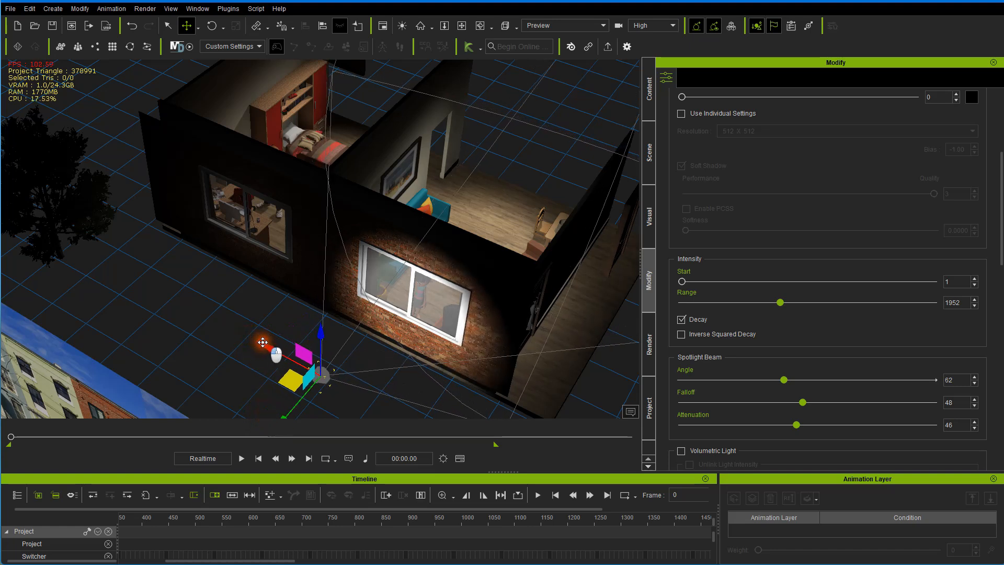
- Examine from outside and inside how the outdoor spotlight reaches the living room through the window
right_drag(458, 360, 143, 67)
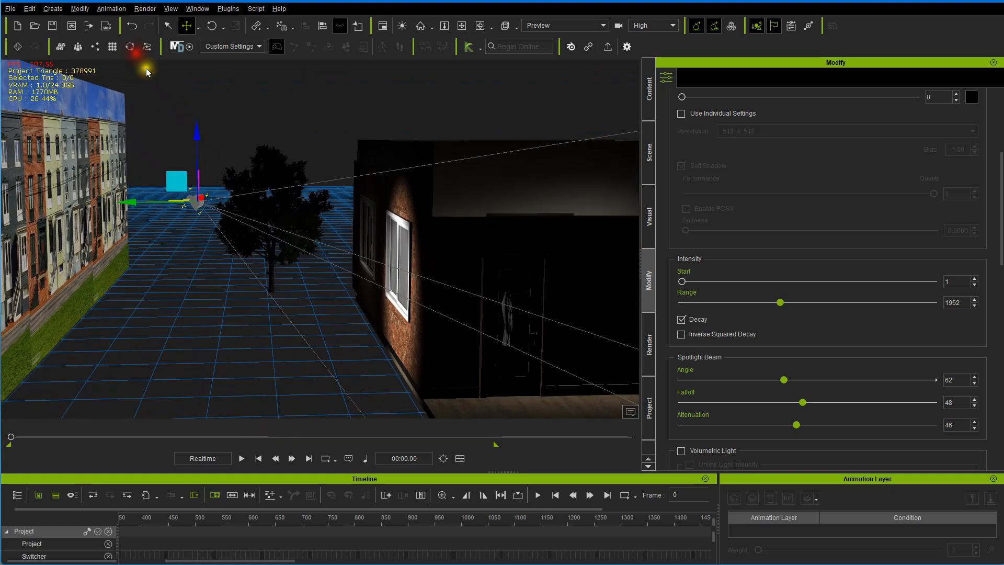
right_drag(235, 157, 80, 197)
drag(109, 228, 215, 102)
scroll(218, 104, up, 2)
scroll(218, 104, up, 3)
right_drag(392, 170, 374, 178)
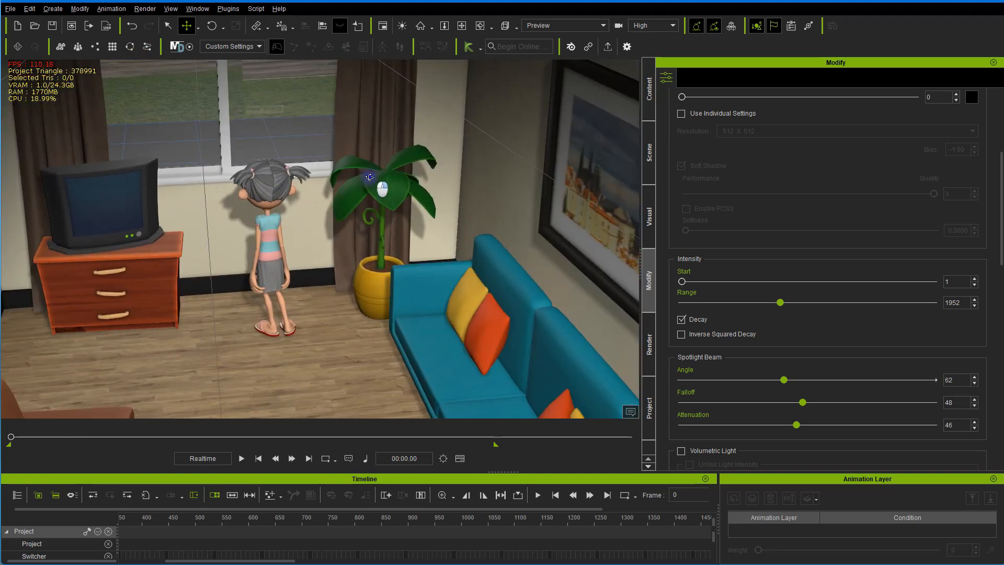
drag(373, 178, 407, 274)
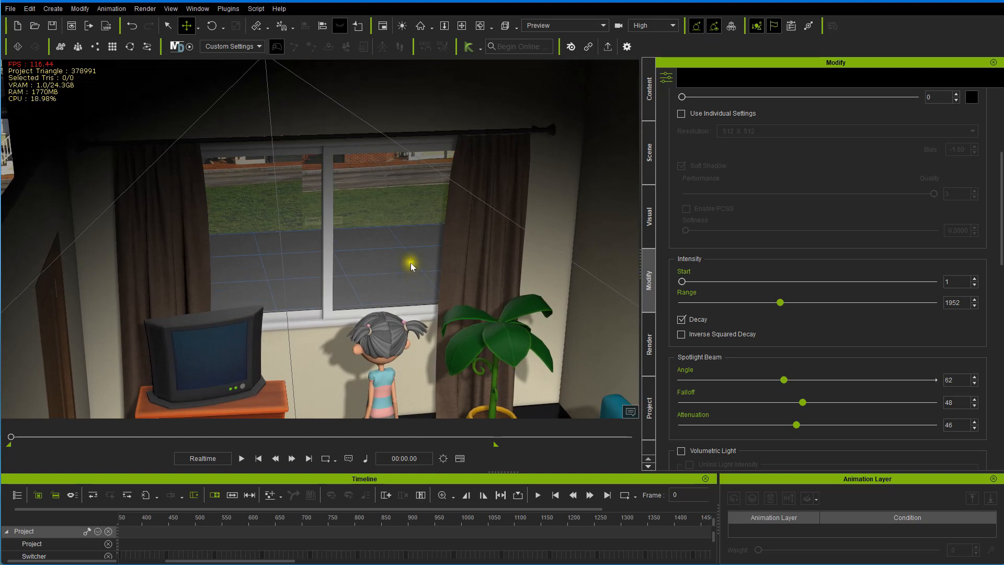
- Select the living room window's window_glass material, set its Opacity to 0, and check the light on the floor
click(410, 266)
mouse_move(403, 254)
right_down()
mouse_move(447, 251)
mouse_move(404, 261)
right_up()
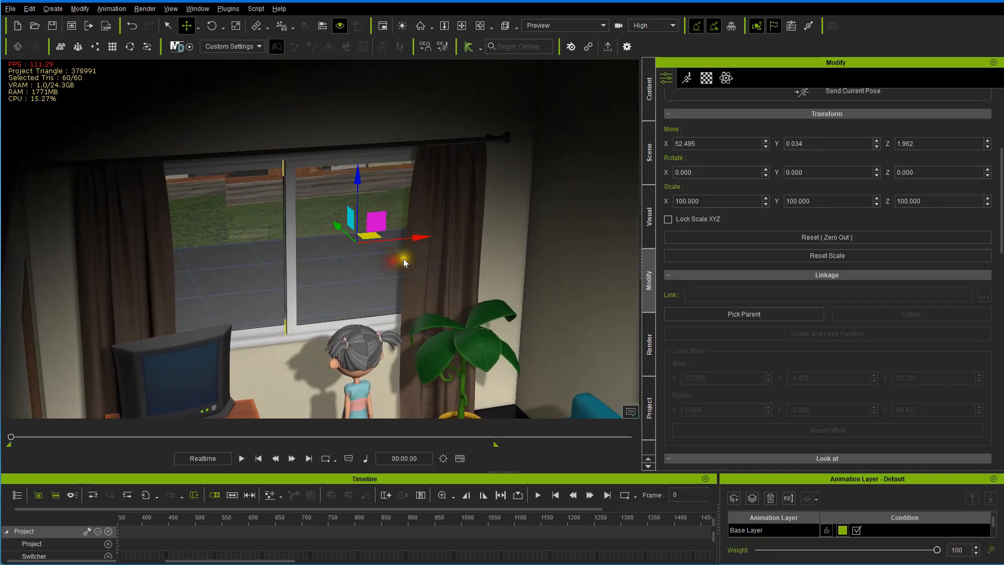
click(711, 79)
scroll(713, 259, down, 10)
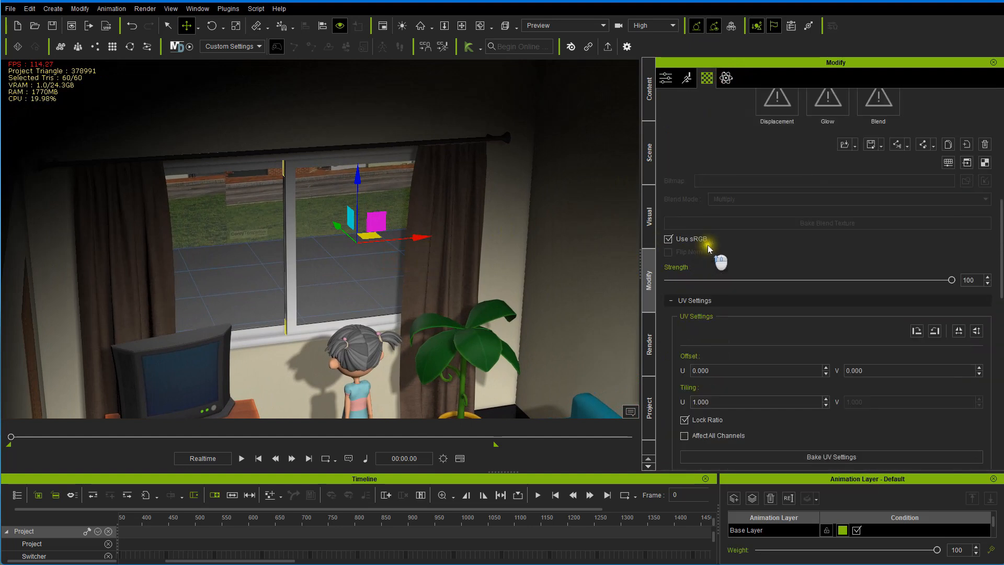
scroll(711, 246, up, 10)
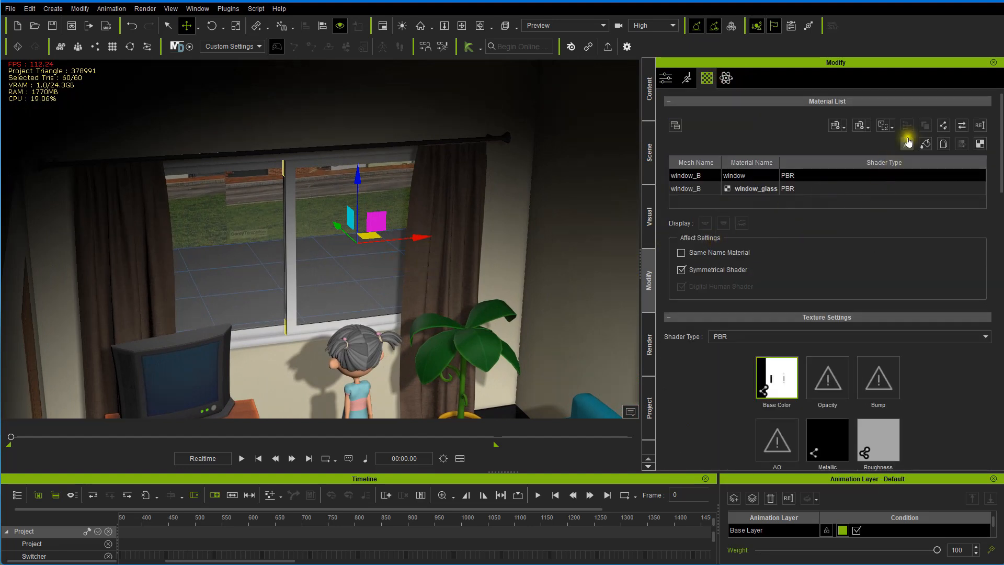
click(346, 270)
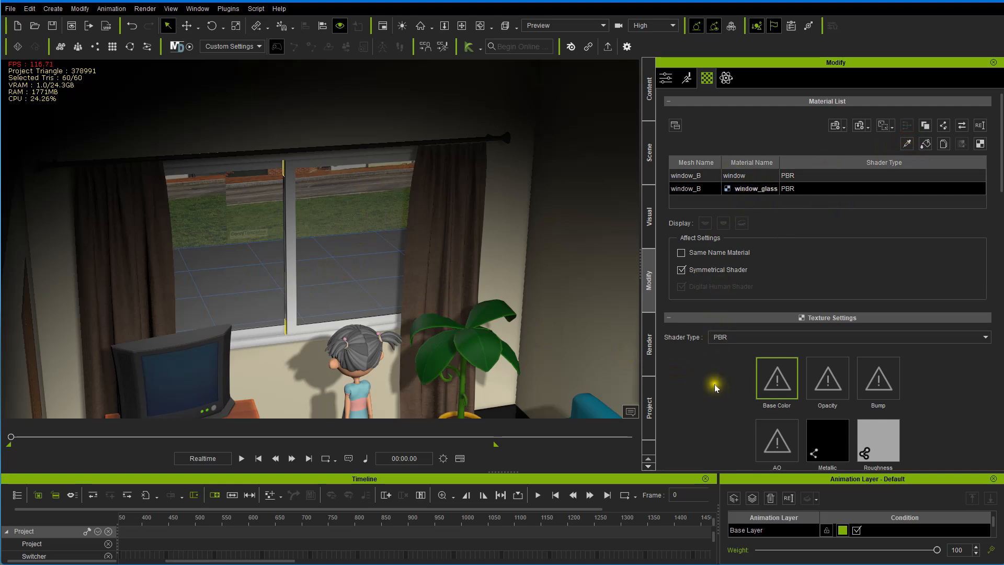
scroll(714, 383, down, 12)
scroll(716, 353, down, 3)
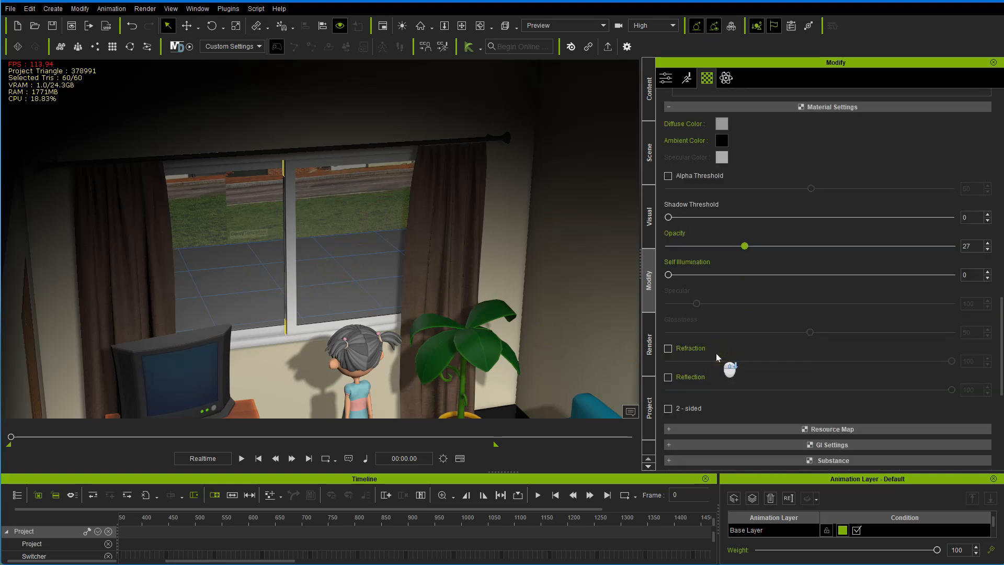
drag(745, 245, 594, 243)
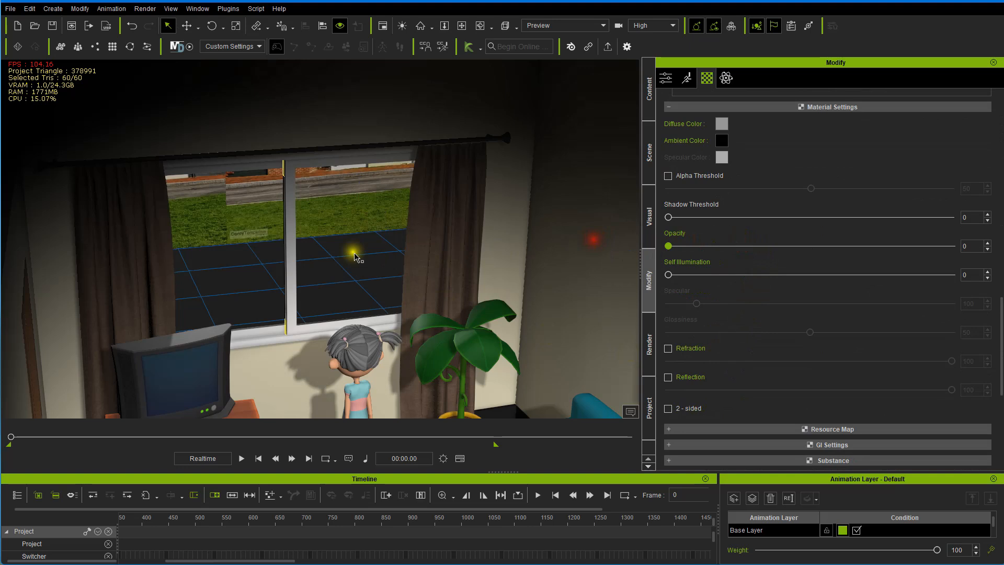
scroll(354, 257, down, 3)
alt+drag(354, 256, 329, 144)
scroll(334, 173, down, 5)
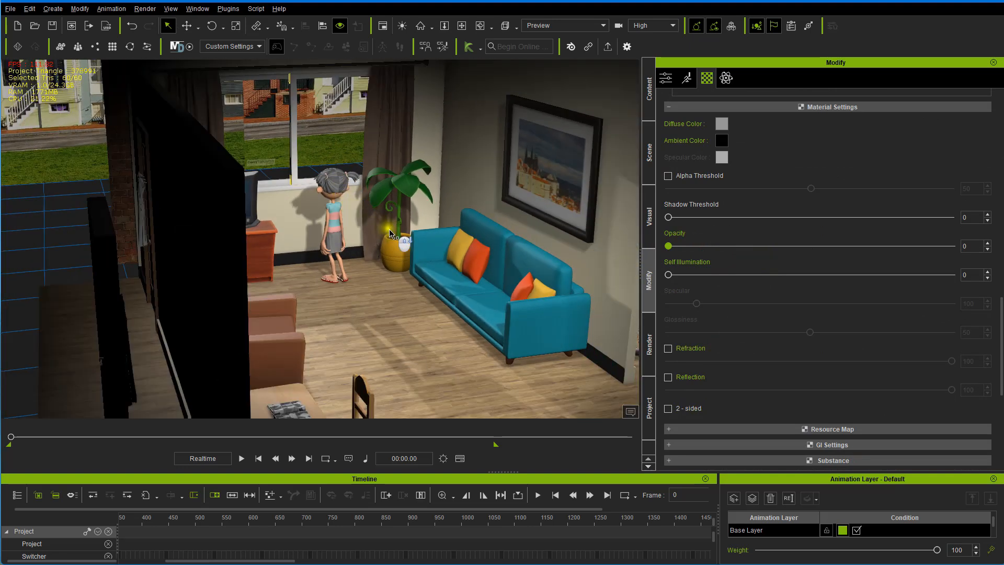
- Examine the fully transparent living room window and the light passing through it from both inside and outside the apartment
alt+drag(390, 232, 387, 260)
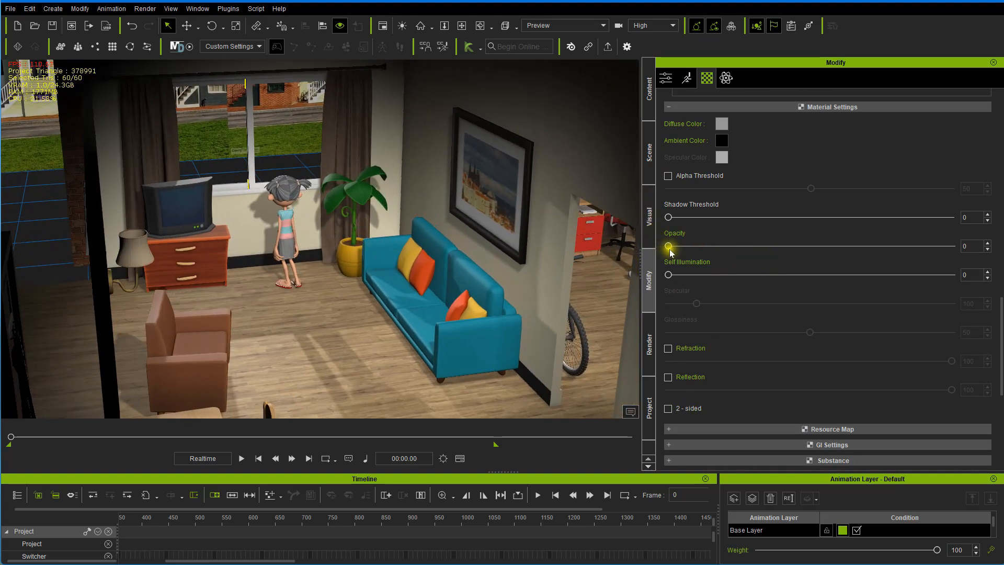
mouse_move(669, 247)
mouse_down()
mouse_move(708, 244)
mouse_move(651, 233)
mouse_move(728, 253)
mouse_move(628, 250)
mouse_move(813, 262)
mouse_move(620, 255)
mouse_up()
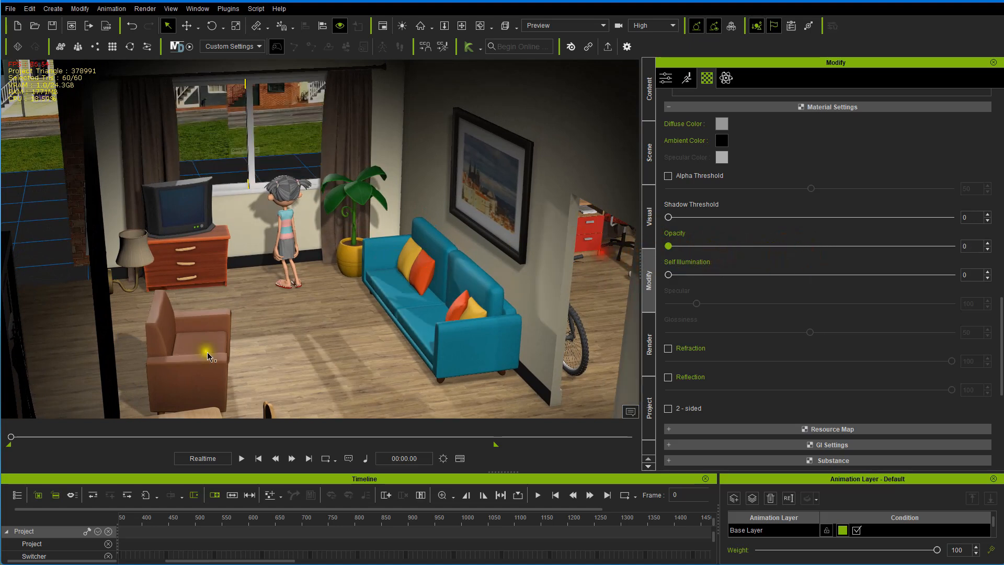
alt+drag(381, 340, 385, 237)
scroll(384, 221, up, 6)
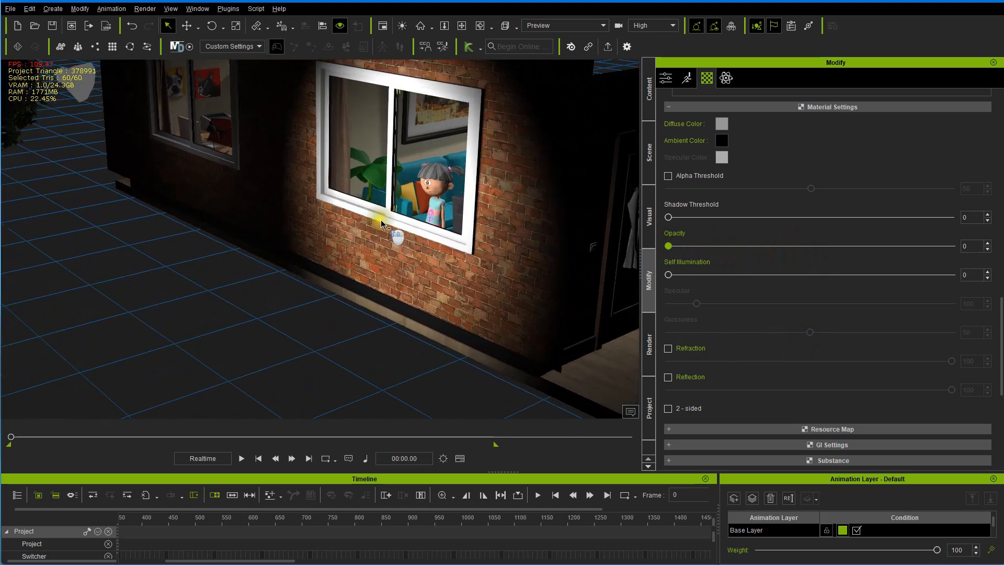
scroll(393, 206, up, 2)
alt+drag(422, 169, 285, 307)
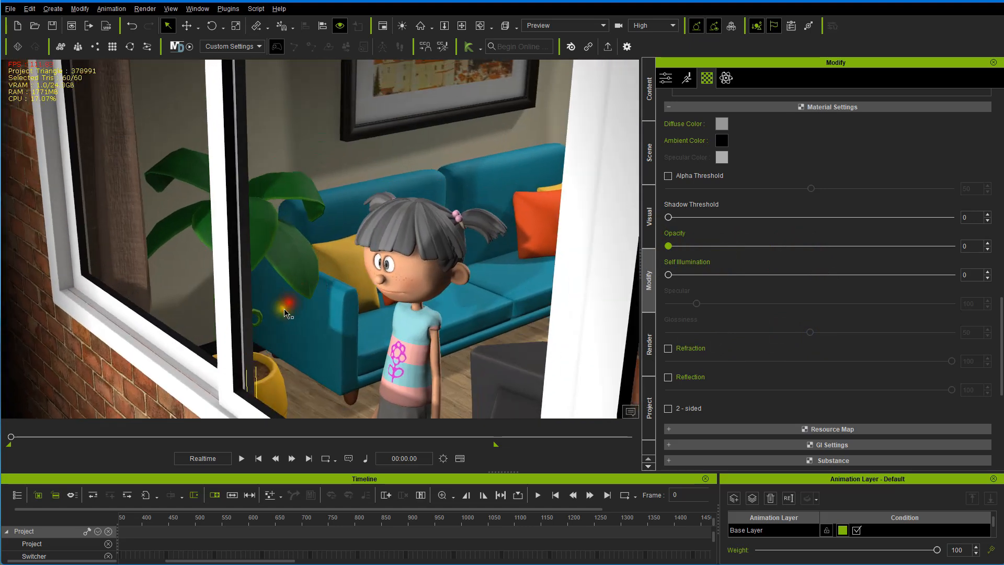
alt+right_drag(284, 307, 139, 334)
scroll(312, 255, down, 8)
right_drag(231, 299, 325, 286)
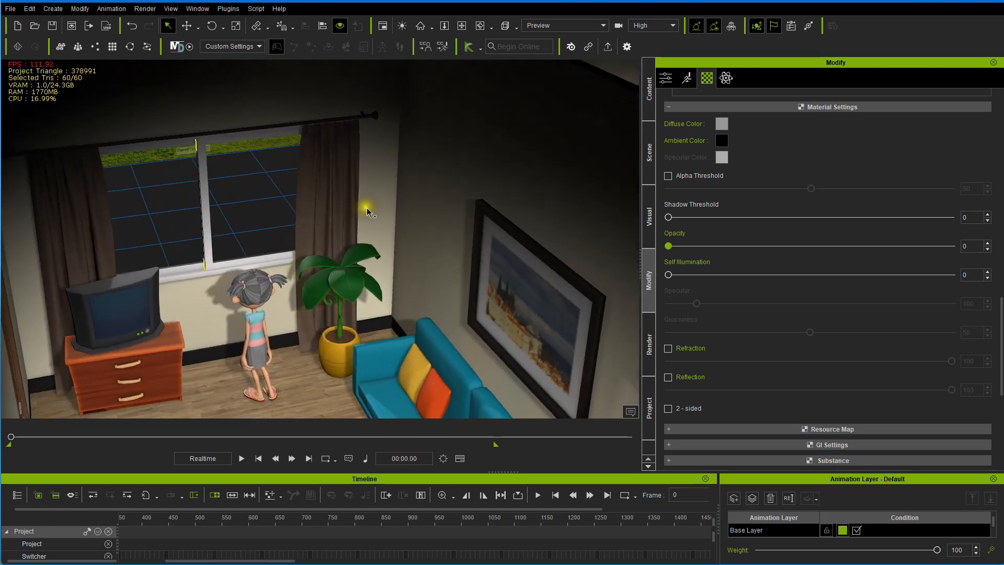
- Raise the window_glass material's Opacity to 20 and view the street through the window
drag(669, 245, 732, 252)
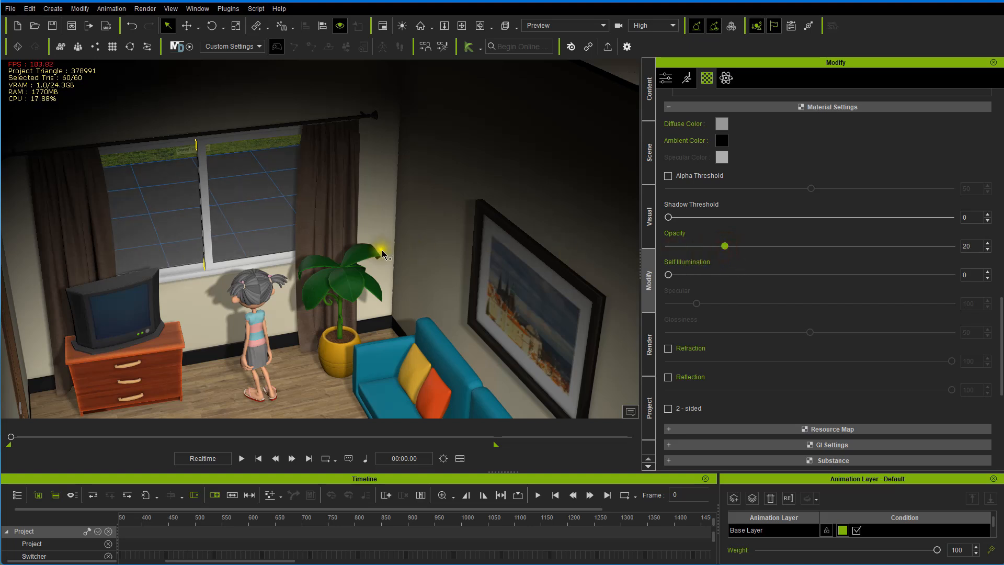
right_drag(381, 255, 271, 211)
drag(272, 212, 295, 227)
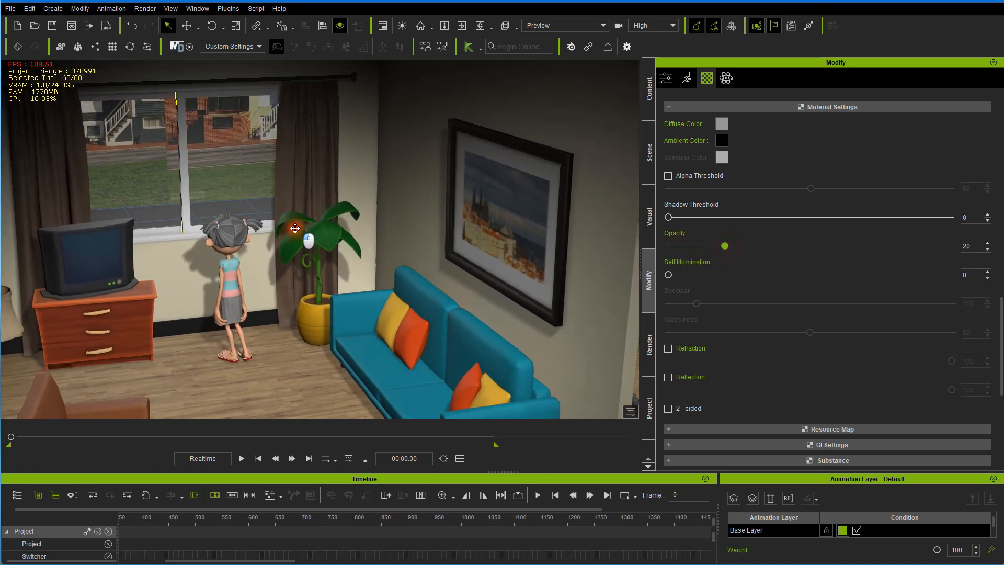
- Set the window_glass material's Shadow Threshold to 24, comparing the light cast on the living room floor
drag(669, 217, 740, 228)
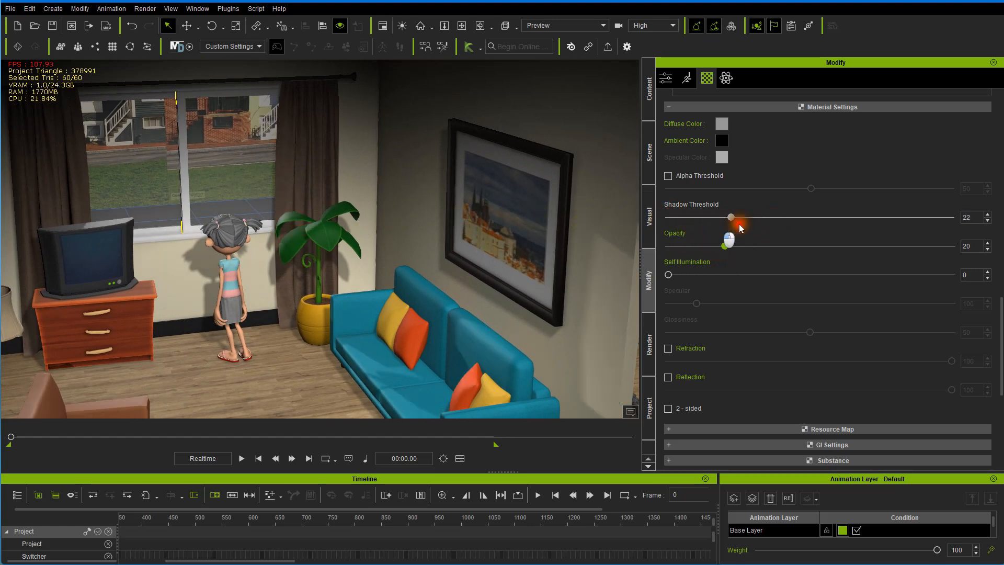
right_drag(198, 294, 186, 217)
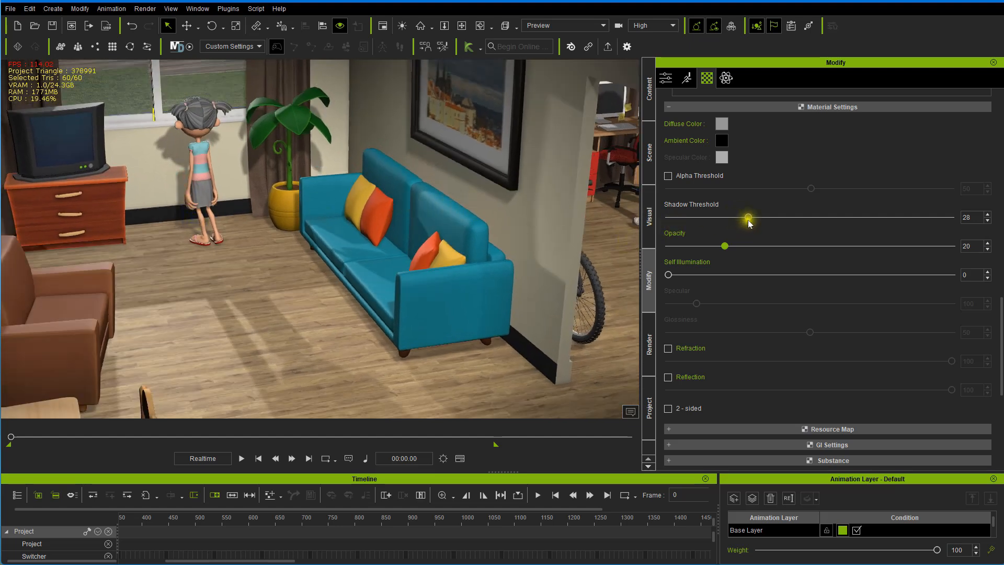
drag(745, 219, 671, 220)
mouse_move(750, 225)
mouse_down()
mouse_move(664, 219)
mouse_move(739, 228)
mouse_up()
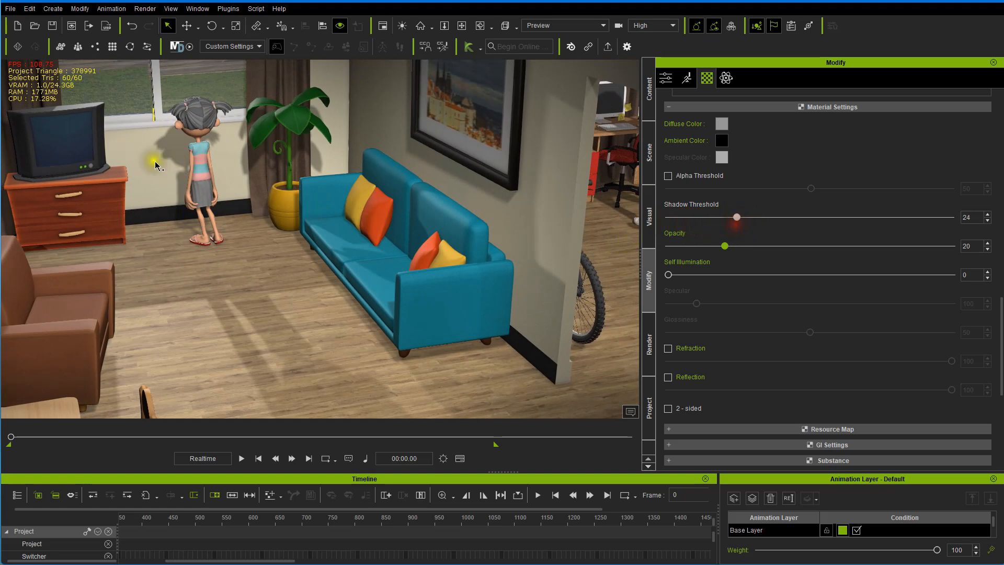
- Examine the semi-transparent glass from outside the brick wall and from inside behind the girl
alt+drag(318, 180, 471, 212)
scroll(285, 265, down, 3)
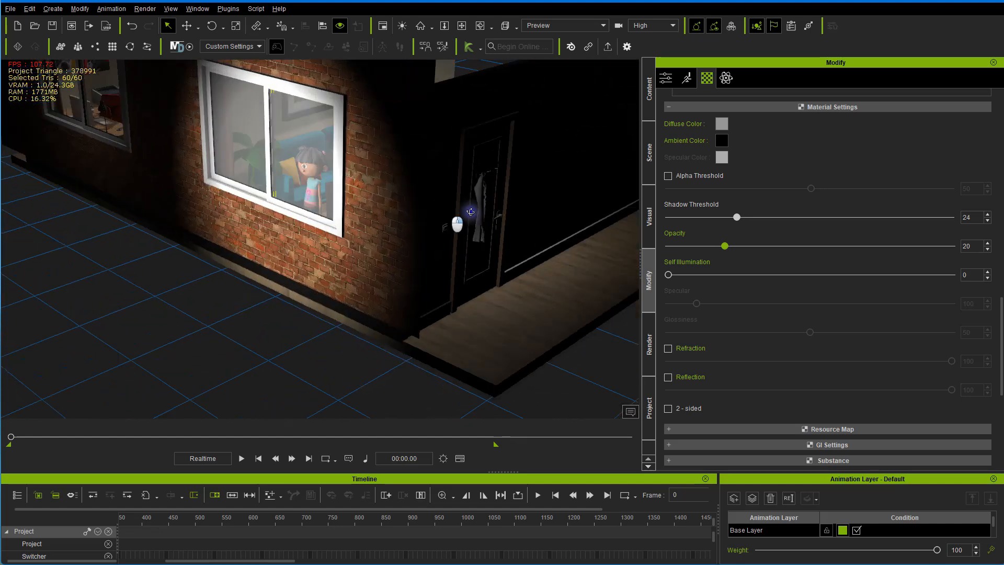
alt+right_drag(470, 212, 3, 226)
alt+drag(226, 211, 197, 253)
scroll(197, 244, up, 5)
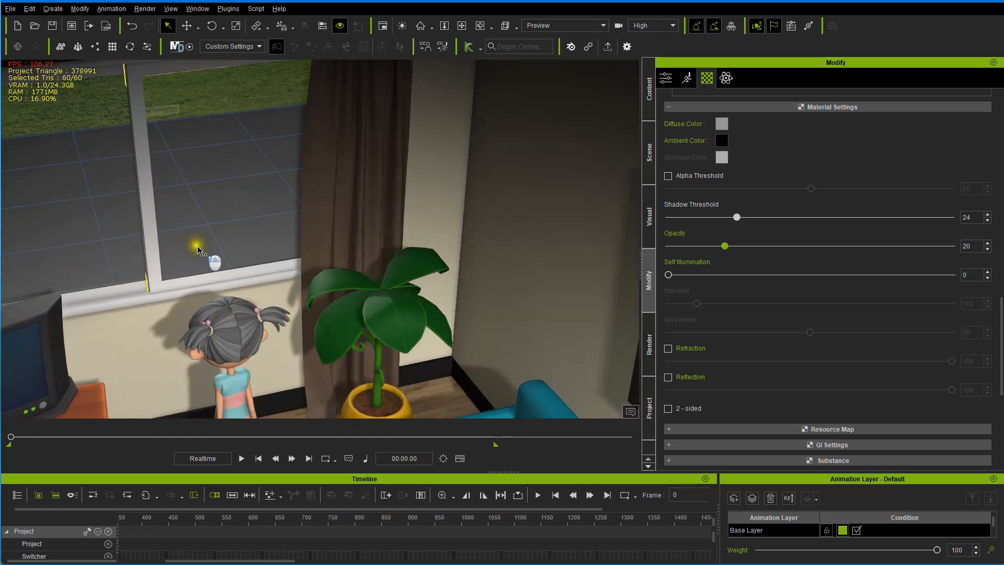
alt+right_drag(198, 244, 192, 199)
alt+drag(192, 199, 316, 229)
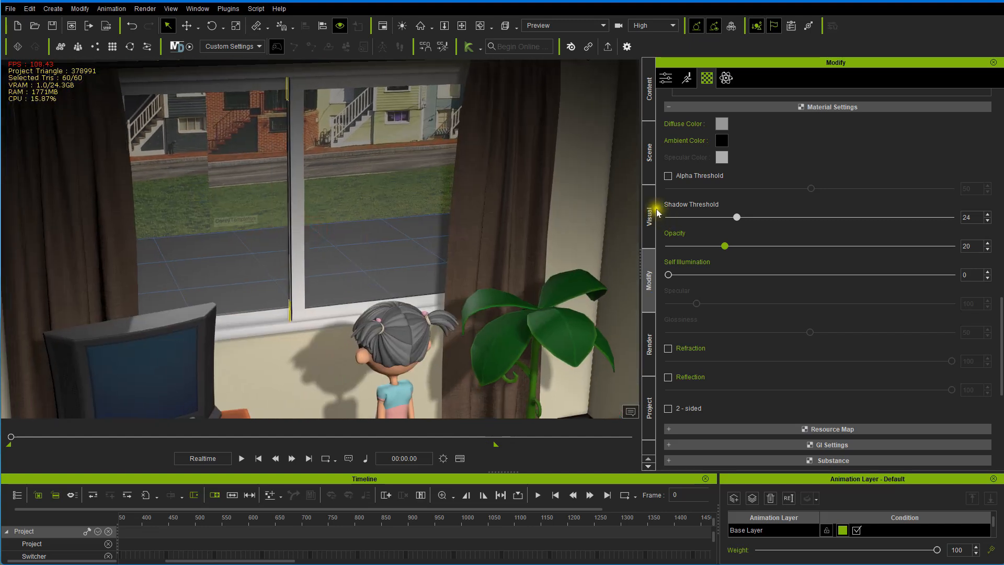
- Darken the window_glass material's Diffuse Color to #2b2b2b and check the glass from farther back in the room
click(721, 125)
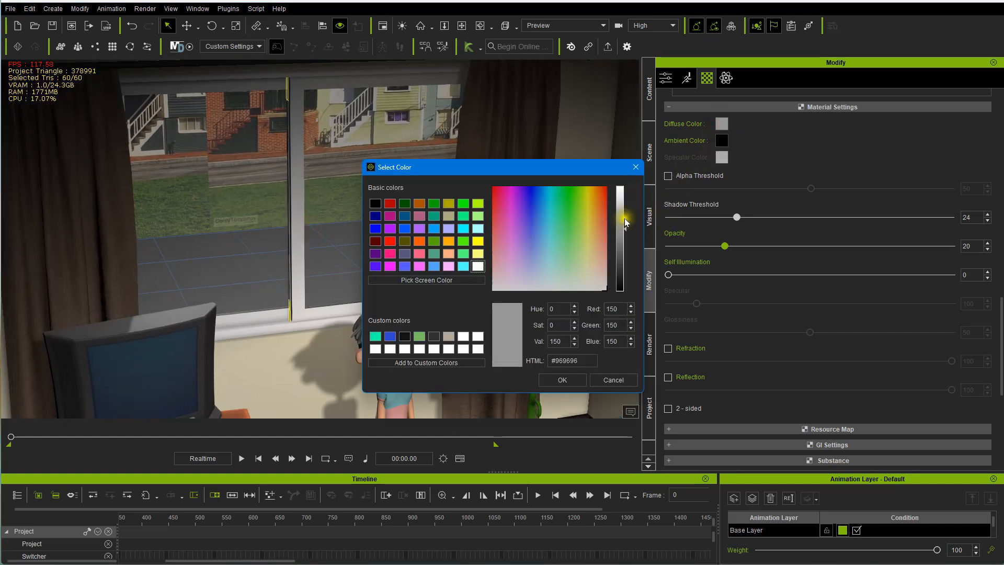
drag(625, 223, 608, 277)
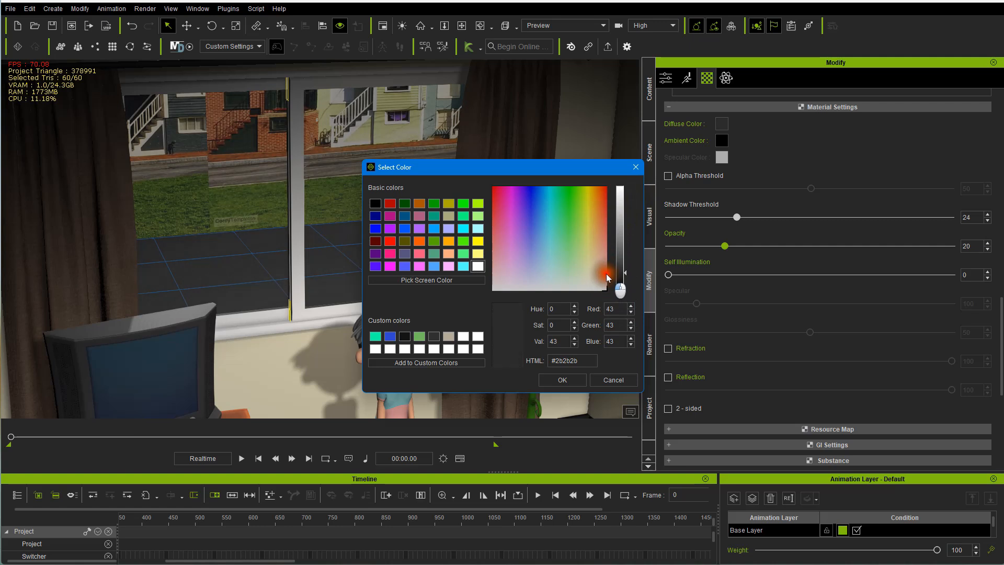
click(562, 379)
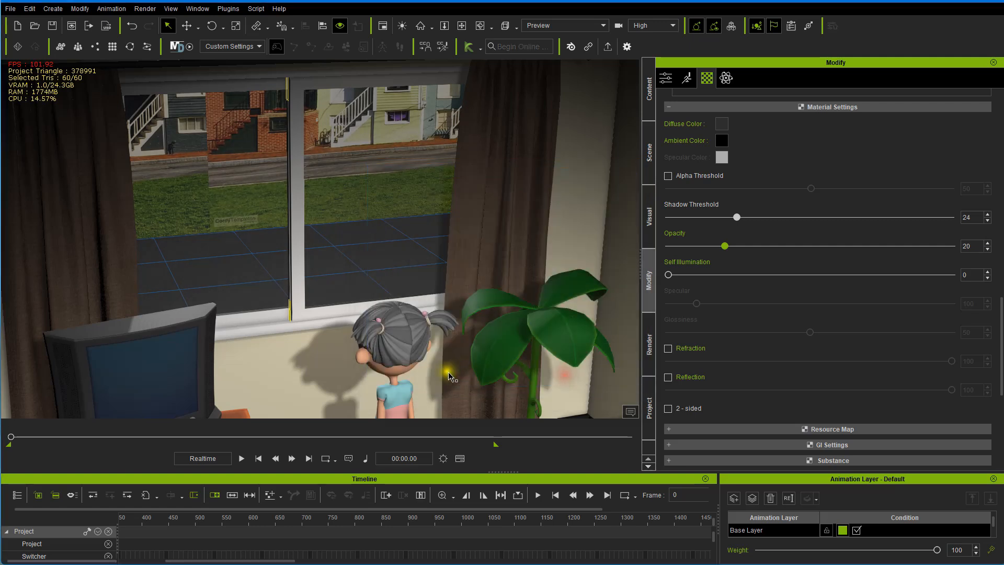
right_drag(406, 332, 387, 285)
scroll(387, 282, down, 4)
scroll(529, 278, up, 1)
drag(492, 282, 448, 292)
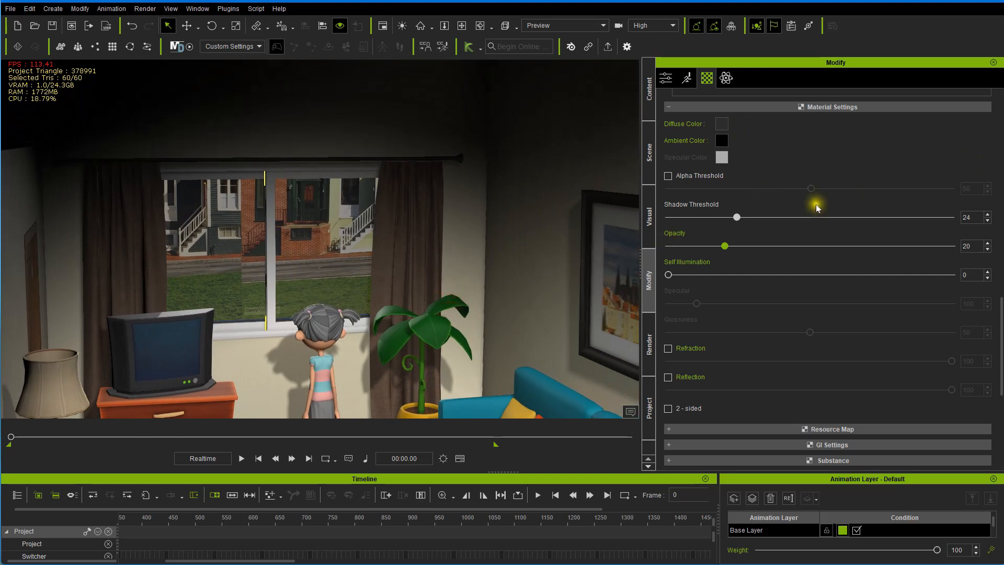
- Change the window_glass material's Shader Type to Reflection Surface
scroll(816, 209, up, 10)
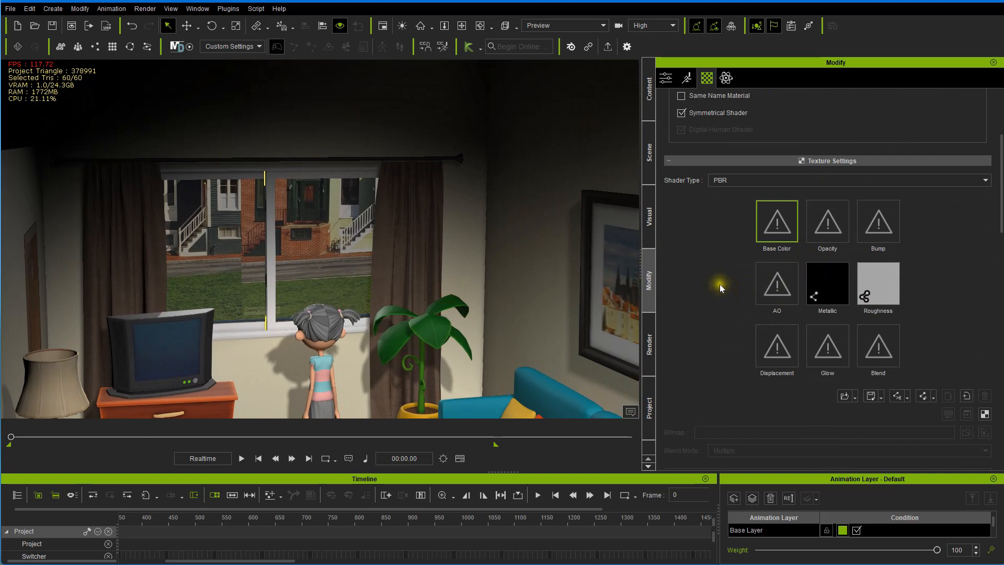
scroll(720, 283, up, 3)
scroll(716, 281, down, 8)
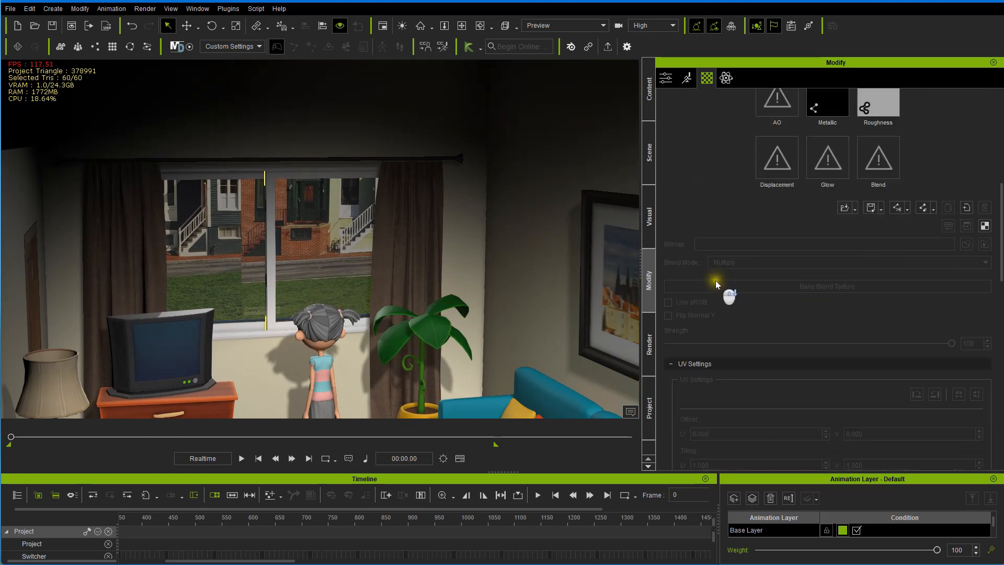
scroll(715, 281, up, 4)
scroll(715, 279, up, 4)
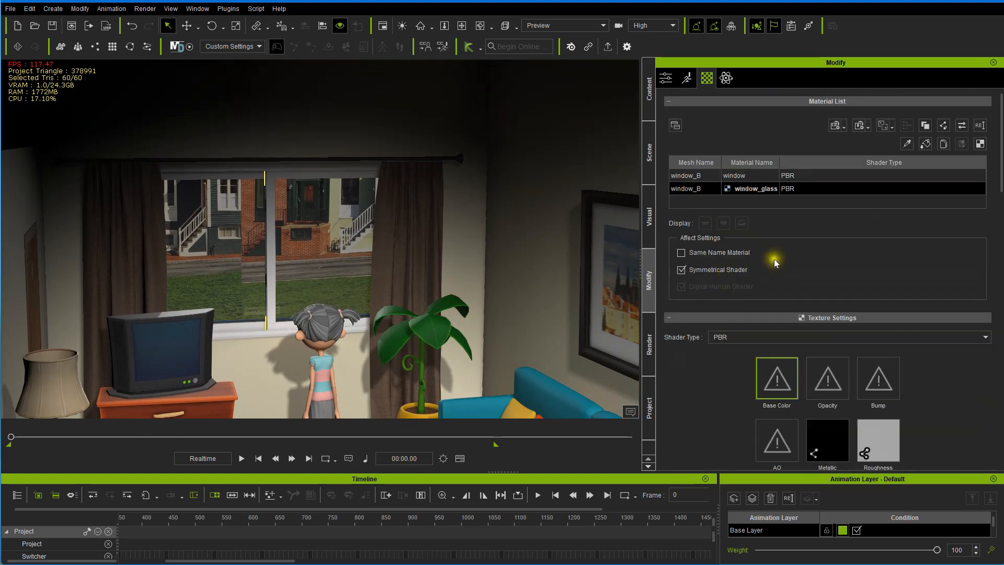
click(737, 178)
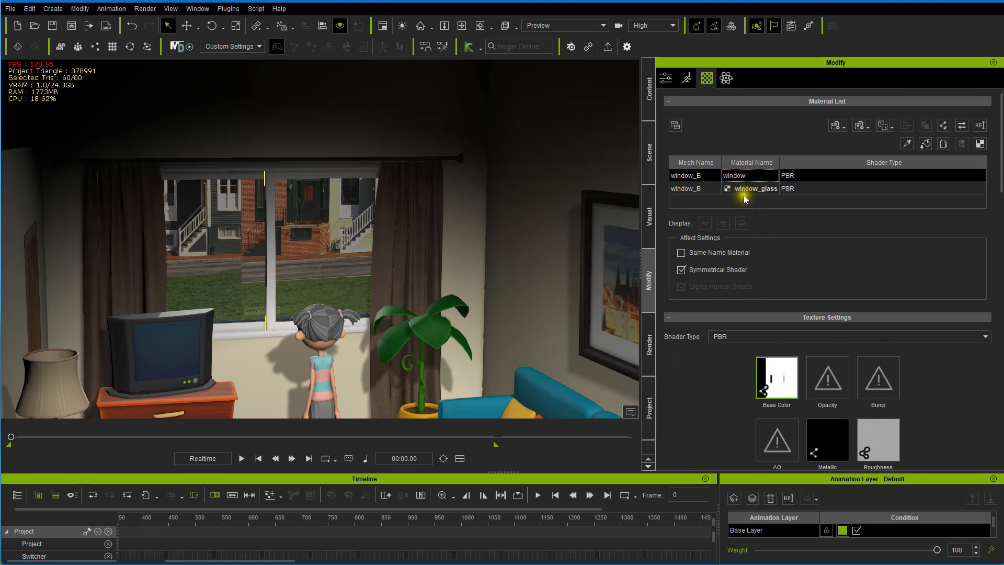
click(740, 189)
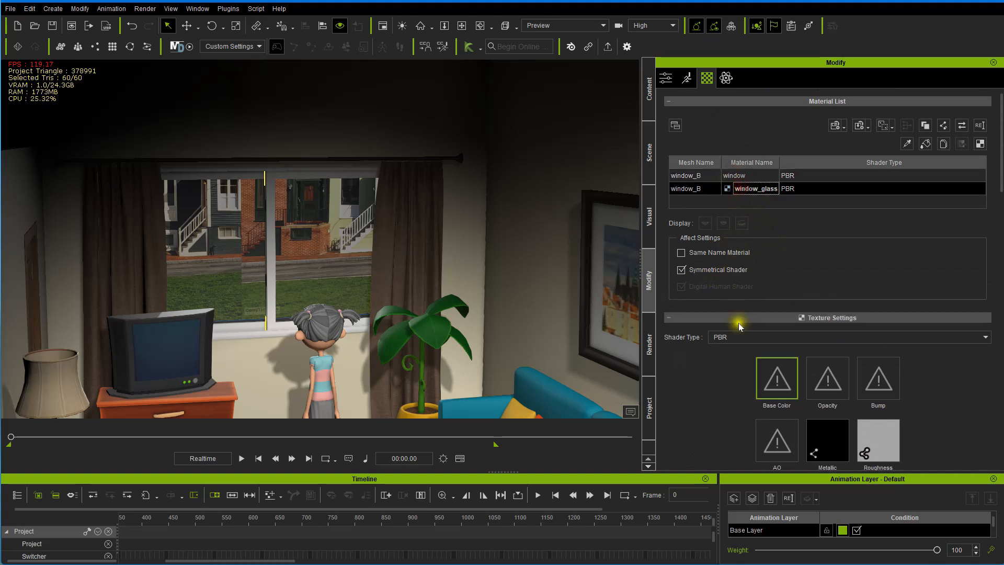
scroll(720, 335, down, 10)
scroll(713, 308, down, 4)
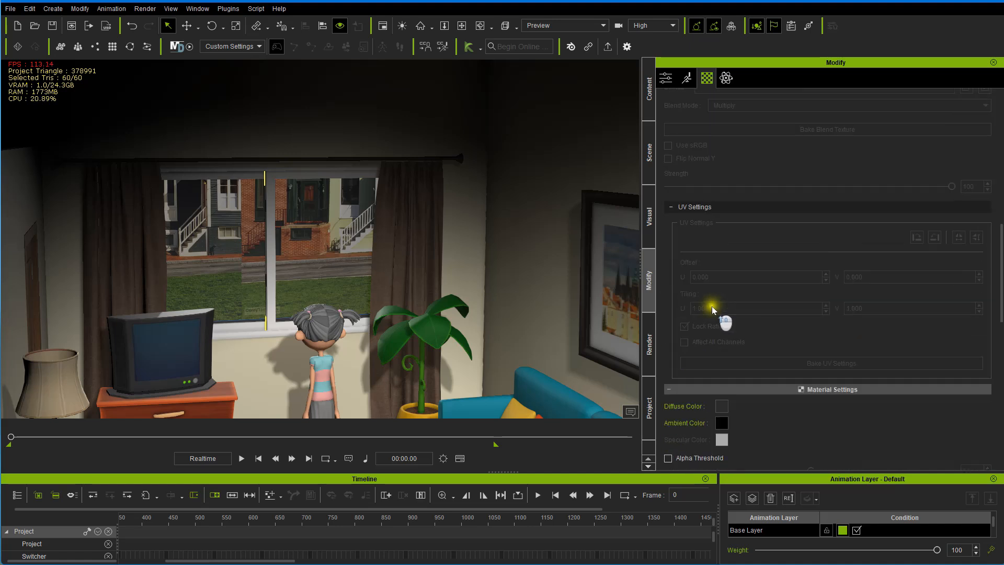
scroll(713, 311, up, 12)
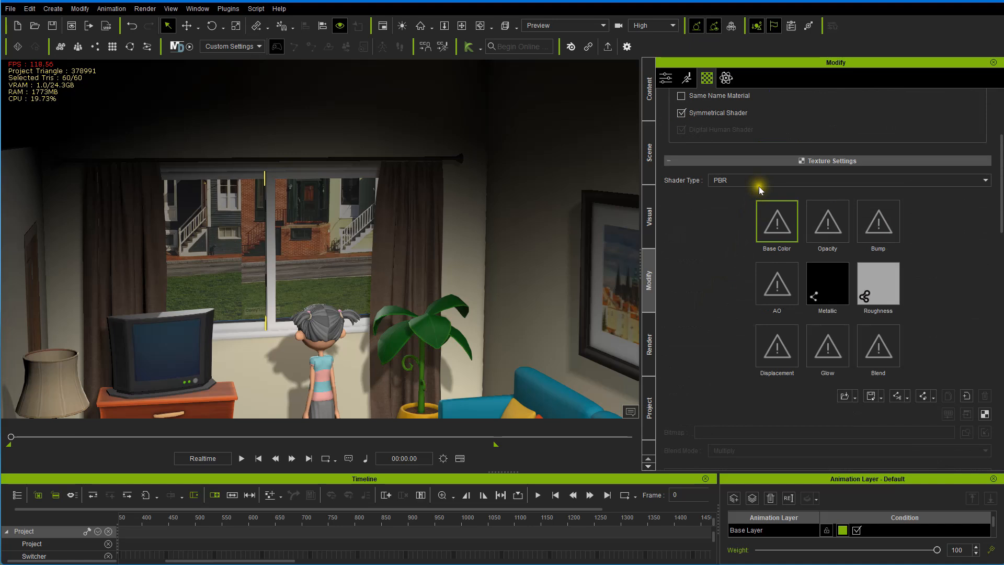
click(756, 181)
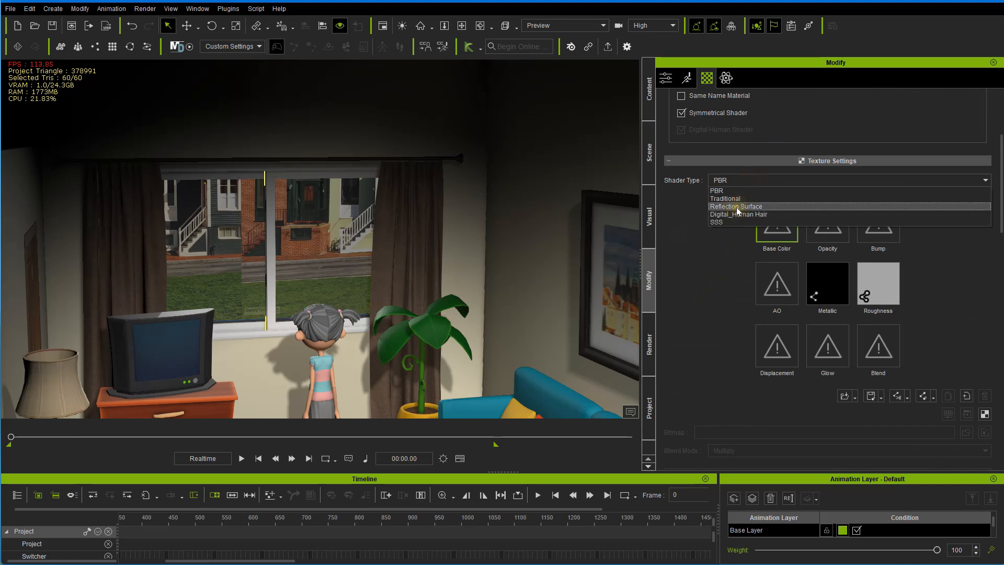
click(737, 207)
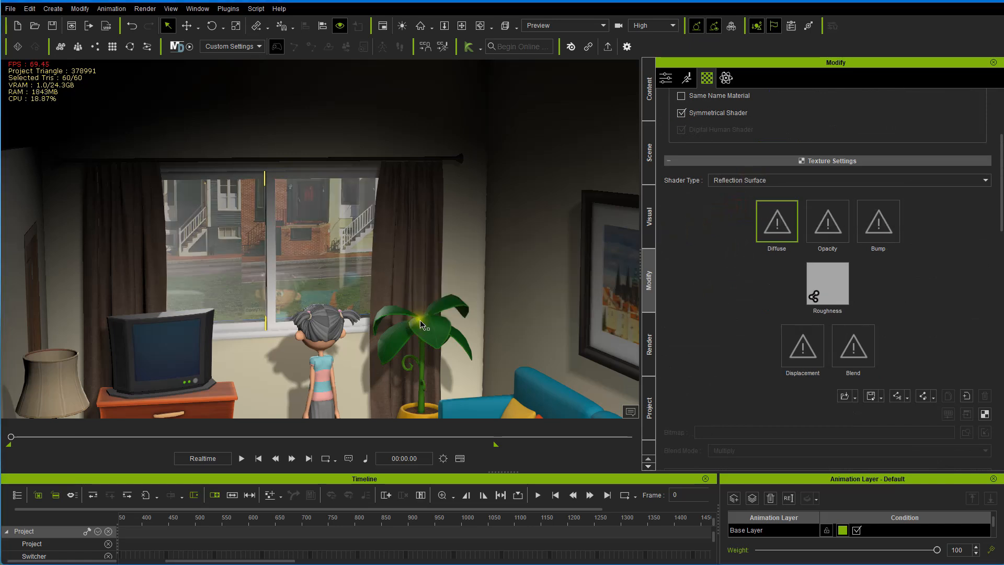
- Examine the reflections on the living room window glass from inside and outside, close up and from across the room
scroll(394, 304, up, 10)
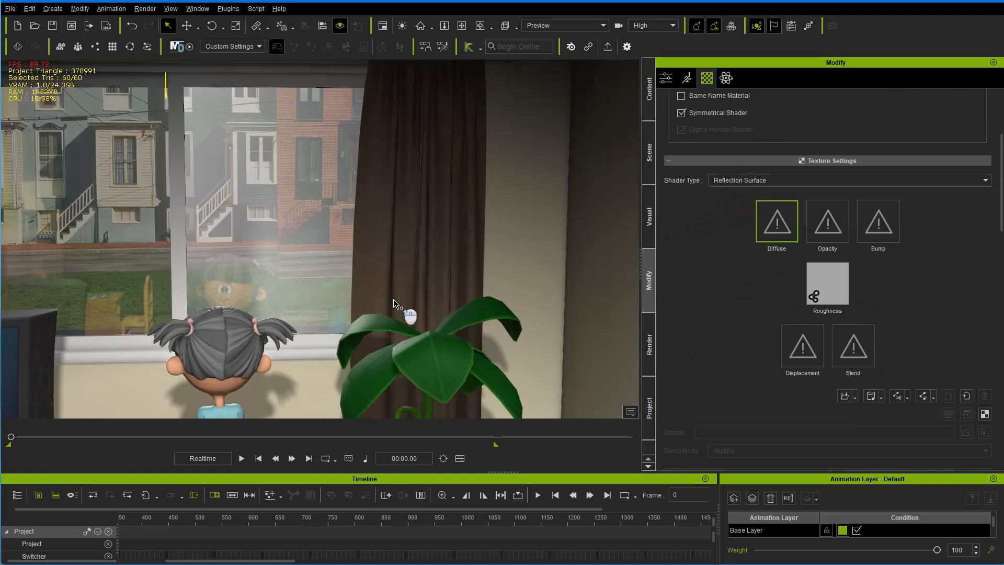
right_drag(394, 304, 385, 328)
middle_drag(385, 328, 362, 278)
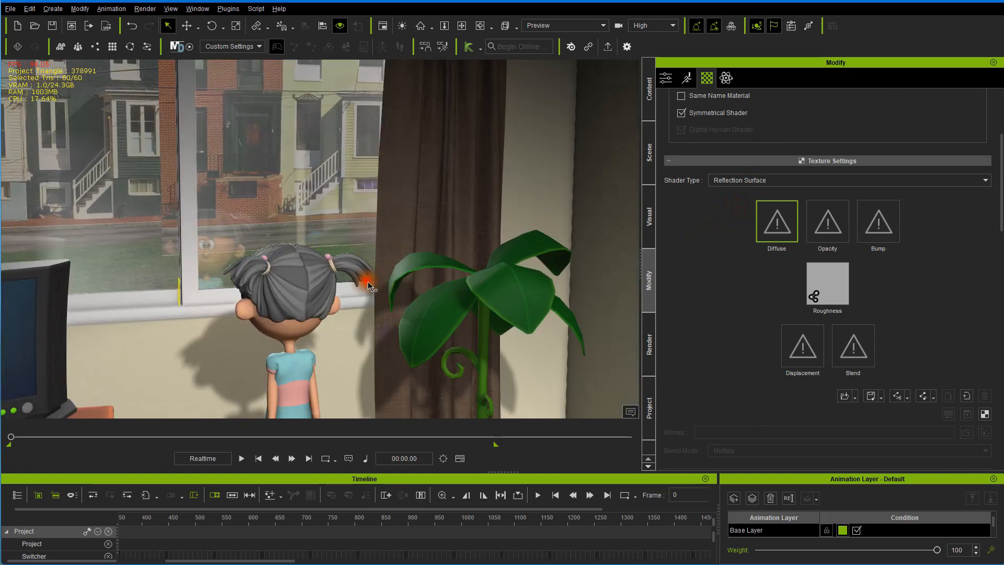
right_drag(362, 278, 456, 283)
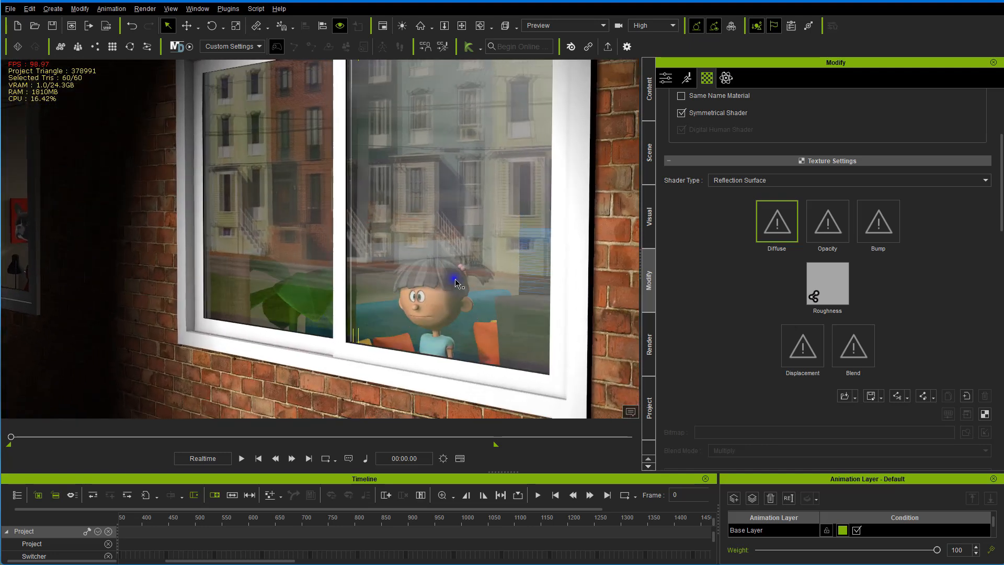
right_drag(622, 295, 311, 236)
scroll(284, 261, down, 2)
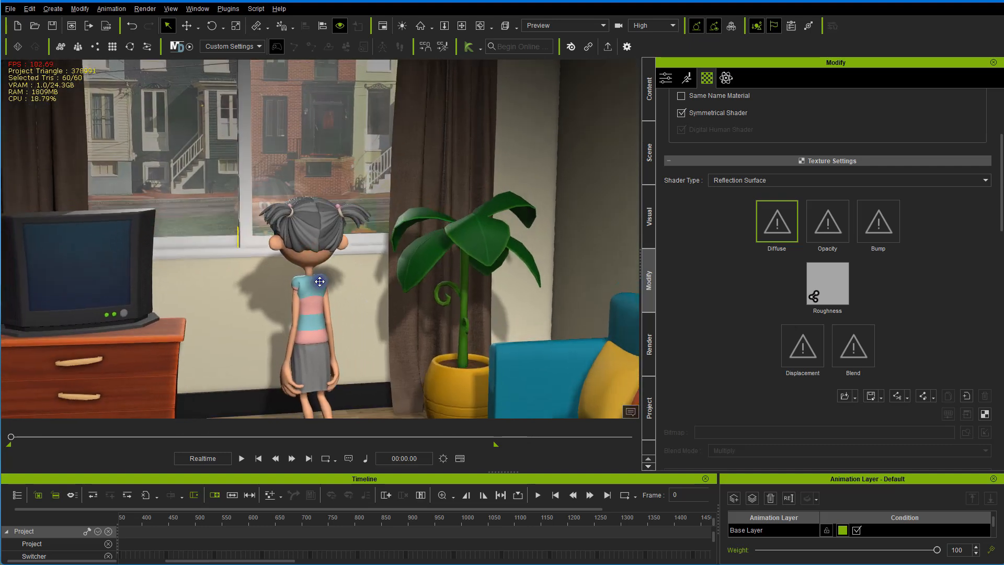
right_drag(320, 280, 320, 243)
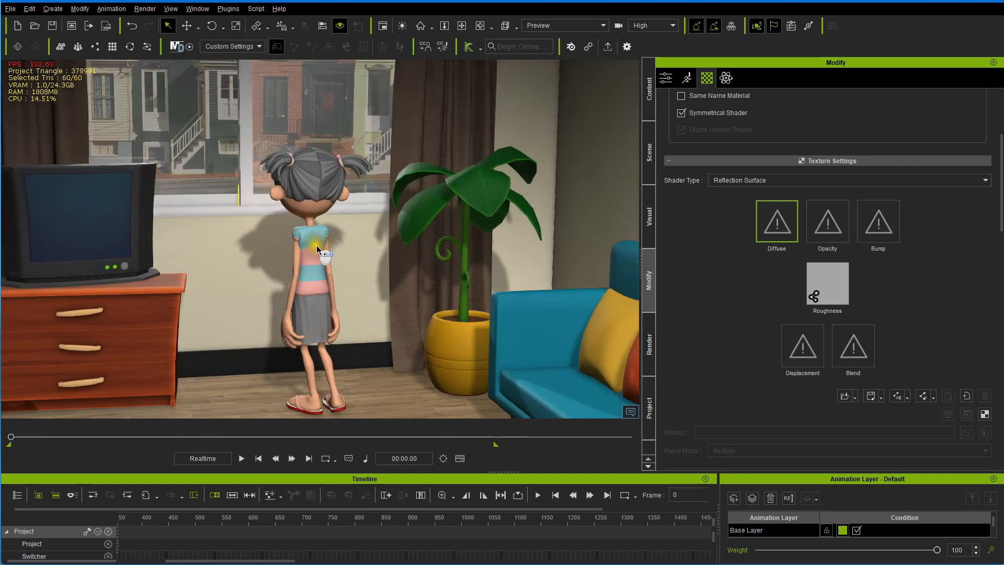
scroll(316, 245, down, 4)
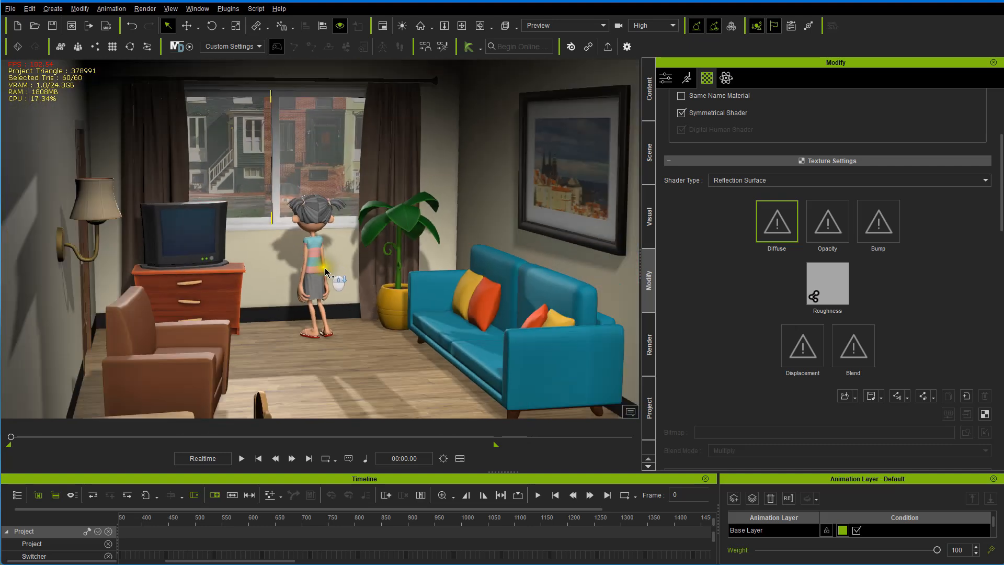
right_drag(391, 292, 387, 314)
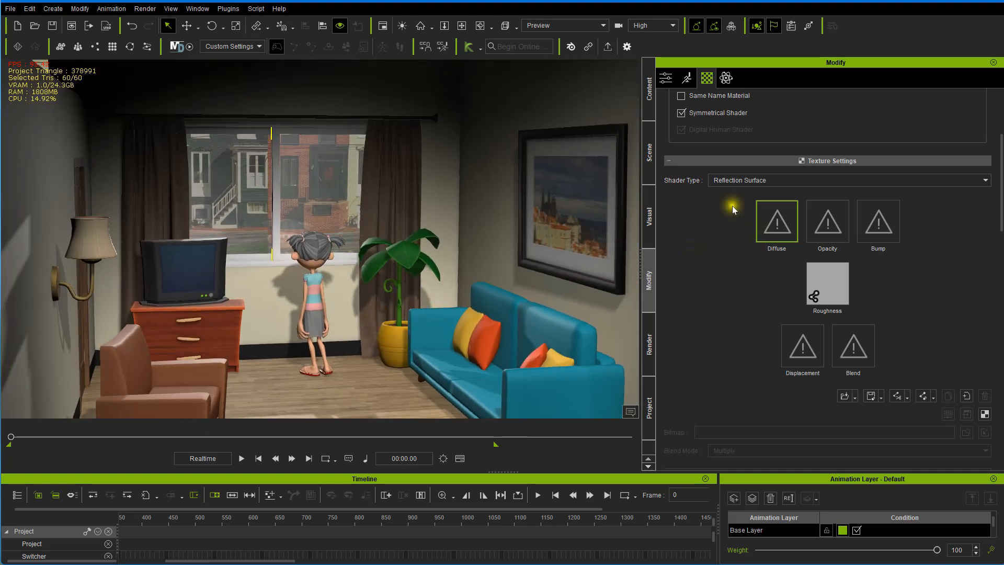
- Try other Reflection Strength and Reflection Blur values on the window_glass material, ending back at 100 and 0
scroll(742, 211, down, 10)
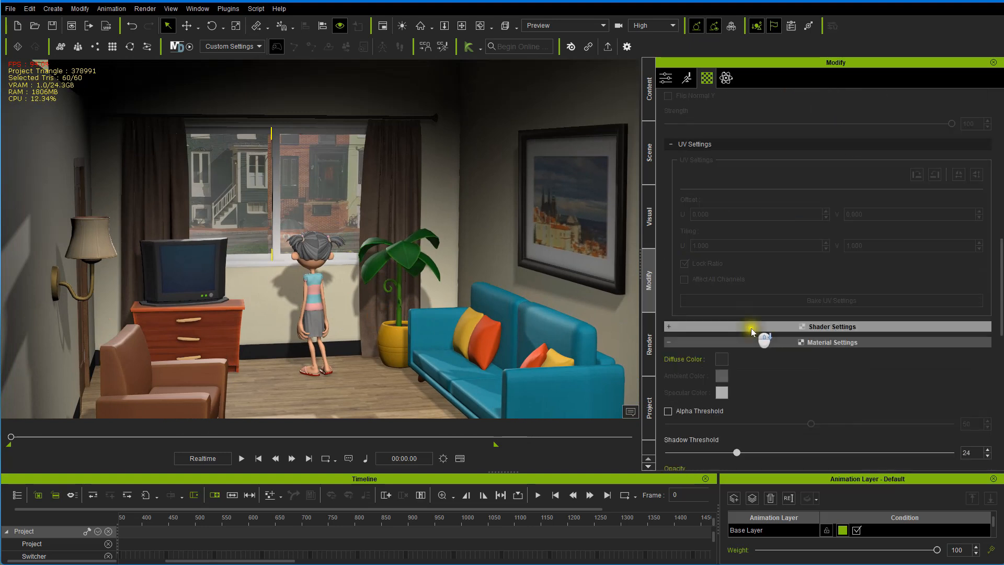
click(673, 329)
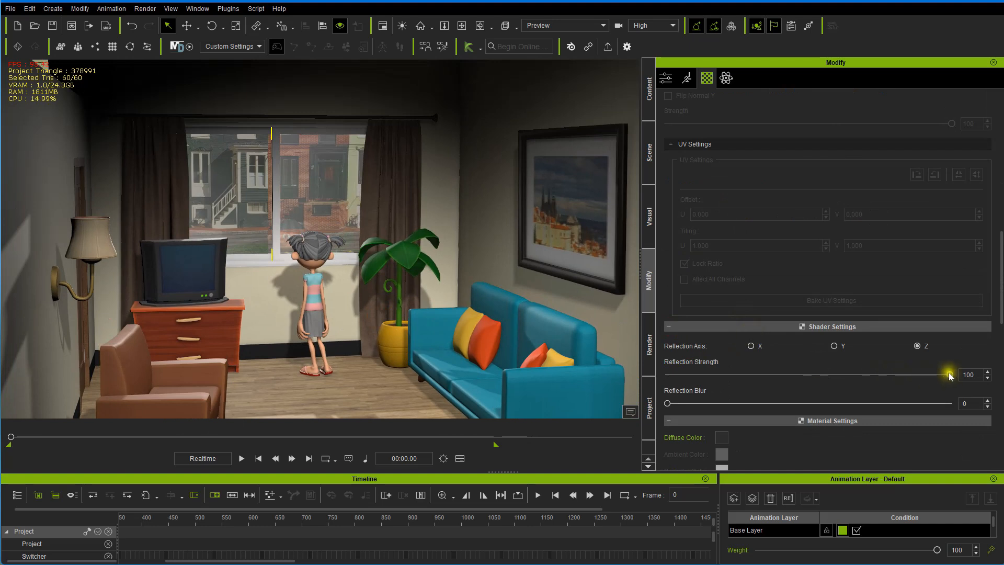
scroll(312, 315, up, 10)
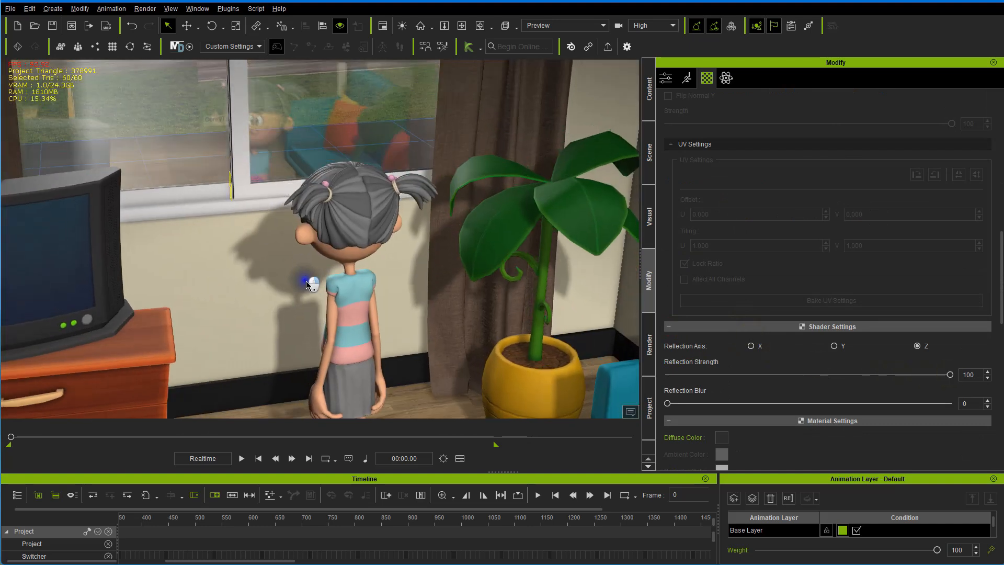
scroll(312, 284, up, 5)
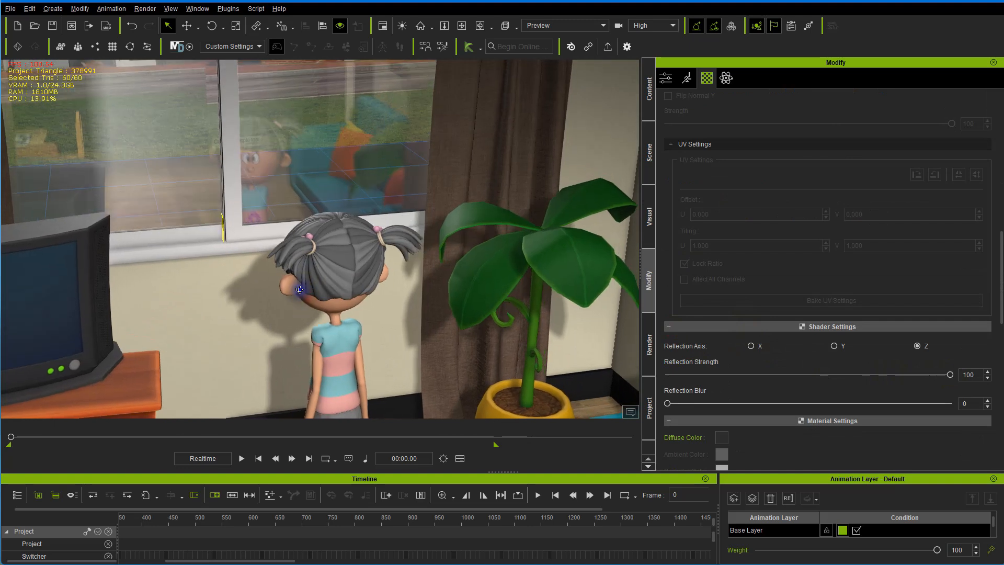
mouse_move(949, 375)
mouse_down()
mouse_move(695, 387)
mouse_move(941, 384)
mouse_move(762, 393)
mouse_move(949, 374)
mouse_up()
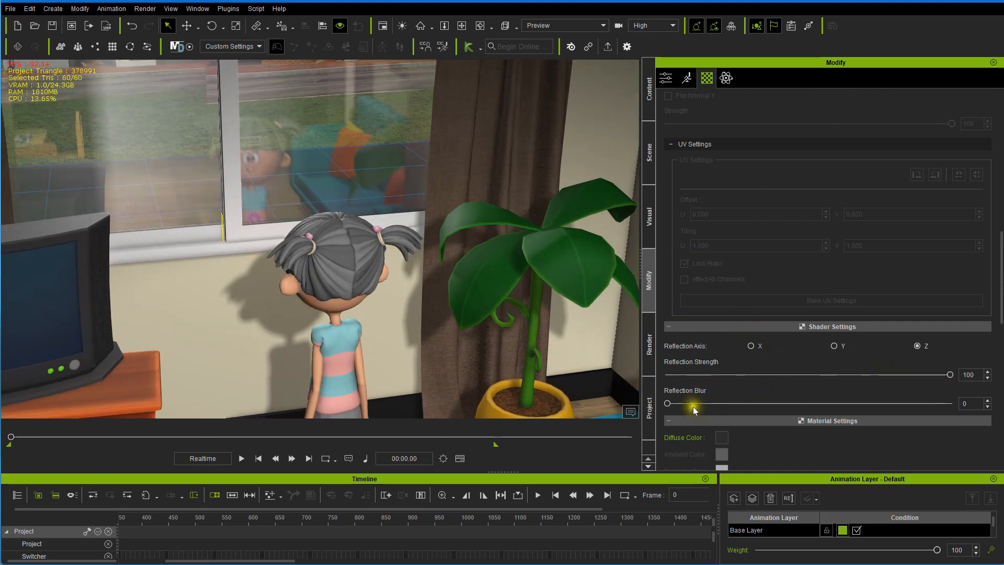
drag(669, 403, 598, 404)
- Set the window_glass material's Diffuse Color to black (#000000) while viewing the window behind the girl
right_drag(352, 366, 365, 310)
scroll(408, 328, down, 3)
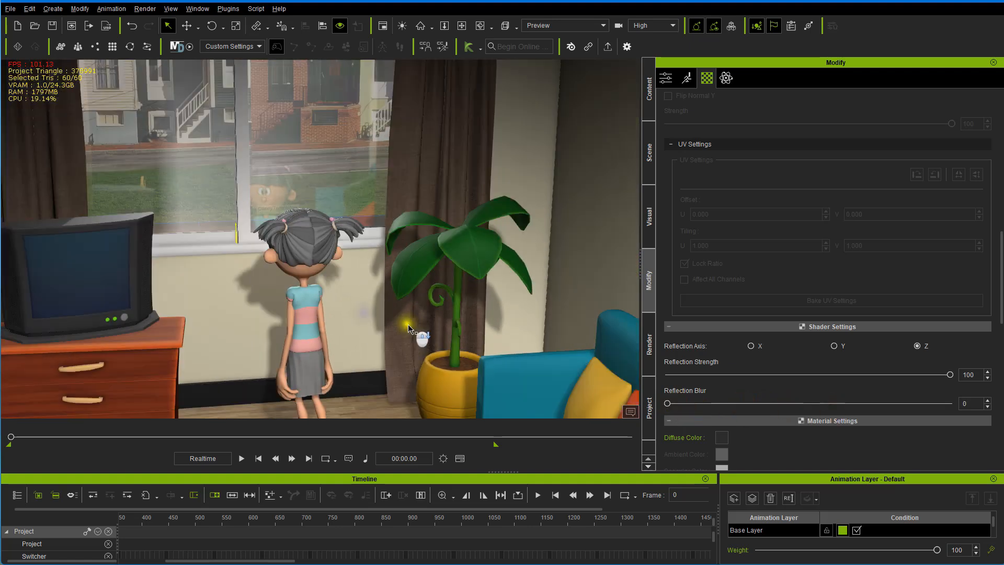
right_drag(450, 339, 425, 341)
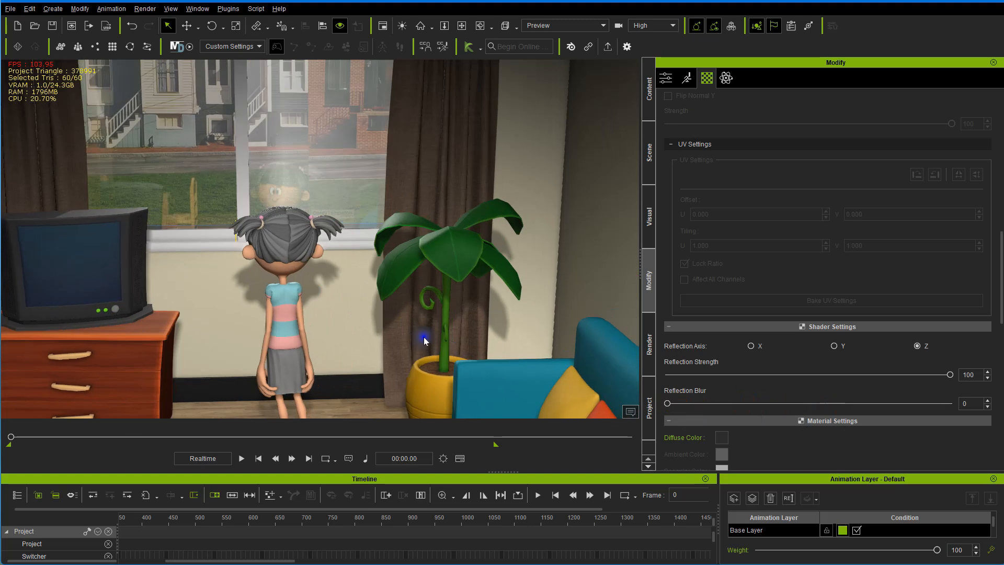
click(722, 439)
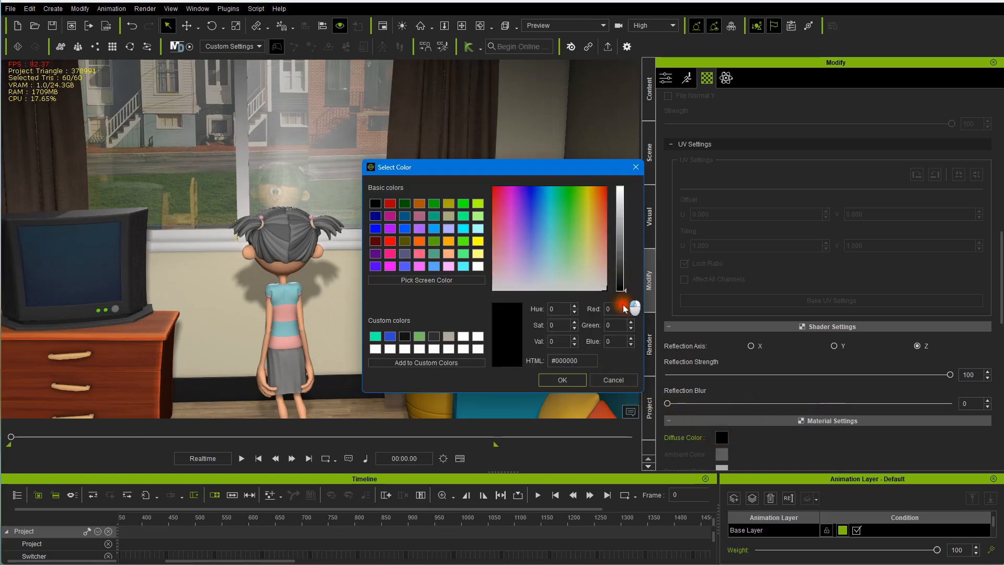
click(571, 380)
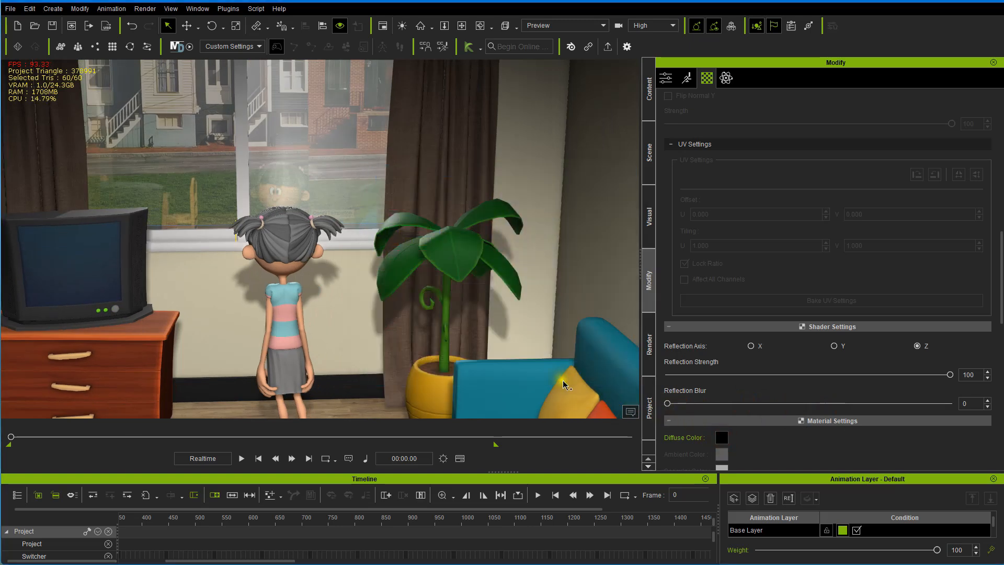
- Examine the reflections on the living room window glass from outside the brick wall and from inside the room
right_drag(562, 380, 564, 302)
drag(564, 302, 453, 313)
scroll(426, 291, up, 6)
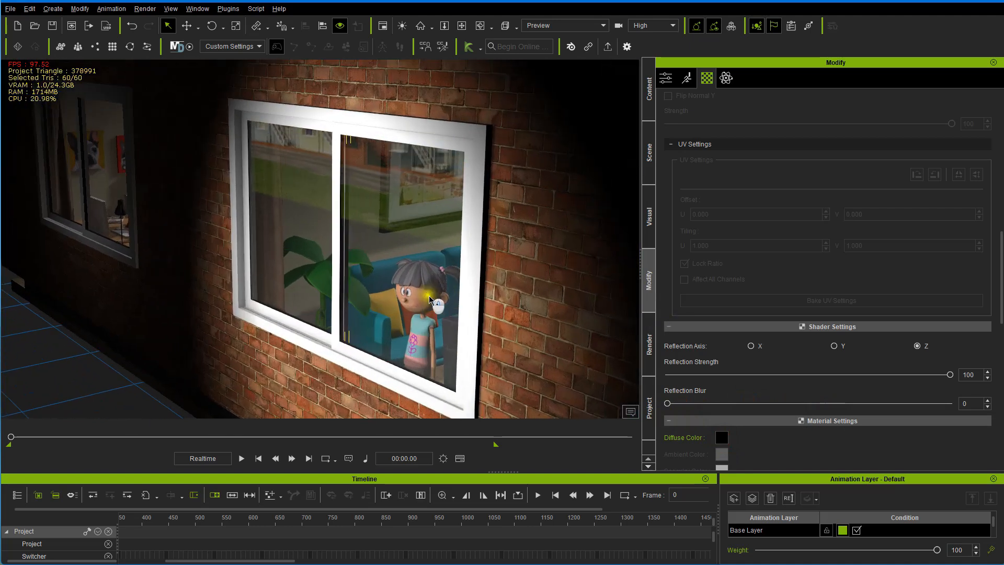
right_drag(425, 290, 481, 280)
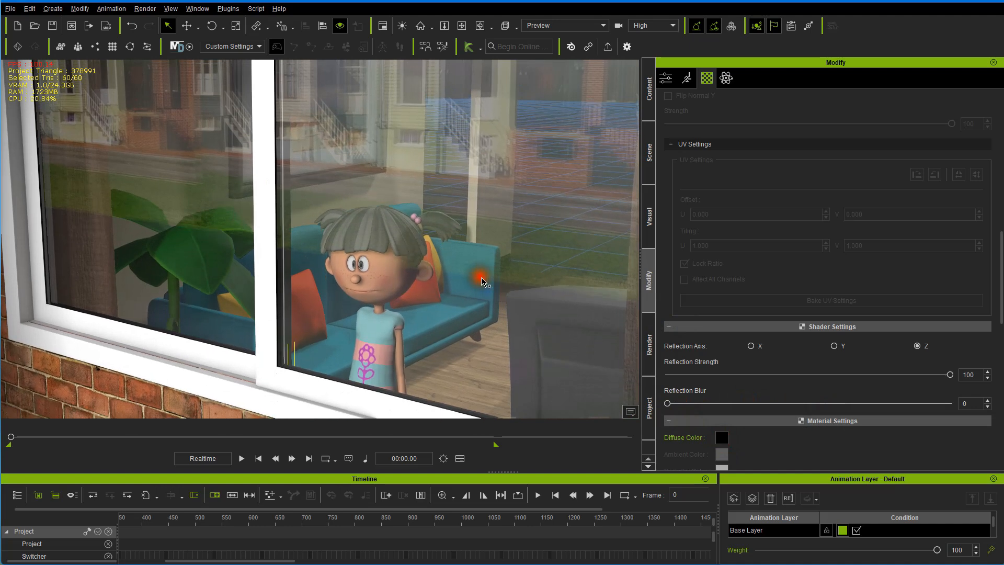
drag(366, 276, 359, 265)
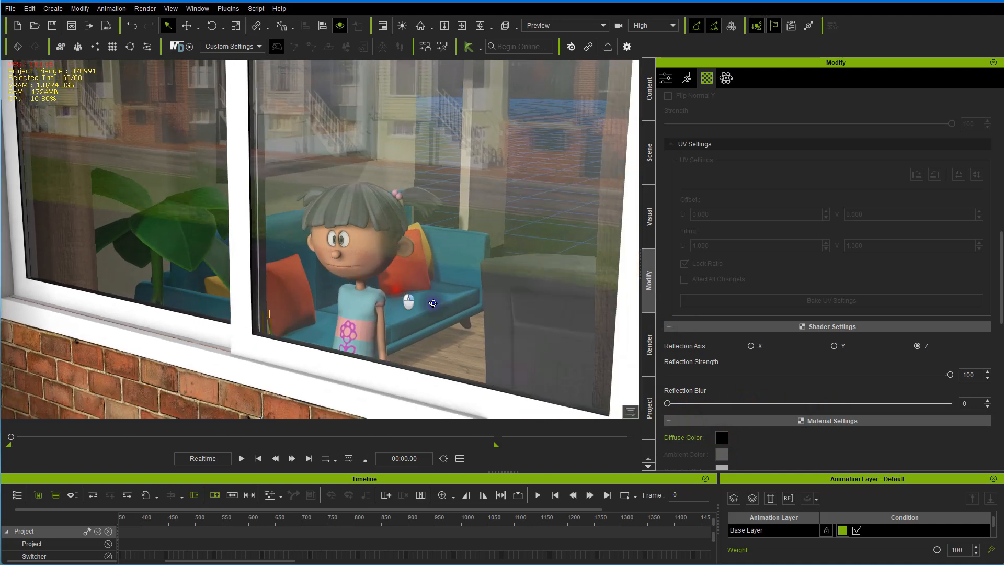
right_drag(360, 266, 374, 306)
scroll(374, 308, down, 2)
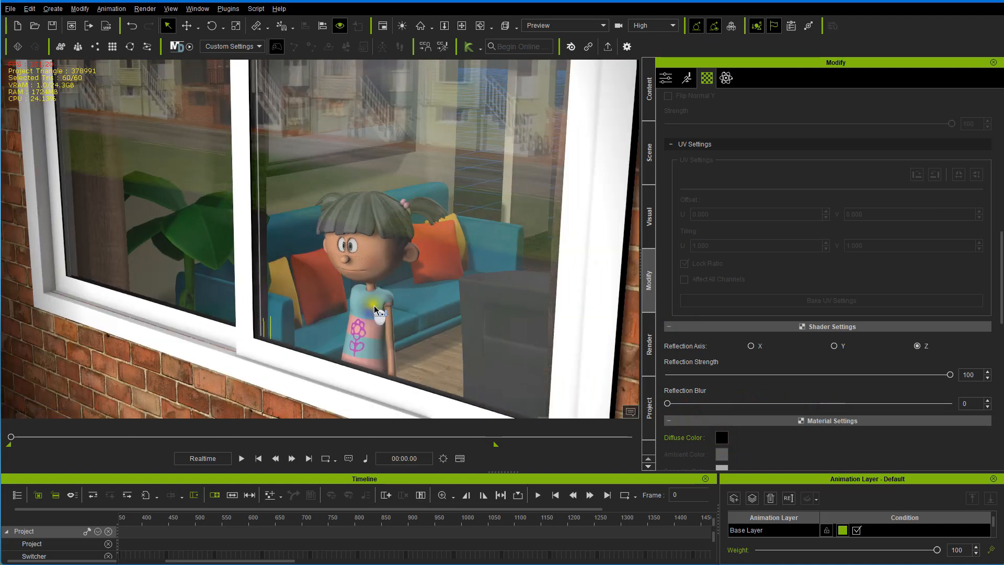
scroll(374, 307, down, 5)
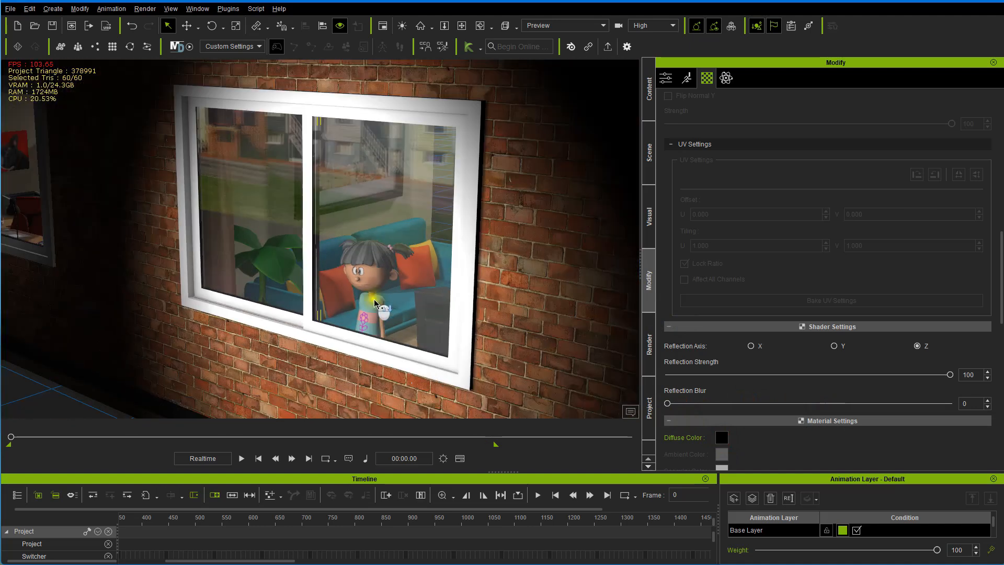
right_drag(439, 312, 83, 361)
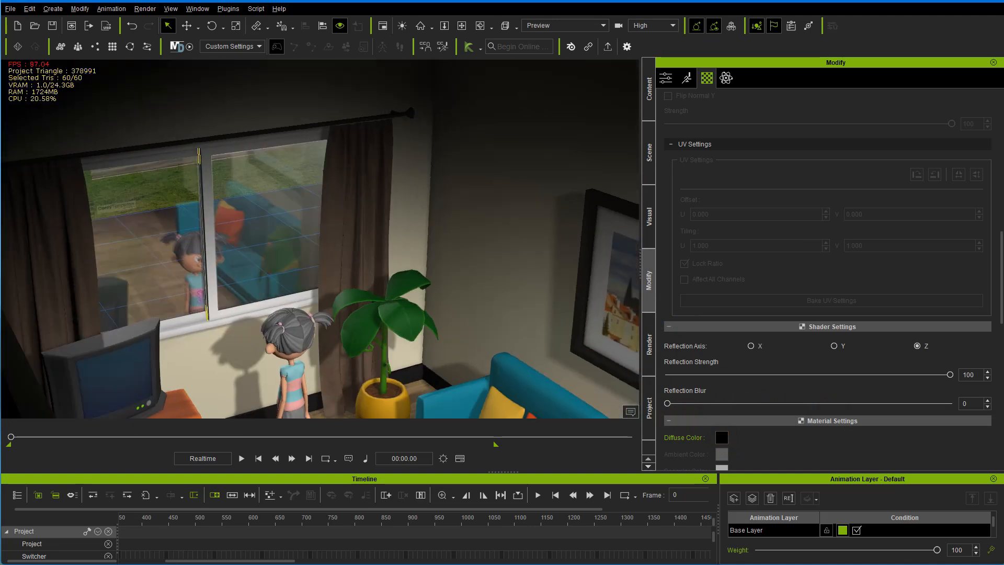
drag(222, 278, 228, 219)
scroll(230, 225, down, 3)
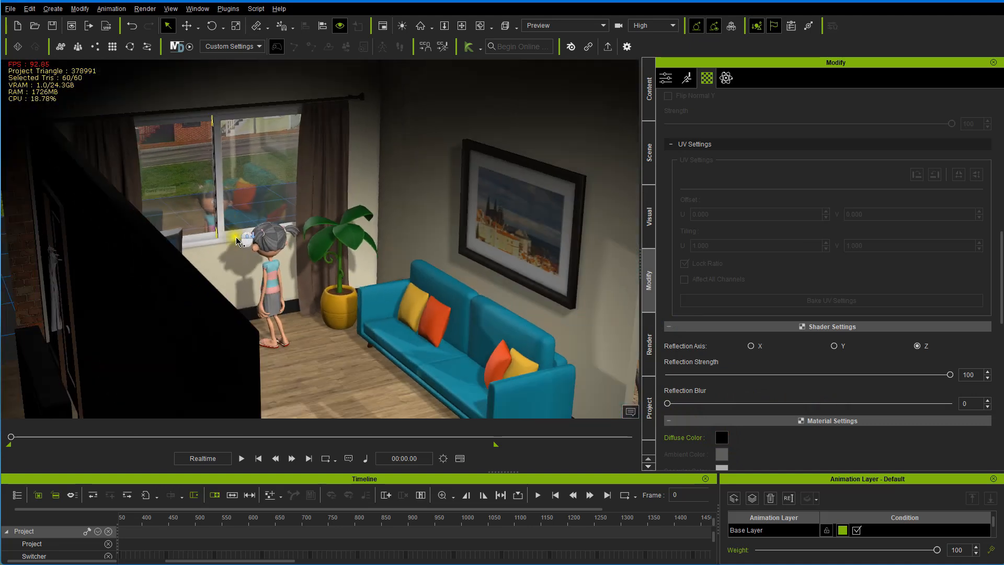
- Give the outdoor spotlight Spotlight_1 a warm peach light color of #d5b599
right_drag(235, 235, 242, 265)
drag(242, 266, 301, 364)
right_drag(302, 364, 486, 330)
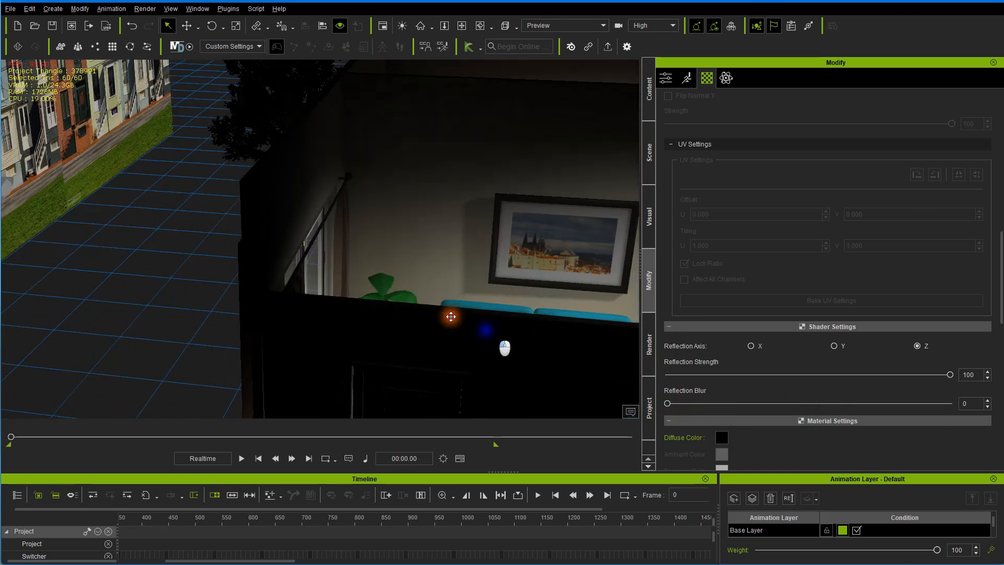
drag(450, 318, 533, 328)
scroll(414, 323, down, 2)
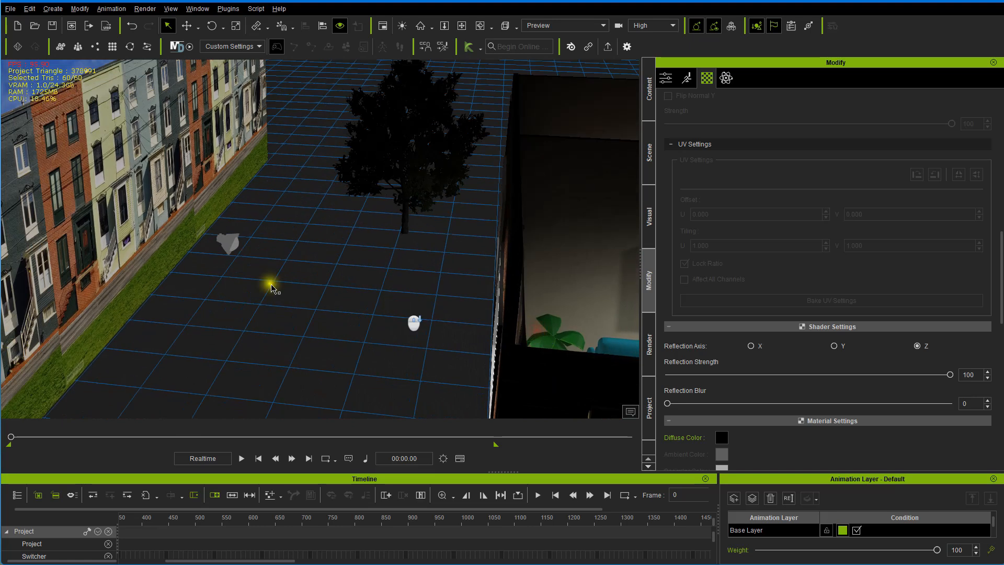
click(229, 243)
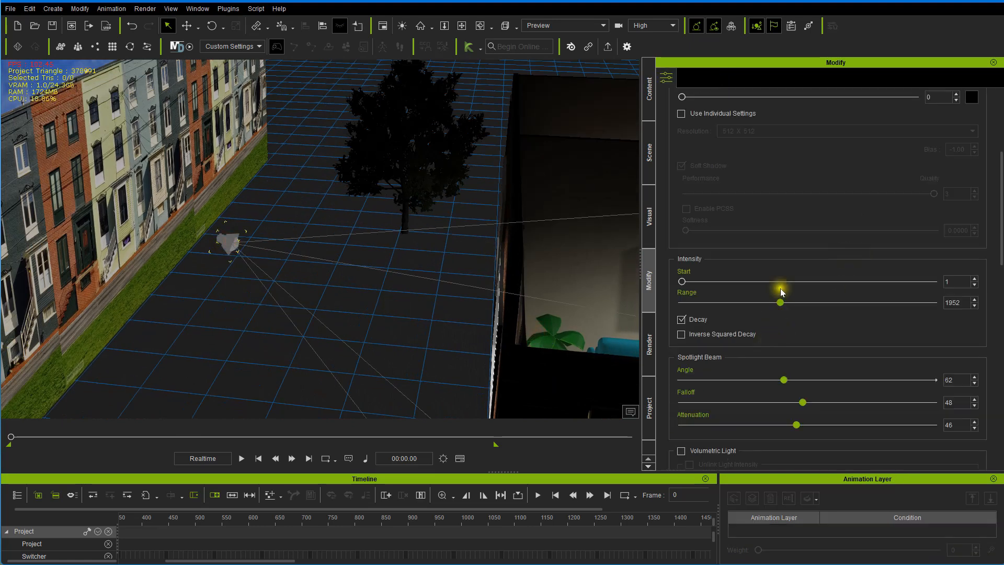
scroll(759, 217, up, 5)
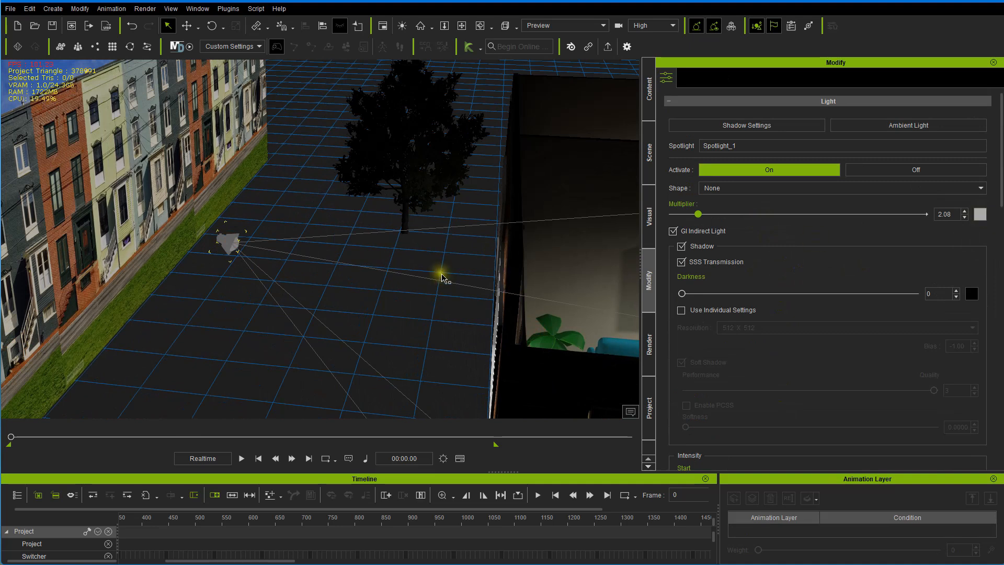
drag(479, 276, 376, 222)
right_drag(376, 222, 224, 267)
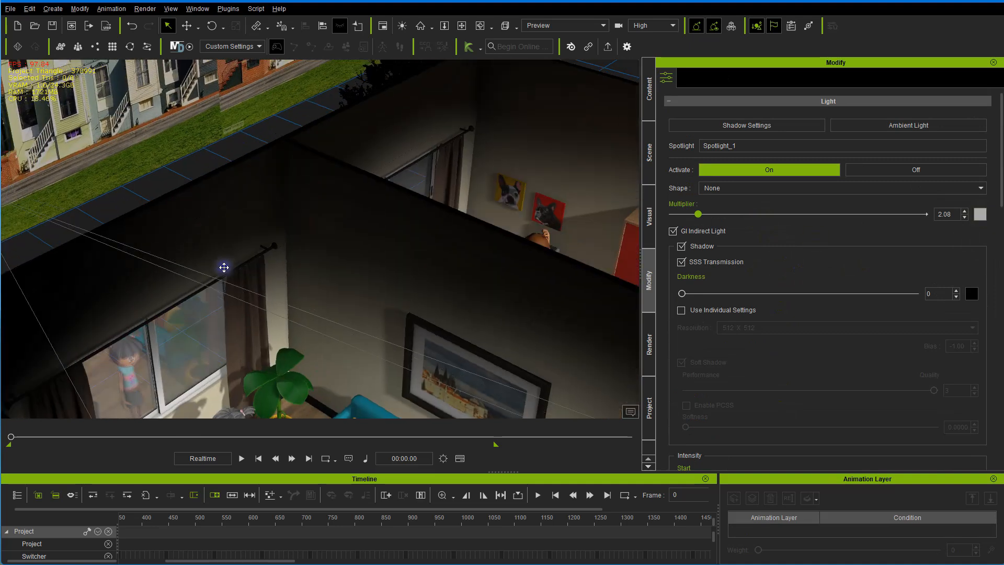
drag(224, 266, 229, 78)
right_drag(229, 79, 433, 201)
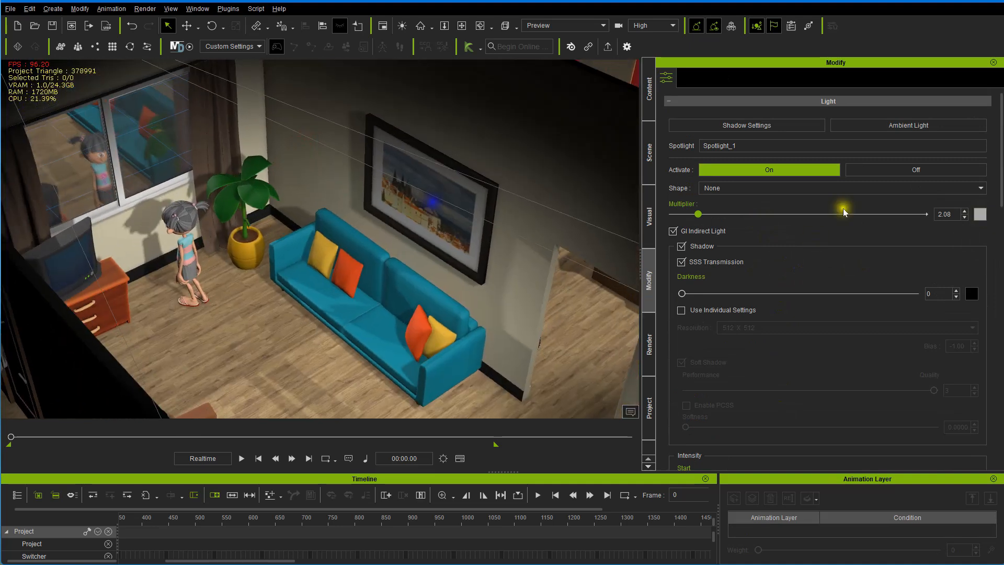
click(979, 213)
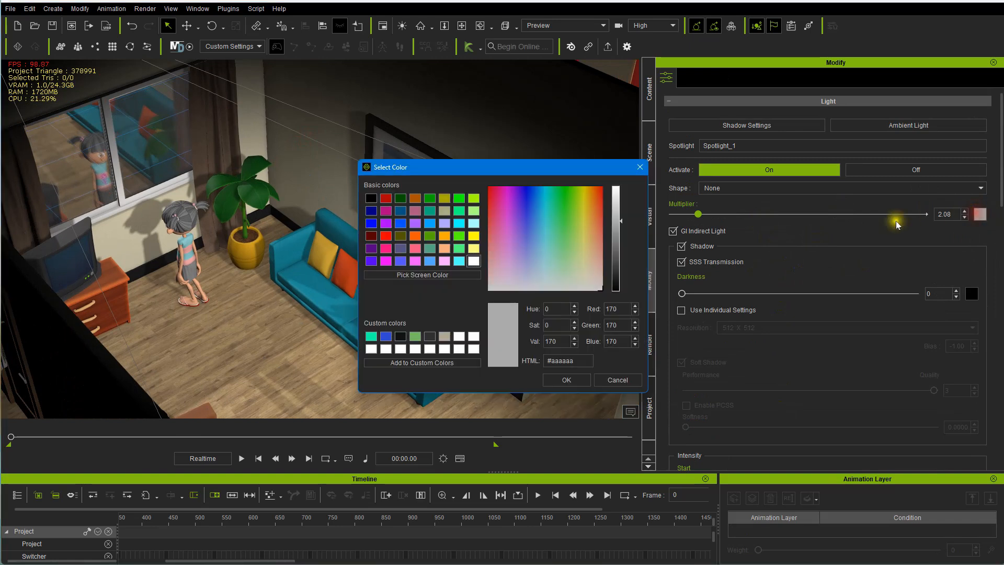
click(594, 250)
drag(595, 252, 621, 203)
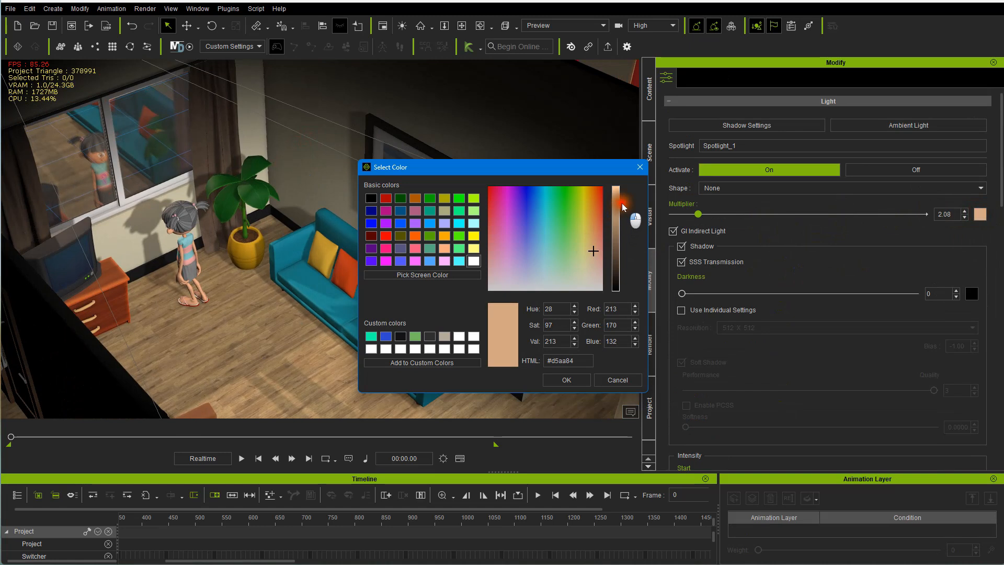
mouse_move(589, 247)
mouse_down()
mouse_move(600, 248)
mouse_move(547, 255)
mouse_move(593, 255)
mouse_up()
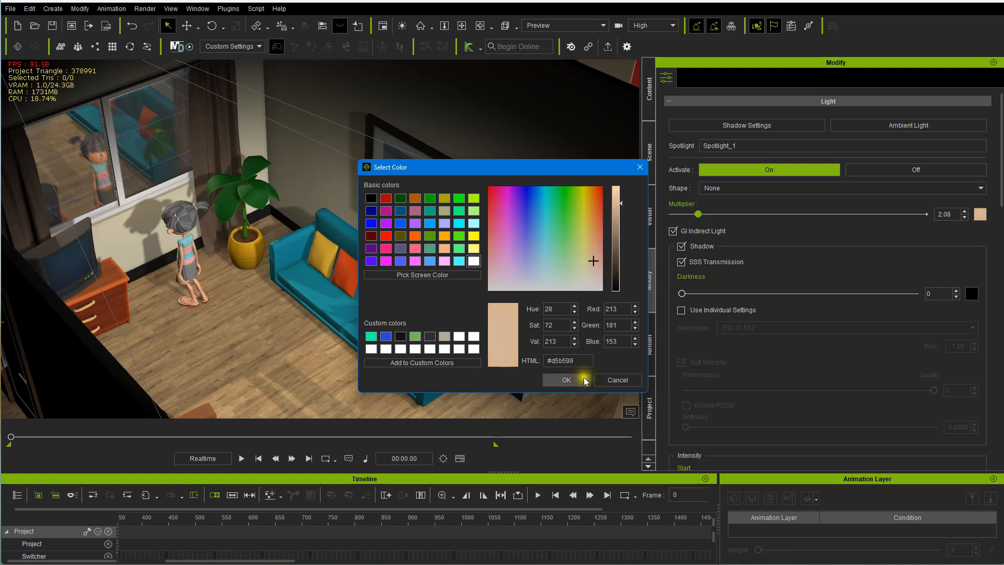
click(567, 380)
- Duplicate the outdoor spotlight and move the copy along the building to light the teenage bedroom window
right_drag(388, 317, 447, 308)
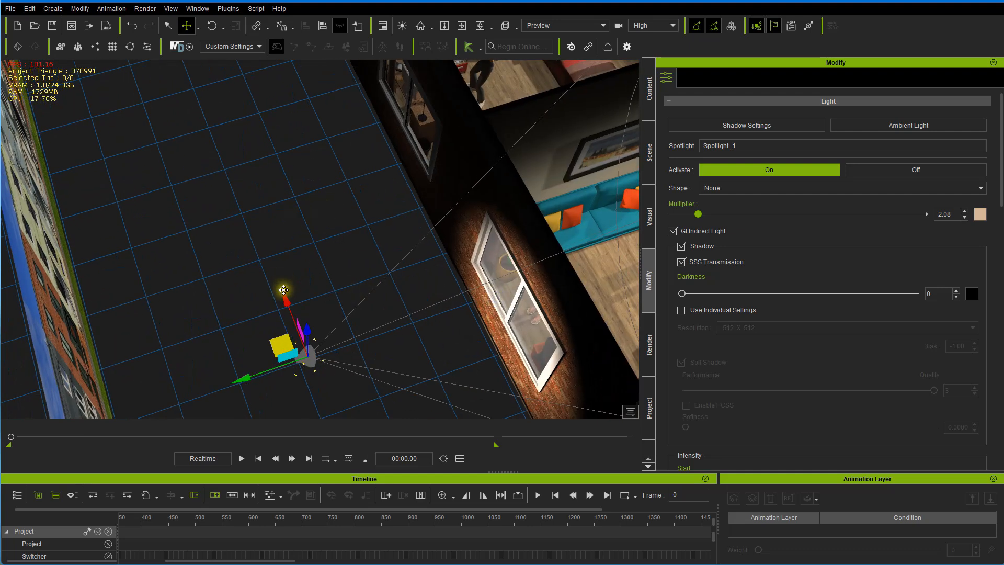
shift+drag(284, 296, 180, 73)
right_drag(284, 142, 321, 131)
drag(321, 132, 405, 181)
right_drag(406, 180, 403, 183)
drag(380, 178, 415, 107)
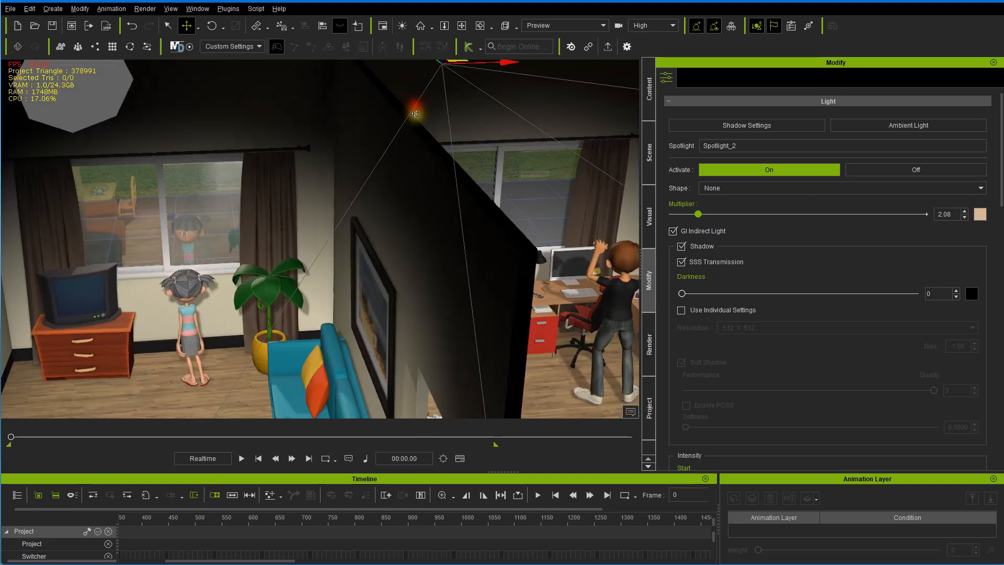
mouse_move(415, 107)
right_down()
mouse_move(403, 127)
mouse_move(409, 116)
right_up()
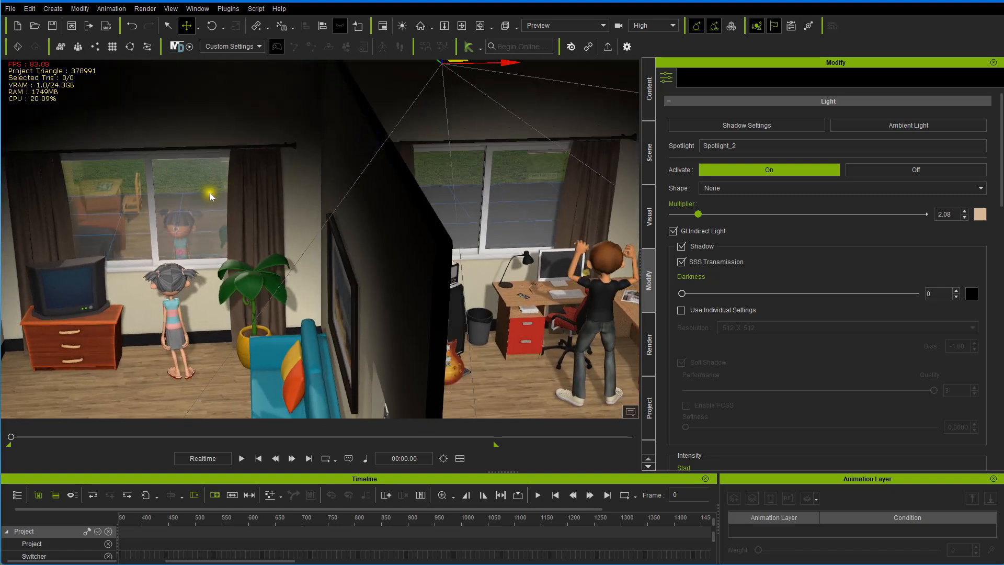
- Copy the reflective window_glass material from the living room window to the bedroom window's right pane, and undo the stray application beside it
click(201, 197)
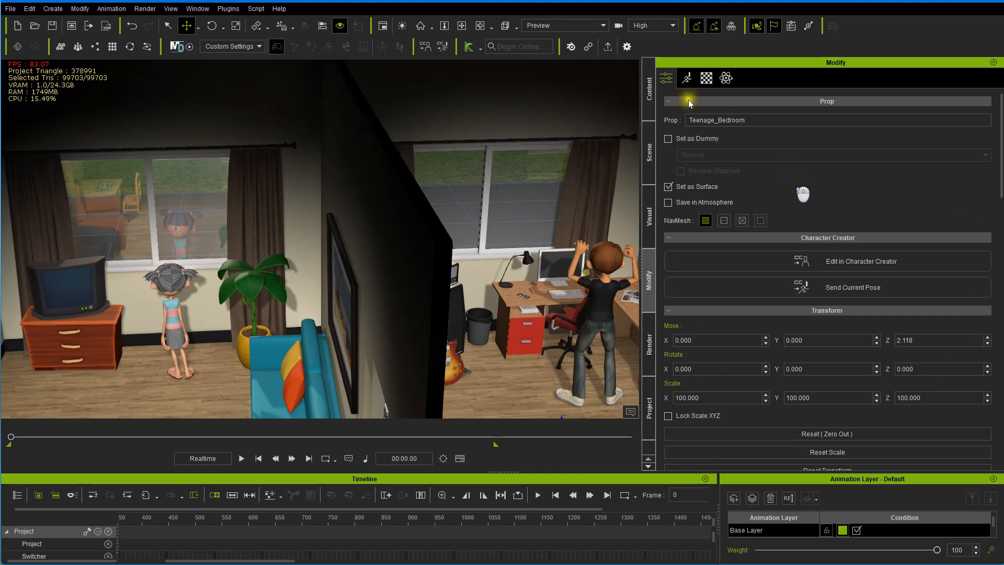
click(706, 87)
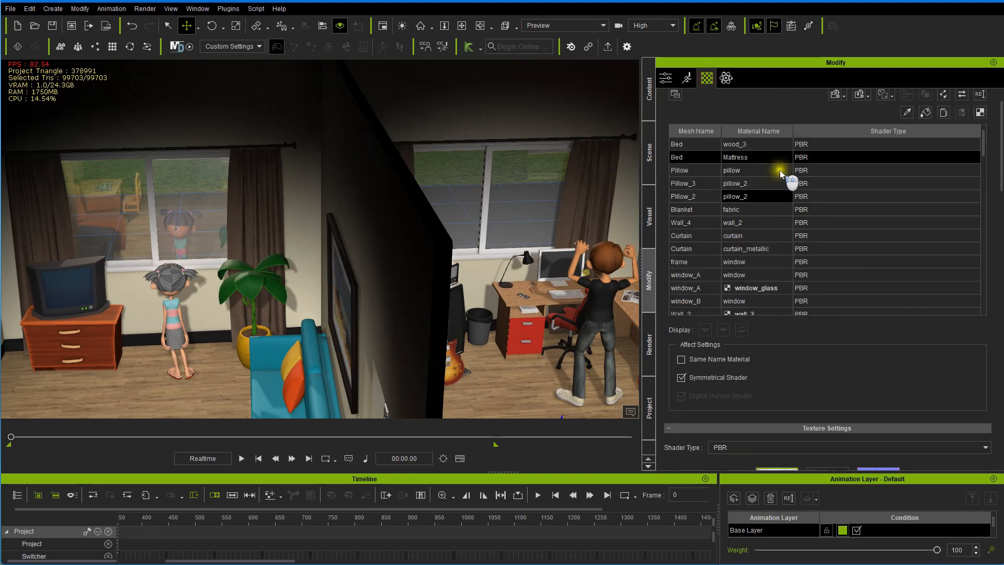
click(780, 187)
click(907, 145)
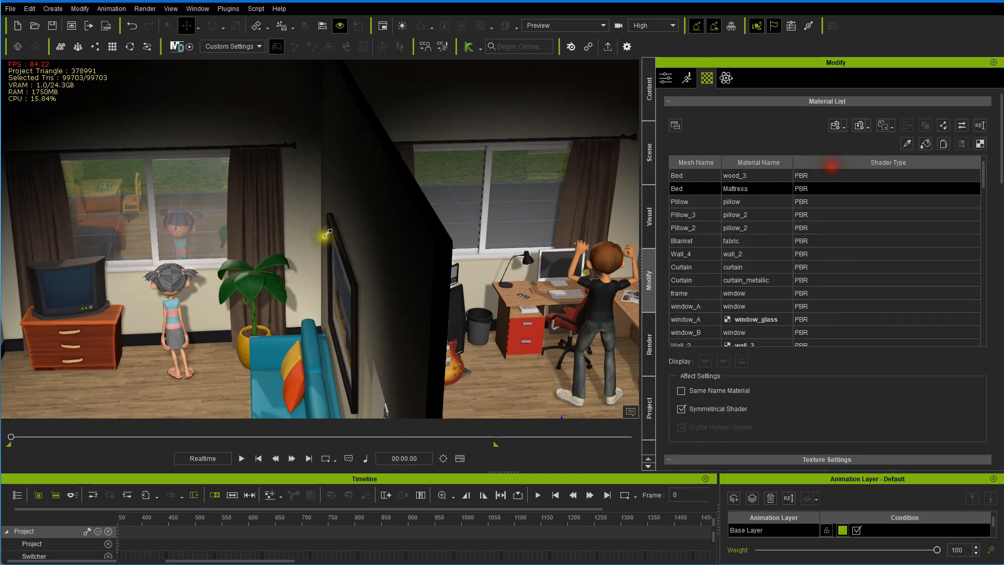
click(191, 226)
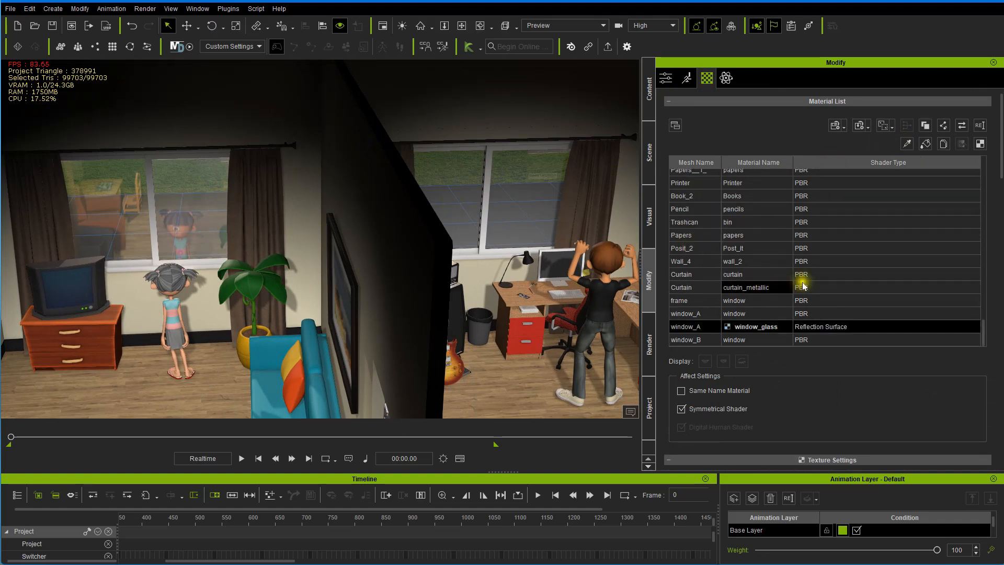
click(925, 147)
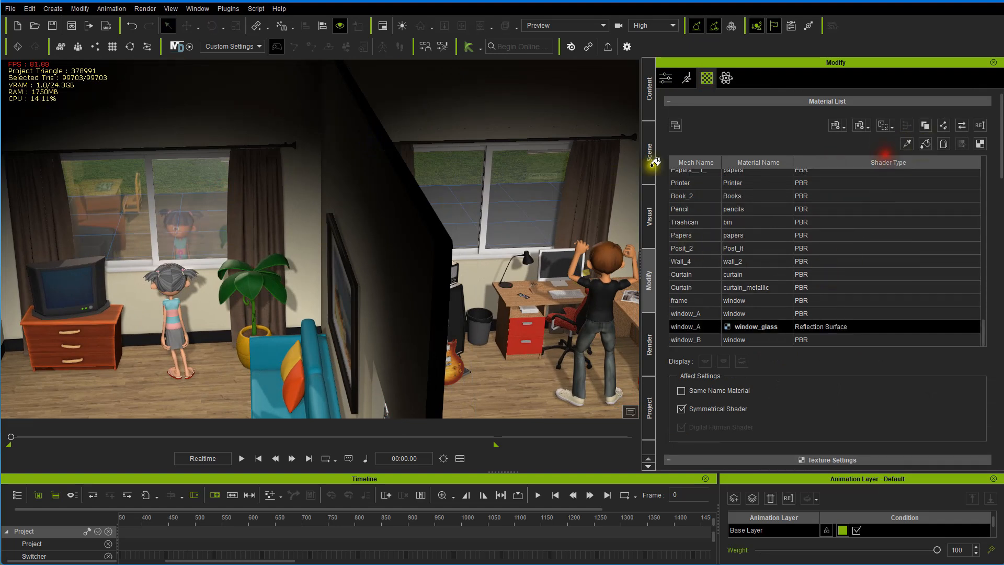
click(536, 173)
click(474, 187)
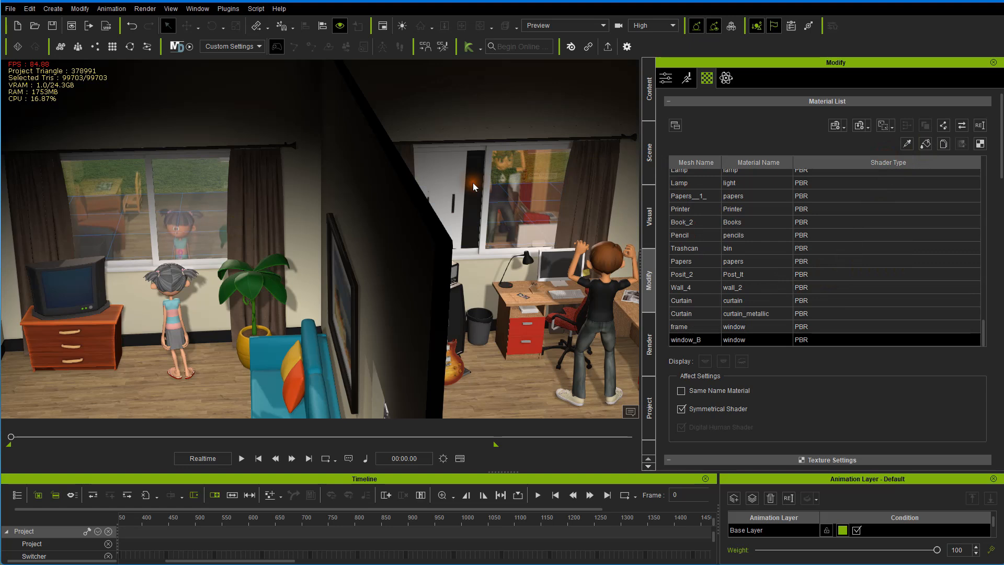
key(ctrl+z)
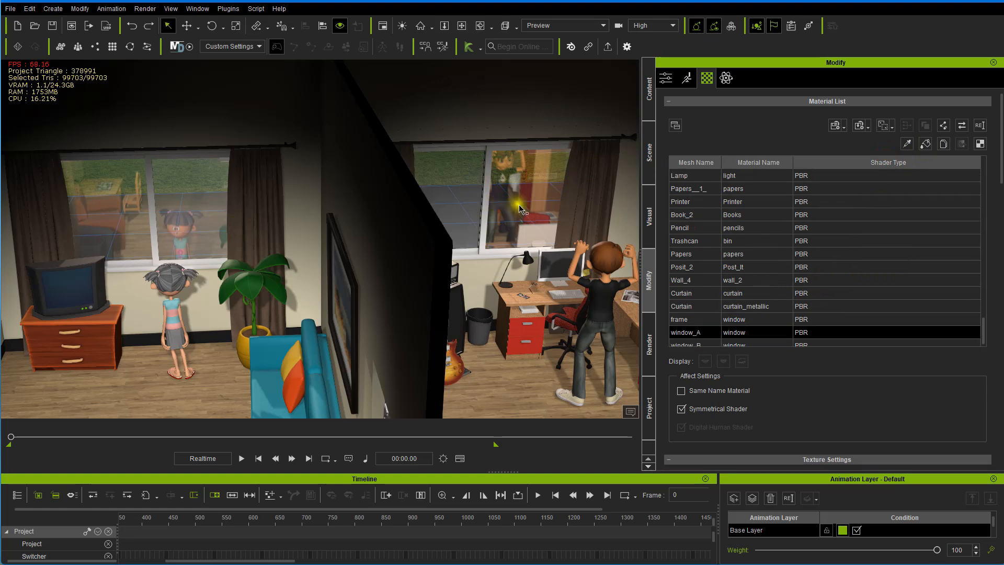
- Copy the reflective window_glass material from the bedroom window's right pane to its left pane, window_A
right_drag(532, 281, 463, 247)
scroll(462, 282, up, 10)
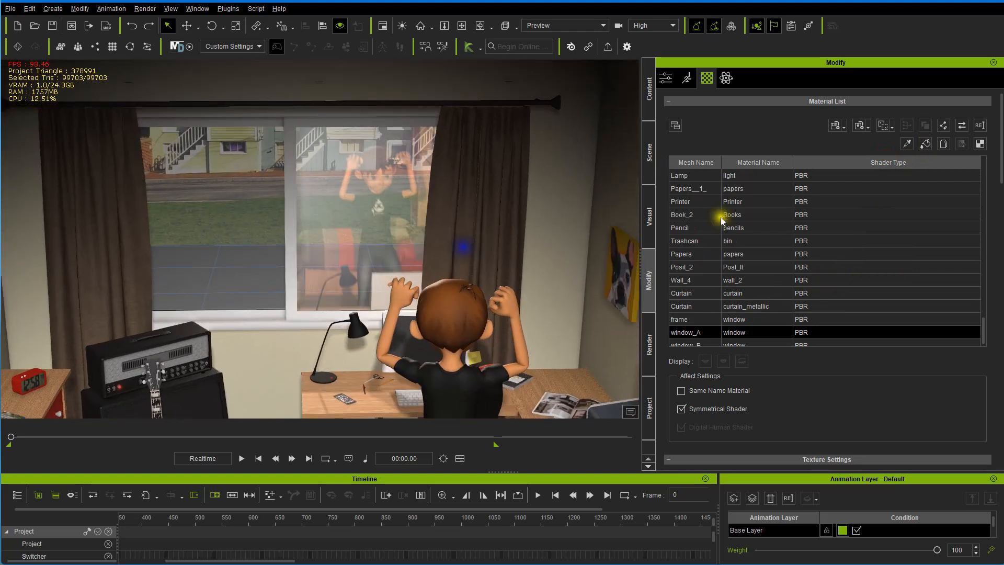
click(904, 148)
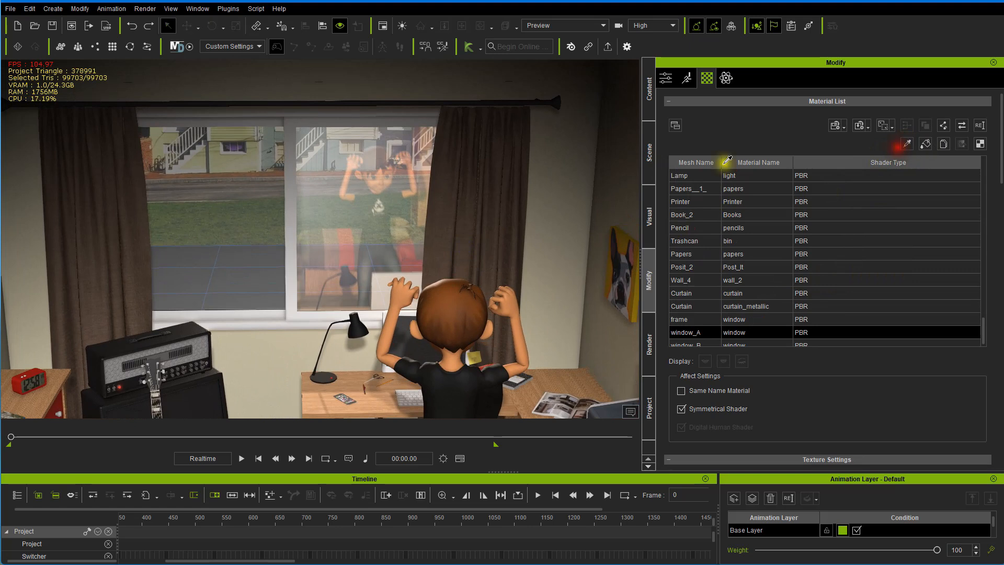
click(263, 189)
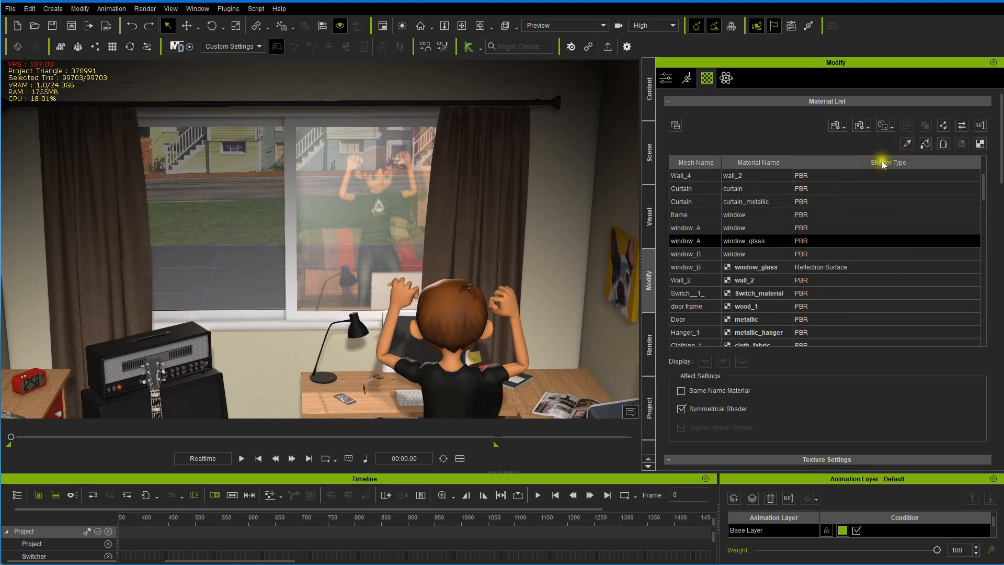
scroll(463, 240, down, 3)
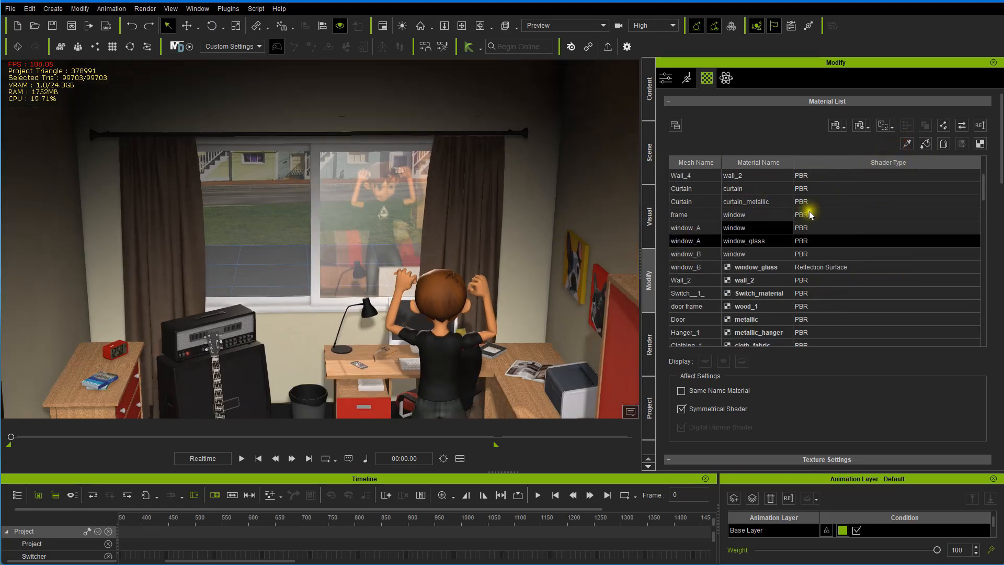
click(905, 144)
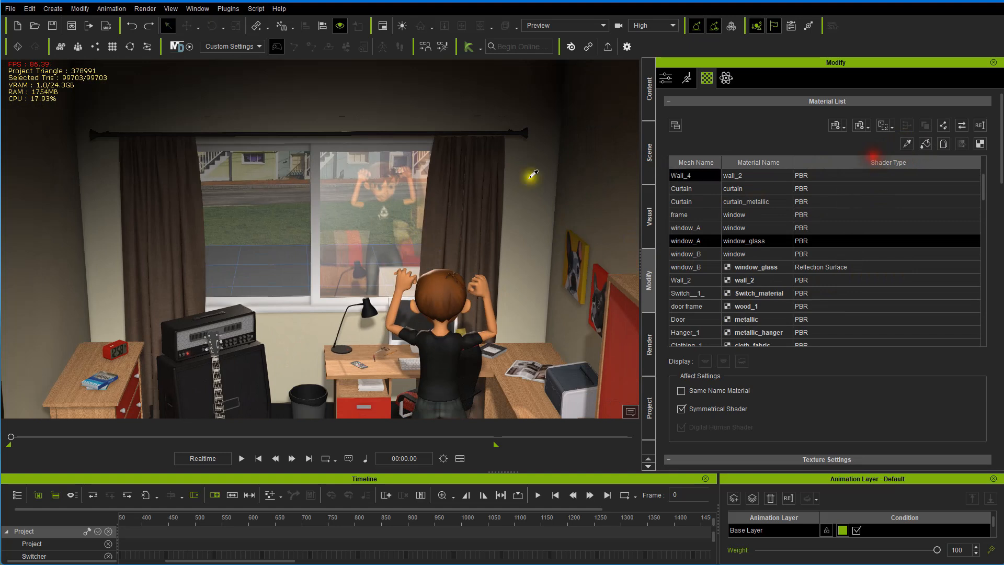
click(405, 191)
click(924, 145)
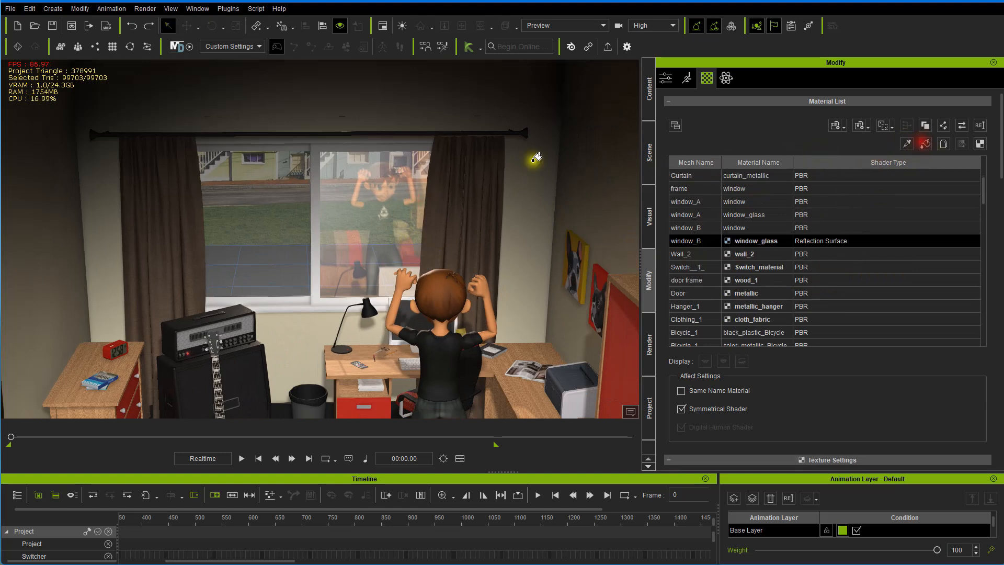
click(278, 195)
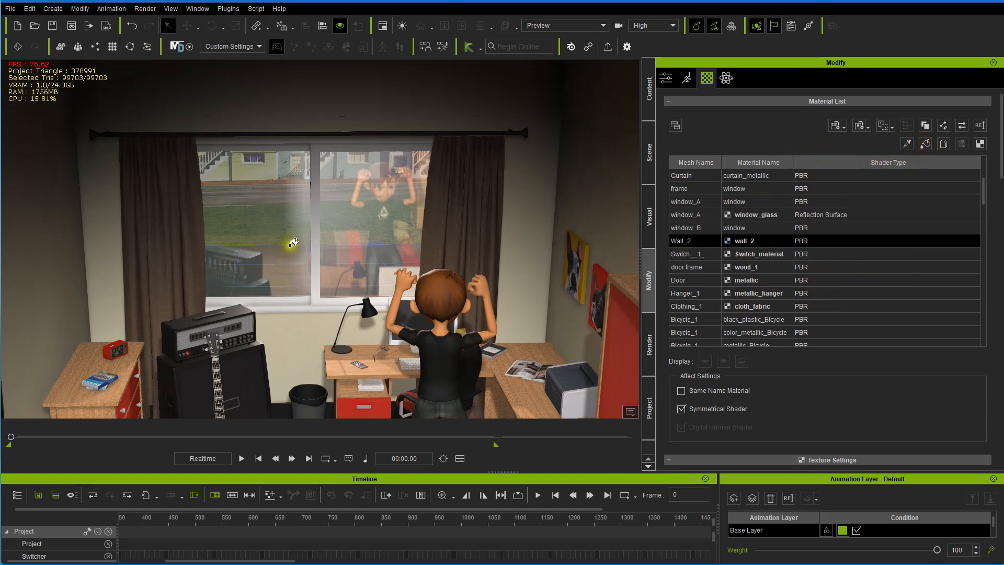
scroll(290, 244, down, 5)
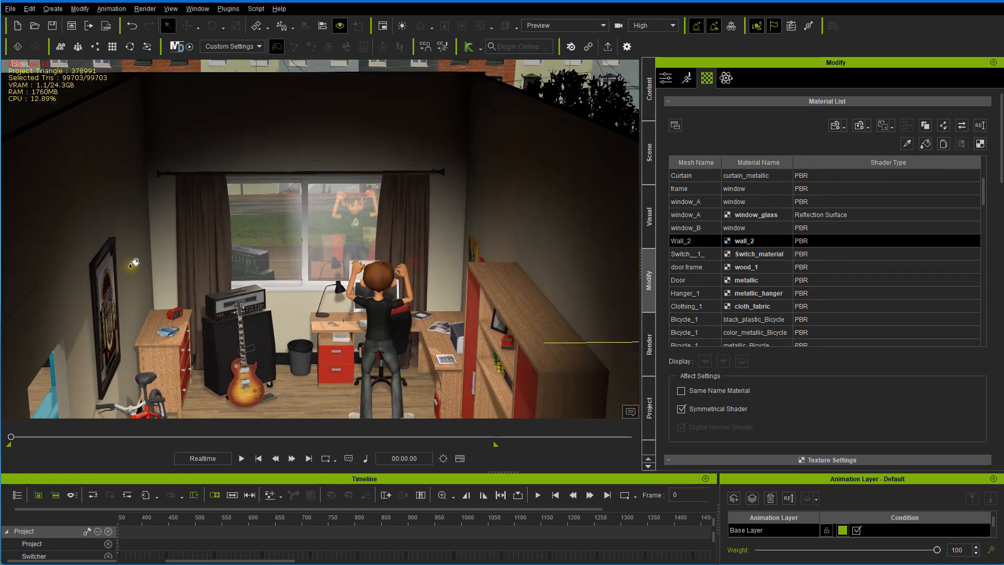
right_click(305, 257)
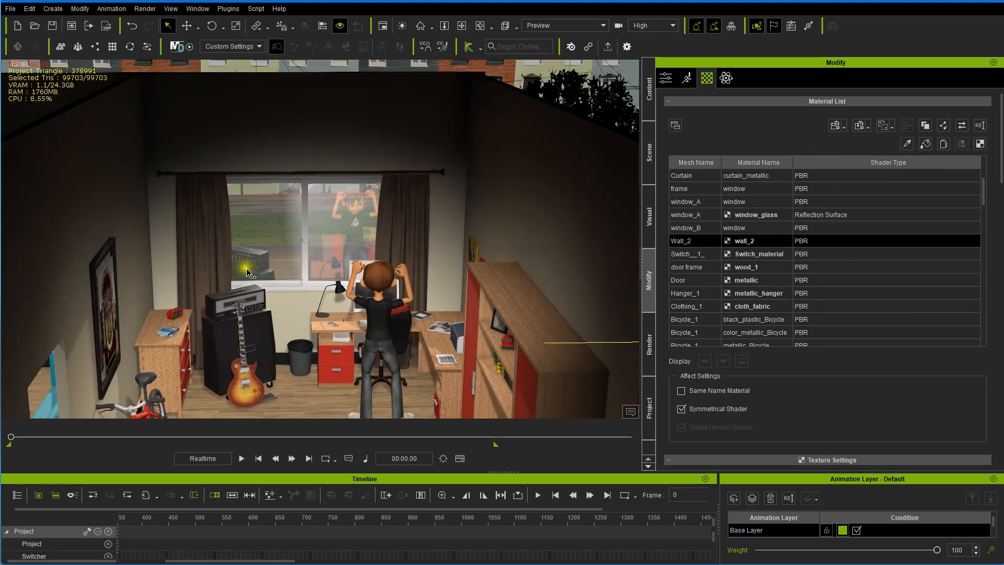
- Examine the window reflections and the light falling into the living room and the bedroom from several angles
scroll(264, 257, down, 5)
alt+drag(221, 277, 484, 282)
scroll(346, 277, up, 10)
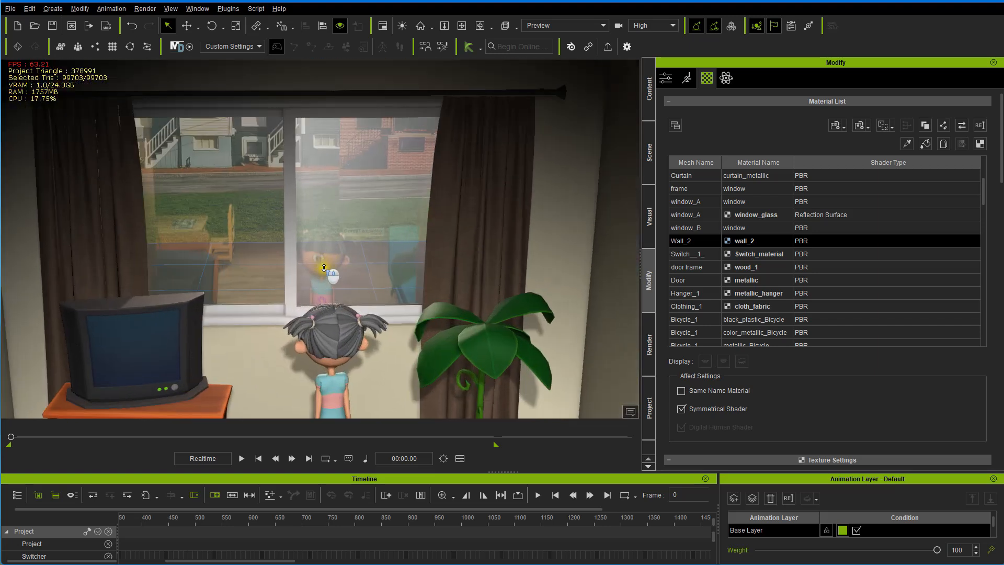
scroll(323, 268, up, 2)
mouse_move(322, 273)
right_down()
mouse_move(311, 249)
mouse_move(365, 255)
mouse_move(329, 273)
right_up()
scroll(329, 273, down, 10)
alt+drag(484, 277, 95, 277)
right_drag(94, 277, 260, 211)
scroll(139, 258, up, 5)
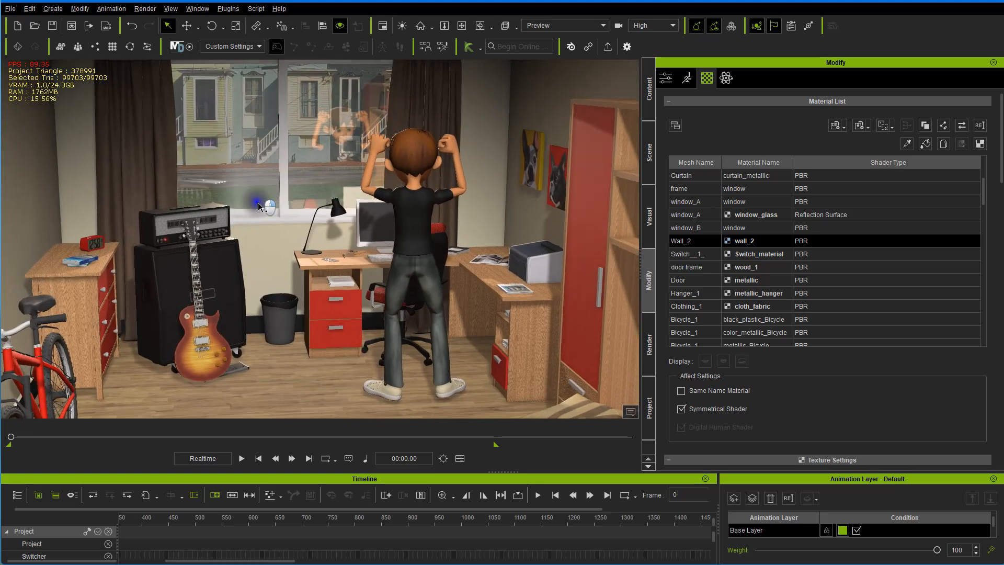
scroll(322, 233, up, 1)
scroll(322, 233, down, 10)
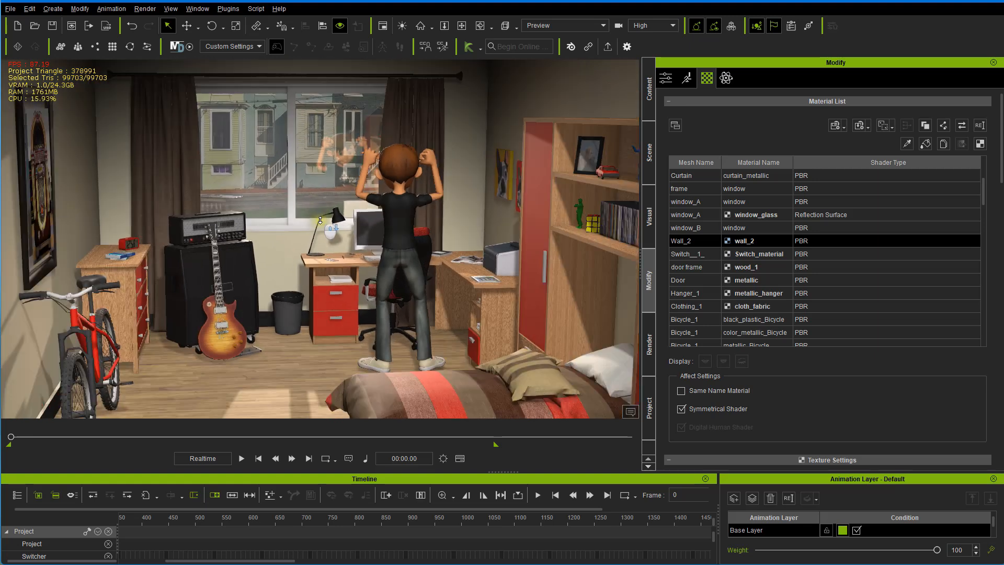
middle_drag(321, 220, 372, 253)
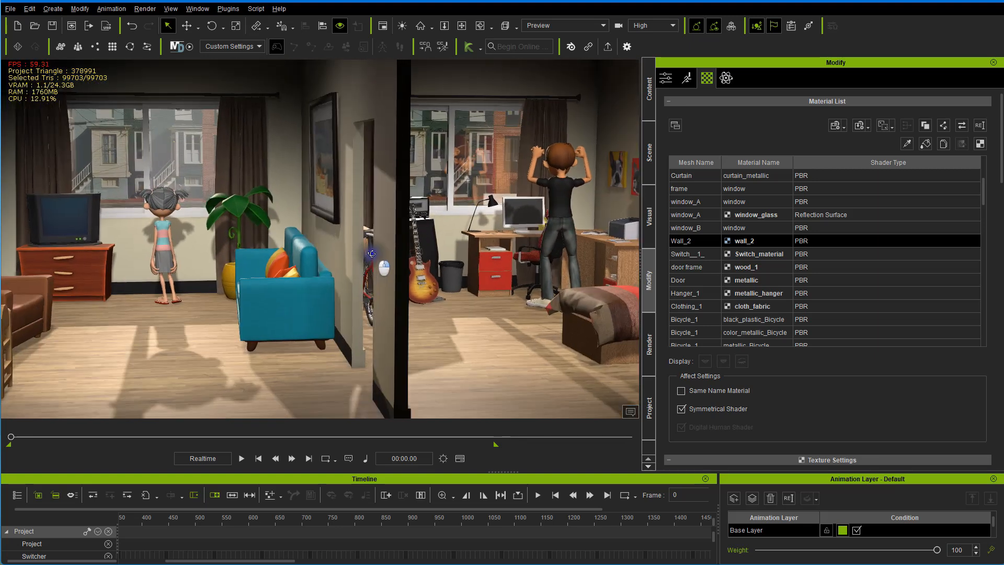
right_drag(371, 253, 371, 249)
middle_drag(386, 254, 367, 267)
- Play the animation, check the lighting through BOY_SHOULDER_CAM and GIRL_SHOULDER_CAM, and return to the first frame
key(space)
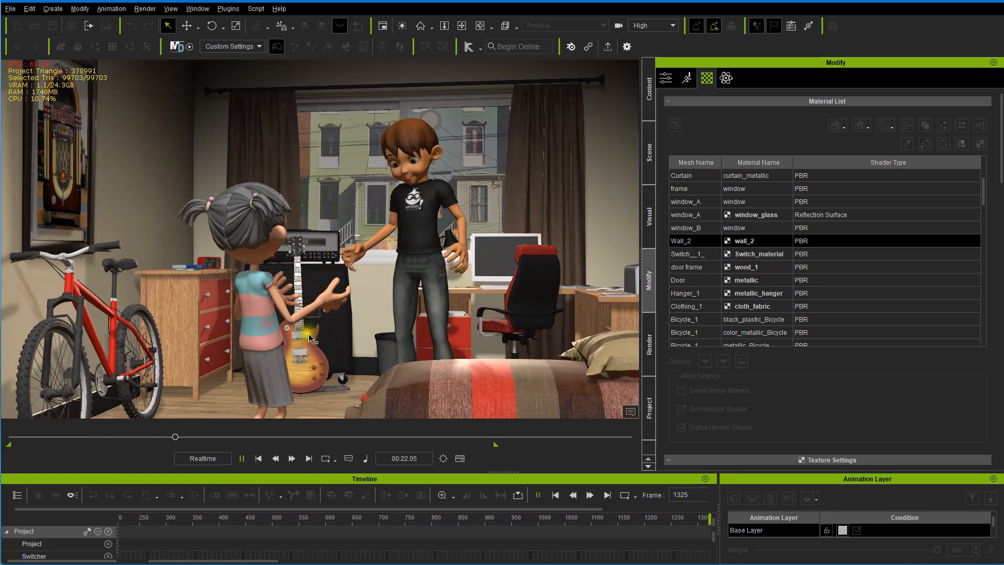
click(258, 458)
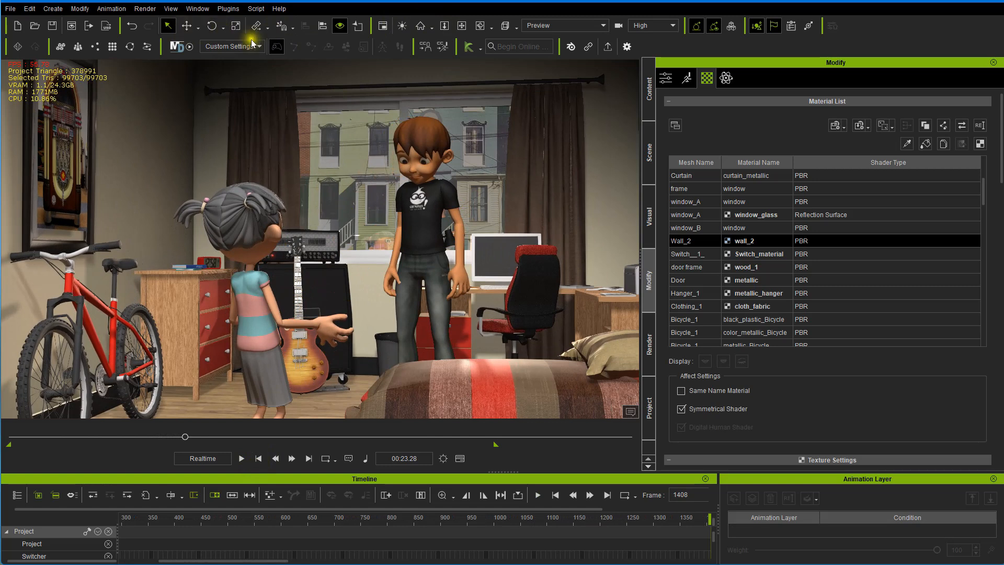
click(537, 26)
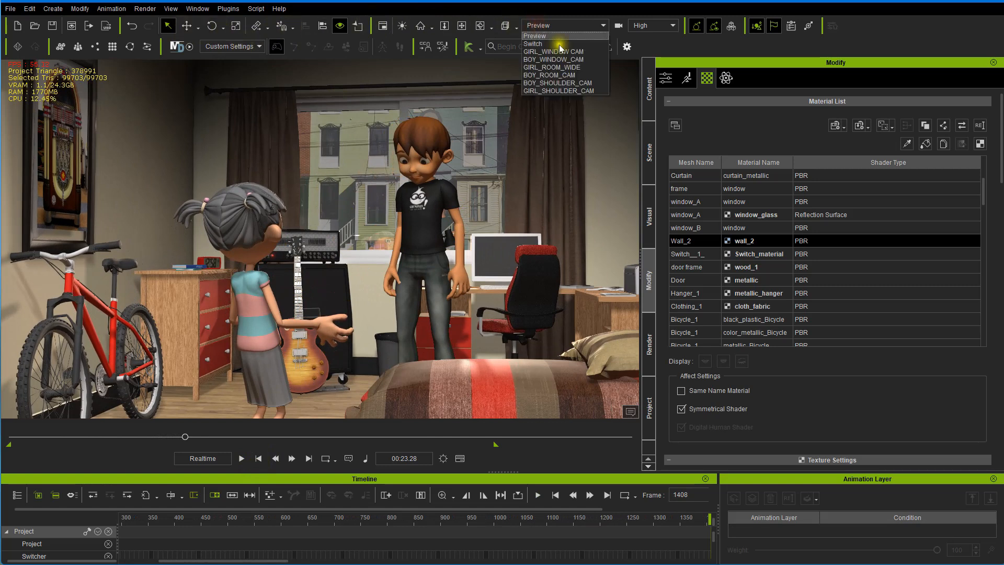
click(558, 87)
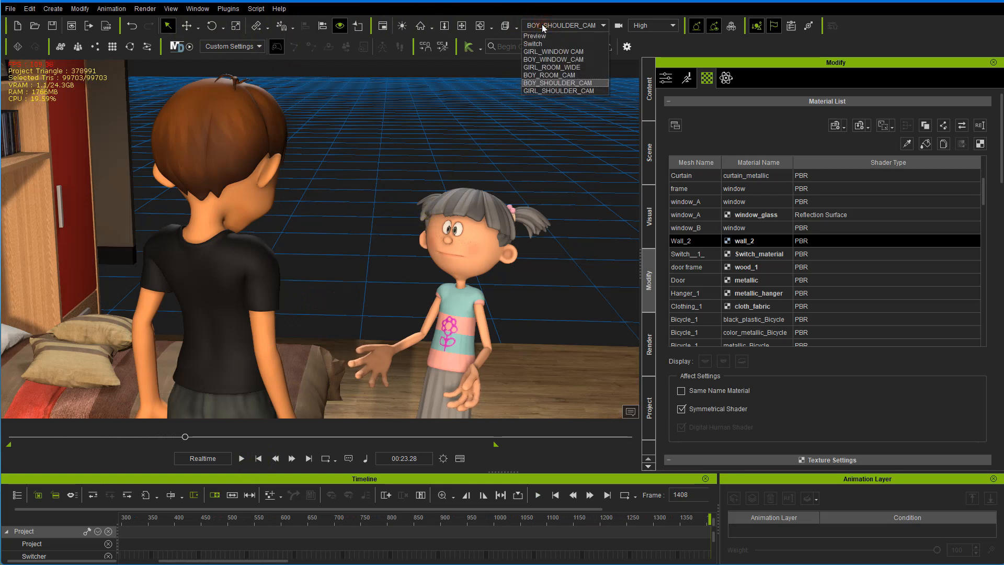
click(548, 91)
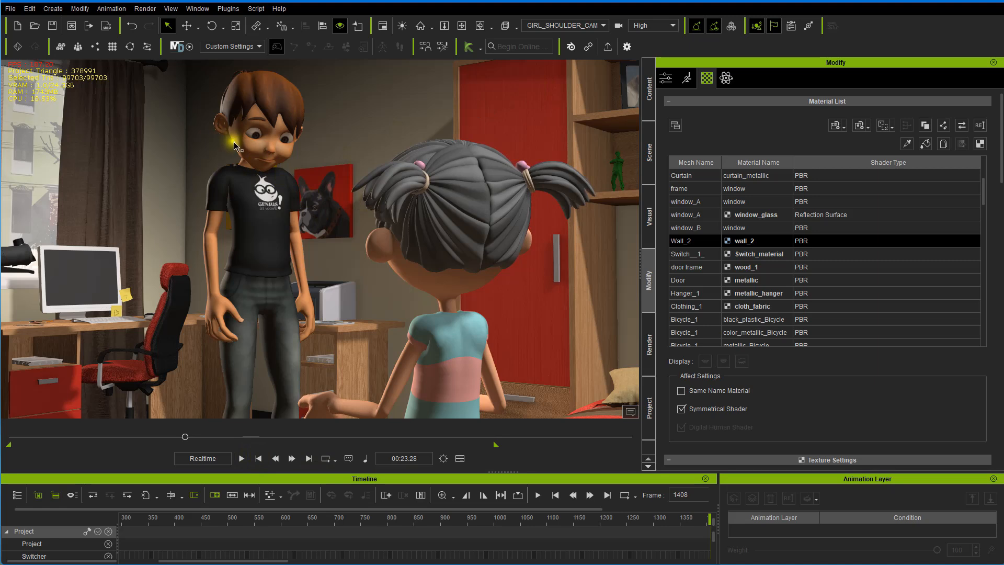
click(259, 458)
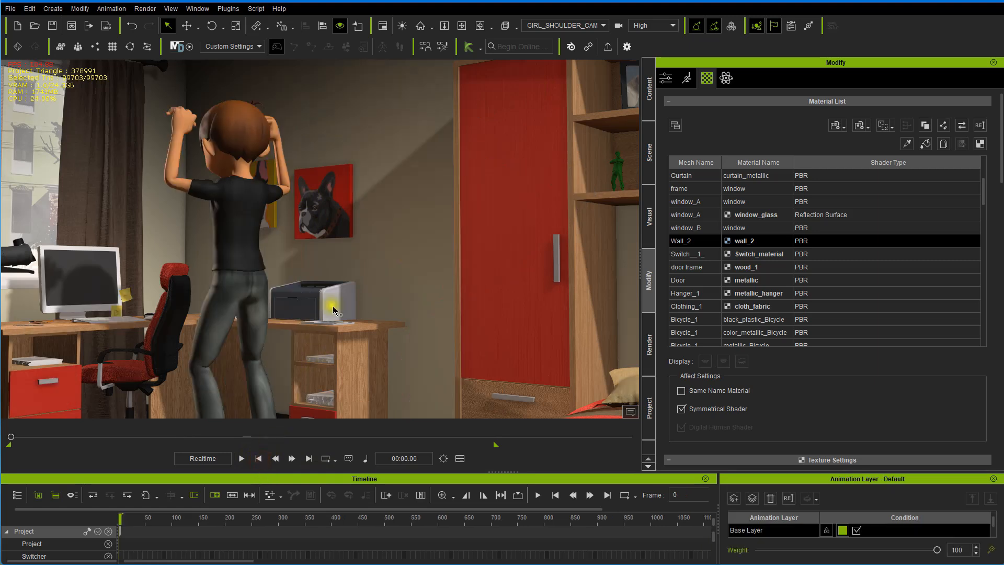
- Open the scene's image-based lighting (IBL) settings with both rooms in view
scroll(429, 270, down, 10)
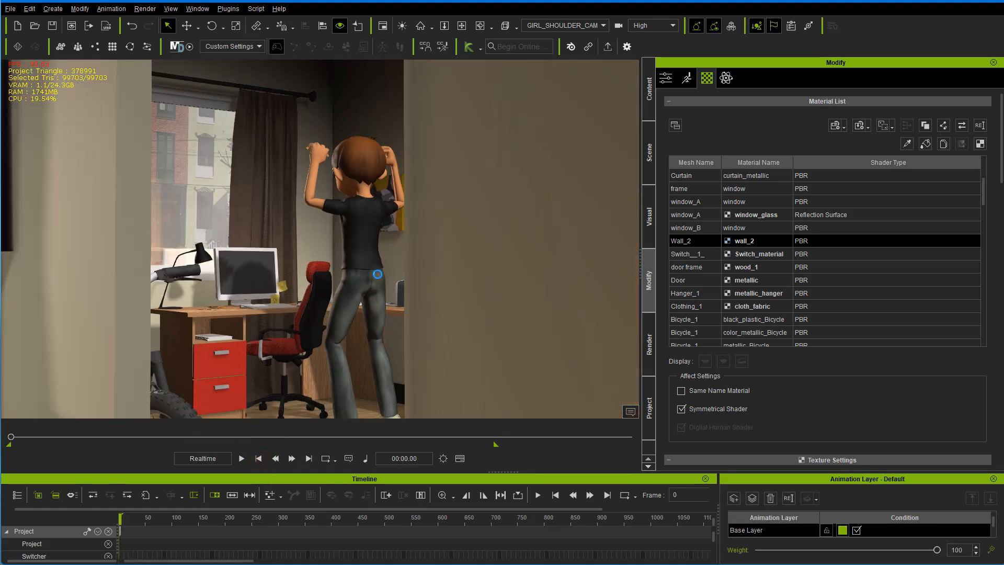
right_drag(368, 269, 264, 281)
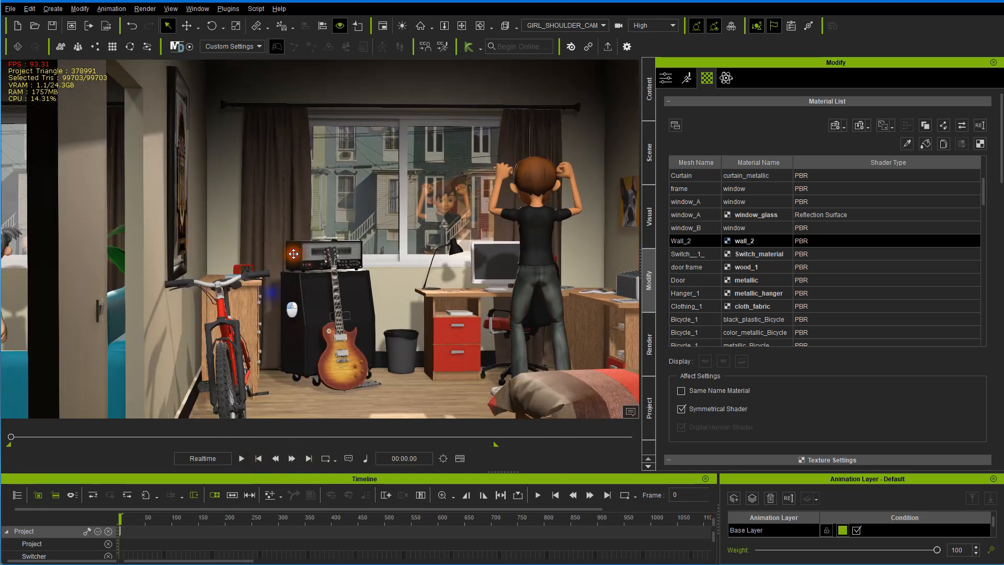
right_drag(281, 242, 366, 222)
scroll(379, 216, down, 3)
scroll(379, 216, down, 2)
middle_drag(476, 195, 480, 234)
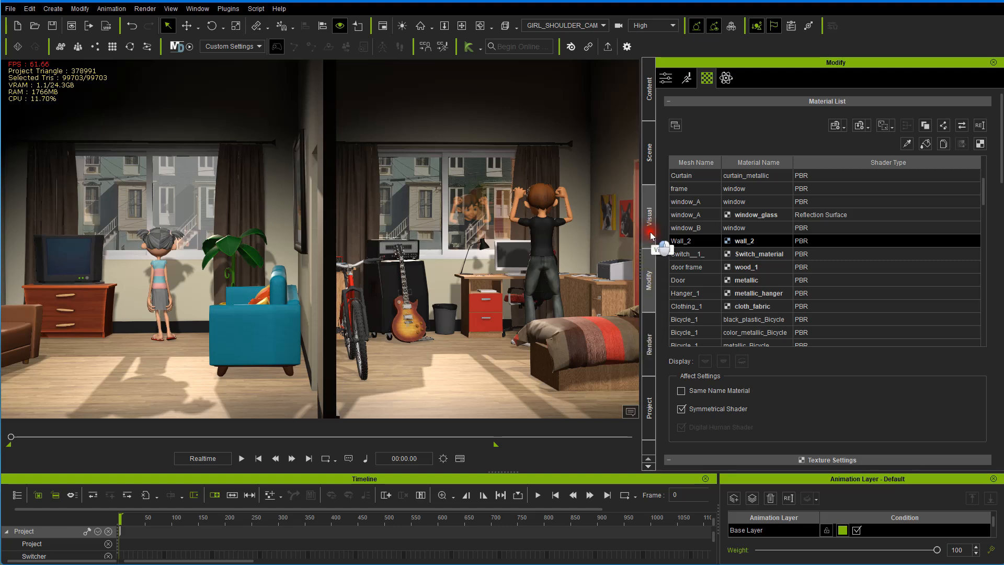
click(650, 233)
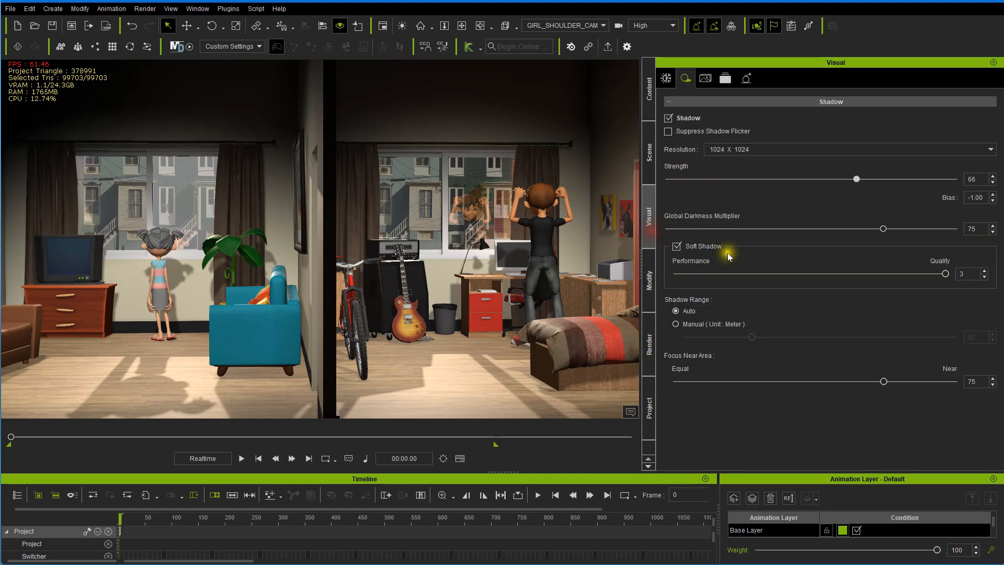
click(666, 80)
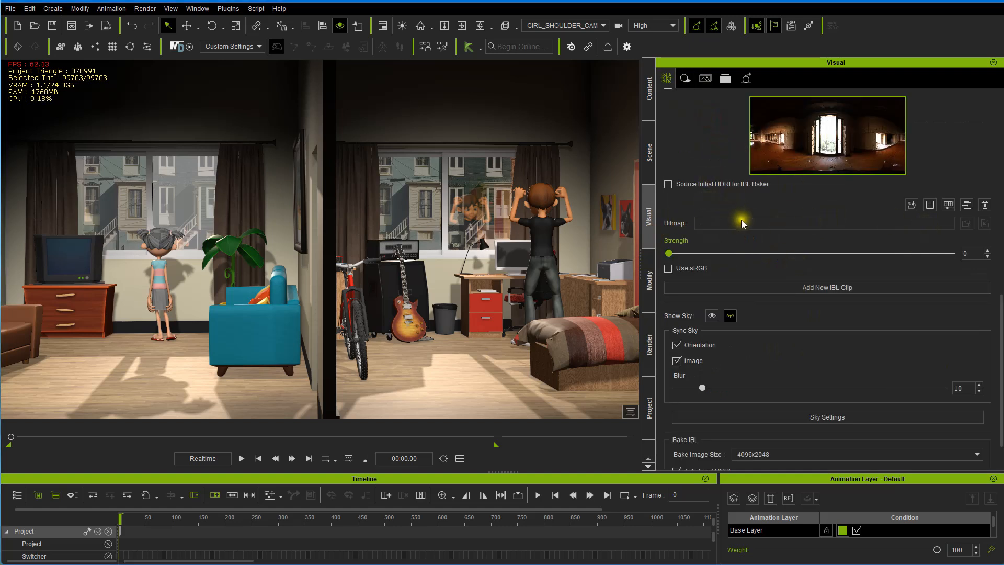
- Set the Image Based Lighting strength to 2
scroll(740, 222, up, 3)
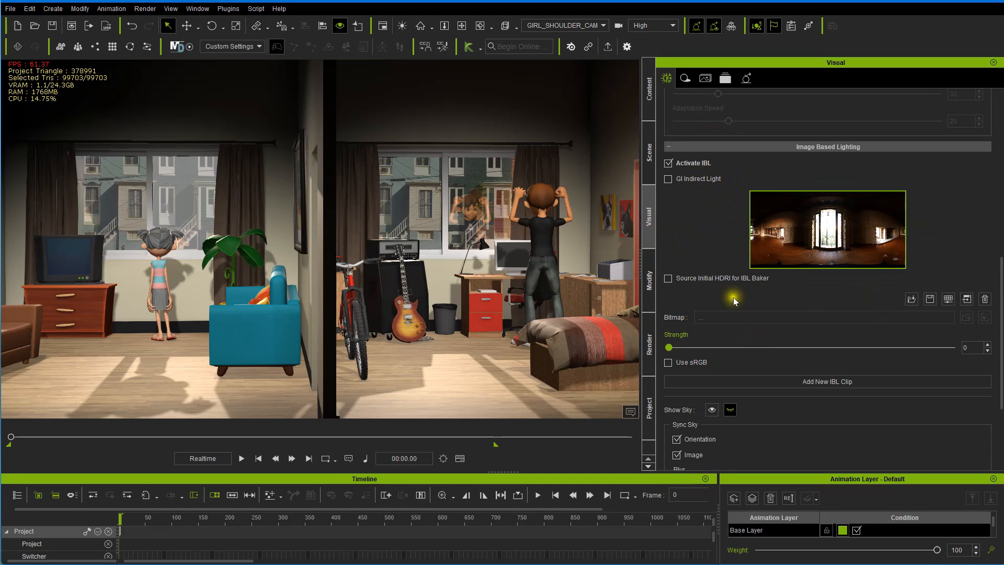
mouse_move(670, 349)
mouse_down()
mouse_move(682, 345)
mouse_move(672, 344)
mouse_up()
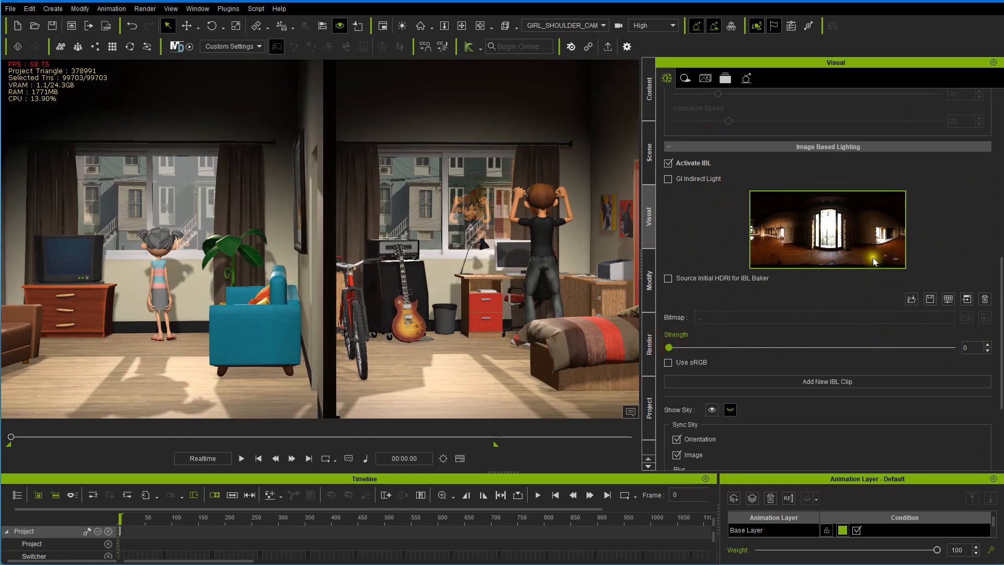
double_click(987, 345)
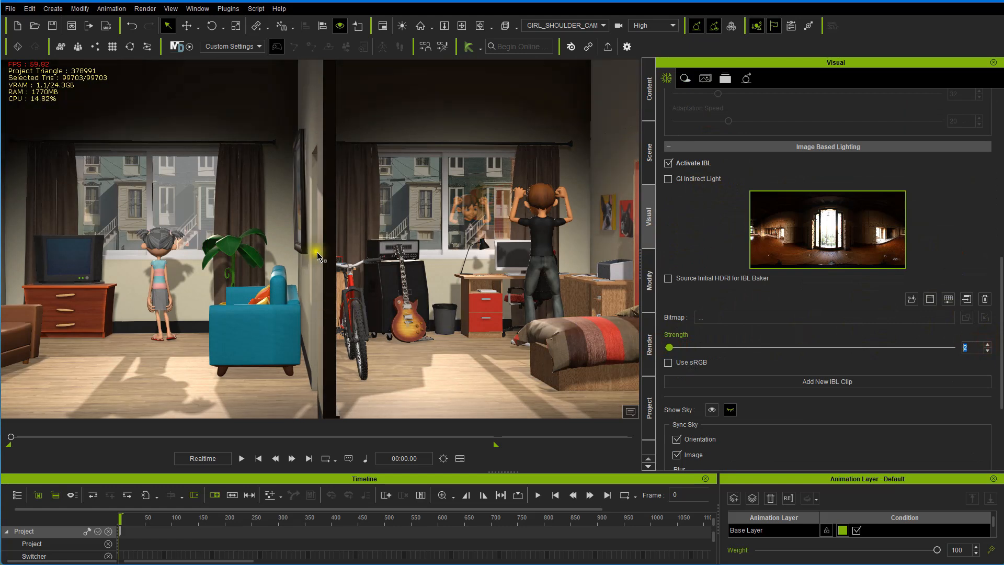
- Examine the lighting on the bike, guitar, sofa and characters in both rooms from several angles
alt+drag(317, 238, 282, 237)
alt+right_drag(282, 237, 238, 234)
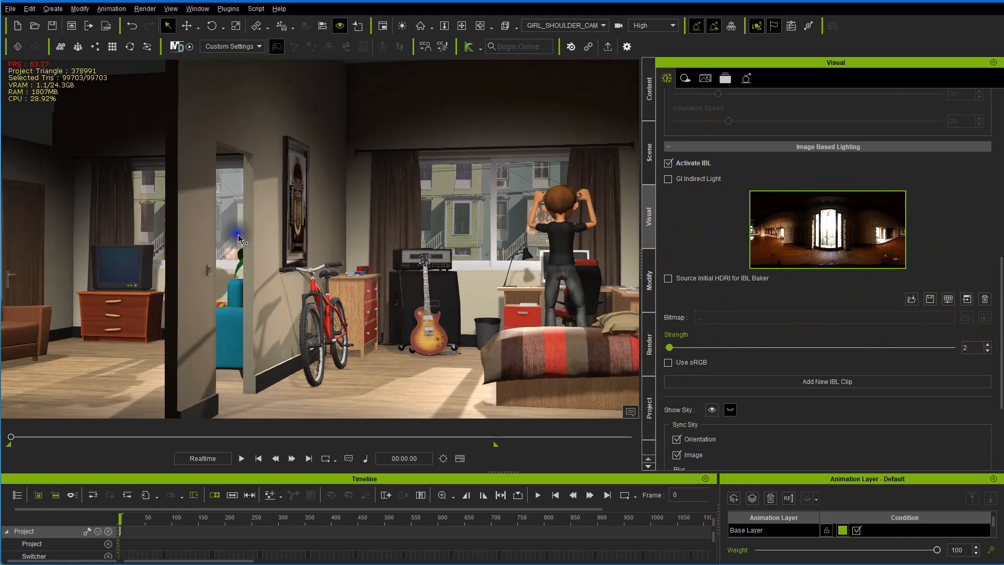
scroll(307, 240, up, 2)
alt+drag(348, 245, 372, 220)
mouse_move(372, 221)
alt+right_down()
mouse_move(342, 222)
mouse_move(387, 227)
alt+right_up()
alt+drag(387, 227, 392, 226)
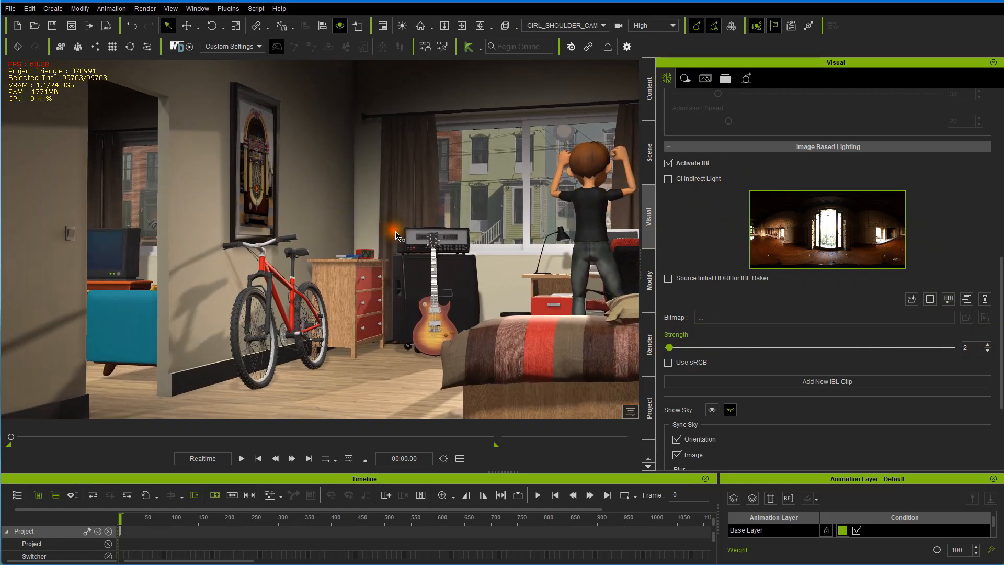
alt+right_drag(392, 227, 354, 230)
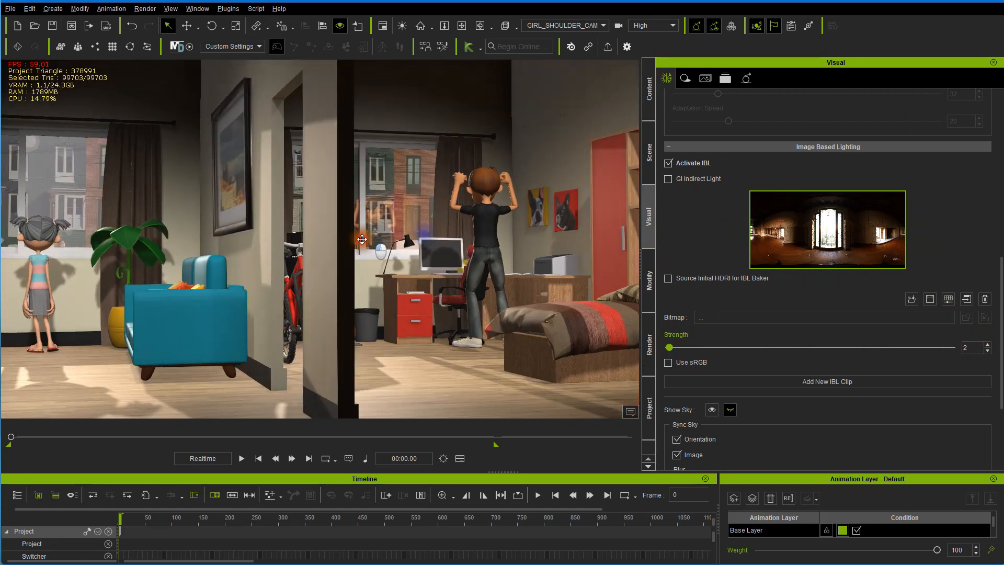
alt+drag(418, 226, 484, 237)
scroll(458, 255, up, 3)
scroll(538, 242, down, 2)
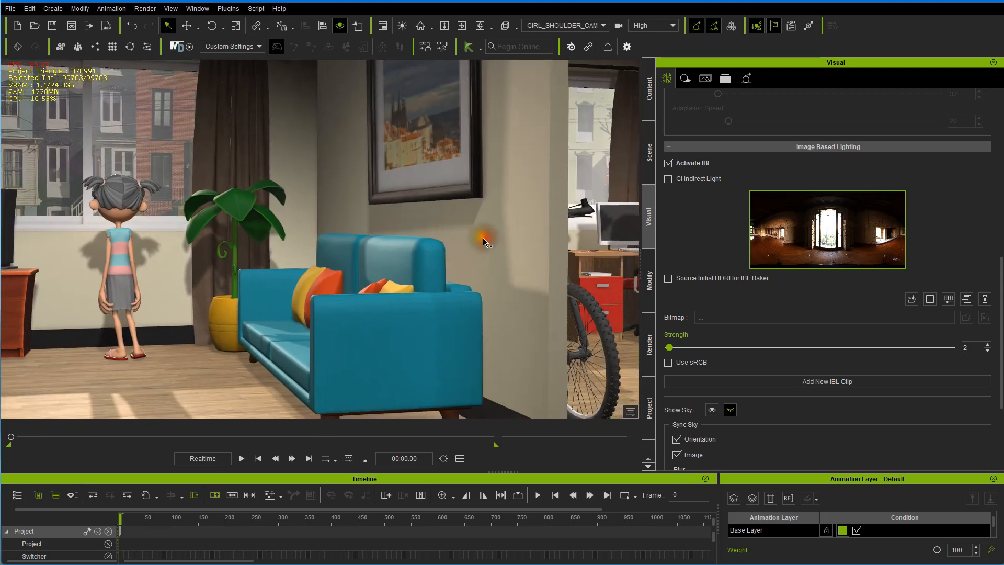
scroll(478, 238, down, 2)
scroll(478, 237, down, 2)
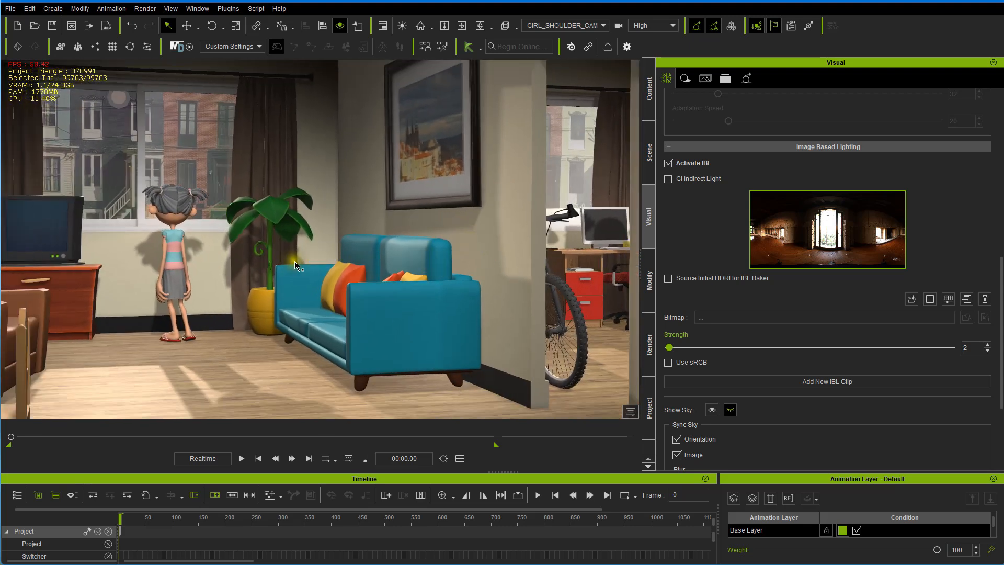
alt+drag(485, 284, 466, 287)
alt+right_drag(466, 287, 556, 266)
alt+drag(555, 267, 273, 282)
scroll(319, 272, up, 3)
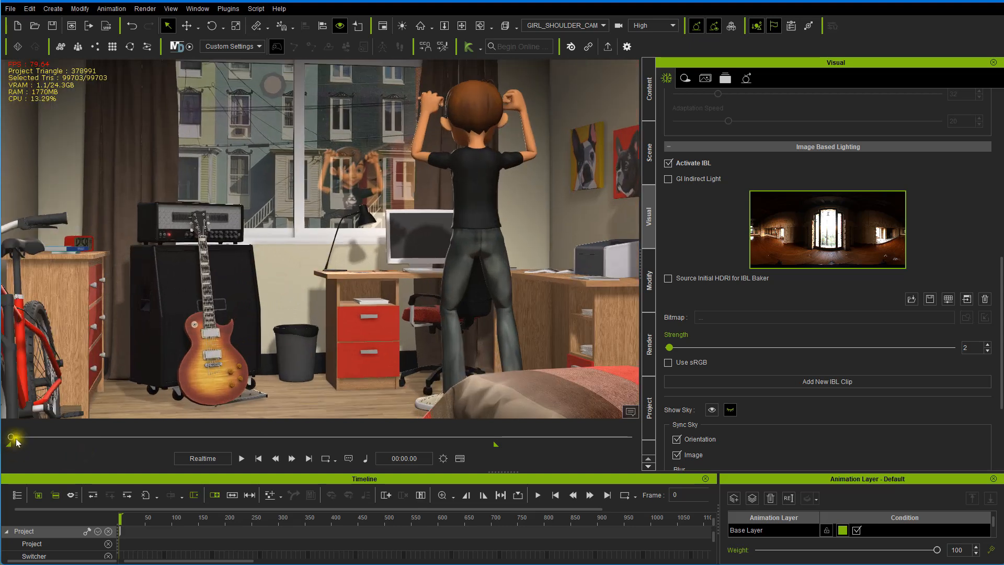
- Move the playhead to frame 1358 and frame the girl and boy close up in the bedroom
drag(17, 441, 180, 435)
scroll(346, 254, up, 6)
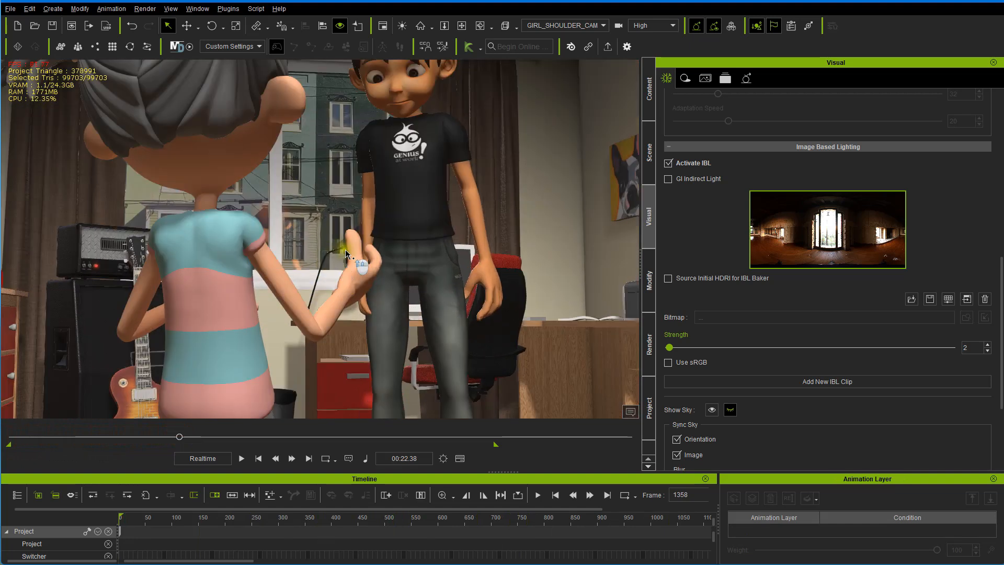
scroll(345, 255, down, 3)
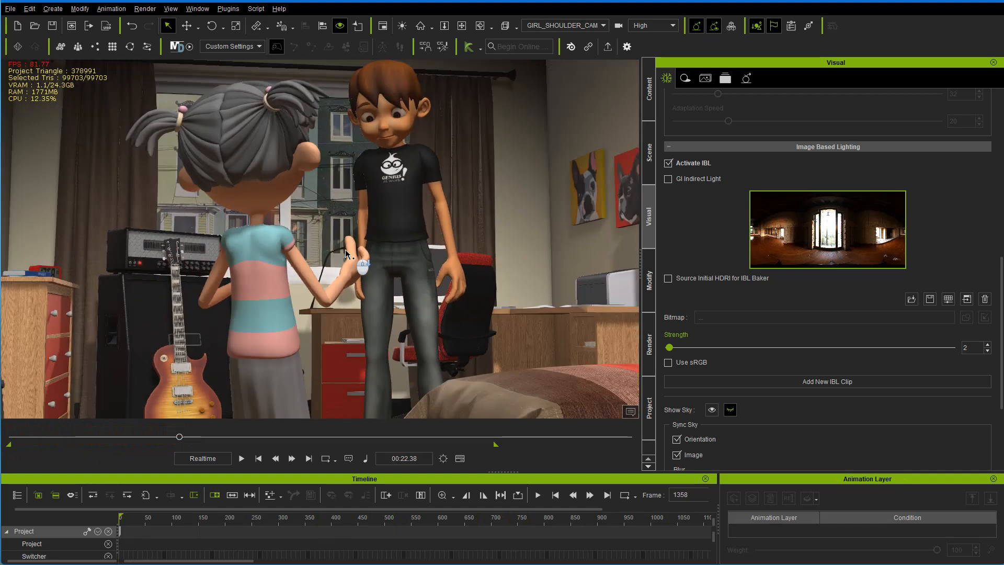
mouse_move(345, 254)
right_down()
mouse_move(437, 260)
mouse_move(339, 261)
right_up()
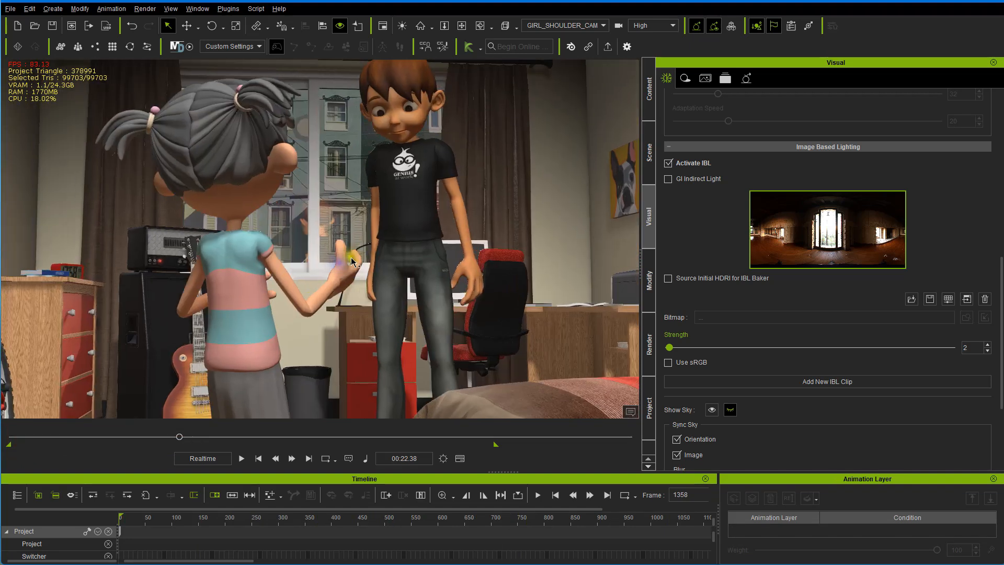
middle_drag(339, 261, 343, 304)
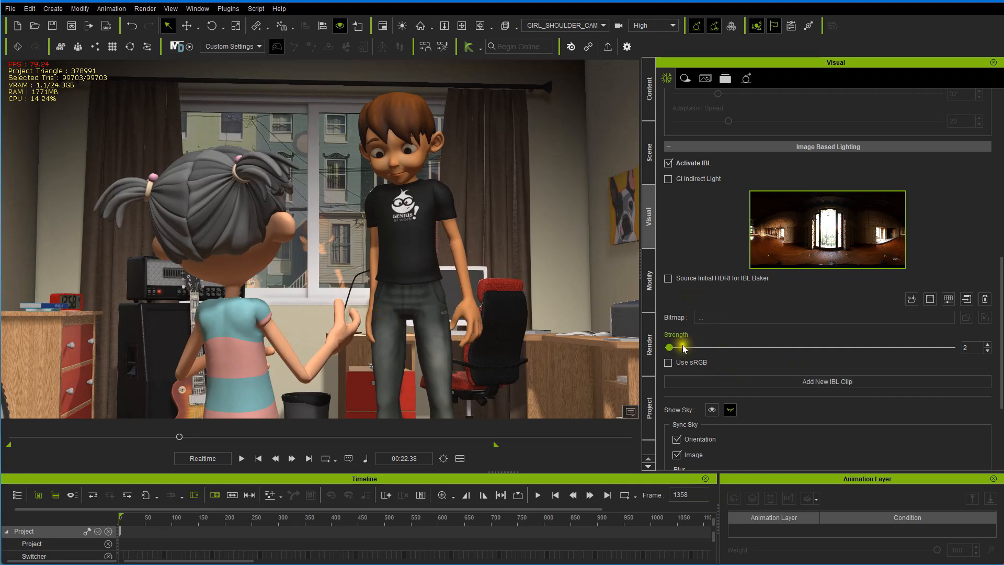
- Lower the Image Based Lighting strength to 0 for comparison, and restore it to 2
mouse_move(669, 348)
mouse_down()
mouse_move(681, 345)
mouse_move(668, 346)
mouse_up()
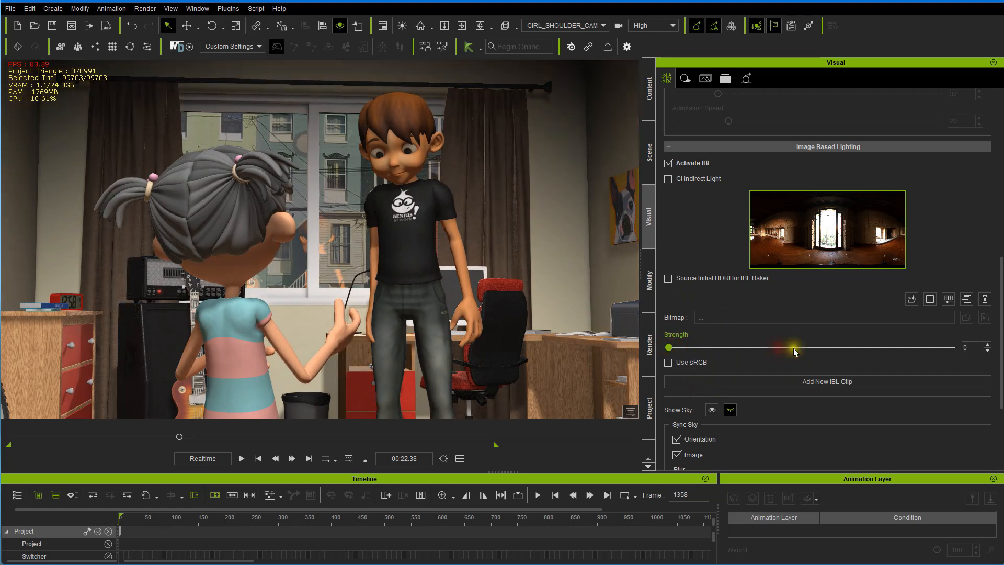
click(987, 346)
click(987, 346)
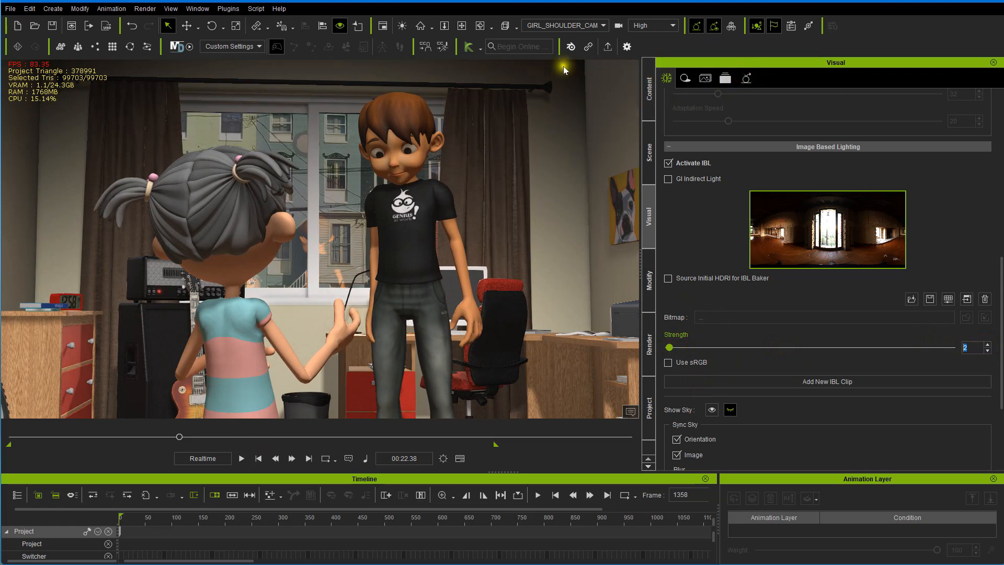
- Switch the two global illumination options off and back on one after the other to compare the lighting
click(697, 29)
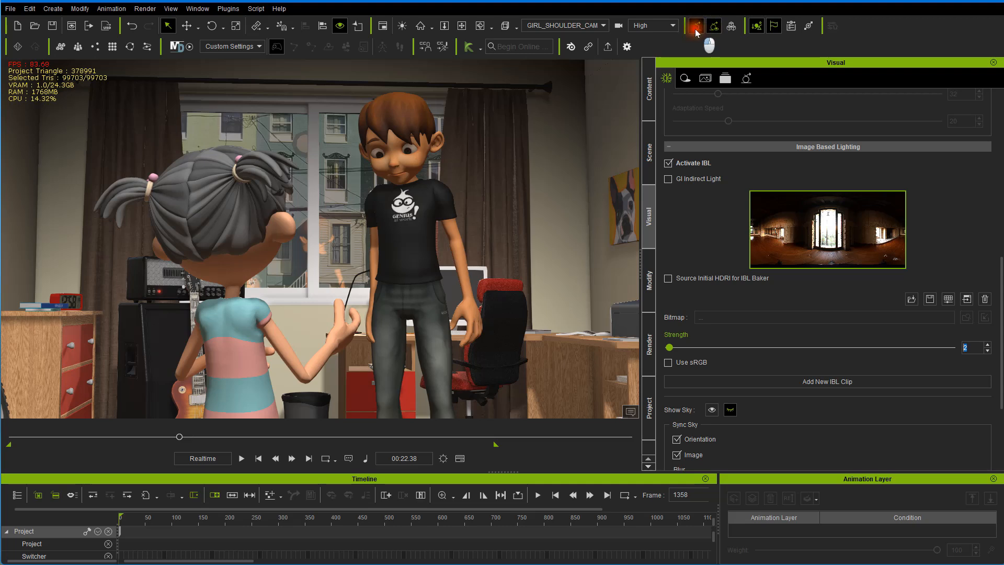
click(695, 30)
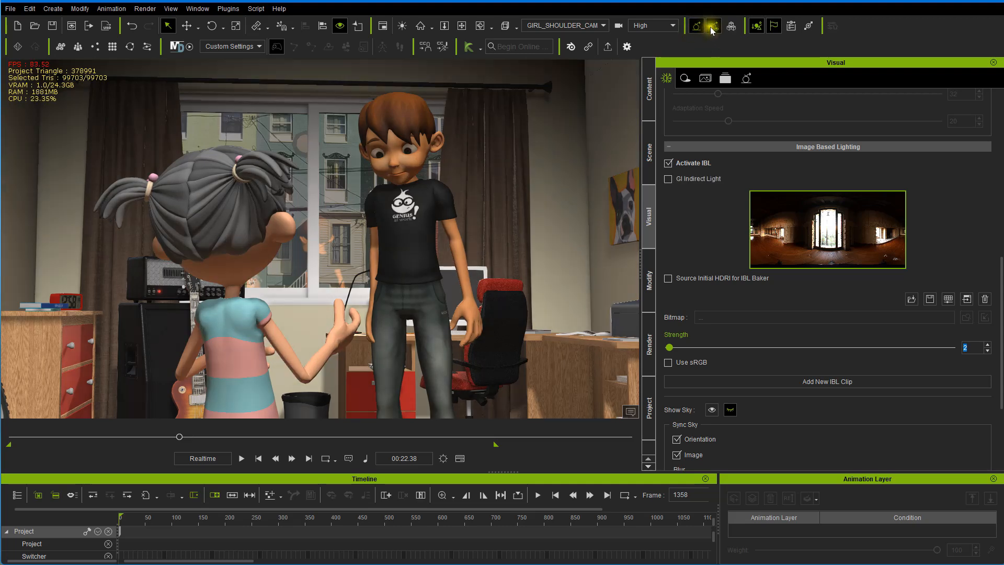
click(714, 27)
click(713, 28)
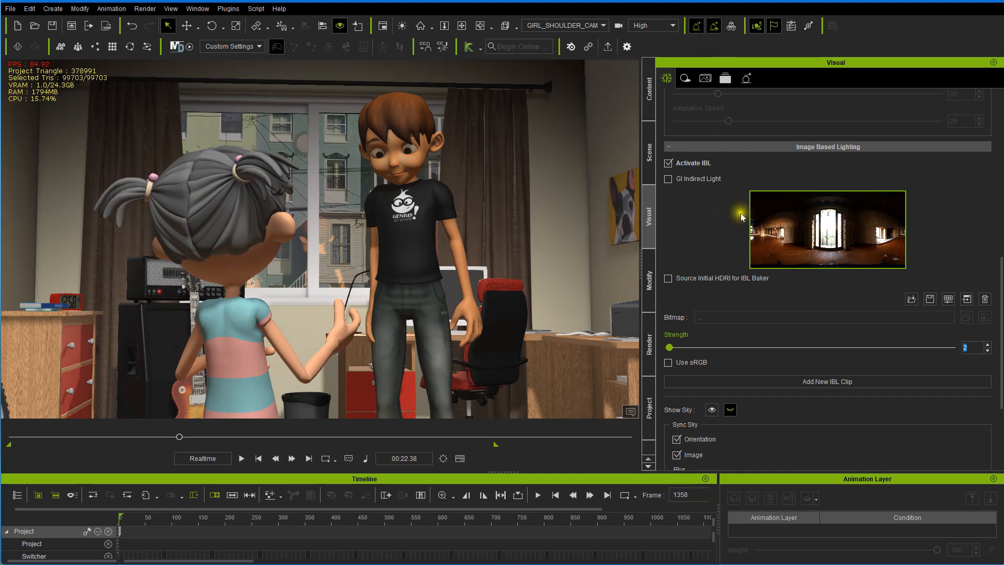
- Set the diffuse bounce strength of the global illumination to 2.2 at frame 1358
scroll(750, 213, up, 3)
click(747, 79)
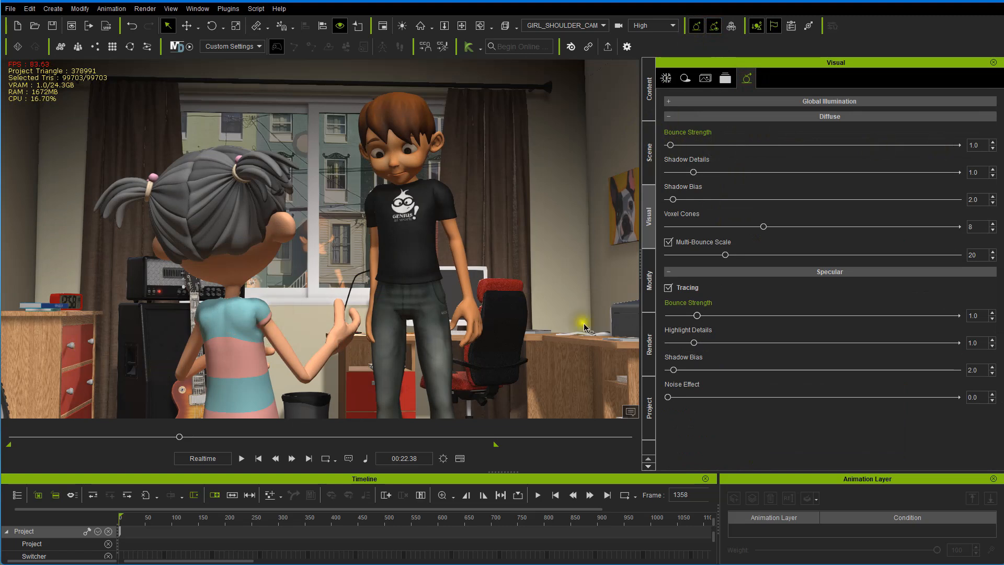
drag(670, 148, 676, 148)
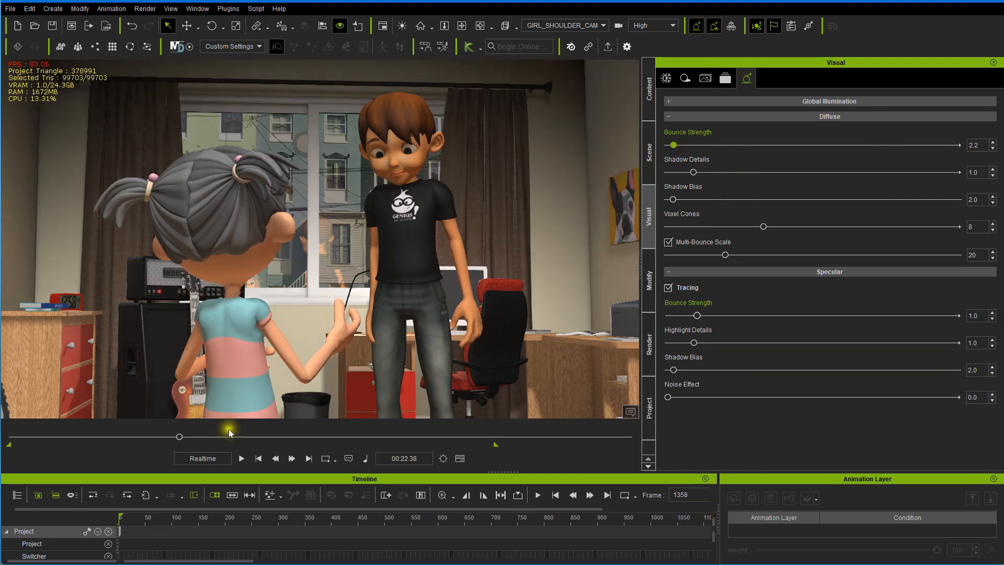
- Scrub through the animation, return to frame 0 and set the diffuse bounce strength to 2.2 there
drag(179, 438, 154, 442)
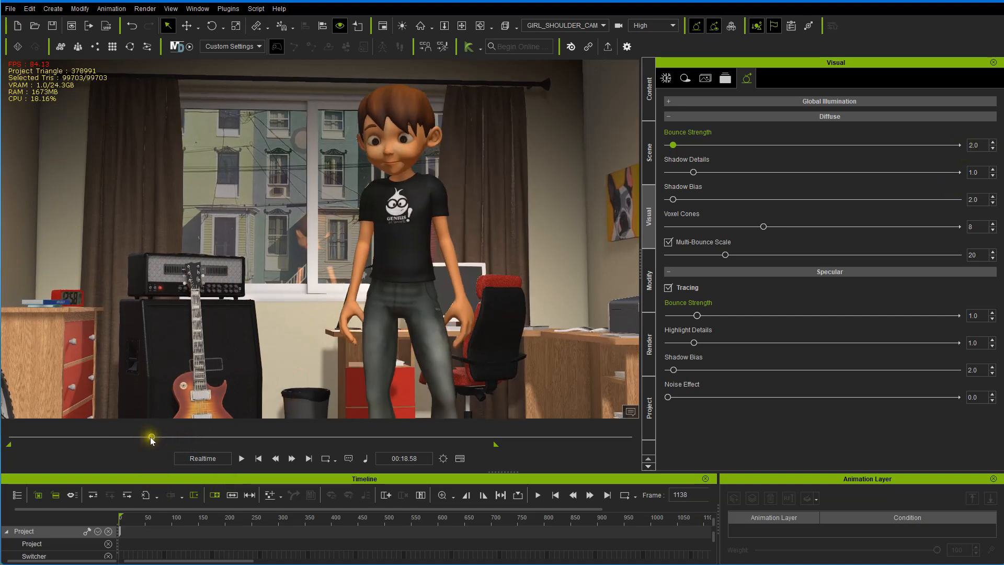
drag(150, 438, 199, 436)
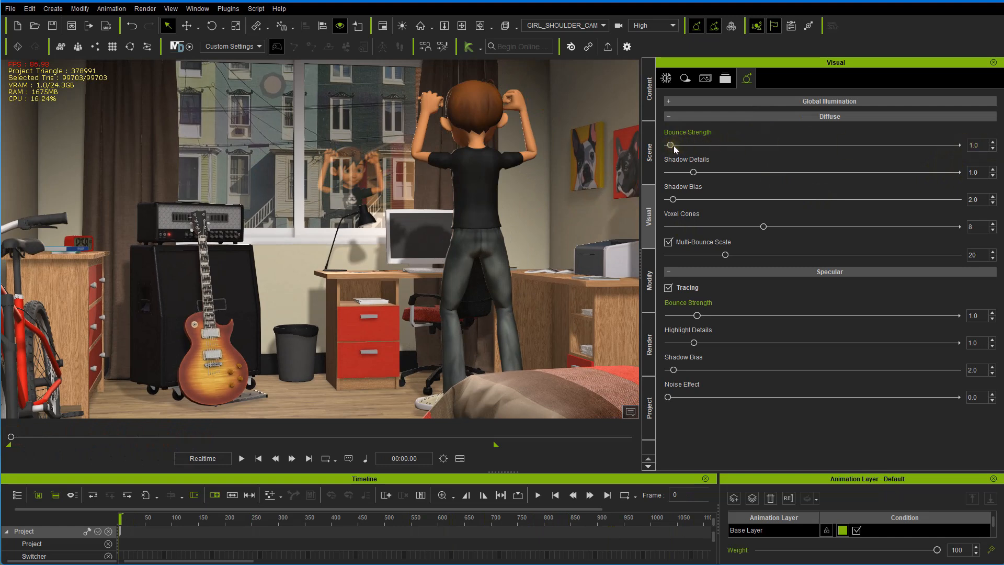
drag(674, 147, 679, 147)
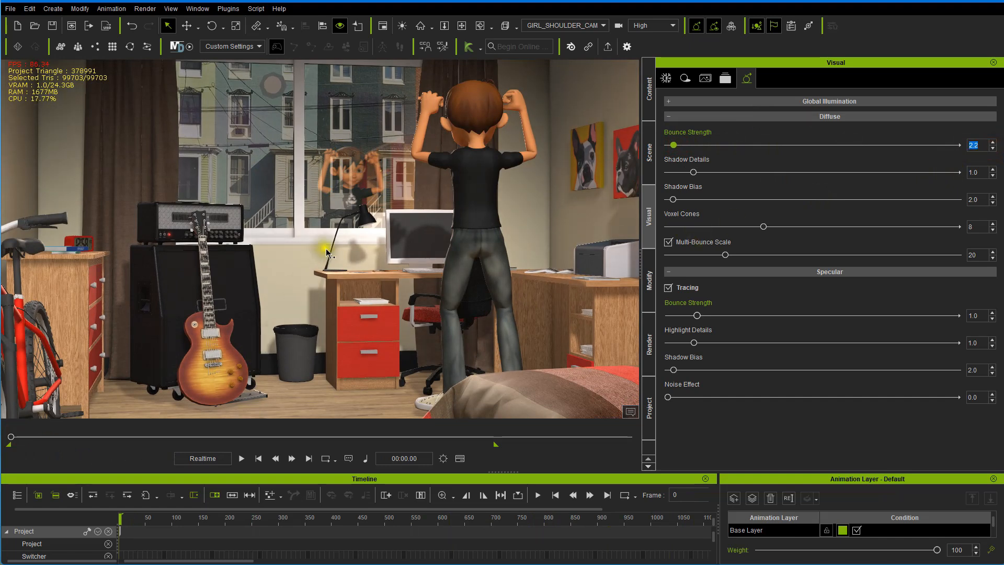
- Lower the global shadow strength to 42 while viewing both rooms
scroll(325, 247, down, 5)
scroll(325, 240, down, 5)
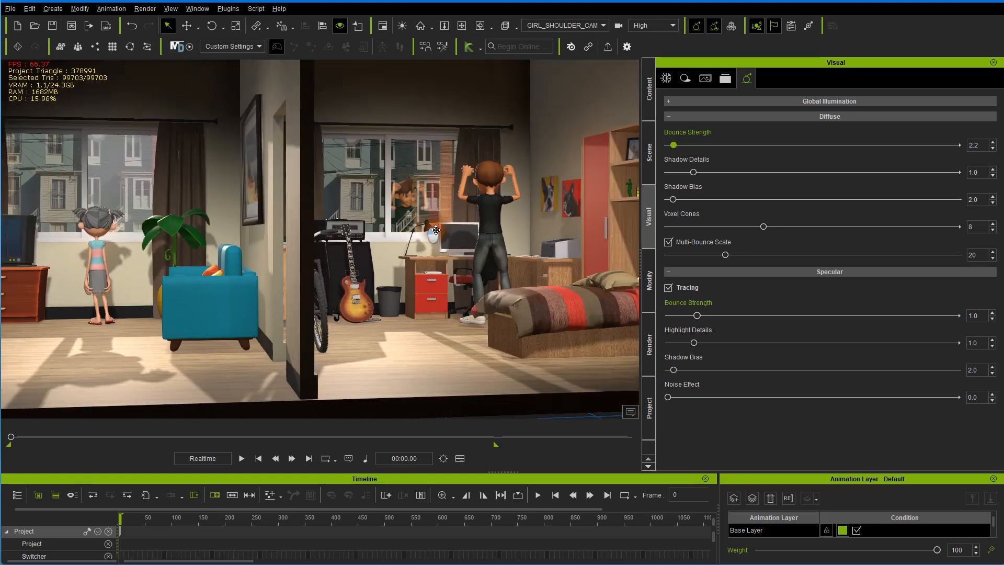
middle_drag(402, 241, 480, 206)
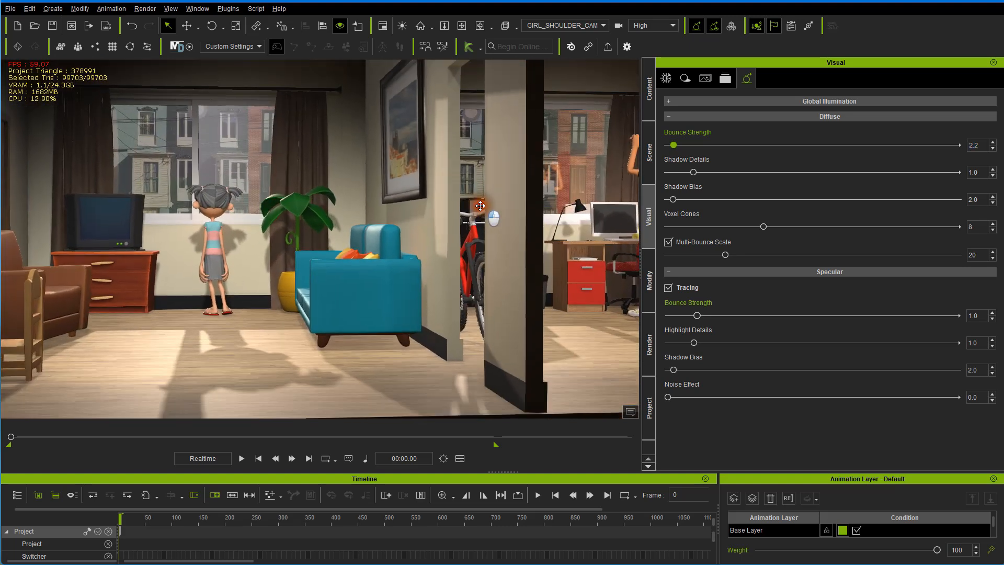
click(688, 83)
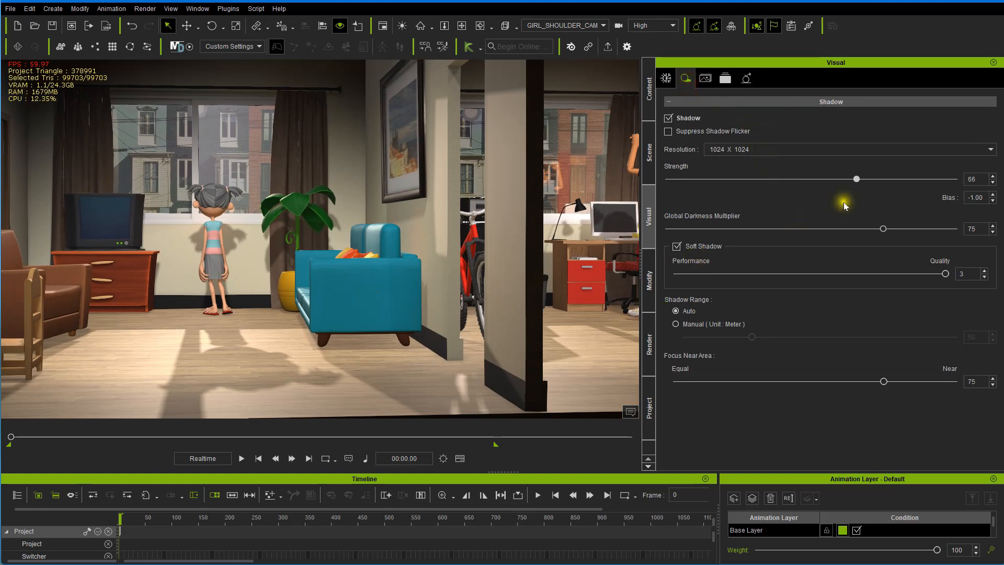
drag(855, 179, 784, 181)
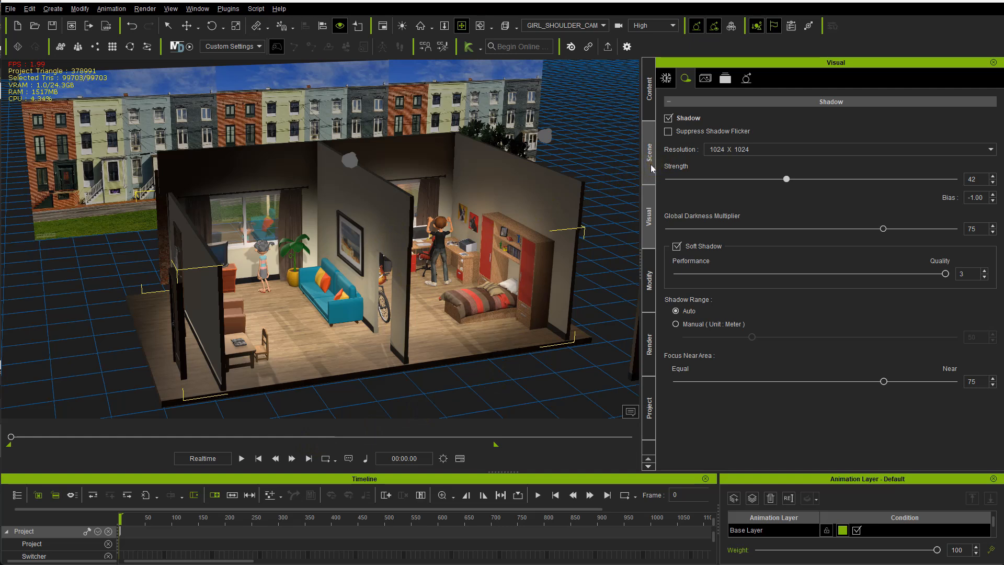
- Deactivate the lights Spotlight, Spotlight_0, Spotlight_1 and Spotlight_2 in the scene
click(650, 157)
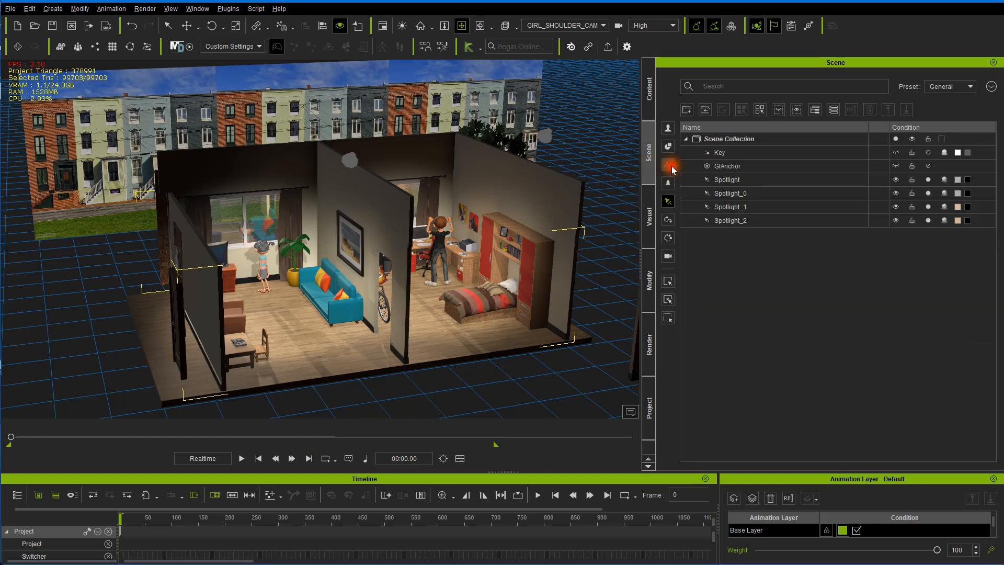
click(786, 220)
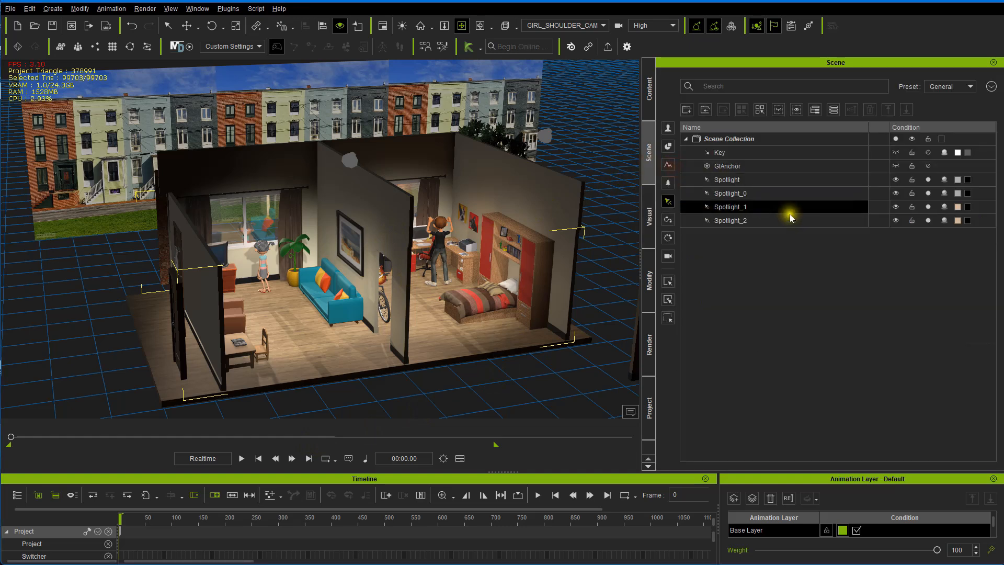
click(928, 220)
click(928, 206)
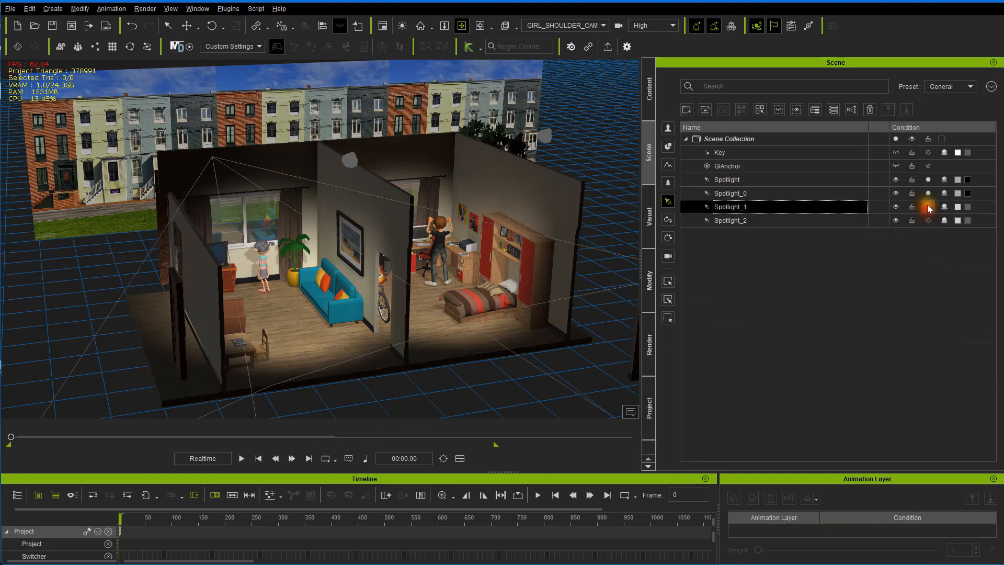
click(929, 193)
click(928, 180)
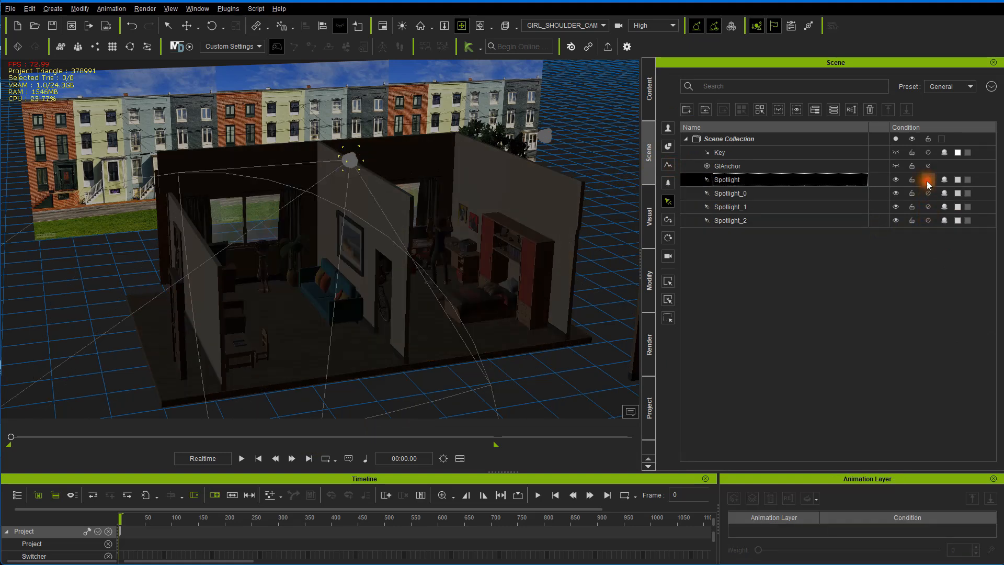
- Hide Spotlight, Spotlight_0, Spotlight_1 and Spotlight_2 from the viewport
click(895, 193)
click(895, 207)
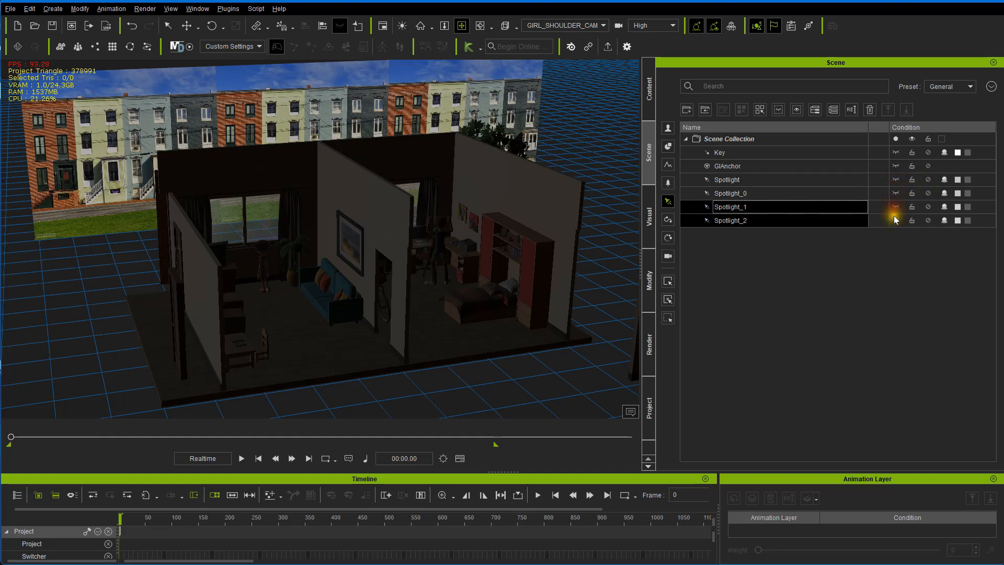
click(896, 220)
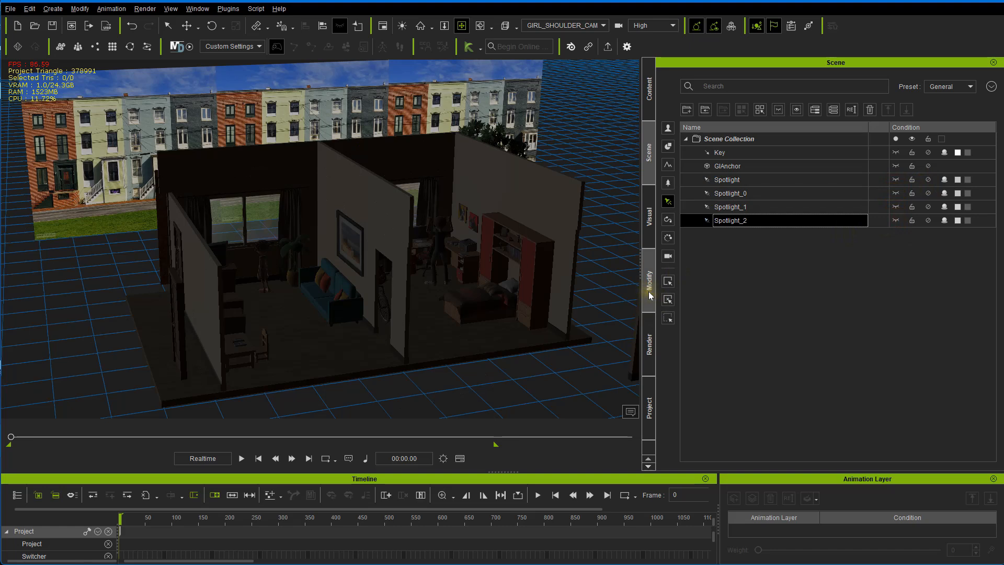
- Lower the image based lighting strength to 0
click(649, 217)
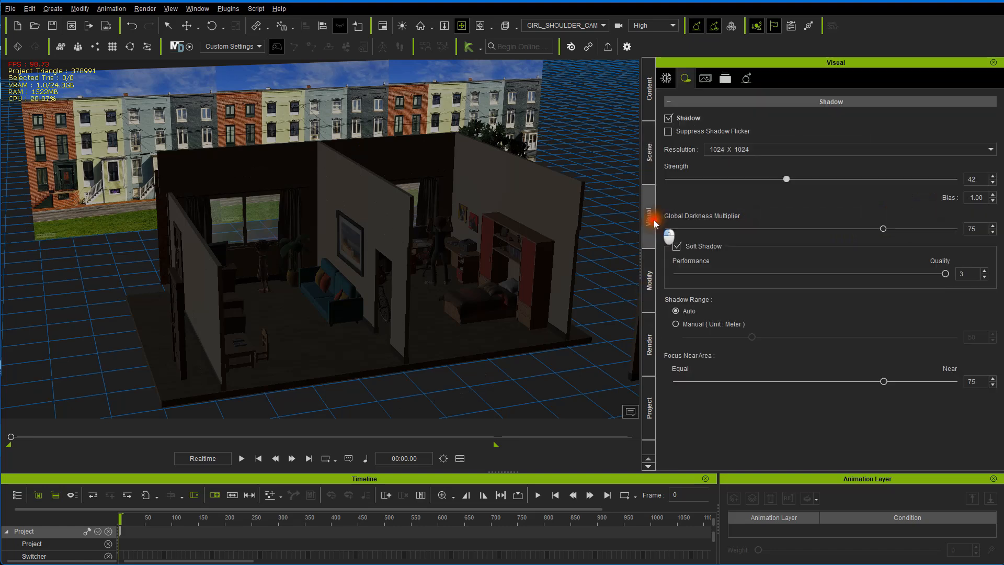
click(666, 78)
scroll(781, 301, down, 3)
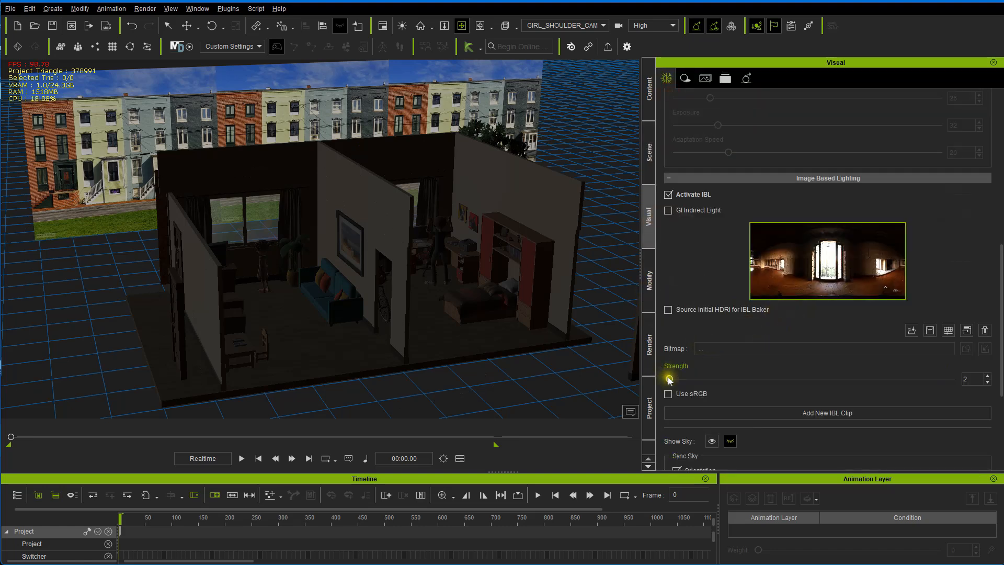
drag(669, 379, 629, 375)
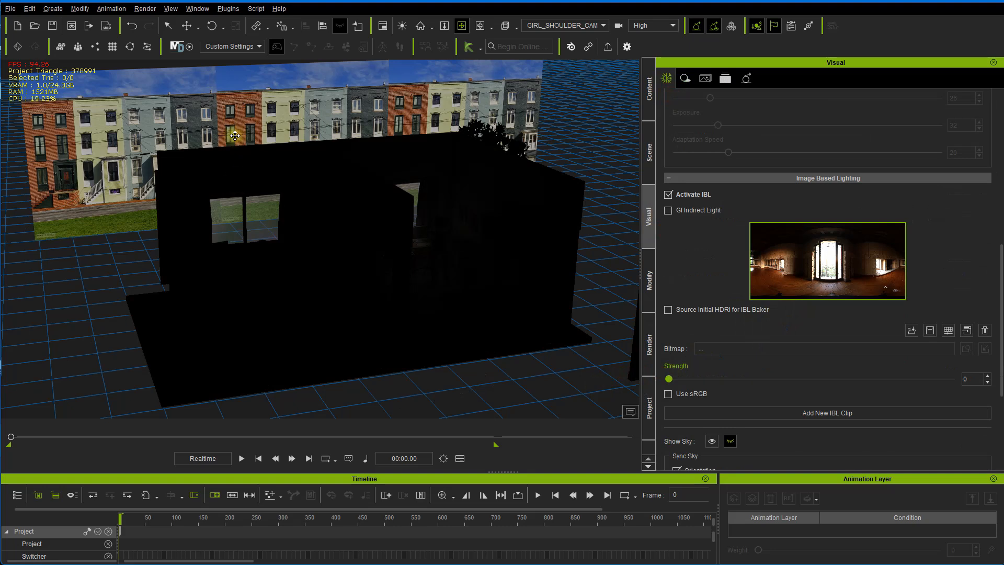
- Add an oval GI emissive plane light to the scene
right_drag(380, 215, 384, 233)
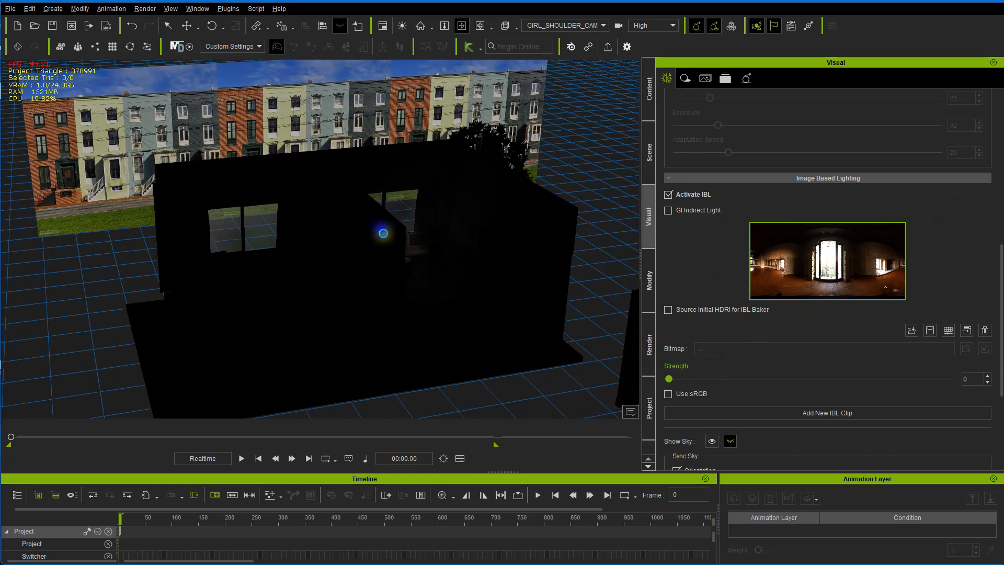
scroll(383, 234, up, 3)
drag(385, 233, 418, 243)
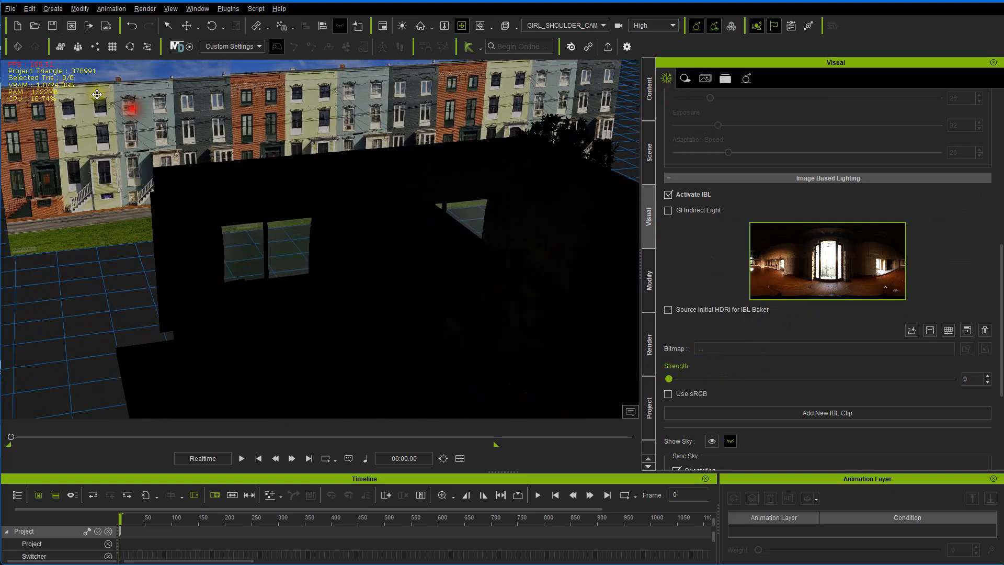
click(56, 10)
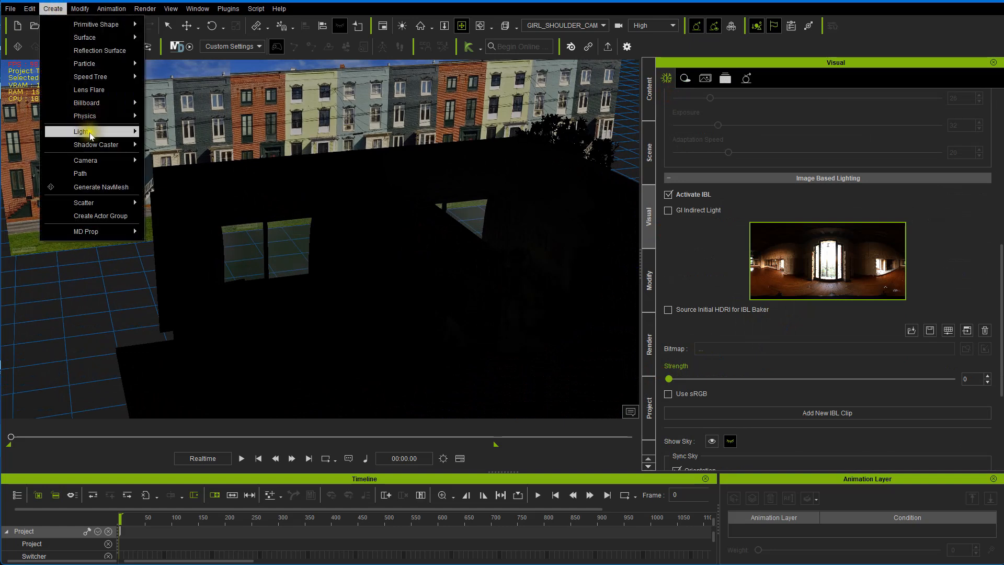
mouse_move(92, 135)
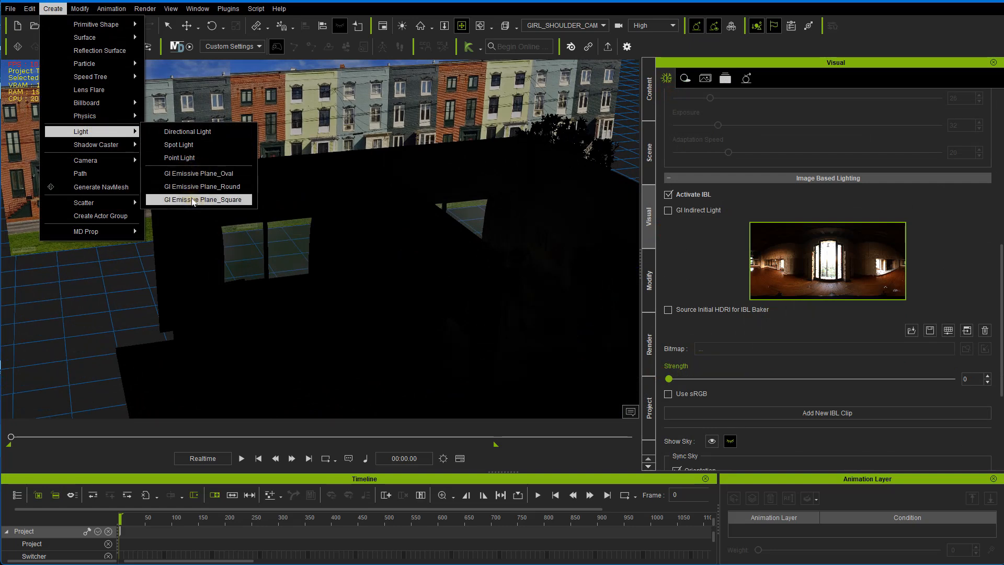
click(189, 173)
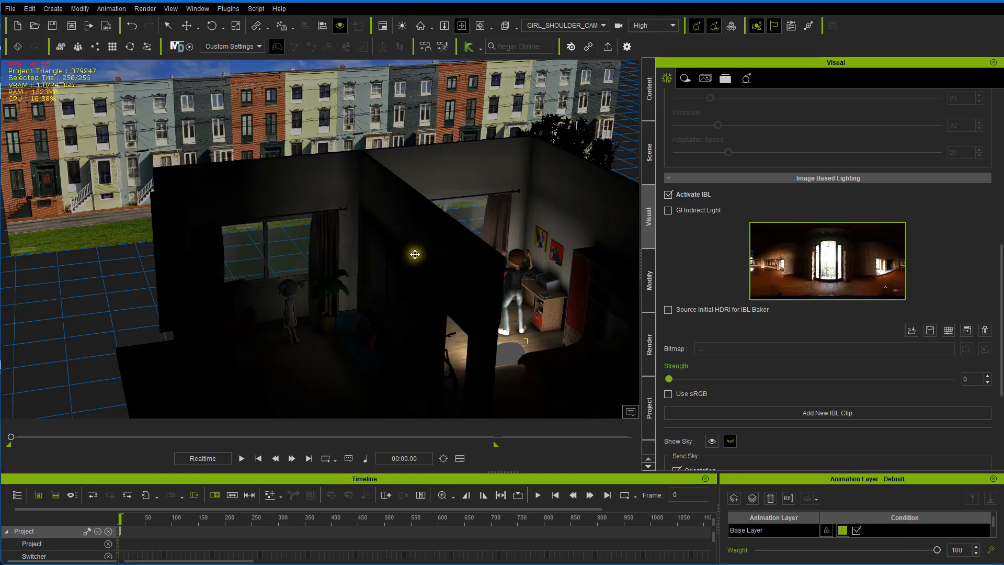
- Raise the emissive plane from the bedroom floor to about window height
drag(407, 259, 269, 190)
right_drag(270, 190, 259, 240)
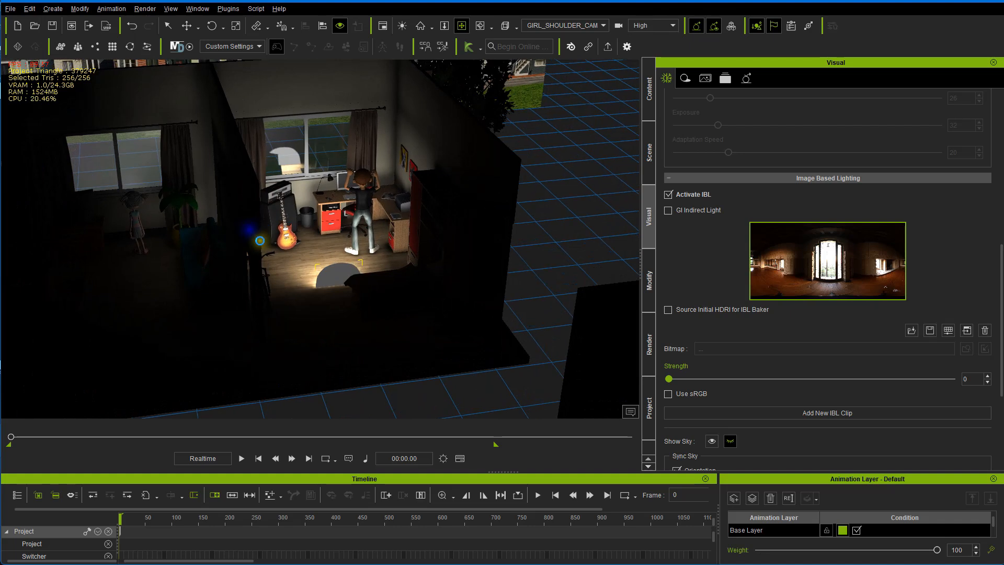
drag(259, 240, 273, 268)
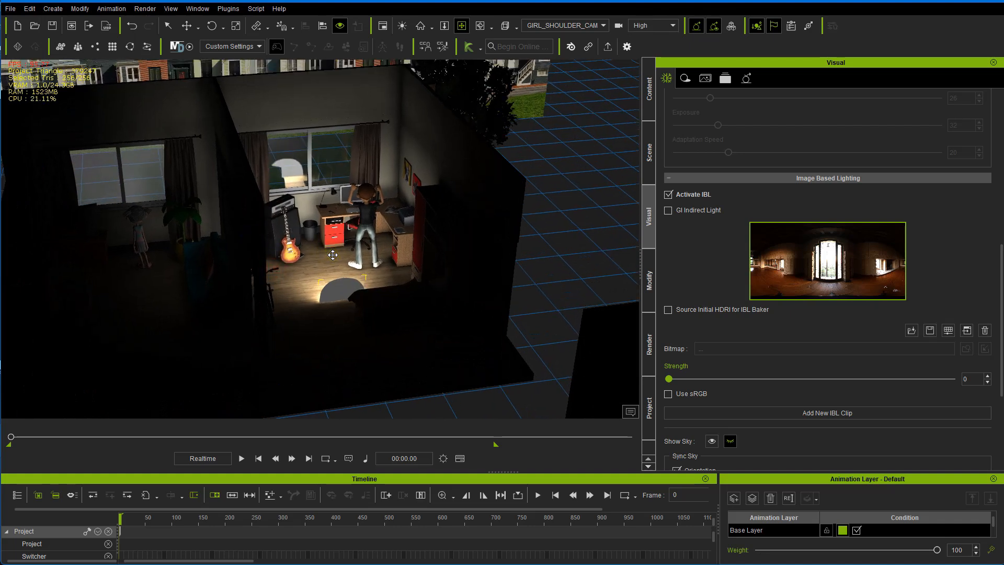
key(w)
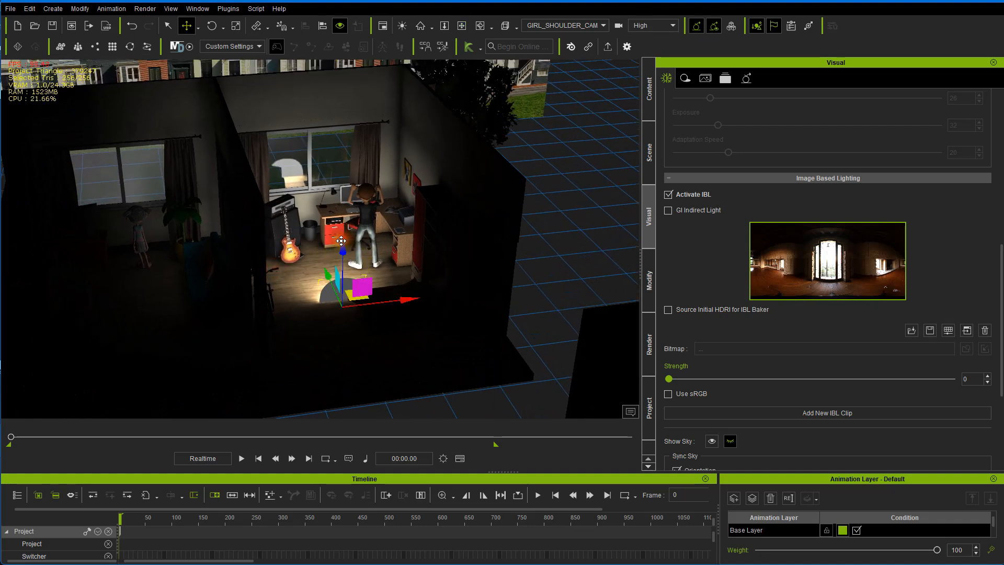
drag(344, 246, 342, 118)
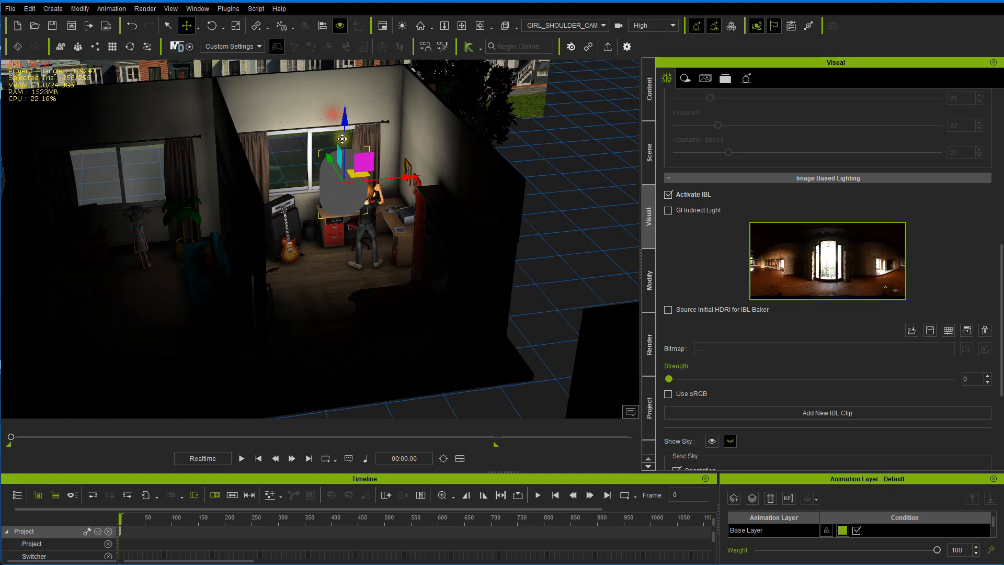
- Rotate the emissive plane to lie flat facing the floor and lift it near the top of the bedroom walls
key(e)
drag(355, 193, 343, 75)
key(w)
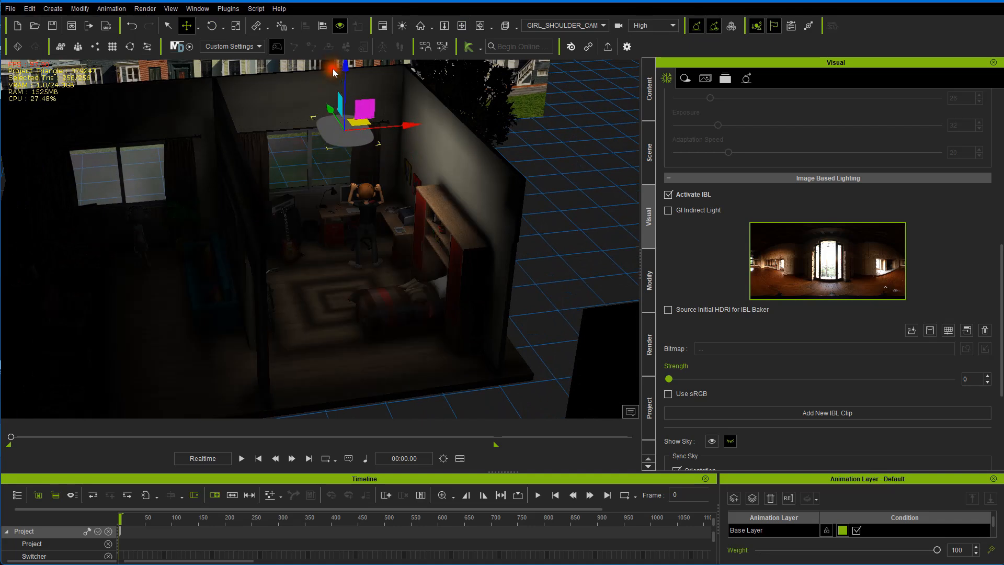
- Move the emissive plane sideways from the bedroom across the partition wall into the living room
right_drag(355, 197, 267, 188)
middle_drag(268, 185, 290, 253)
right_drag(298, 258, 351, 267)
middle_drag(300, 256, 413, 234)
mouse_move(385, 244)
right_down()
mouse_move(426, 256)
mouse_move(379, 250)
right_up()
drag(557, 193, 357, 196)
- Scale up the emissive plane uniformly above the living room
right_drag(357, 196, 137, 231)
right_drag(292, 252, 503, 150)
middle_drag(399, 196, 503, 198)
right_drag(397, 230, 428, 258)
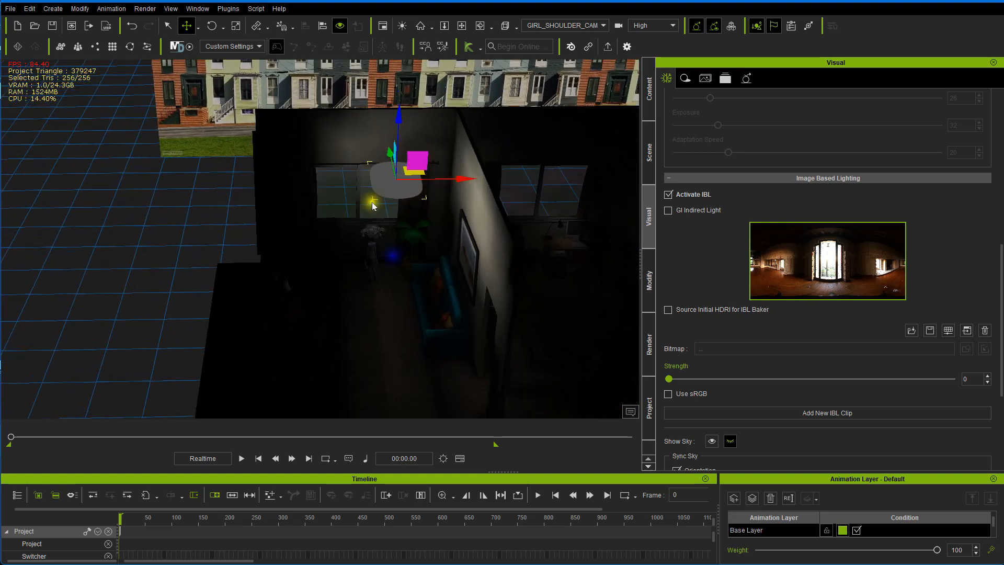
key(r)
drag(393, 178, 396, 125)
key(w)
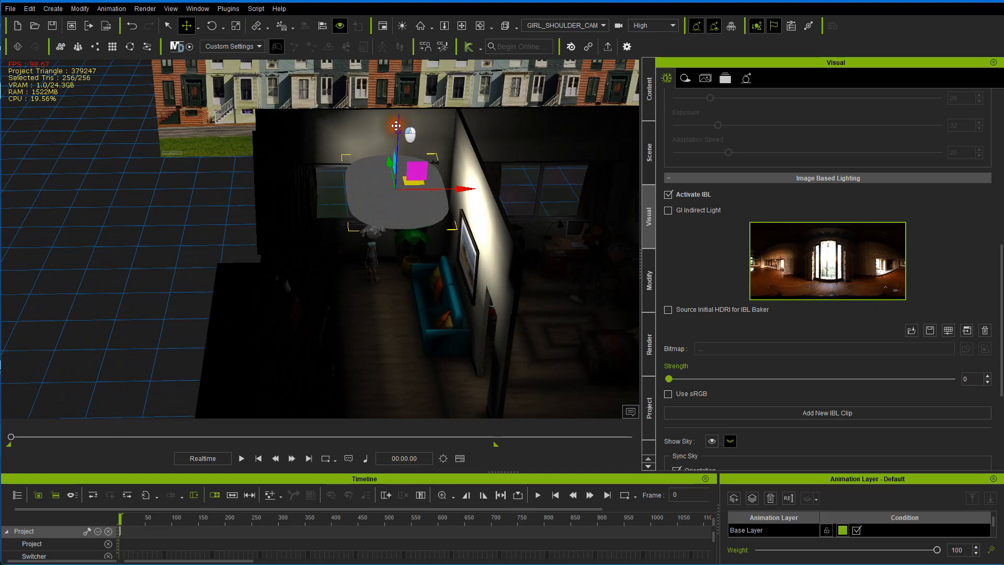
- Shift the emissive plane away from the partition wall and lower it above the girl
right_drag(398, 201, 383, 277)
scroll(371, 193, up, 1)
scroll(372, 197, up, 3)
drag(482, 232, 447, 229)
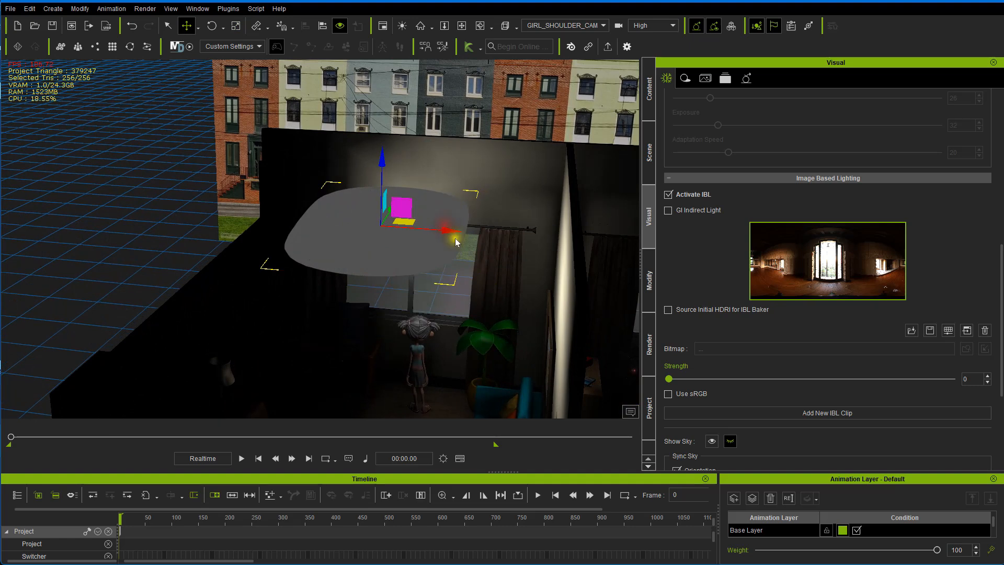
right_drag(454, 237, 307, 174)
drag(311, 107, 308, 167)
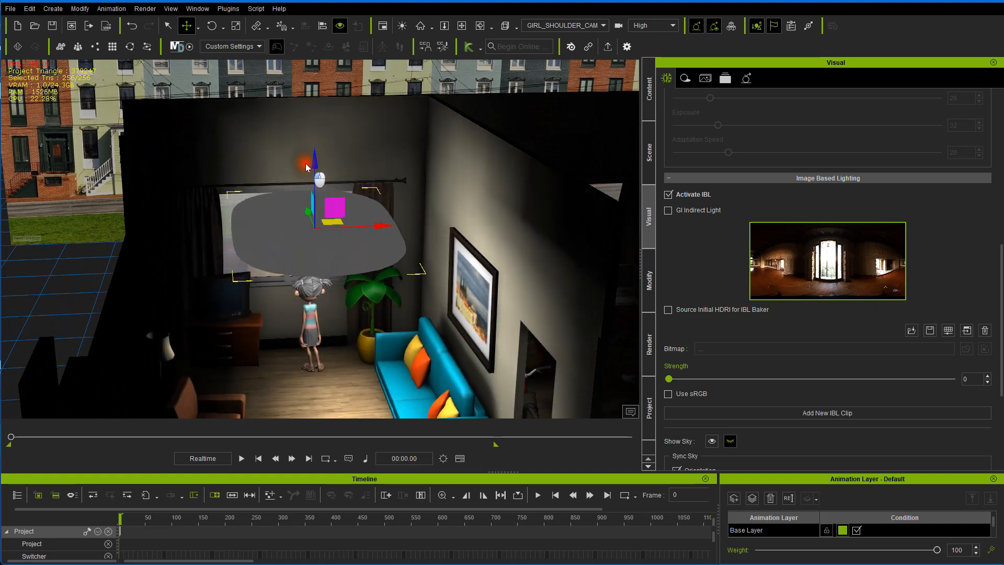
- Enlarge the emissive plane further so it spans most of the living room's width
right_drag(306, 167, 337, 39)
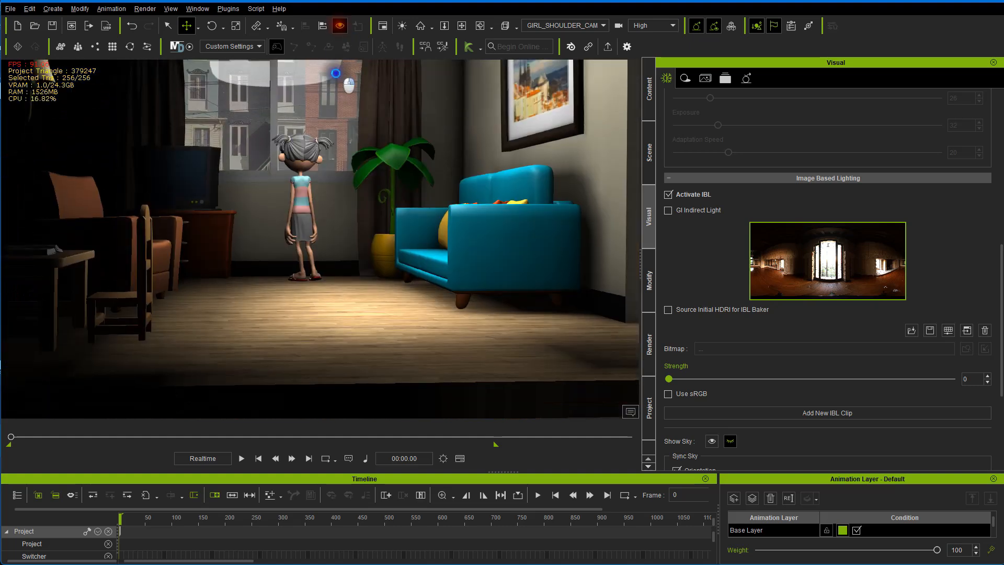
right_drag(334, 107, 305, 245)
scroll(346, 139, down, 2)
scroll(337, 133, down, 2)
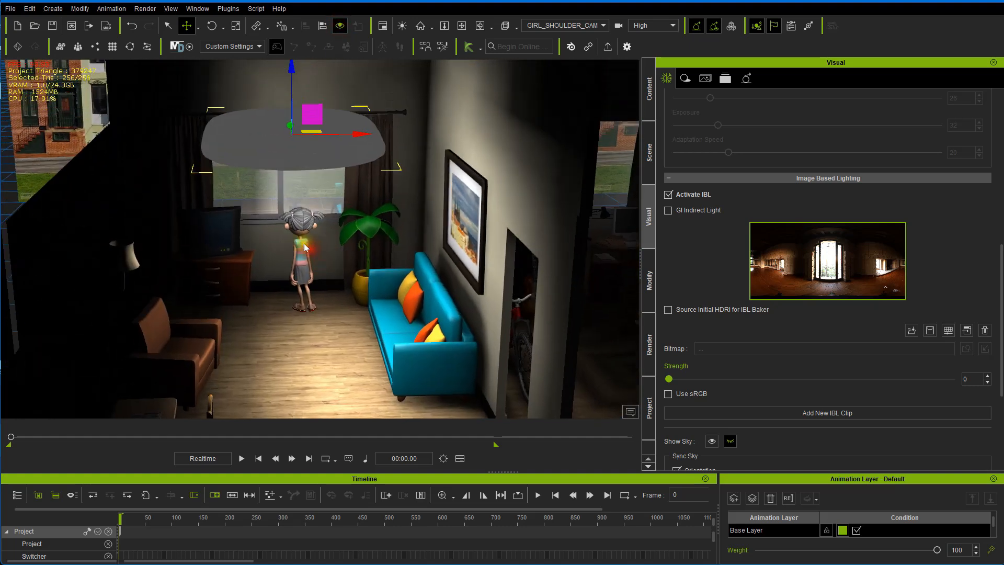
key(r)
drag(287, 135, 314, 96)
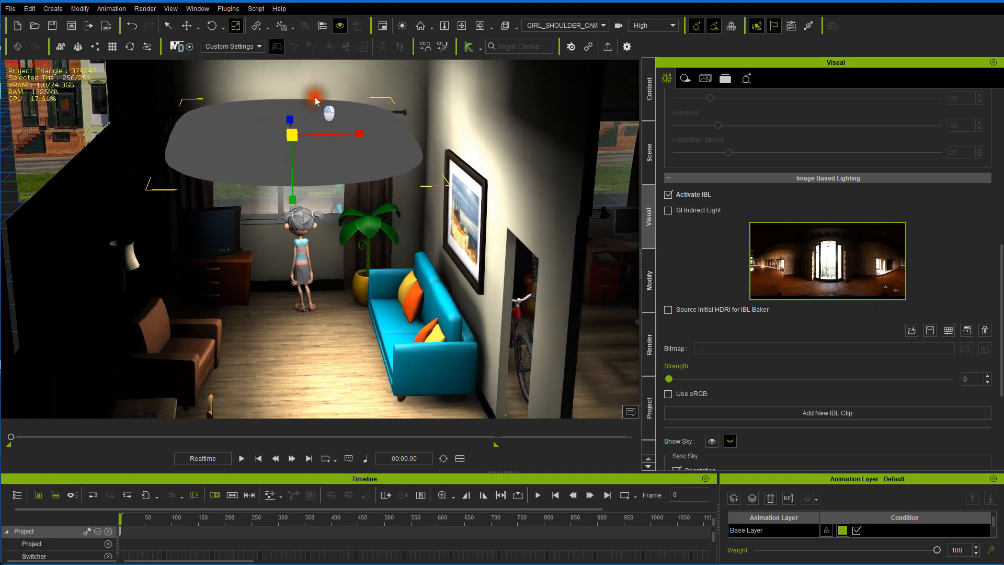
key(w)
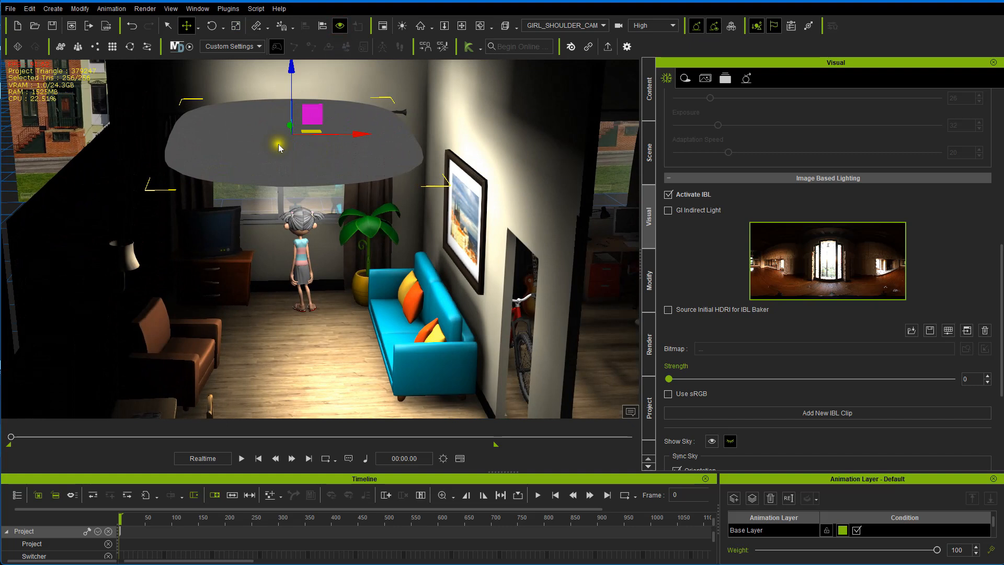
- Slide the enlarged emissive plane sideways, farther from the wall with the framed picture
drag(278, 145, 307, 157)
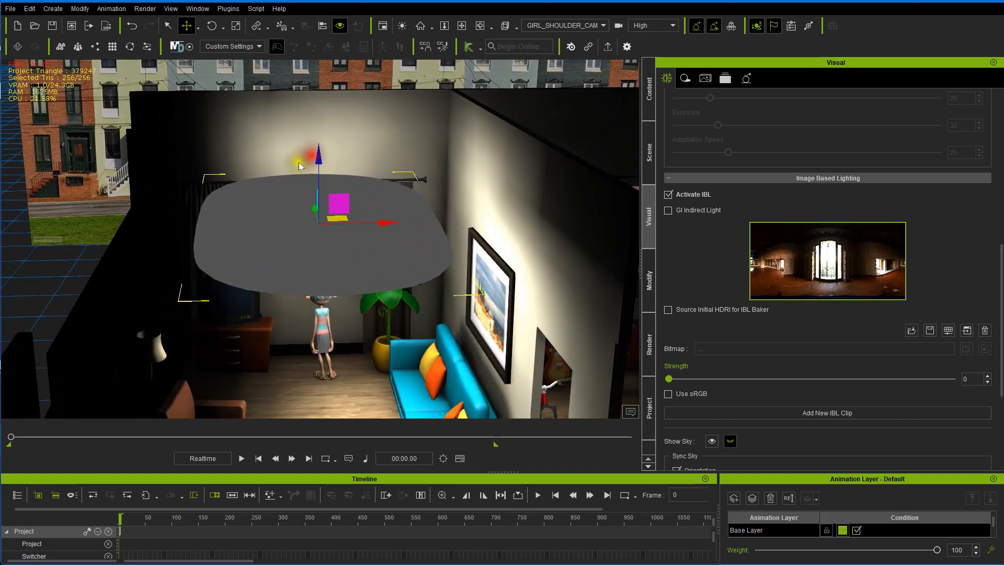
right_drag(307, 158, 282, 190)
right_drag(270, 215, 309, 242)
drag(376, 238, 354, 242)
- Examine the emissive plane's light on the girl, sofa and walls of the living room from several angles
right_drag(336, 251, 195, 168)
right_drag(282, 171, 324, 176)
scroll(321, 174, up, 1)
scroll(321, 175, up, 6)
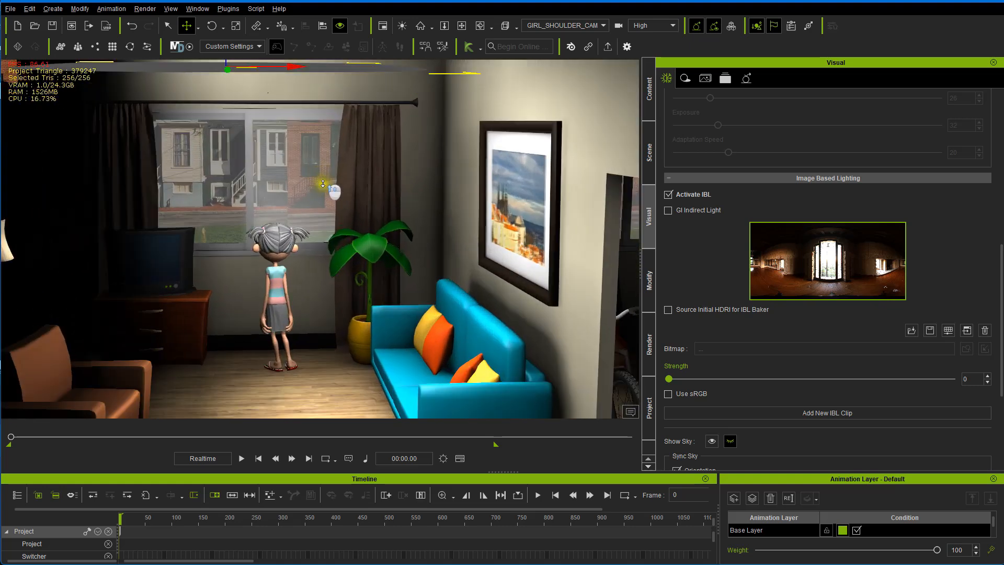
scroll(345, 220, down, 3)
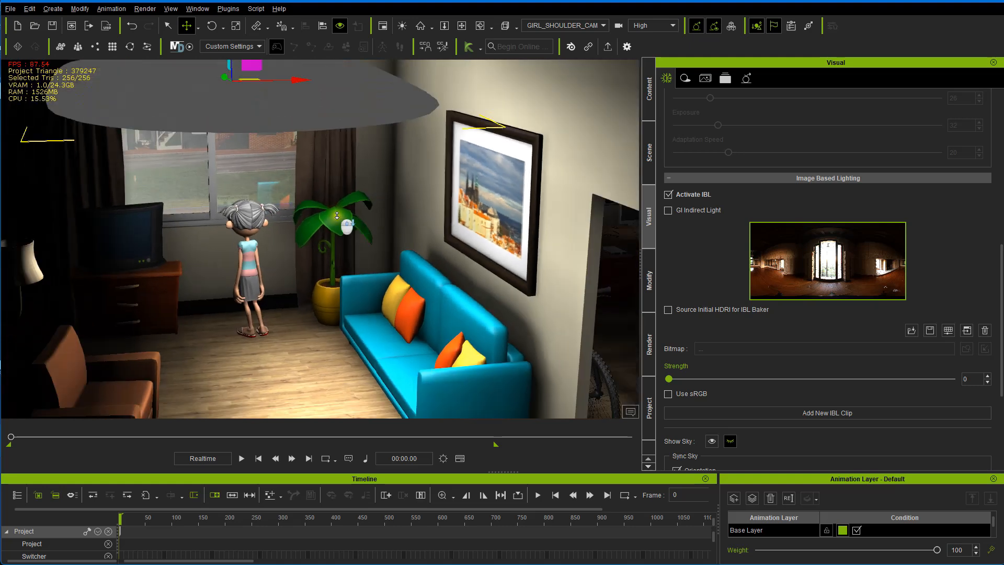
right_drag(334, 220, 461, 207)
alt+drag(121, 141, 629, 129)
alt+right_drag(629, 129, 307, 150)
alt+drag(356, 132, 308, 202)
alt+right_drag(320, 202, 175, 198)
alt+drag(175, 198, 246, 183)
alt+right_drag(224, 188, 165, 162)
alt+drag(270, 159, 223, 124)
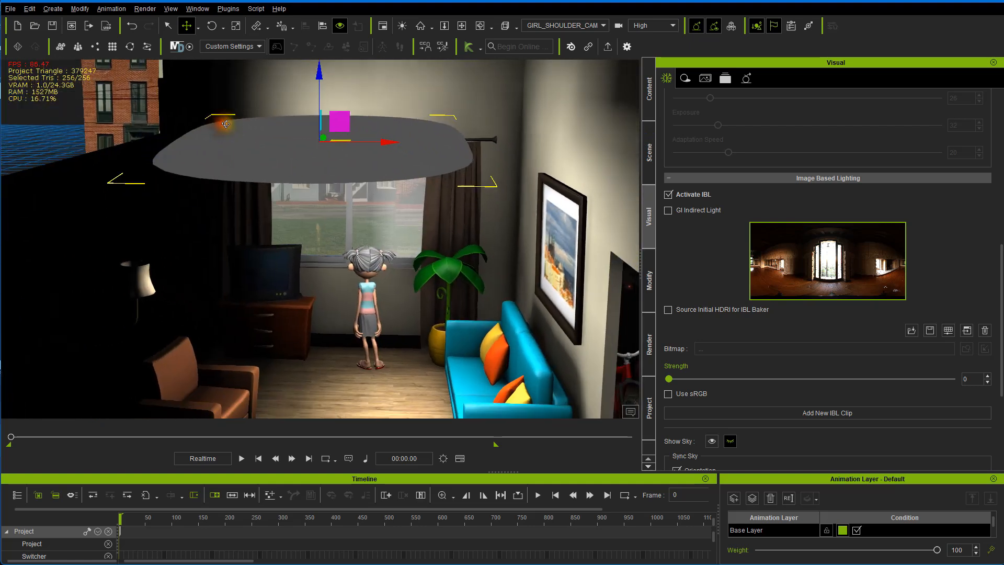
alt+right_drag(222, 124, 284, 128)
alt+drag(283, 128, 240, 134)
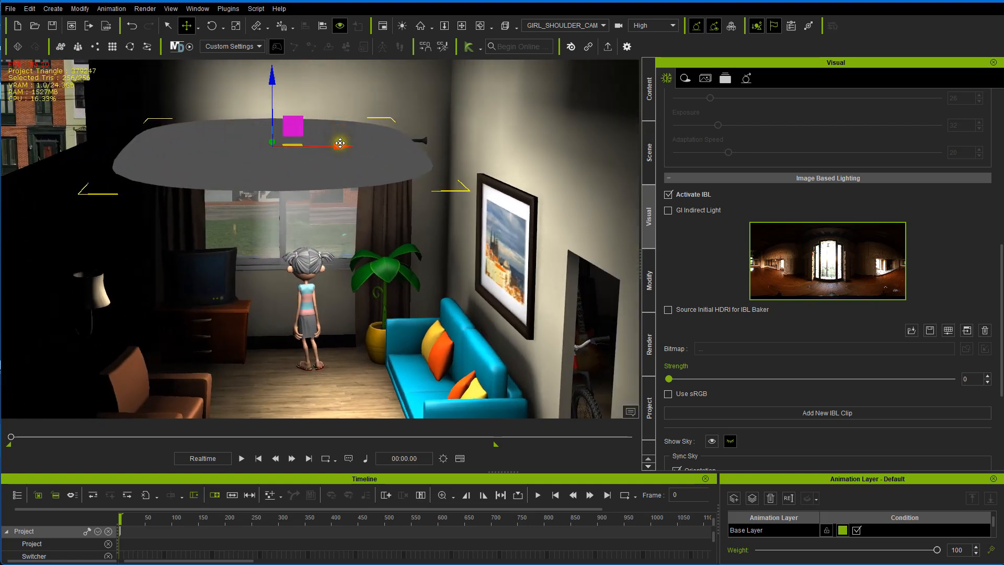
- Nudge the emissive plane slightly toward the wall with the framed picture
drag(340, 143, 350, 145)
mouse_move(349, 150)
alt+right_down()
mouse_move(363, 118)
mouse_move(340, 137)
alt+right_up()
alt+drag(340, 137, 304, 115)
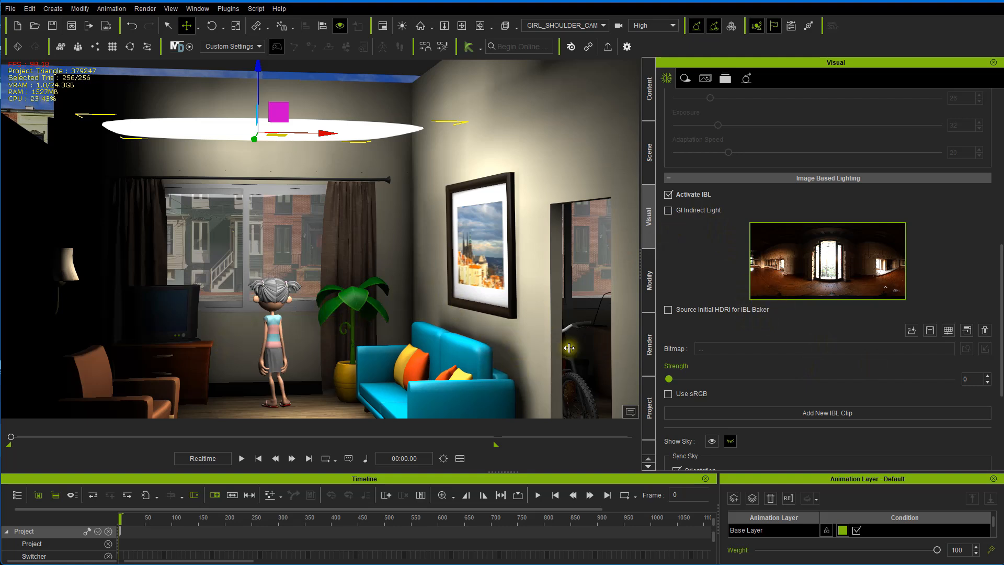
- Try image based lighting strengths of 100 and 7, and return the strength to 0
click(987, 375)
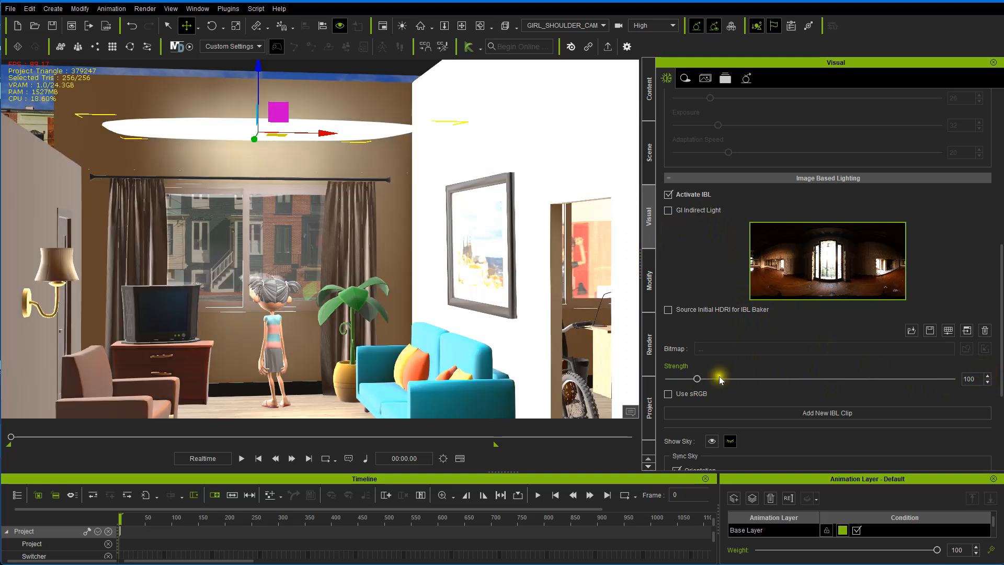
drag(696, 377, 671, 378)
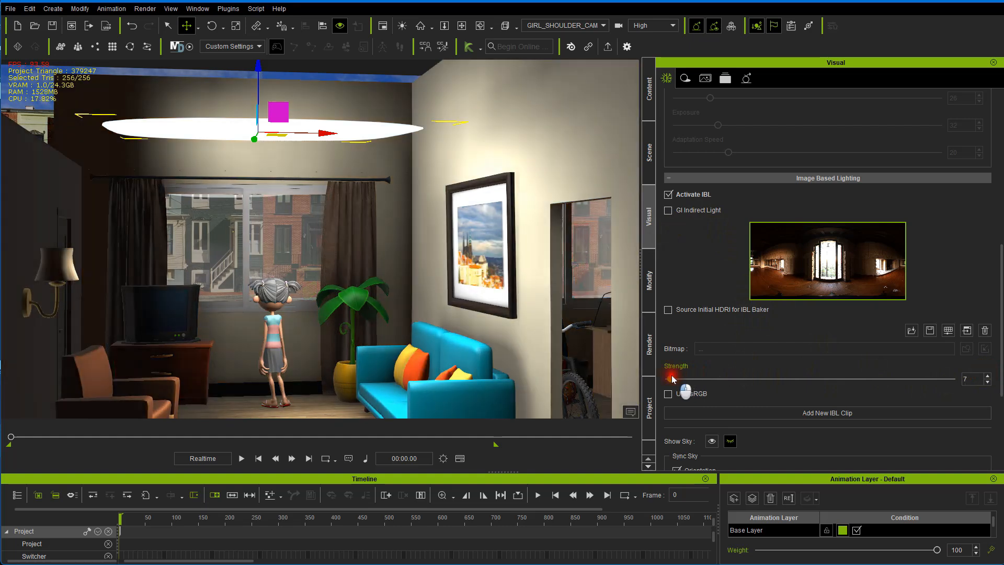
drag(672, 375, 661, 381)
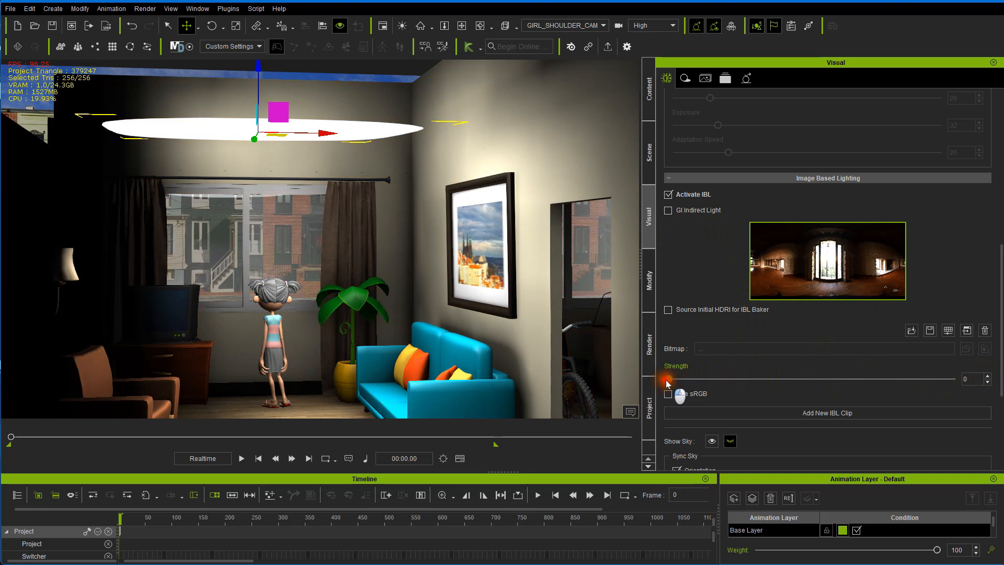
- Raise the image based lighting strength one unit at a time to 4, and reset it to 0
click(986, 376)
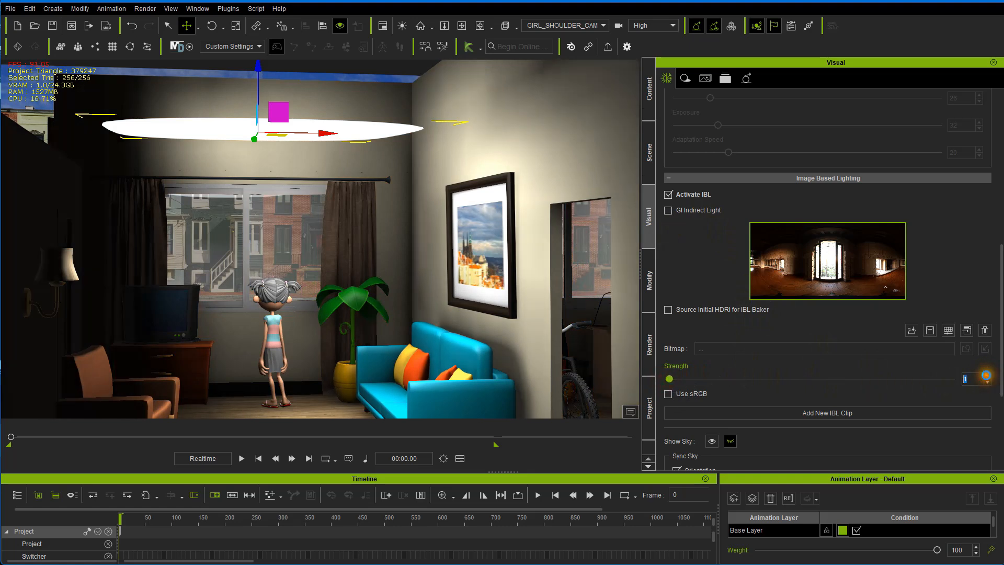
click(986, 375)
click(986, 375)
click(986, 374)
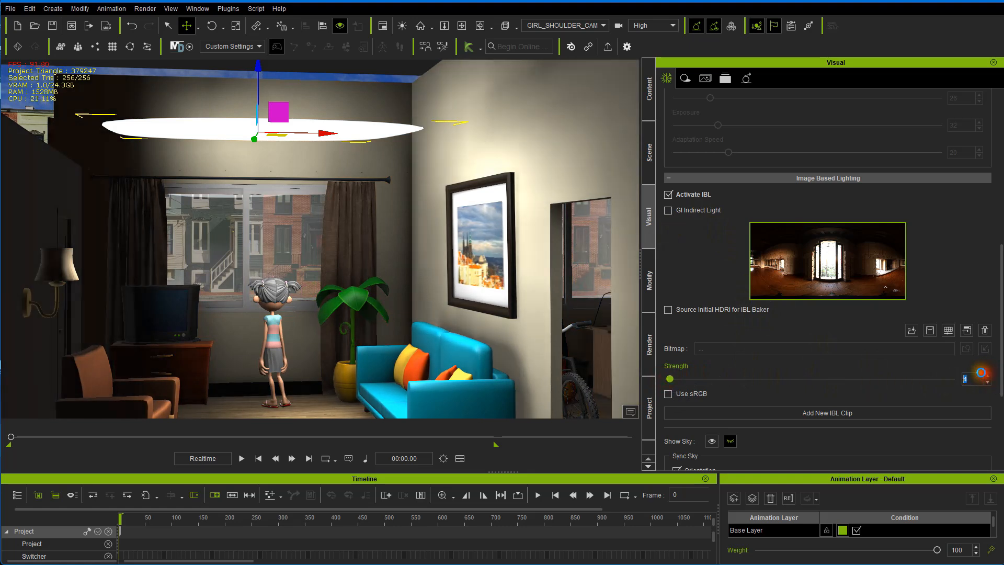
click(671, 379)
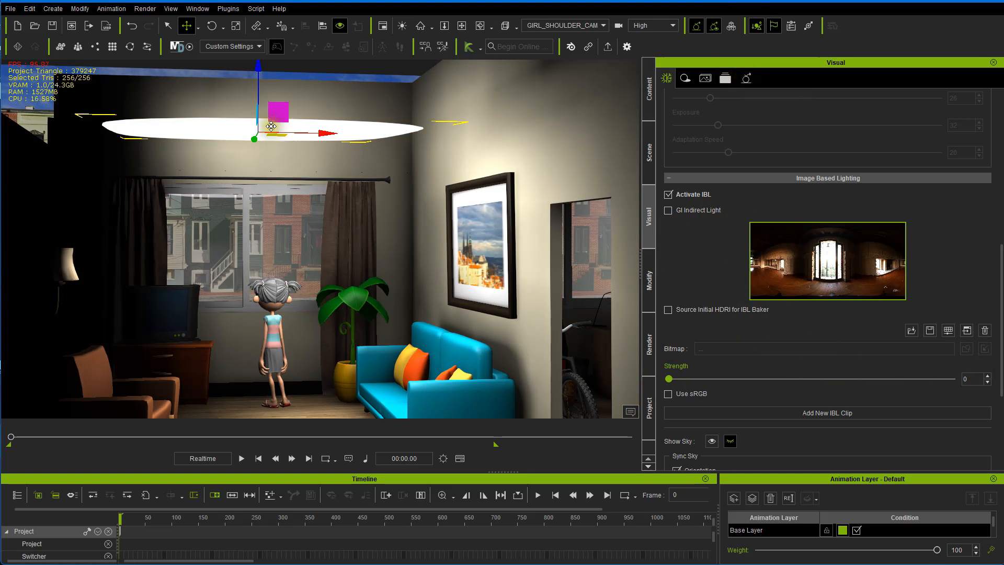
- Set the global illumination diffuse shadow details to 0.3
click(745, 84)
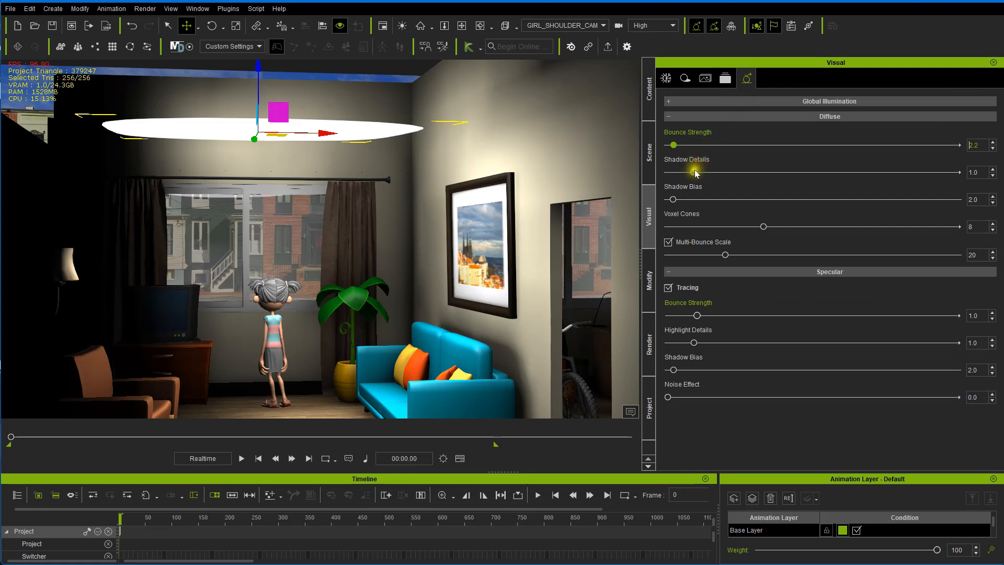
drag(695, 173, 673, 174)
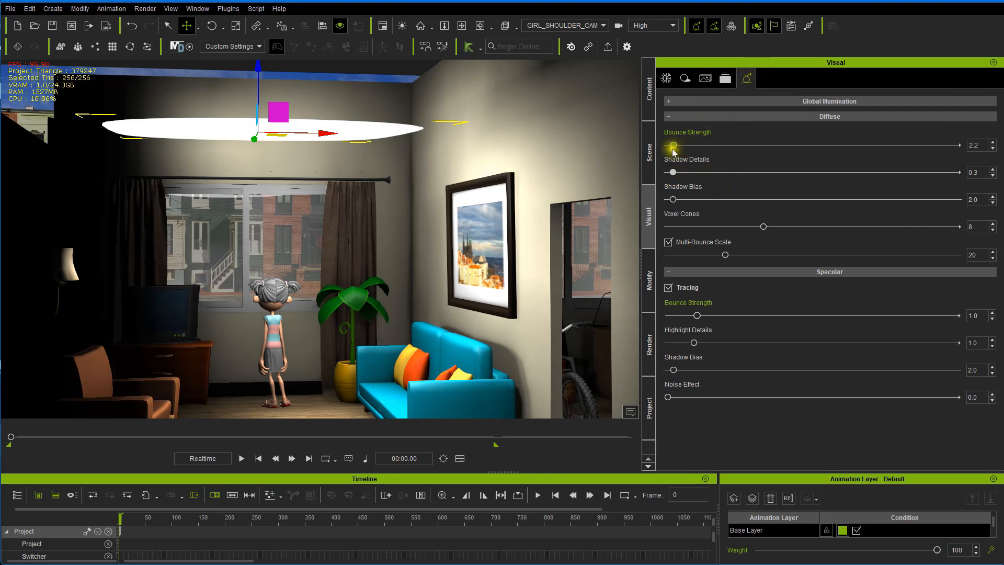
- Set the global illumination diffuse shadow bias to 22 and the multi-bounce scale to 15
drag(674, 177, 761, 225)
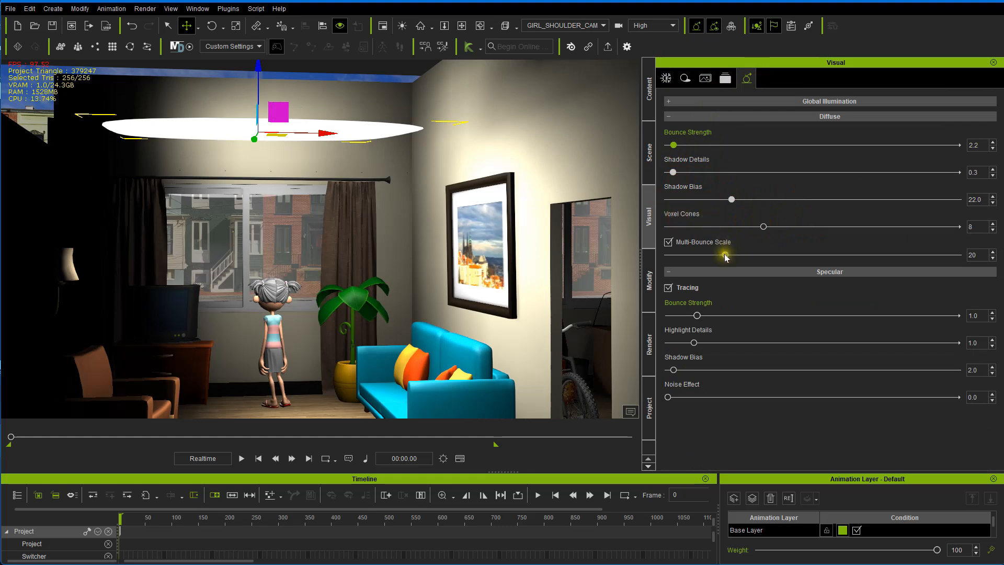
mouse_move(725, 256)
mouse_down()
mouse_move(768, 254)
mouse_move(716, 255)
mouse_up()
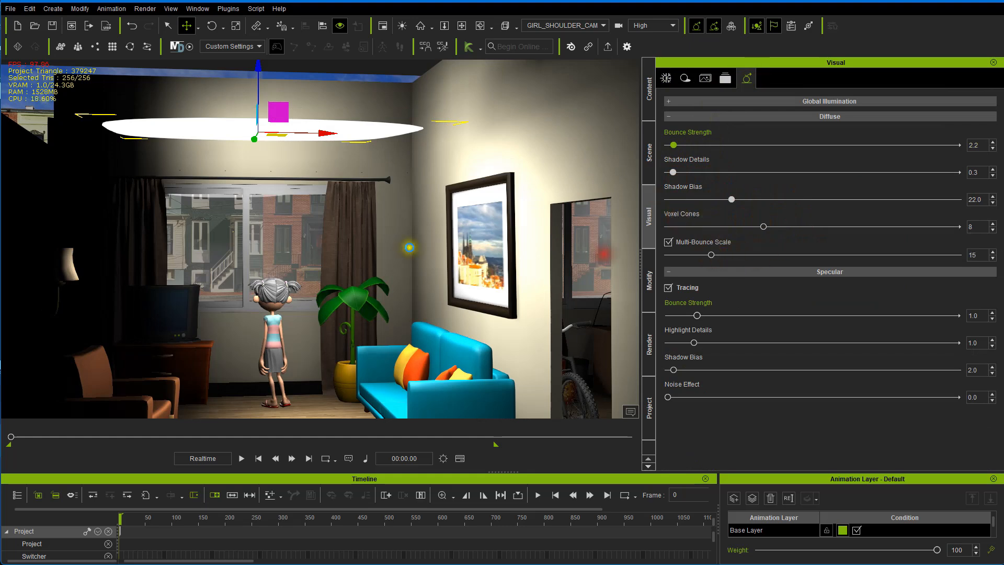
- Select the GIAnchor object in the scene and expand its anchor settings
scroll(396, 284, down, 4)
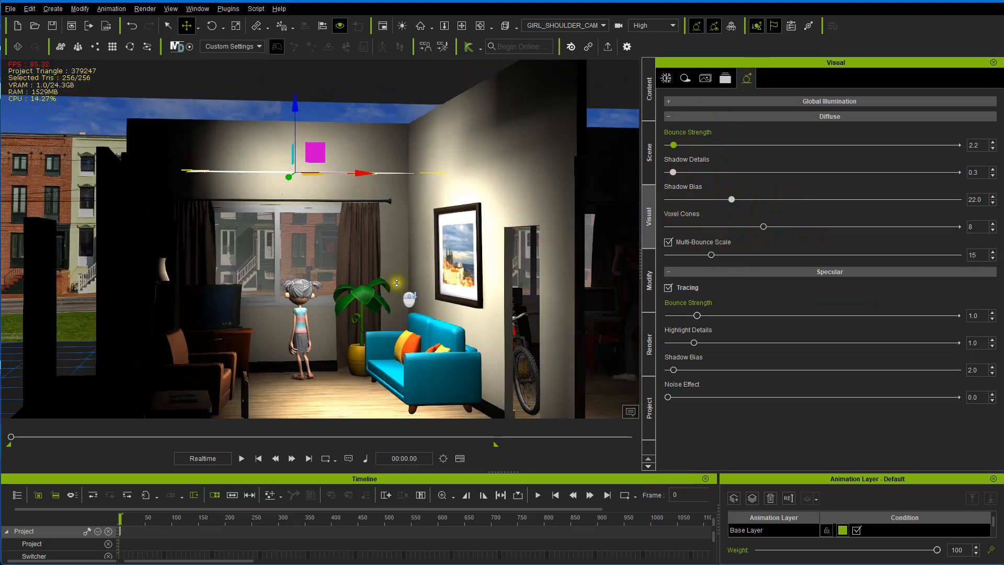
scroll(396, 283, down, 1)
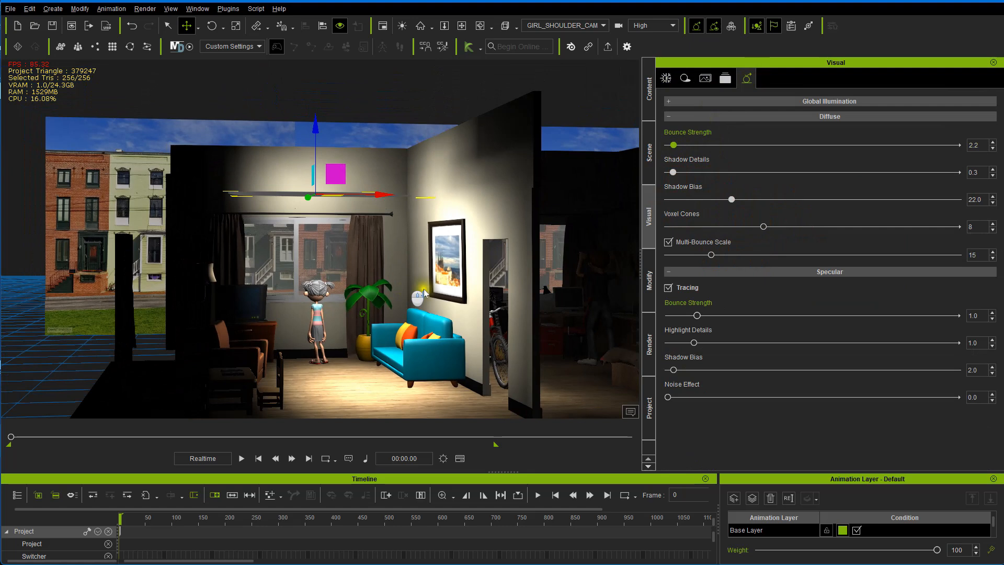
right_drag(421, 290, 468, 330)
click(649, 152)
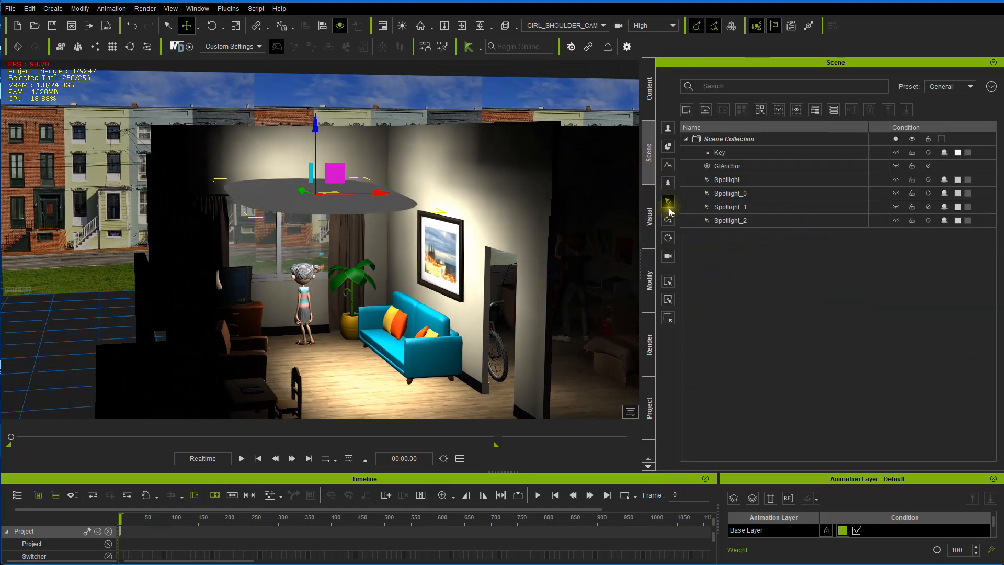
click(725, 168)
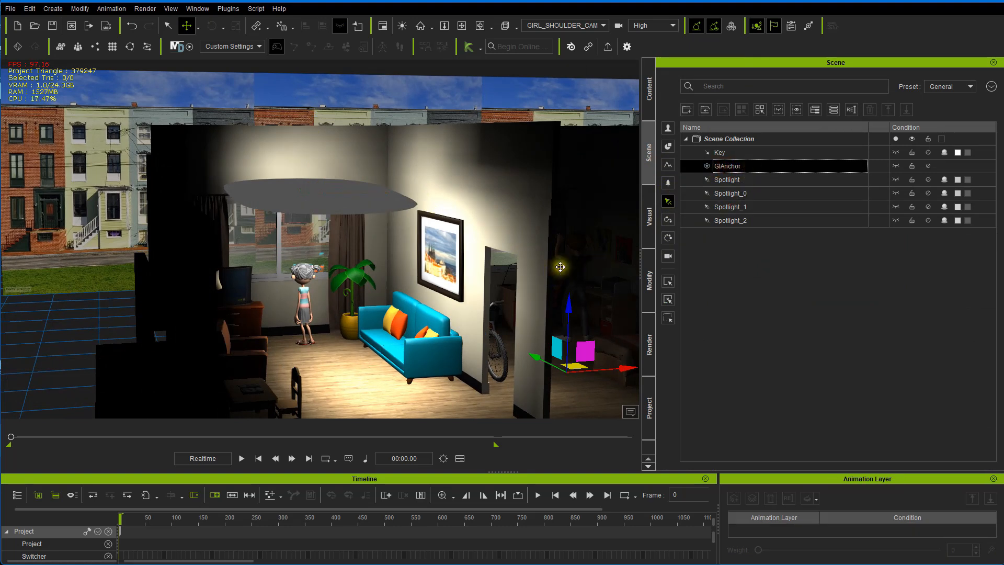
middle_drag(556, 265, 433, 250)
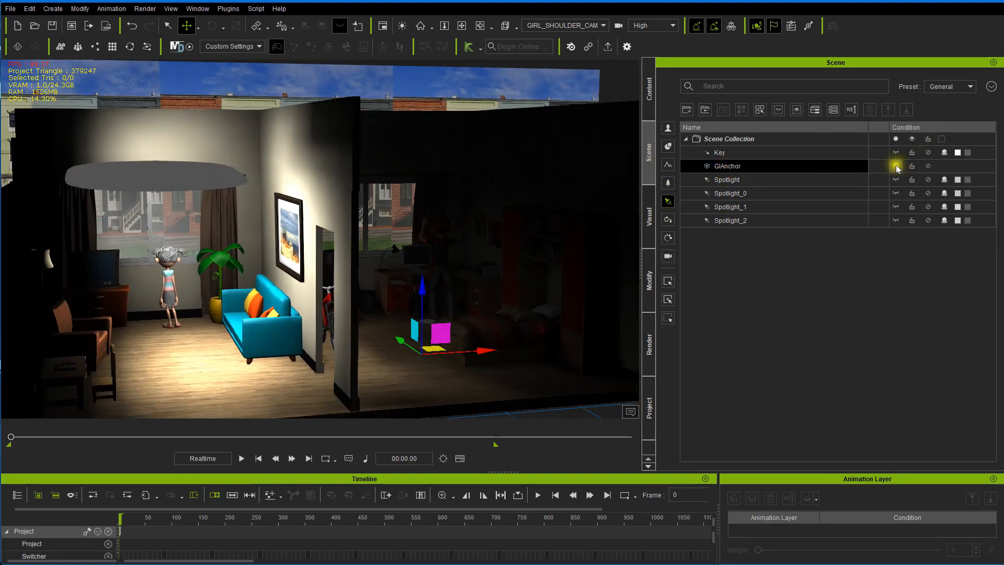
scroll(487, 290, down, 5)
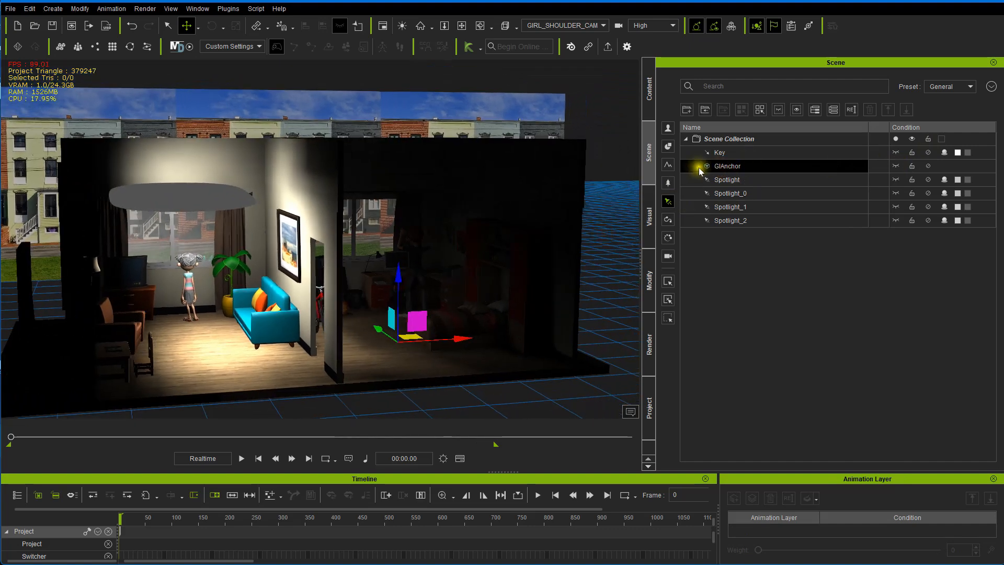
click(650, 259)
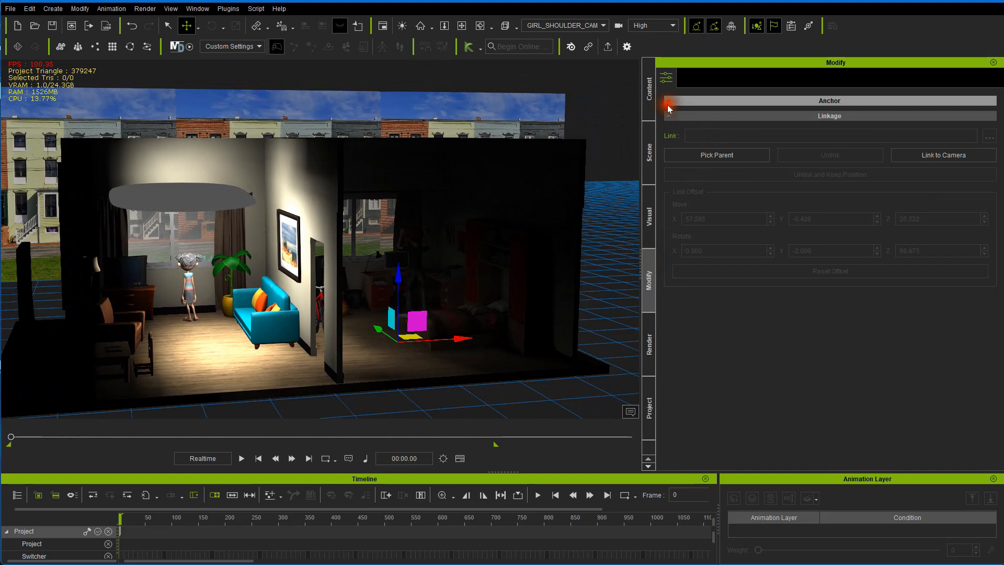
click(668, 105)
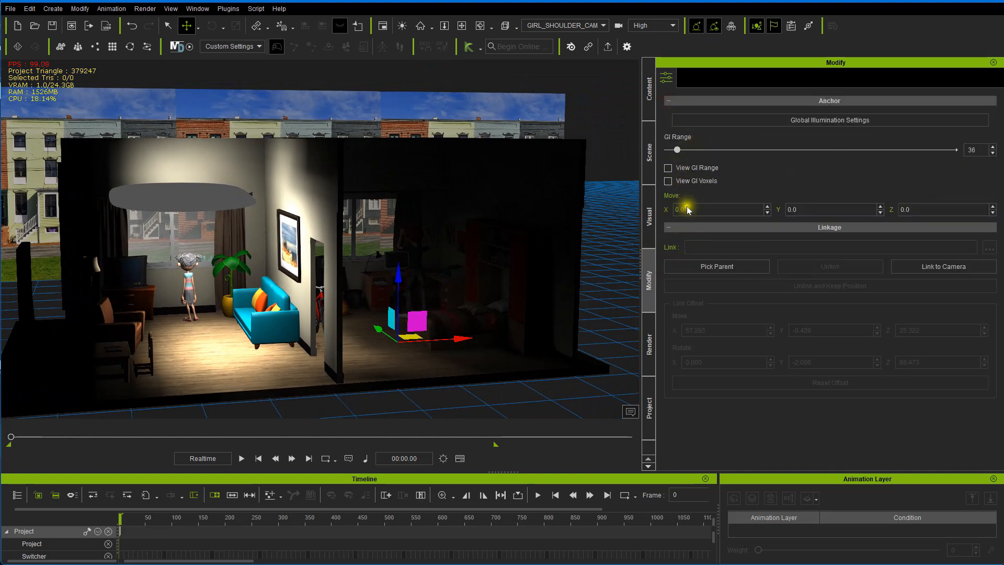
- Show the GI voxels, try GI ranges of 75 and 16, set the range to 88, and hide the voxels
click(668, 181)
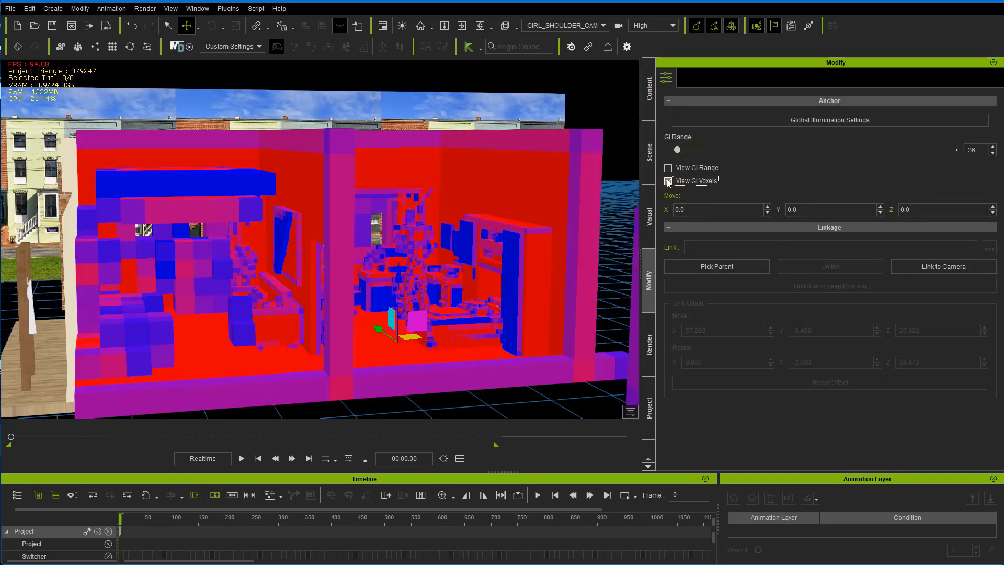
click(668, 182)
click(668, 182)
drag(676, 152, 689, 156)
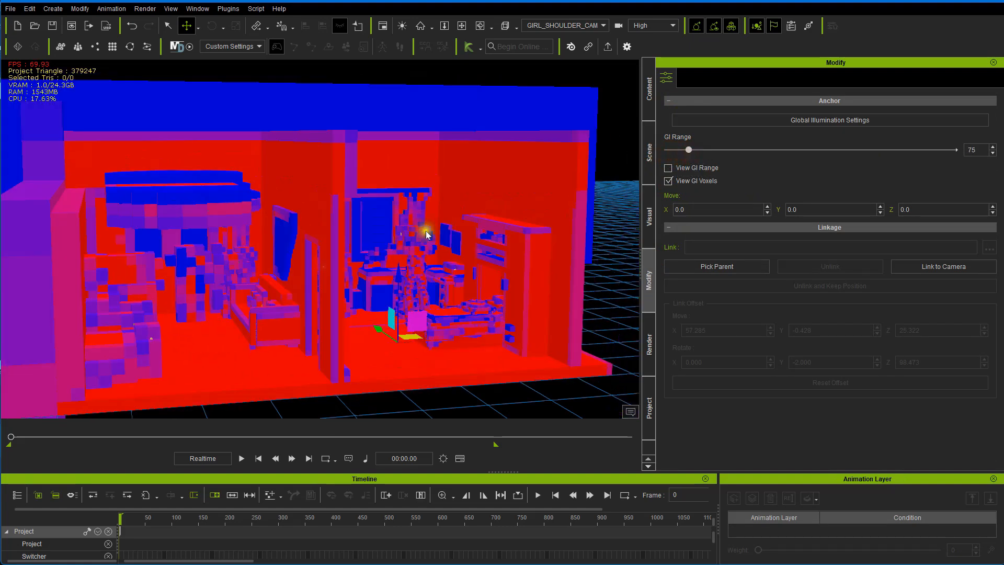
right_drag(426, 235, 601, 261)
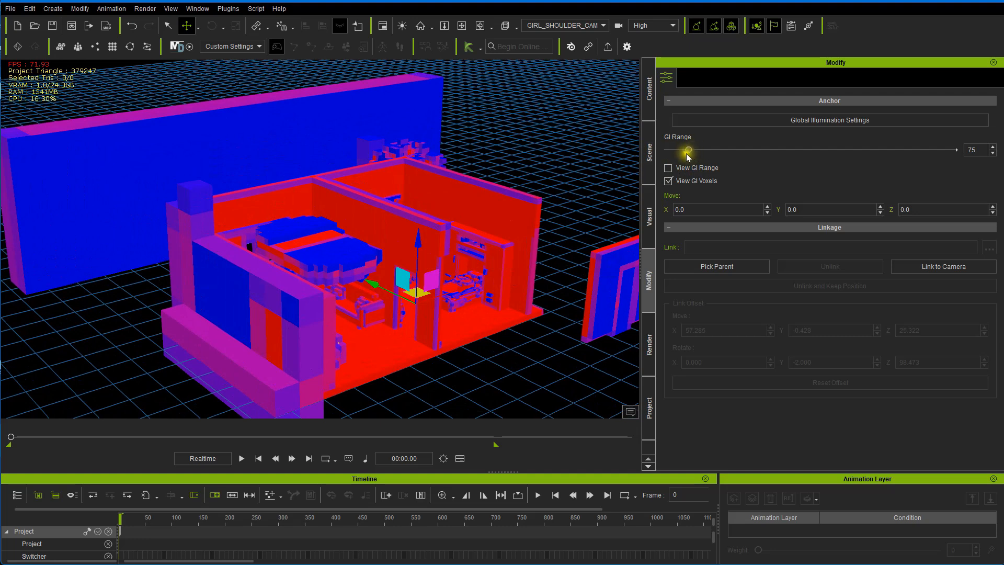
drag(687, 151, 673, 149)
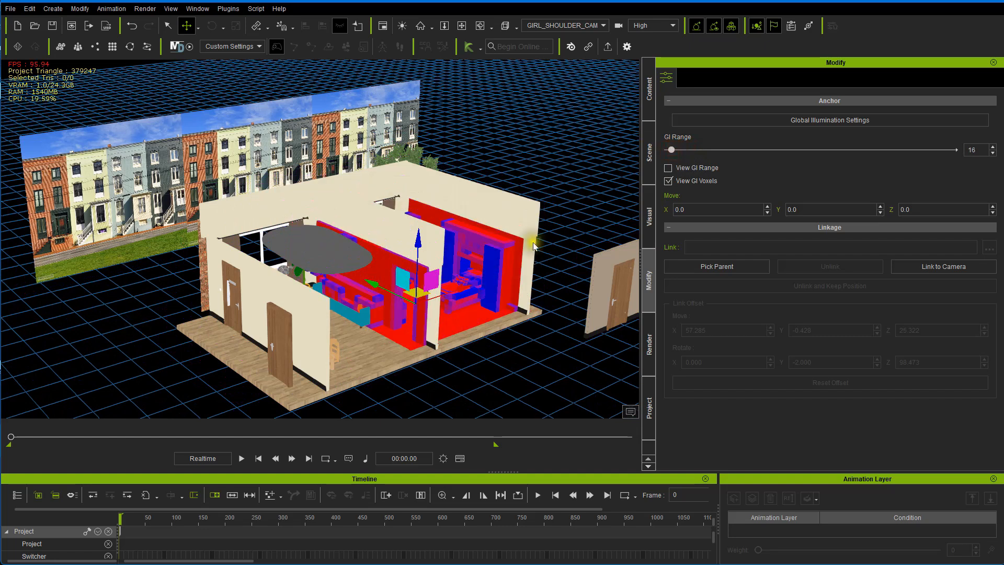
drag(675, 152, 695, 152)
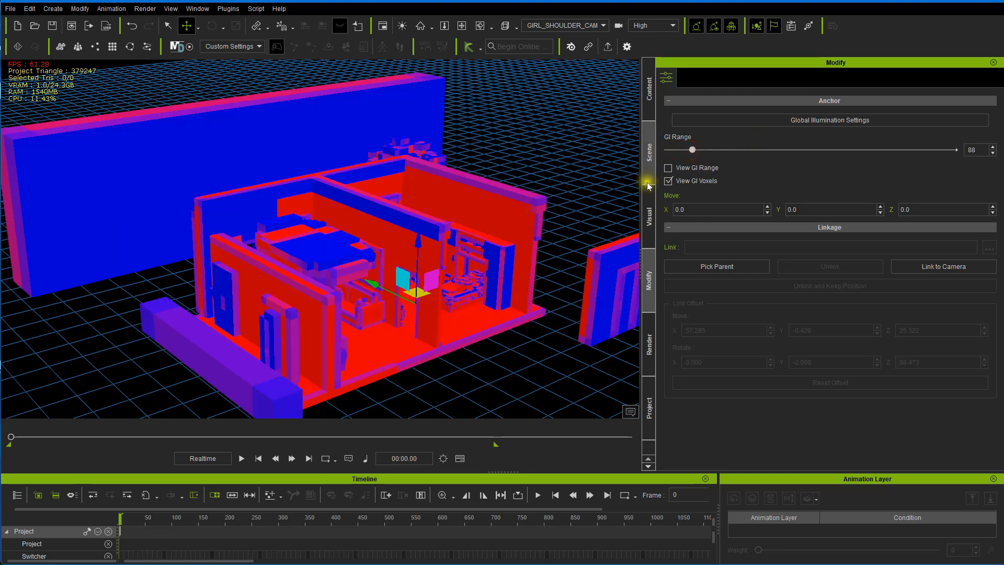
click(669, 183)
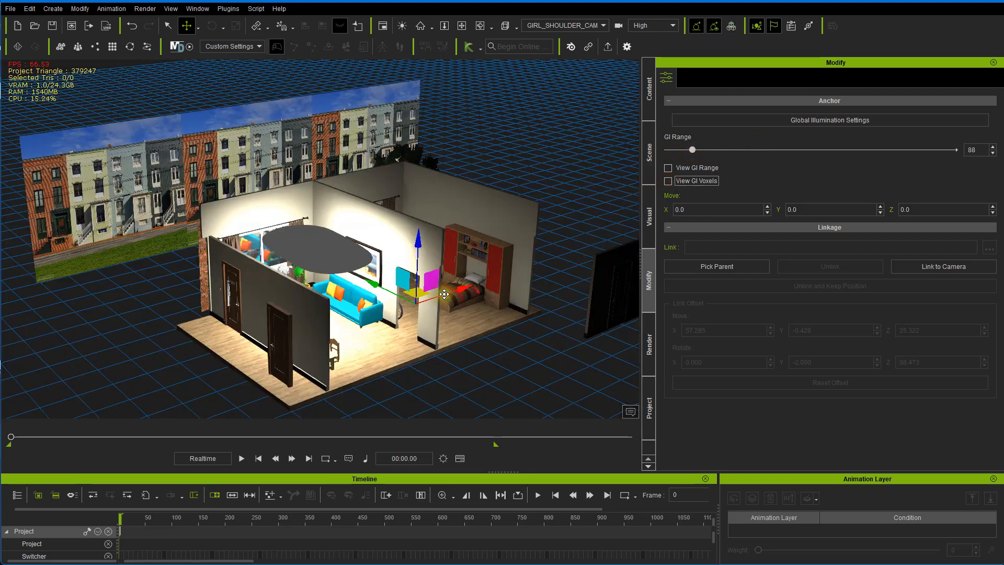
- Set the global illumination diffuse shadow bias to 17.1 and the shadow details to 0.5
right_drag(434, 291, 360, 247)
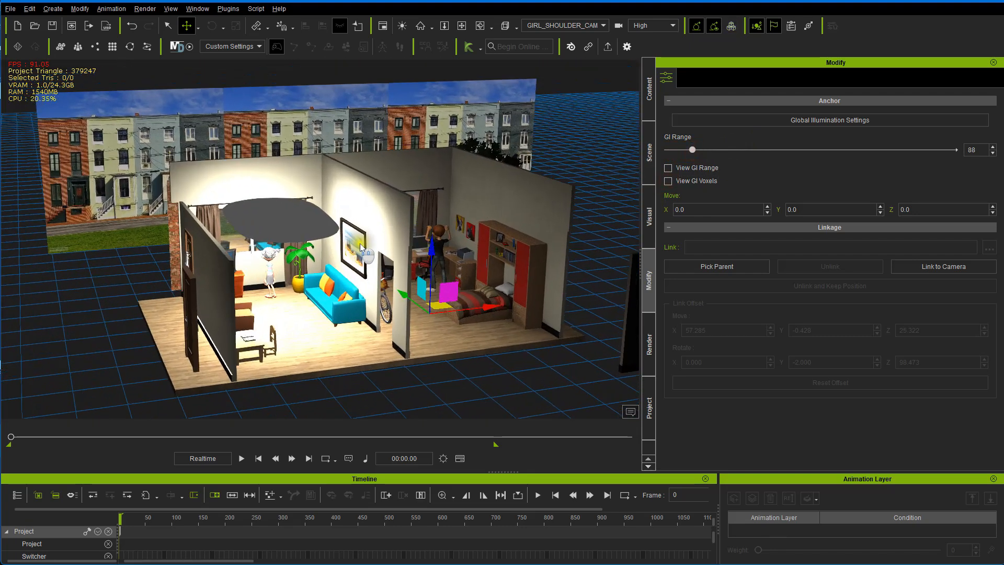
scroll(360, 247, up, 8)
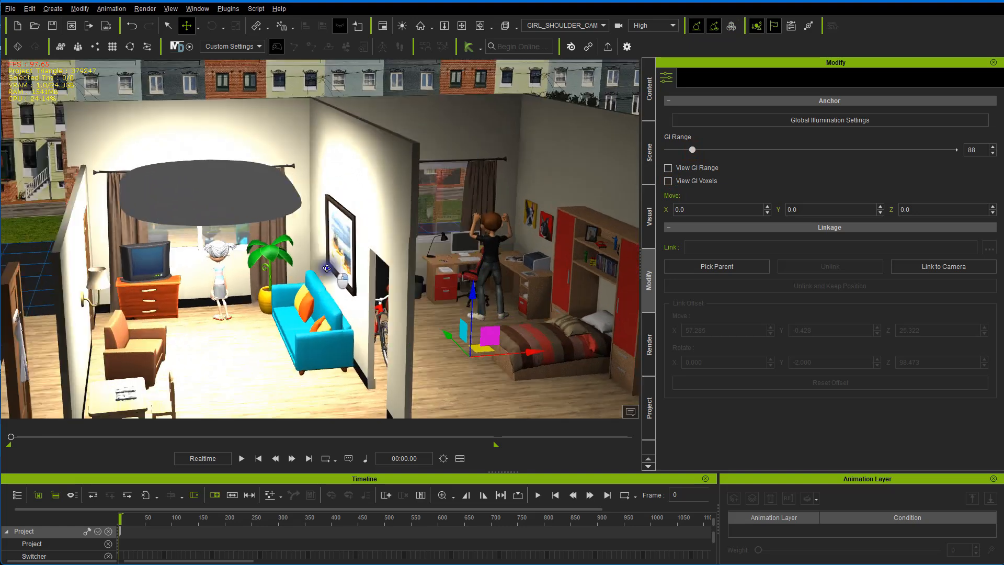
scroll(326, 266, down, 2)
right_drag(325, 265, 384, 236)
scroll(385, 235, up, 1)
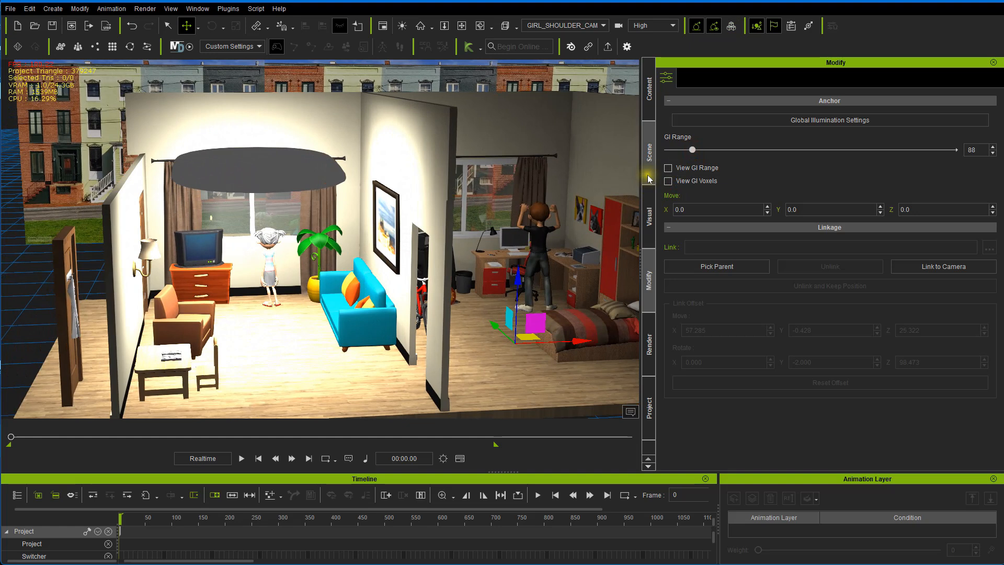
click(649, 211)
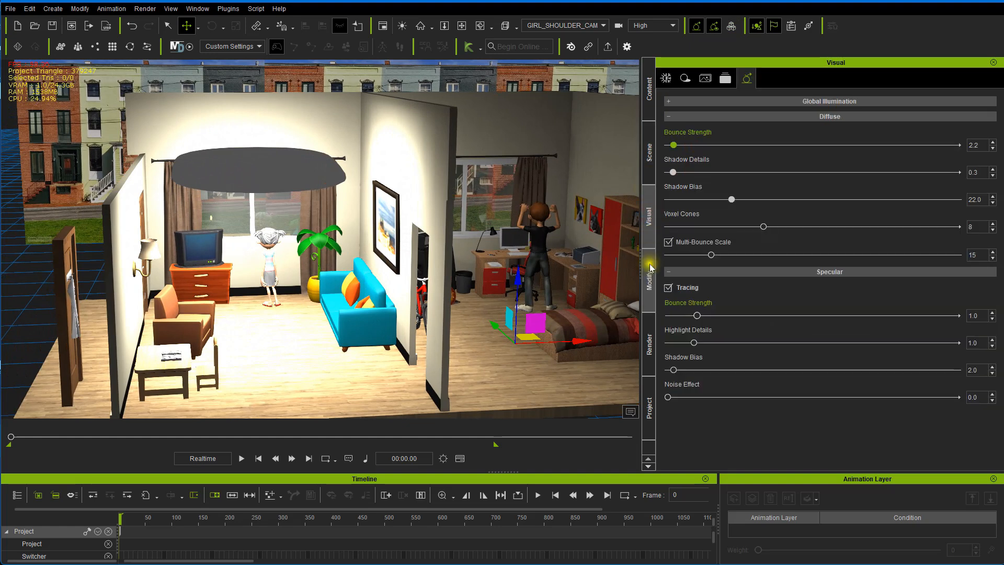
click(648, 269)
click(651, 211)
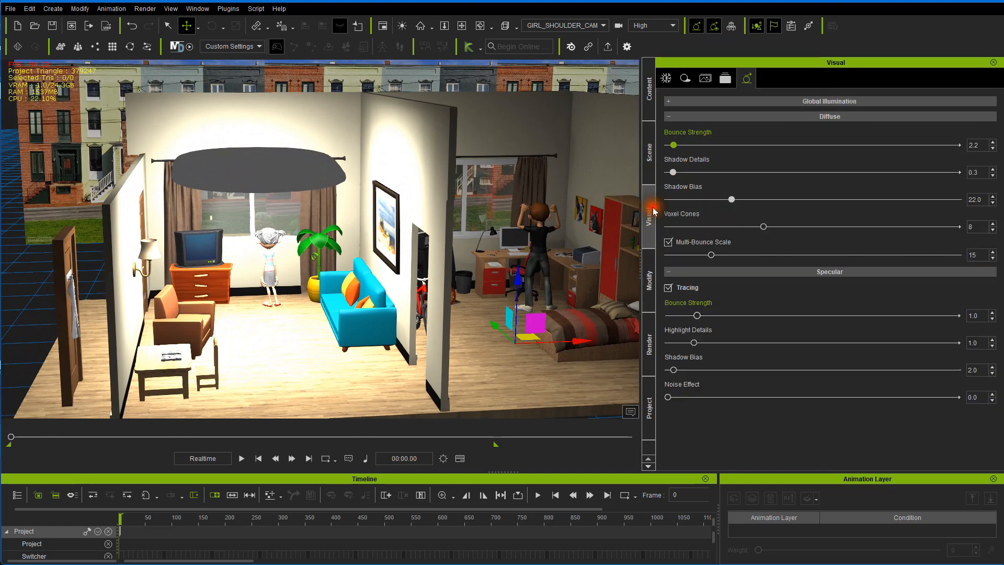
mouse_move(730, 200)
mouse_down()
mouse_move(696, 199)
mouse_move(716, 200)
mouse_up()
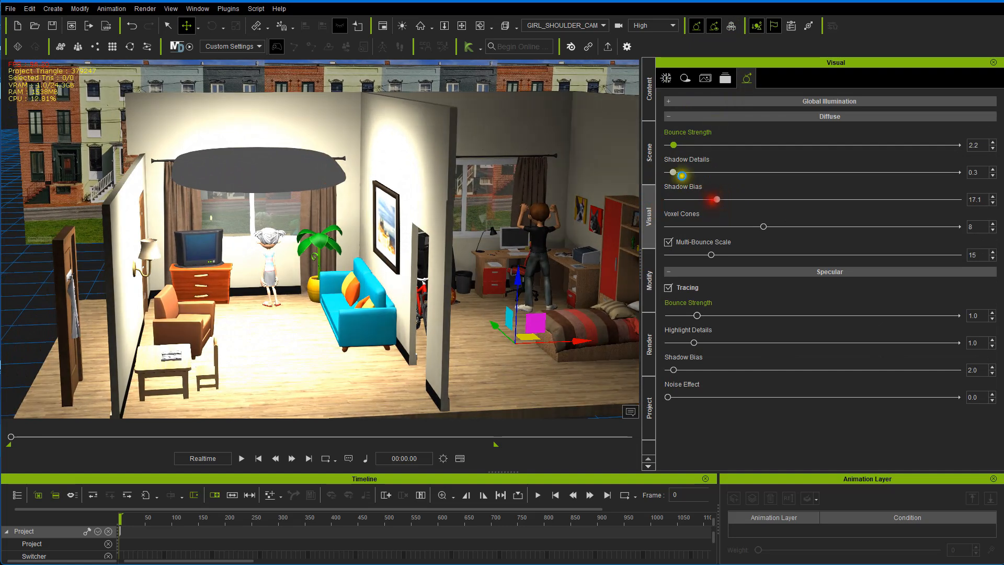
mouse_move(673, 172)
mouse_down()
mouse_move(694, 171)
mouse_move(679, 172)
mouse_up()
right_drag(480, 213, 430, 211)
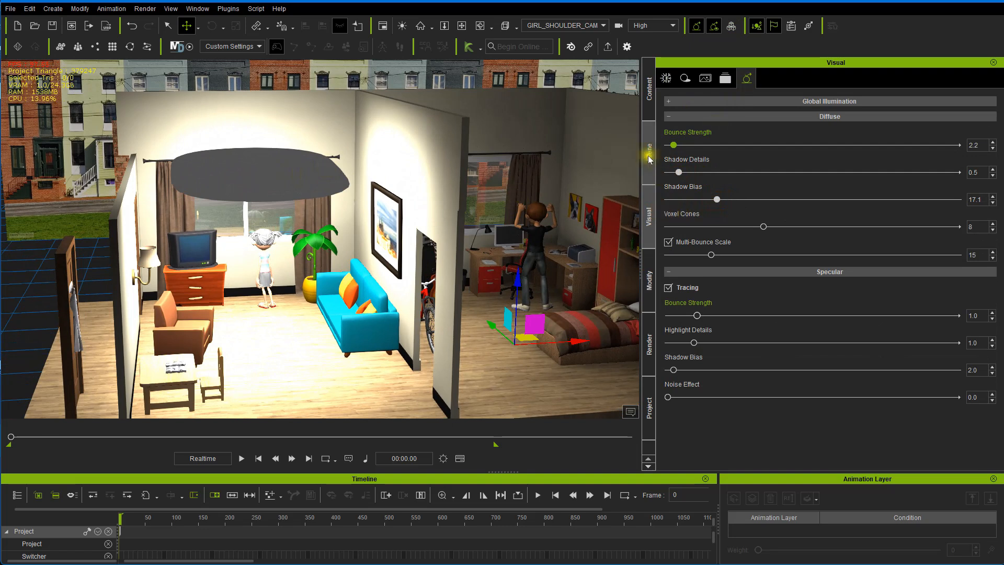
click(649, 277)
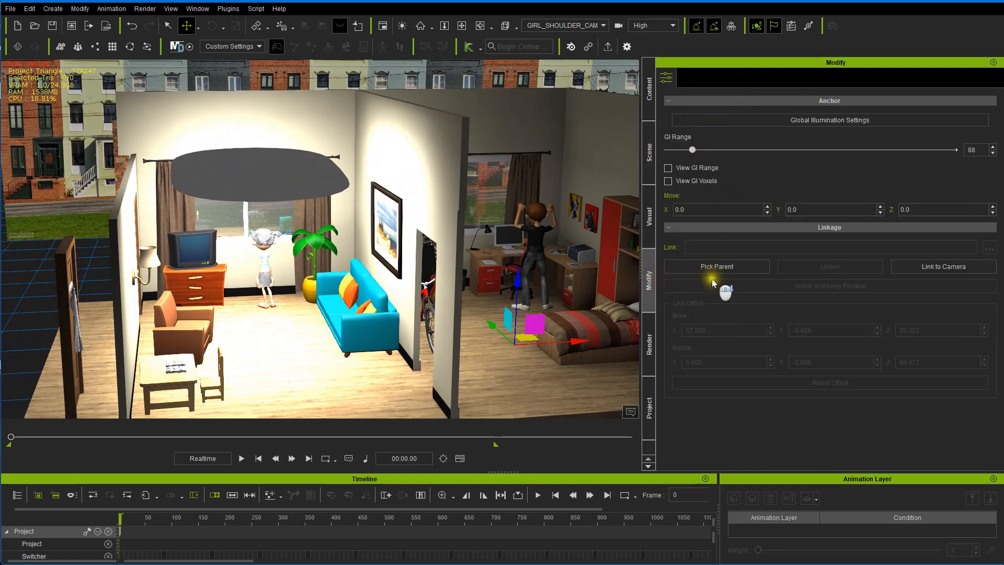
click(649, 224)
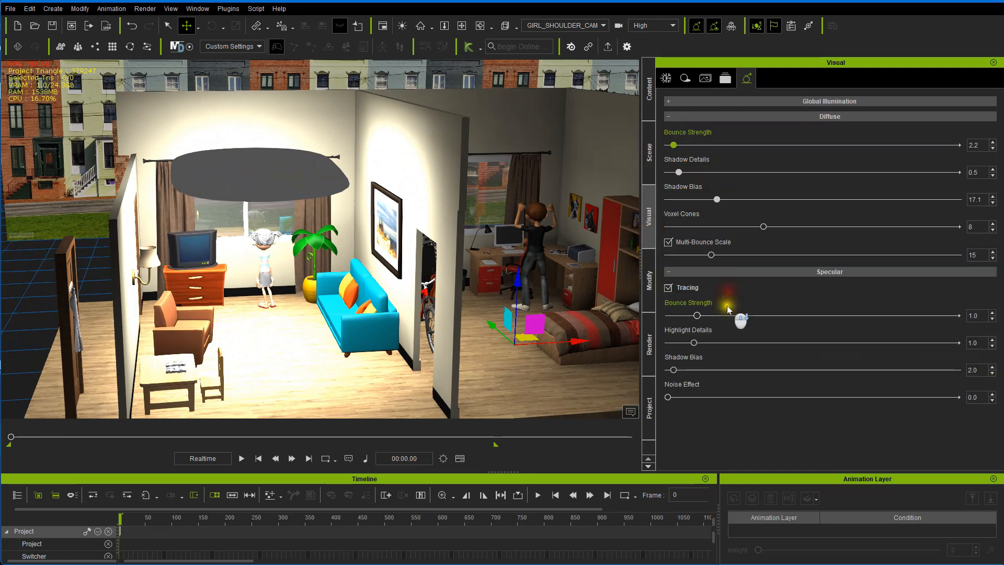
click(666, 78)
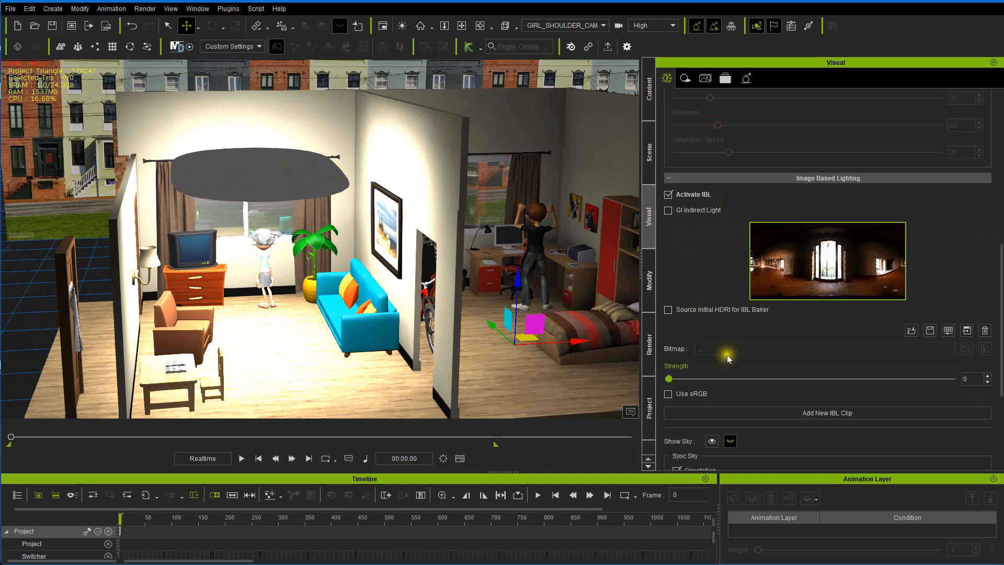
- Scale the emissive plane down slightly, raise it above the curtain rod, and shift it slightly away from the framed picture
click(299, 175)
key(r)
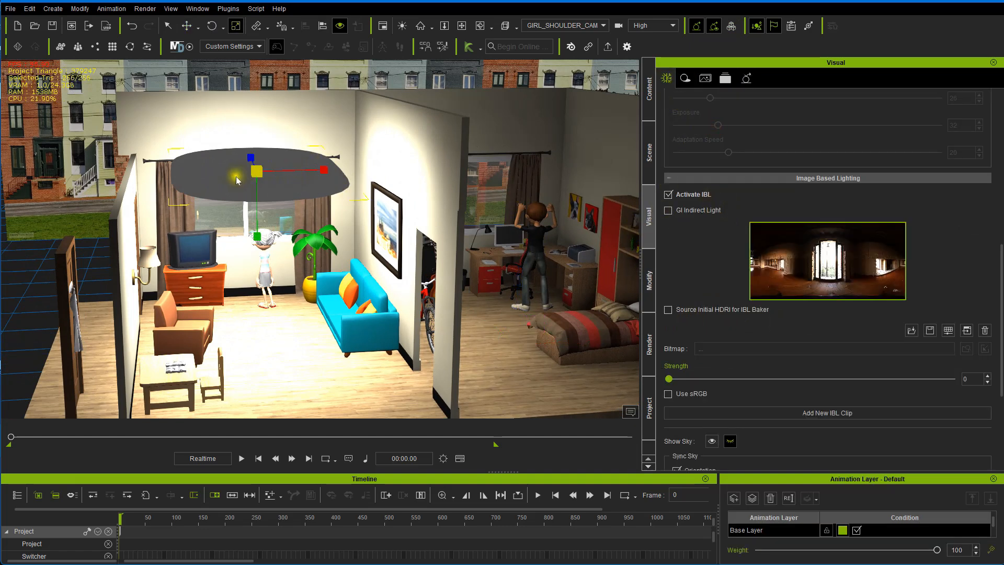
drag(256, 171, 252, 194)
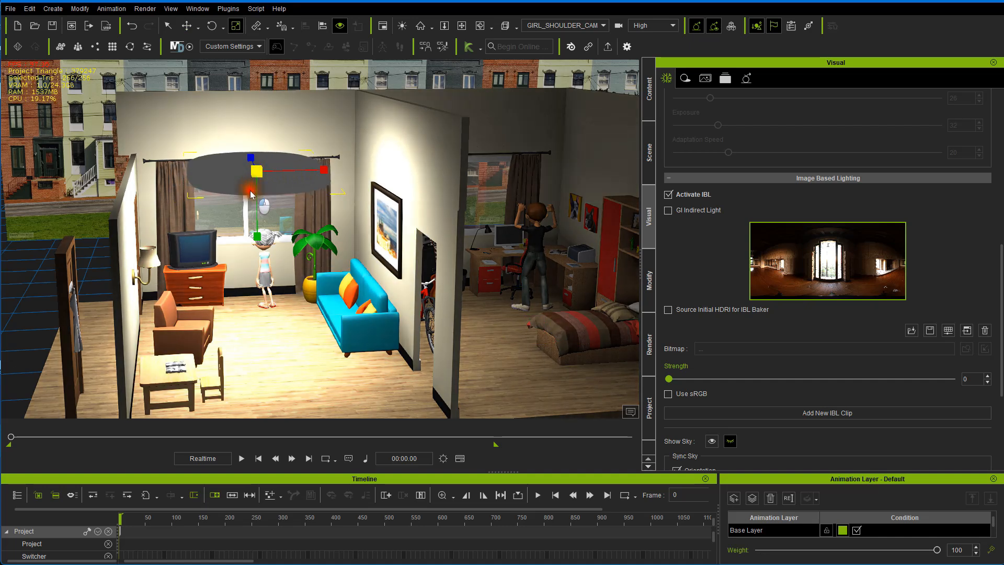
key(w)
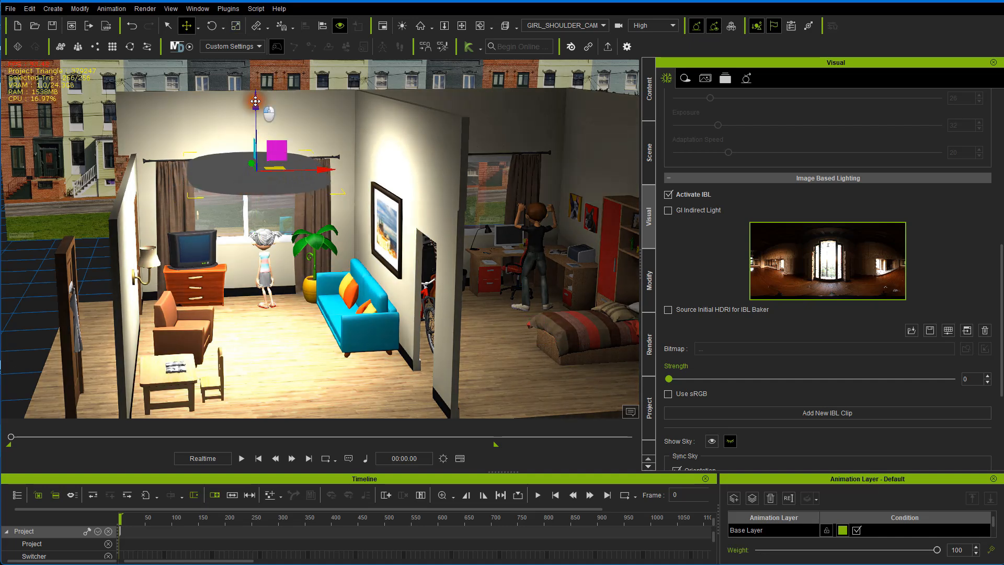
drag(255, 101, 255, 60)
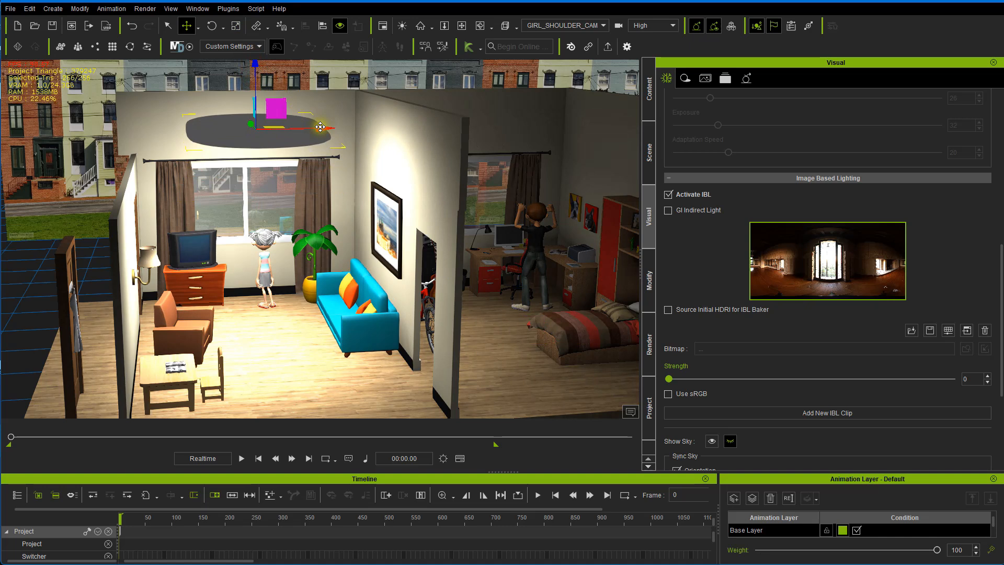
drag(320, 126, 311, 125)
- Scale the raised emissive plane down further to dim the light in the rooms
alt+right_drag(306, 168, 366, 199)
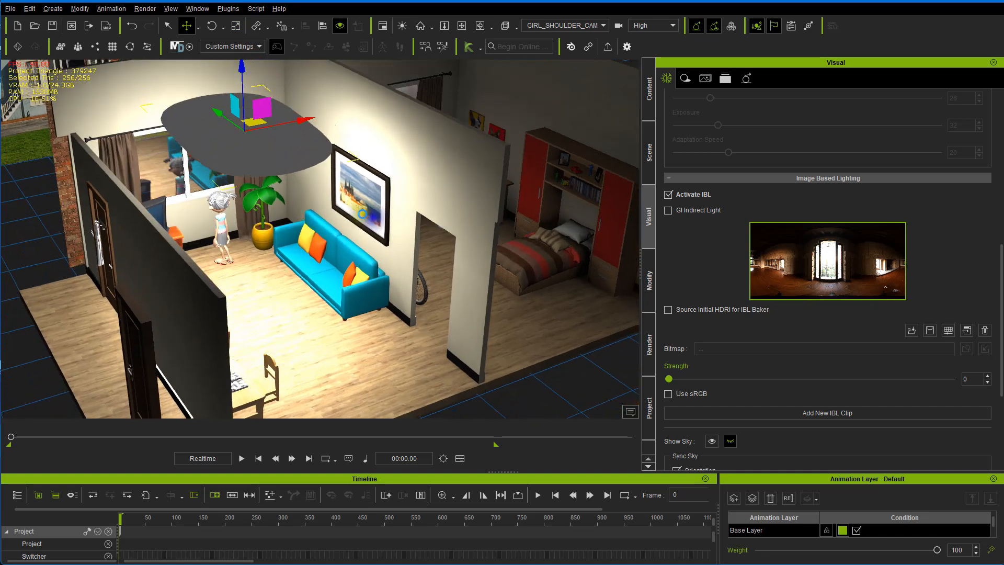
alt+drag(323, 171, 311, 244)
key(e)
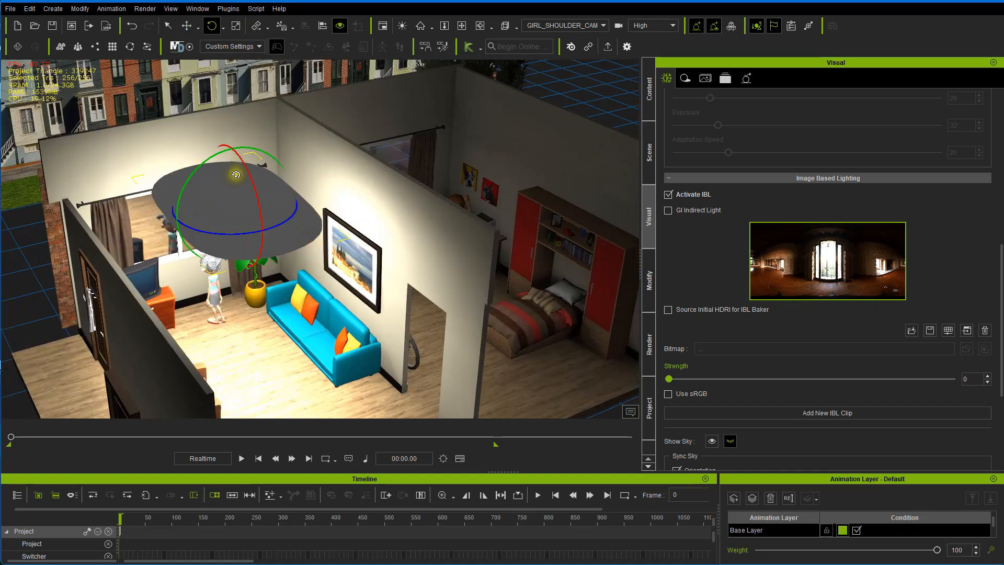
key(r)
drag(235, 205, 238, 239)
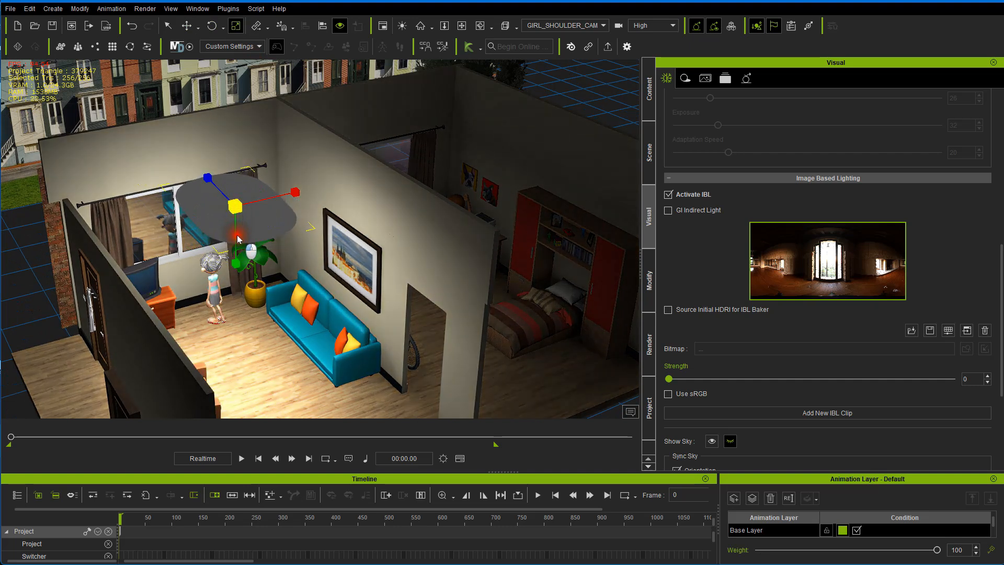
alt+right_drag(281, 285, 196, 221)
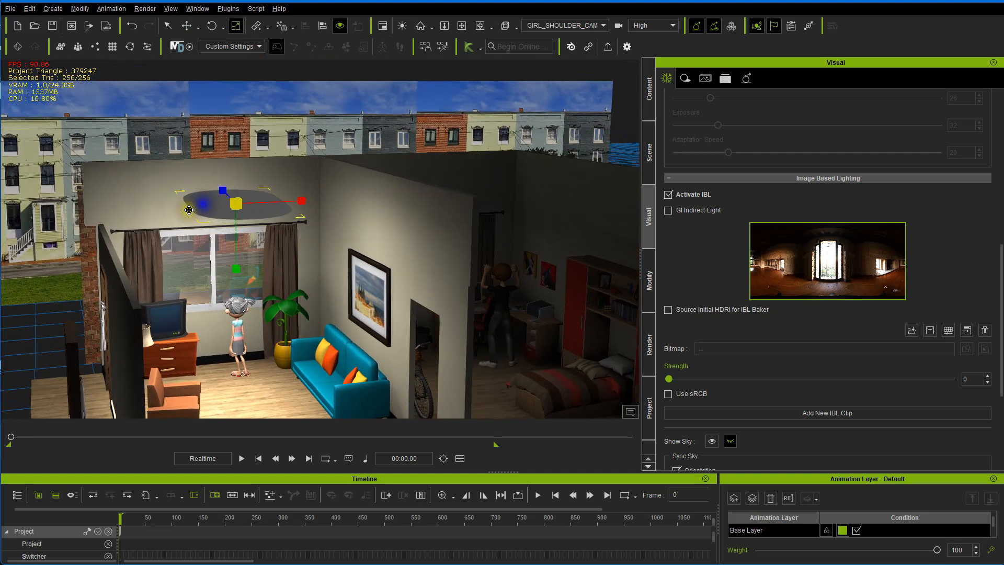
alt+drag(196, 221, 143, 103)
alt+right_drag(278, 168, 241, 152)
scroll(255, 161, up, 2)
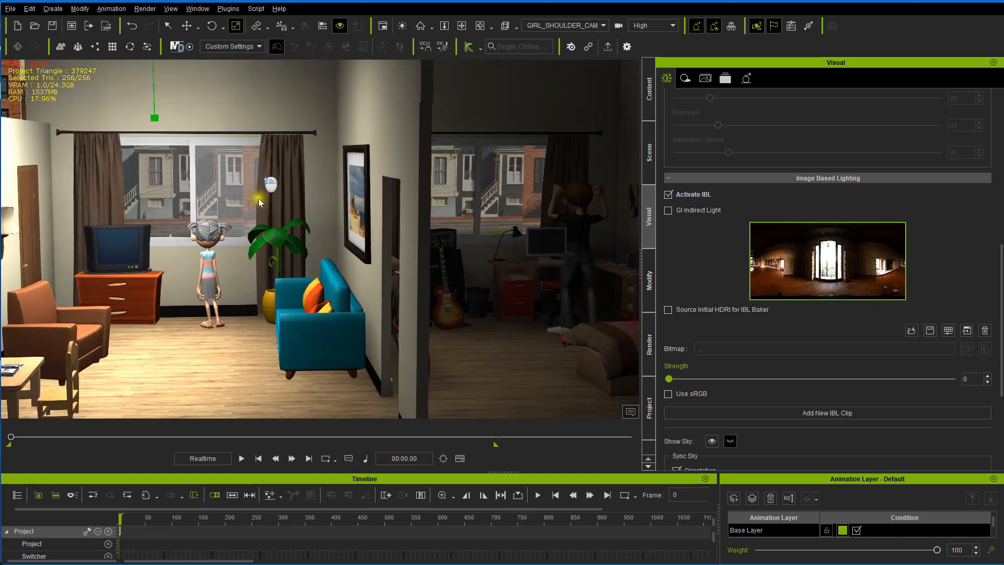
- Play the animation through the girl's shoulder camera to check the lighting in both rooms, and return to the first frame
alt+drag(255, 183, 277, 152)
alt+right_drag(277, 152, 308, 156)
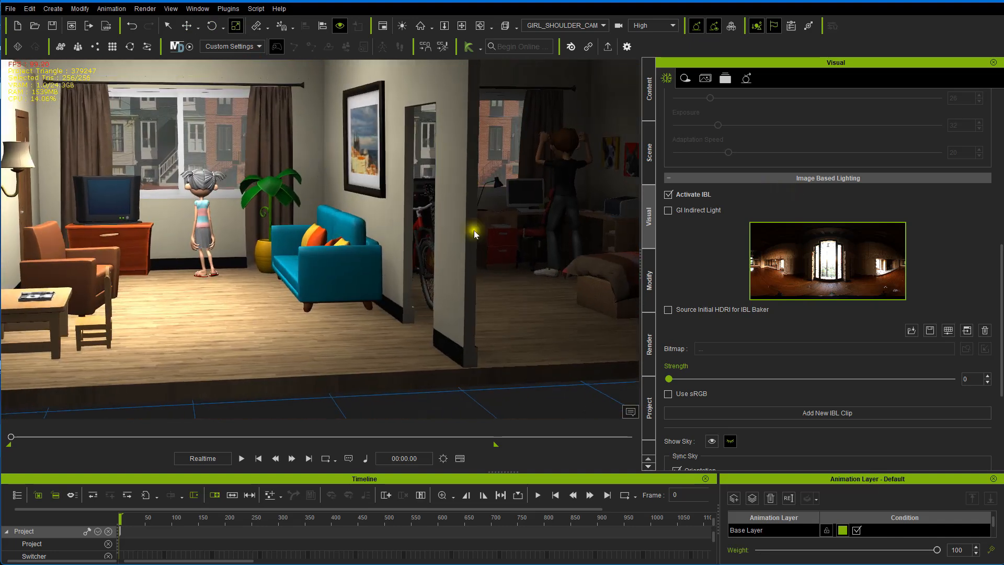
key(space)
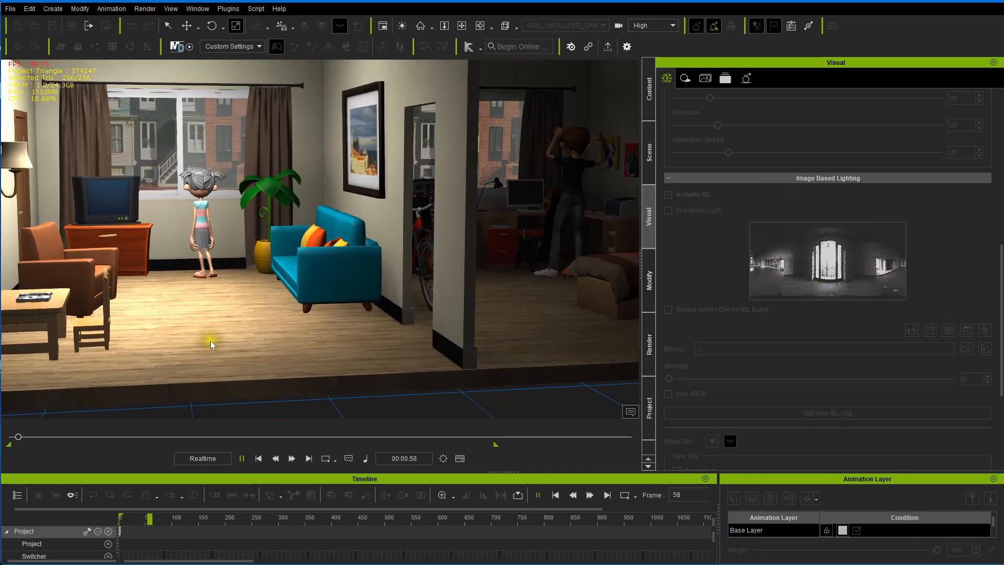
scroll(223, 322, up, 2)
alt+drag(224, 322, 213, 404)
click(259, 458)
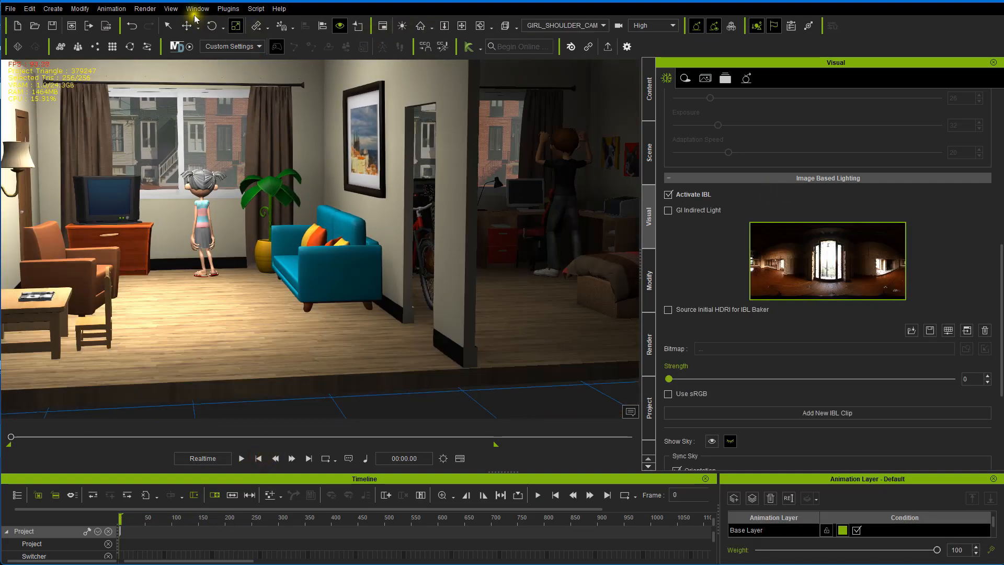
- Switch the viewport to the Preview camera and frame the girl's living room
click(549, 26)
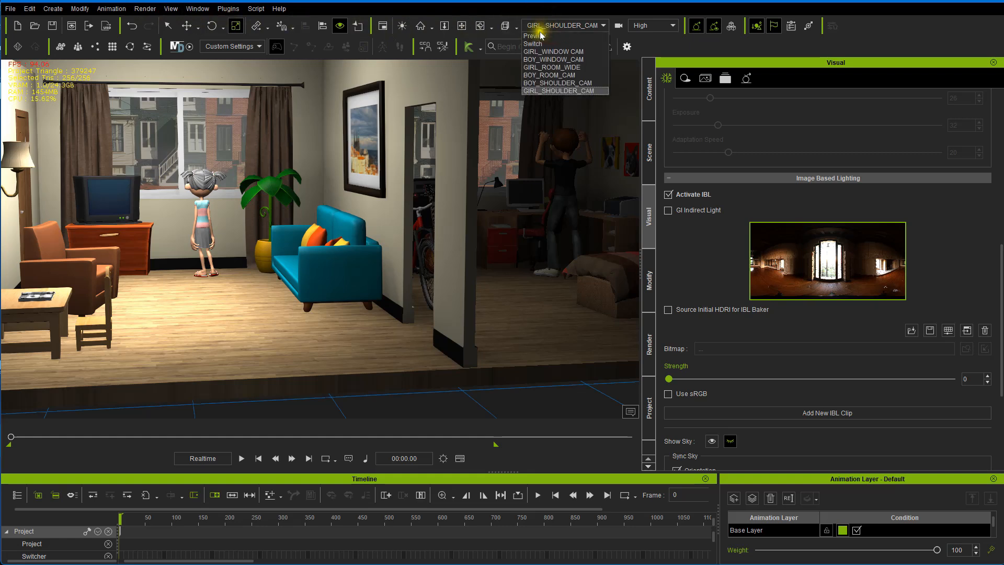
click(538, 35)
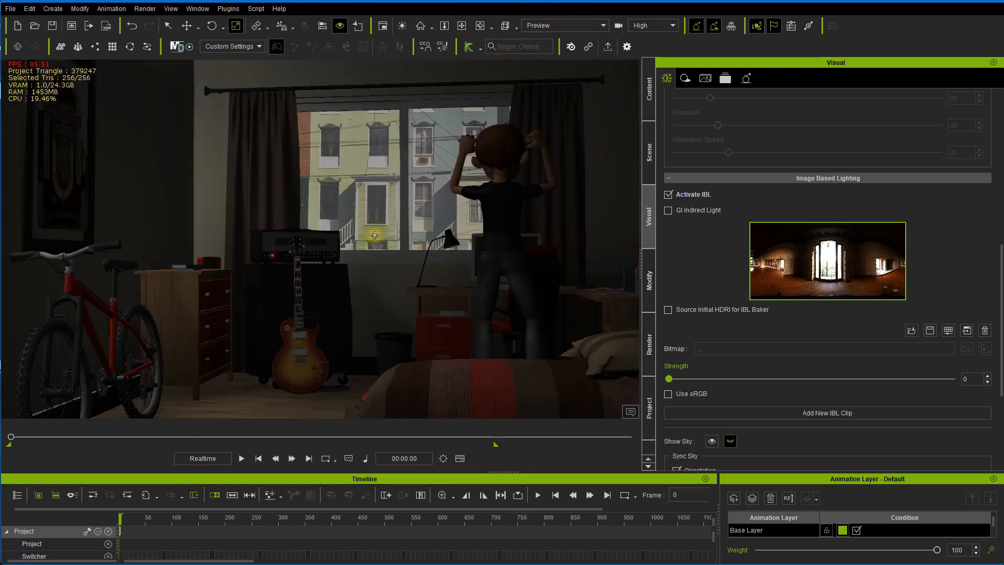
right_drag(283, 241, 706, 235)
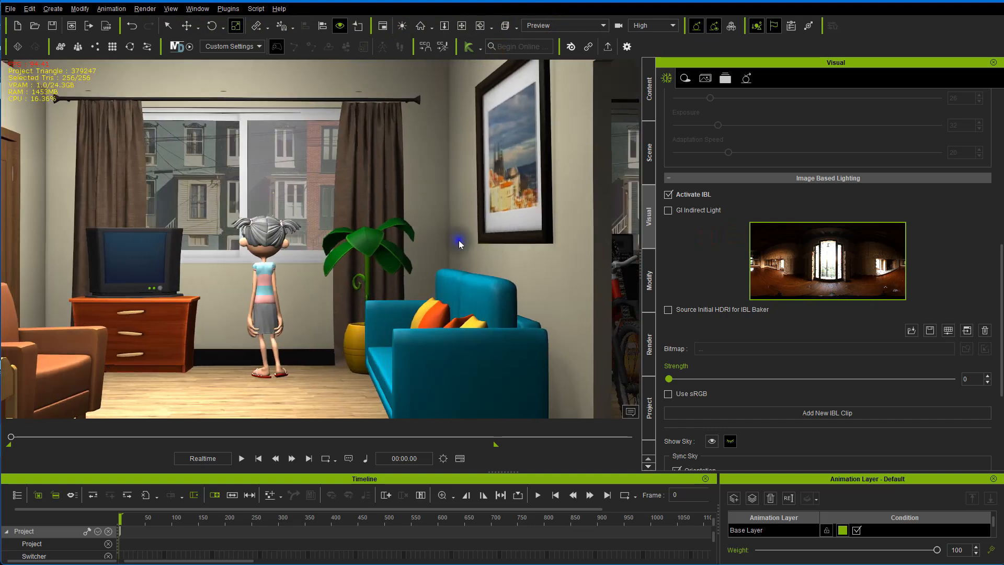
scroll(459, 241, down, 3)
right_drag(458, 241, 410, 251)
scroll(398, 248, down, 1)
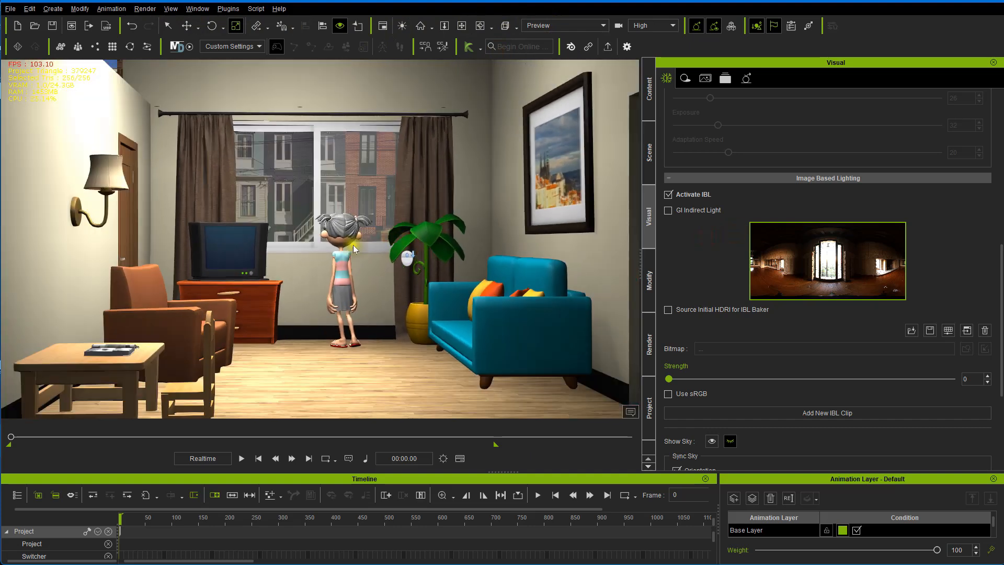
- Play the girl's walk through the living room to check the light on her, and return to the first frame
key(space)
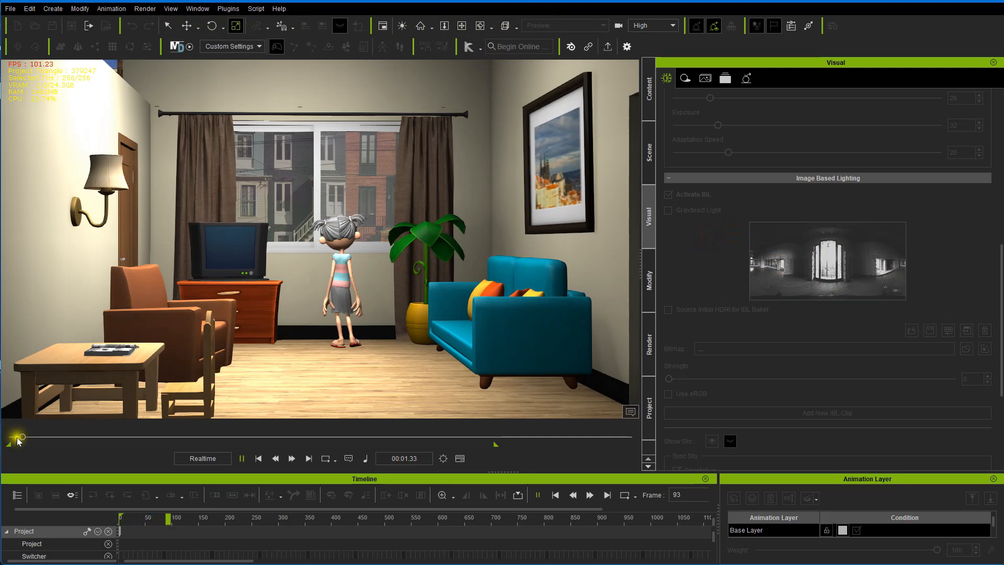
drag(24, 436, 101, 443)
key(space)
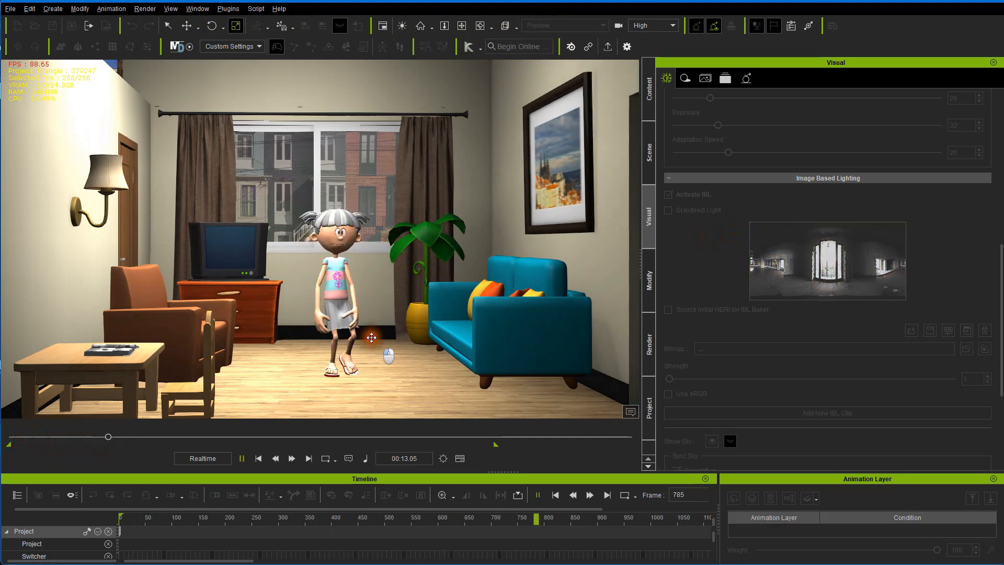
alt+drag(372, 338, 312, 335)
mouse_move(312, 335)
alt+right_down()
mouse_move(319, 329)
mouse_move(302, 326)
alt+right_up()
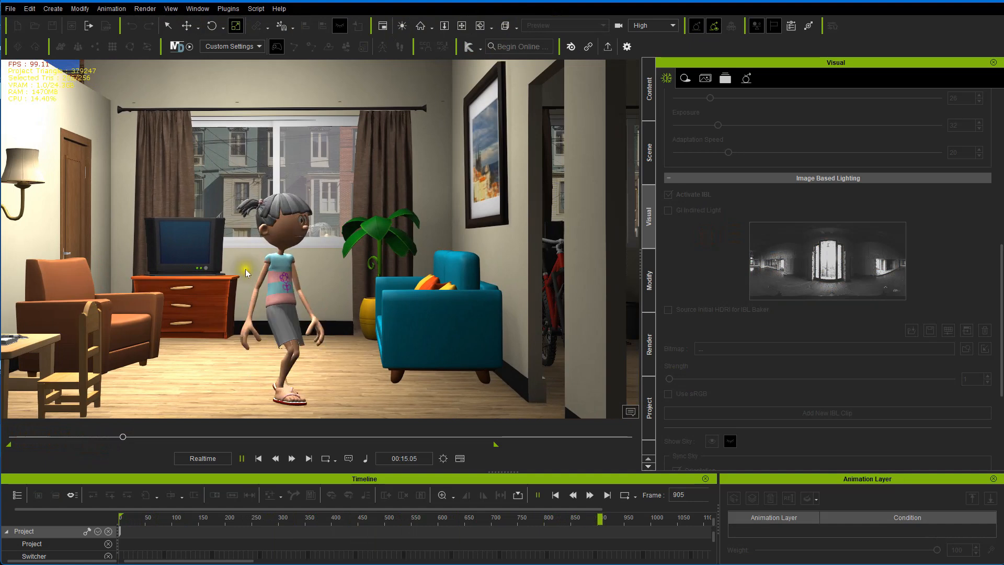
key(space)
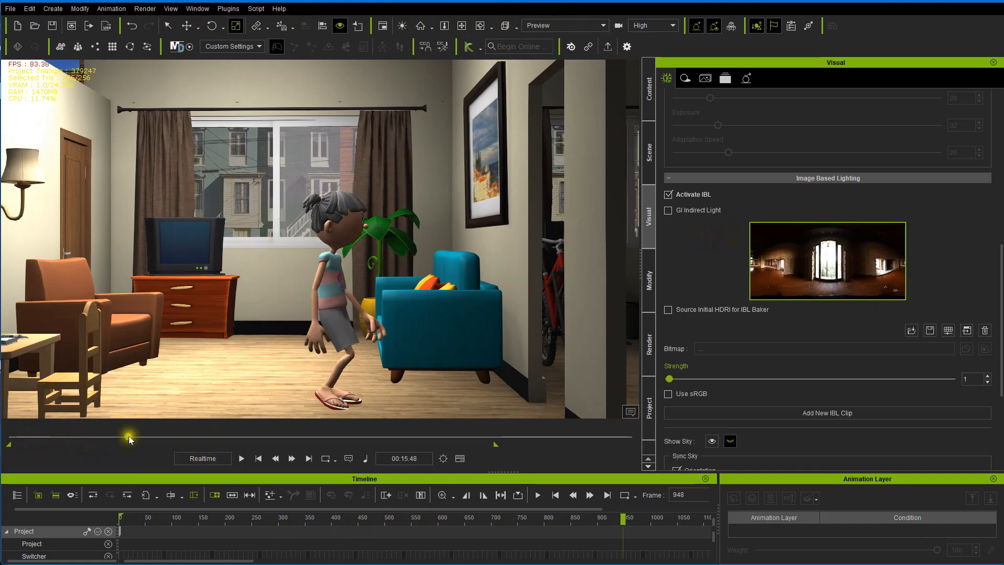
drag(129, 438, 12, 441)
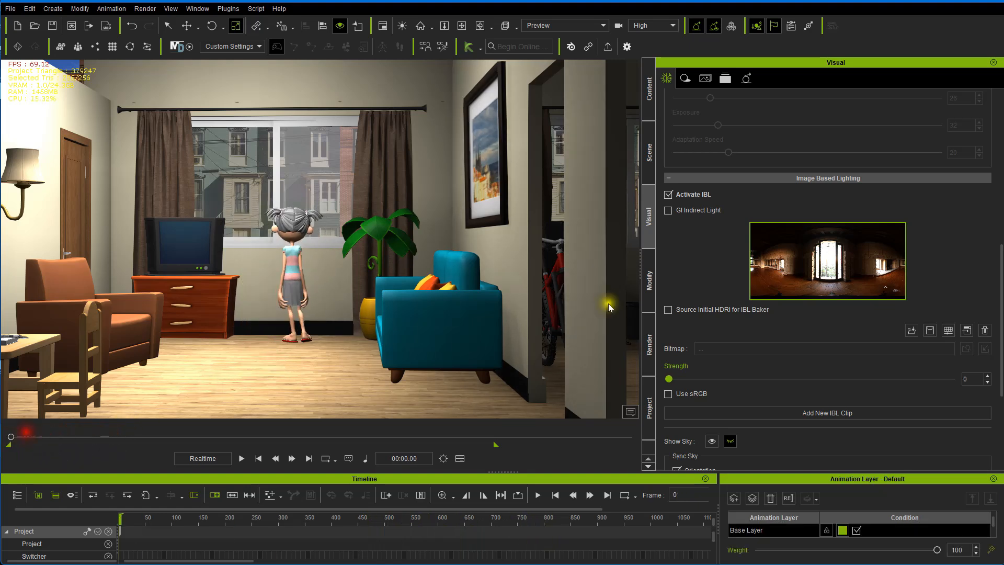
- Set the global illumination diffuse to bounce strength 2.9, shadow details 0.6, shadow bias 5.1 and 7 voxel cones
click(746, 79)
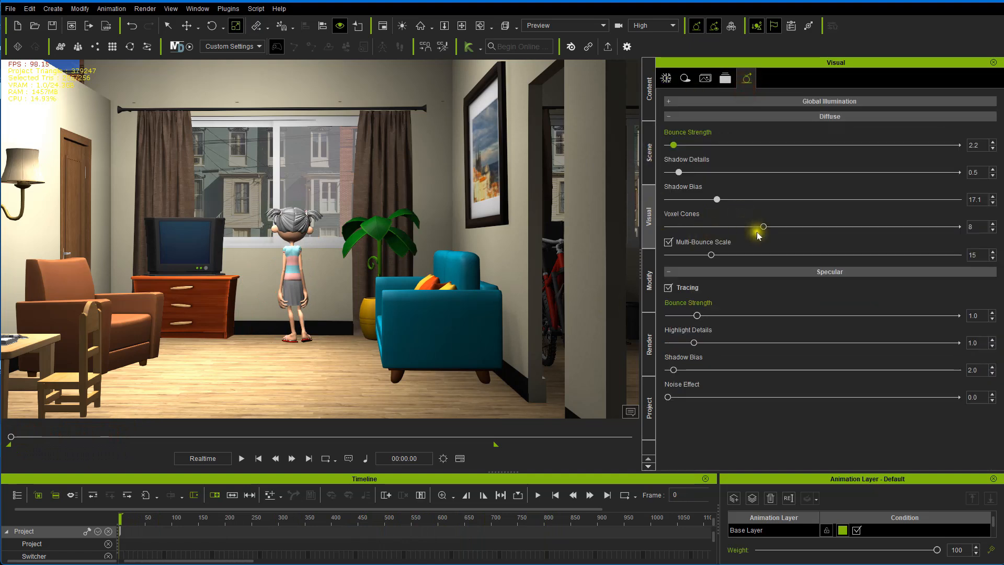
drag(759, 234, 692, 201)
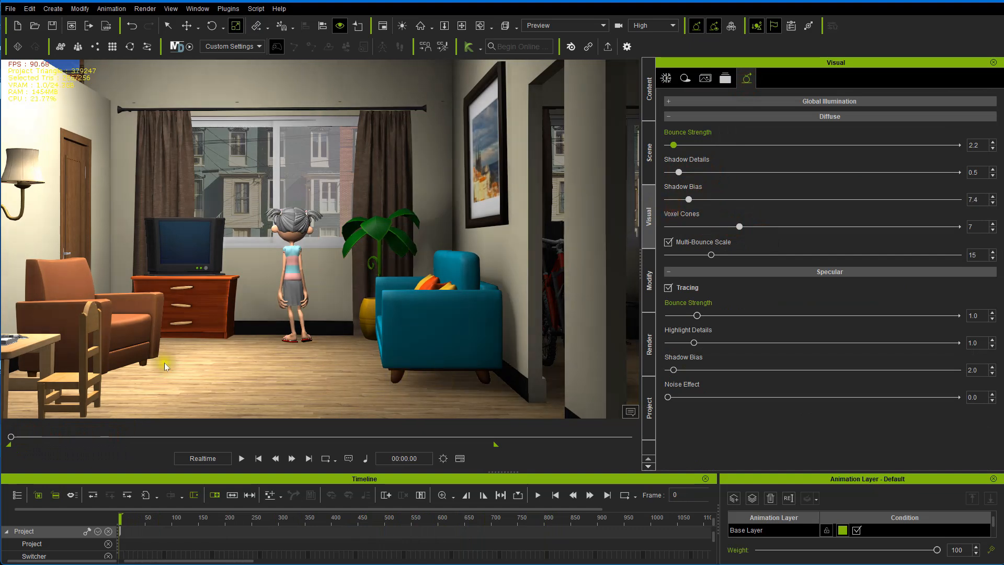
drag(689, 201, 687, 176)
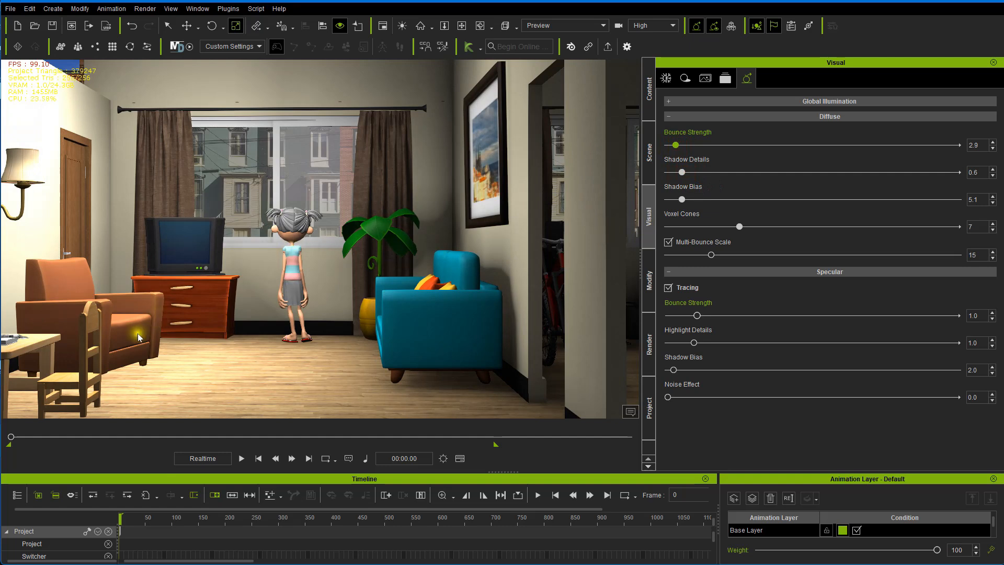
- Examine the living room corner around the sofa and play the girl's walk with the adjusted diffuse settings, ending at the first frame
middle_drag(260, 258, 291, 282)
scroll(381, 290, down, 3)
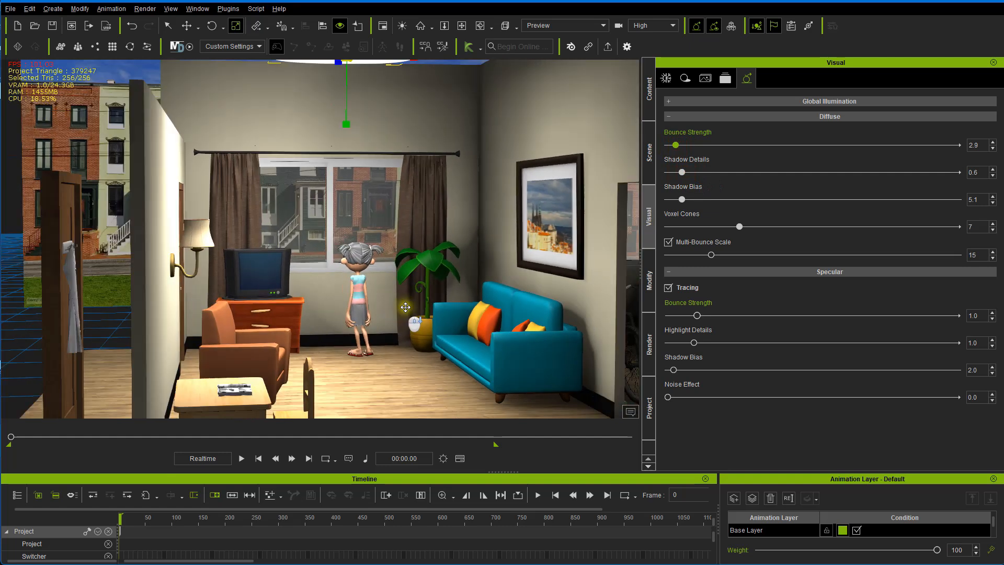
scroll(291, 280, up, 4)
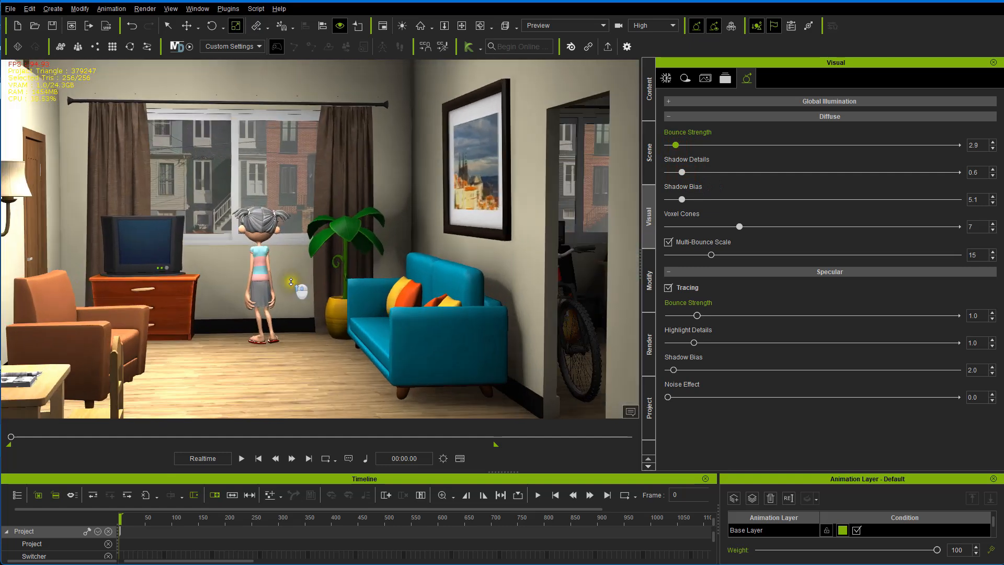
right_drag(306, 281, 339, 284)
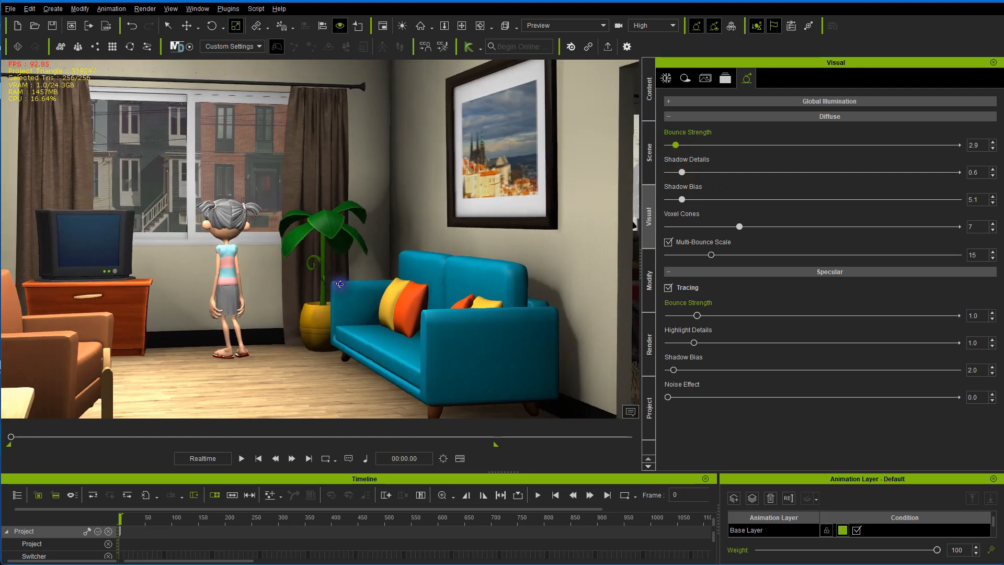
middle_drag(329, 293, 339, 274)
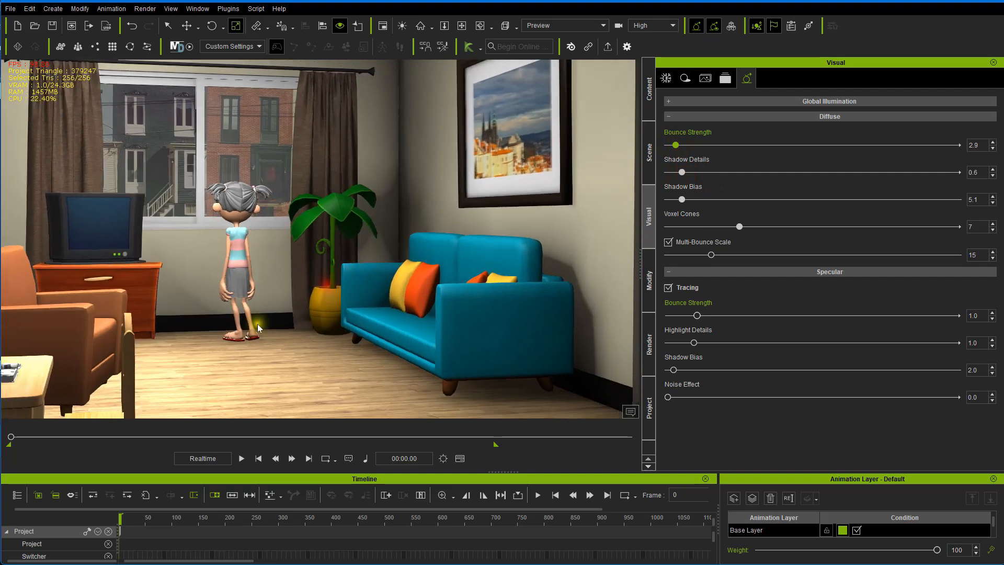
key(space)
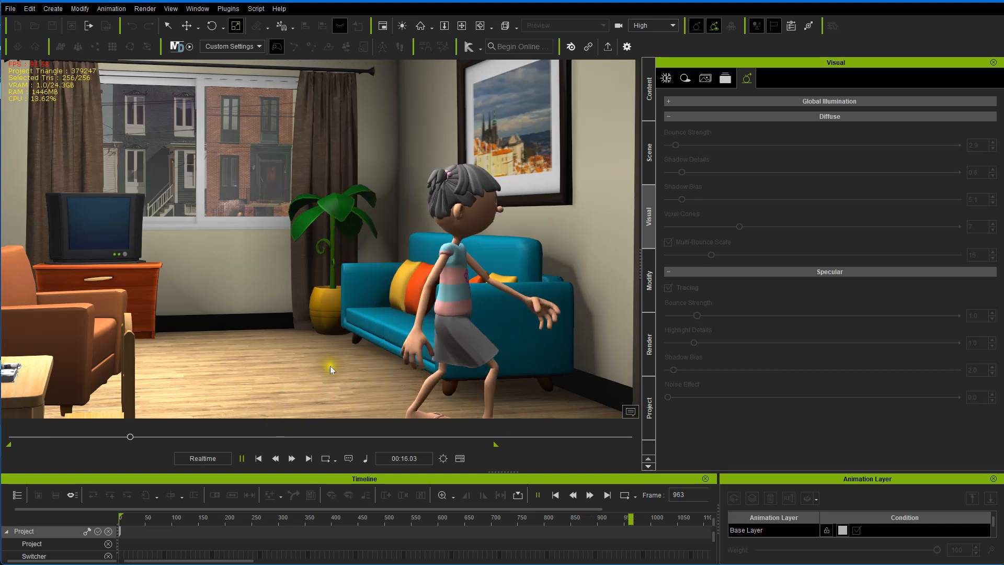
click(276, 449)
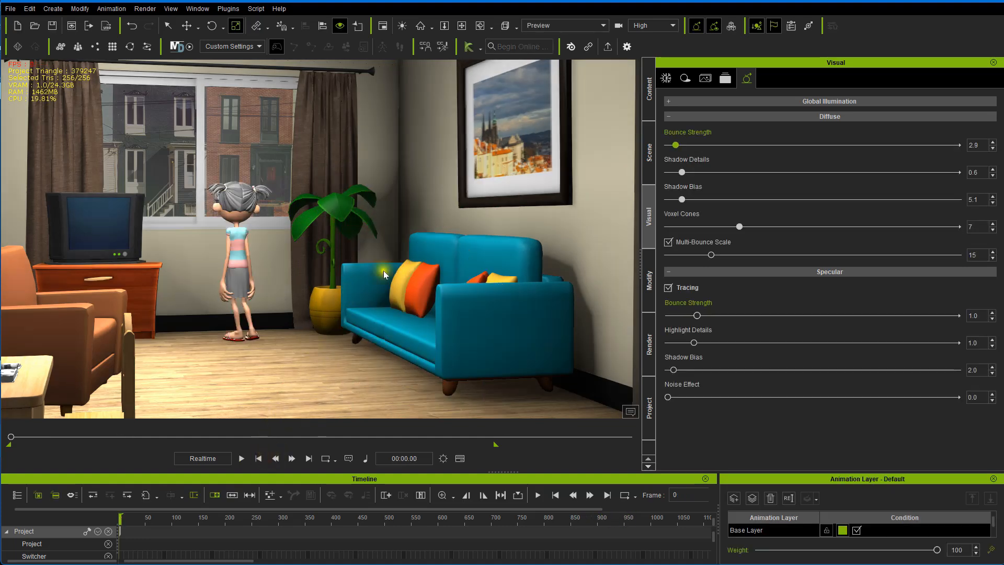
- Duplicate the living room's emissive plane along its X axis and place the copy over the boy's room
scroll(383, 268, down, 4)
right_drag(391, 216, 317, 335)
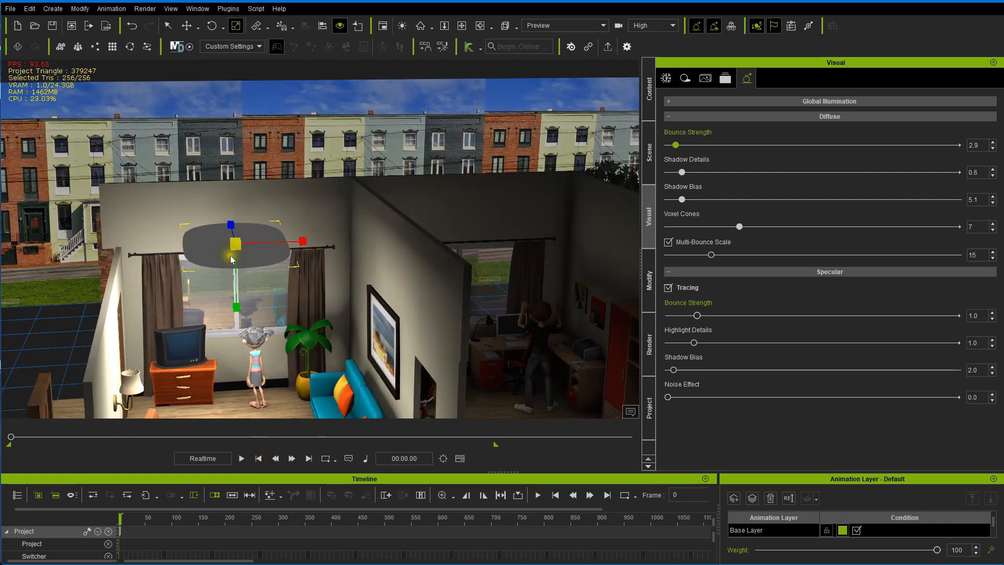
key(w)
shift+drag(298, 243, 594, 229)
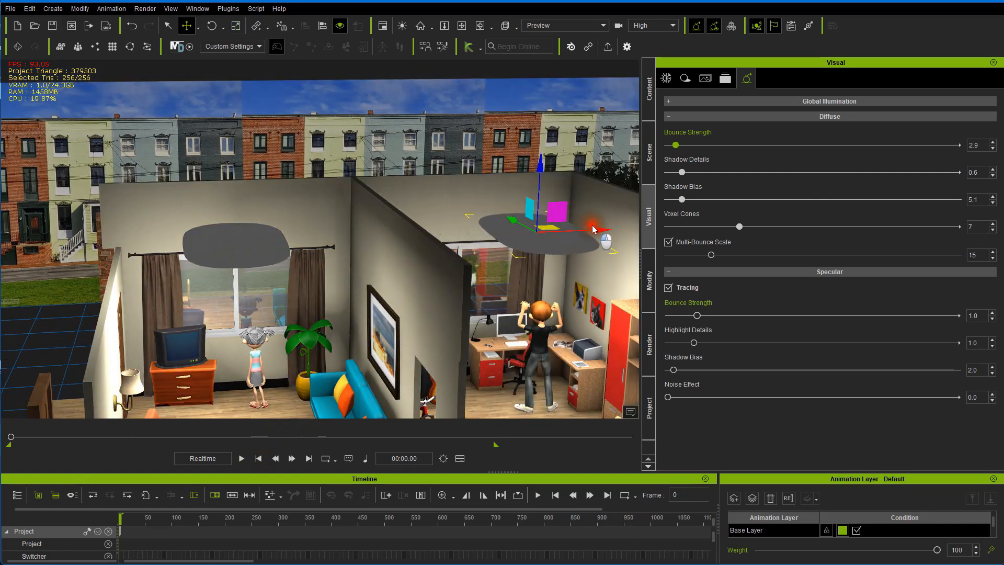
middle_drag(469, 279, 289, 206)
right_drag(290, 206, 317, 265)
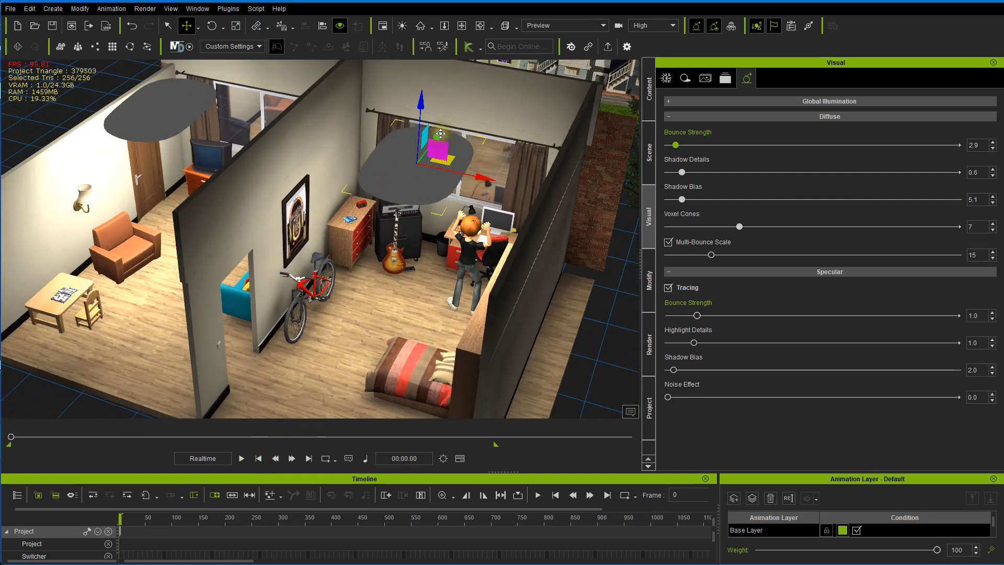
- Move the living room's emissive plane slightly away from the window wall towards the room's open side
middle_drag(341, 169, 351, 214)
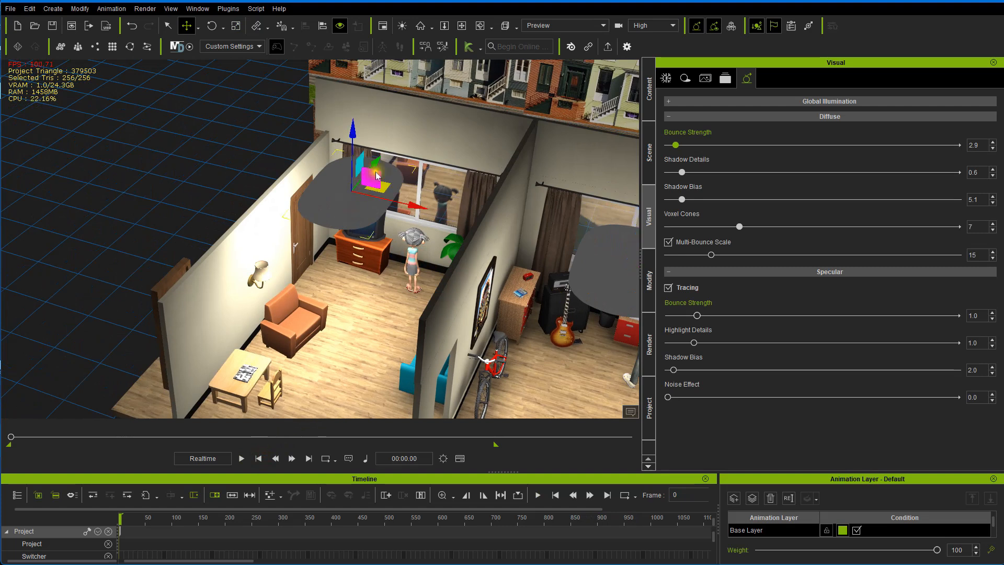
drag(377, 161, 369, 178)
drag(400, 220, 411, 227)
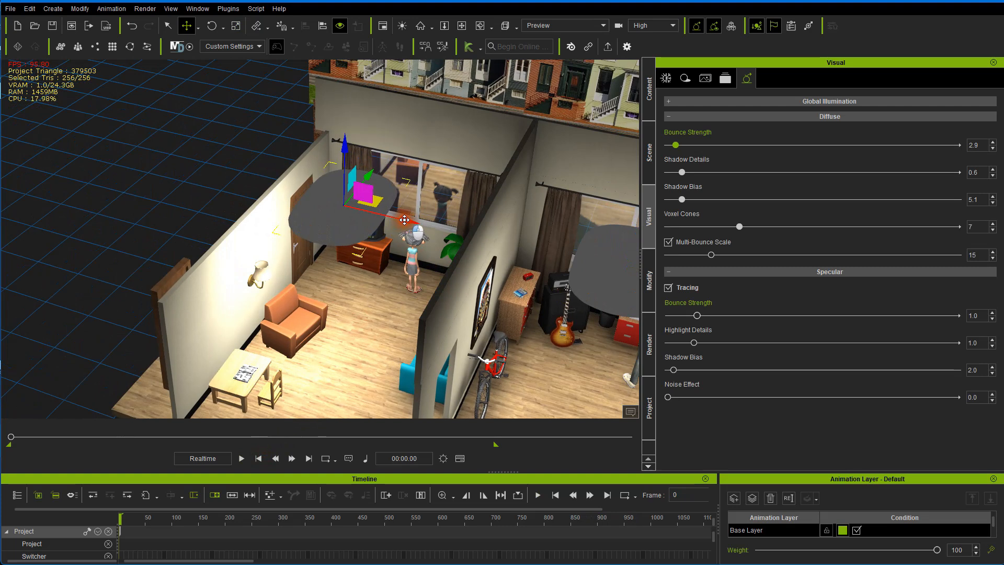
right_drag(373, 257, 433, 263)
- Tilt the living room's emissive plane slightly about its X axis
key(e)
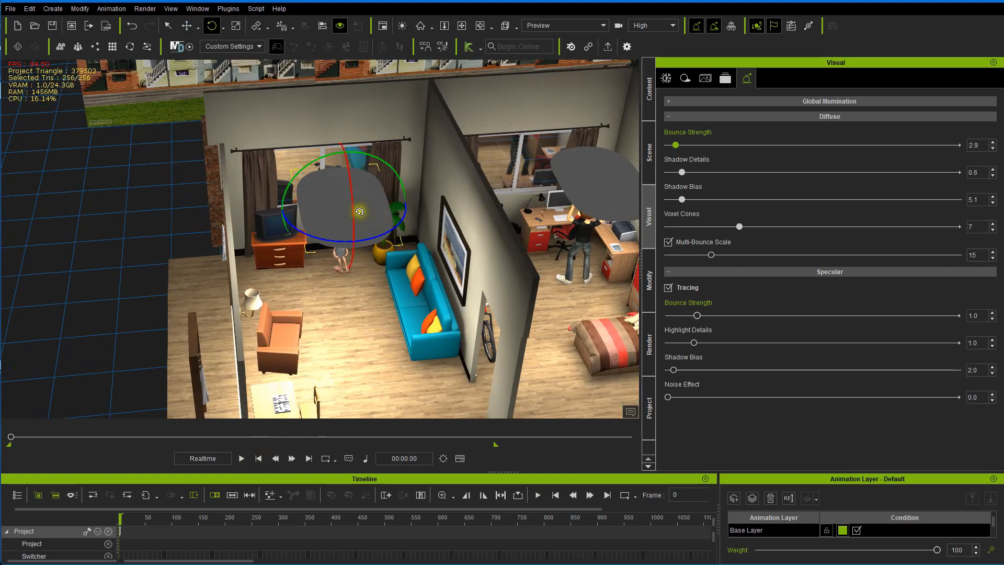
drag(363, 222, 364, 225)
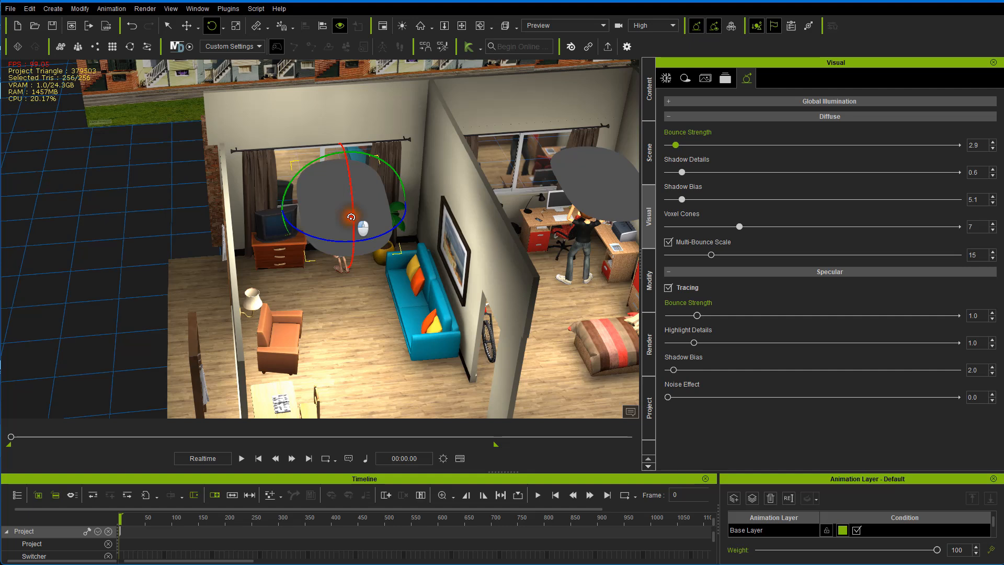
drag(362, 228, 365, 223)
right_drag(373, 269, 432, 311)
scroll(415, 224, down, 2)
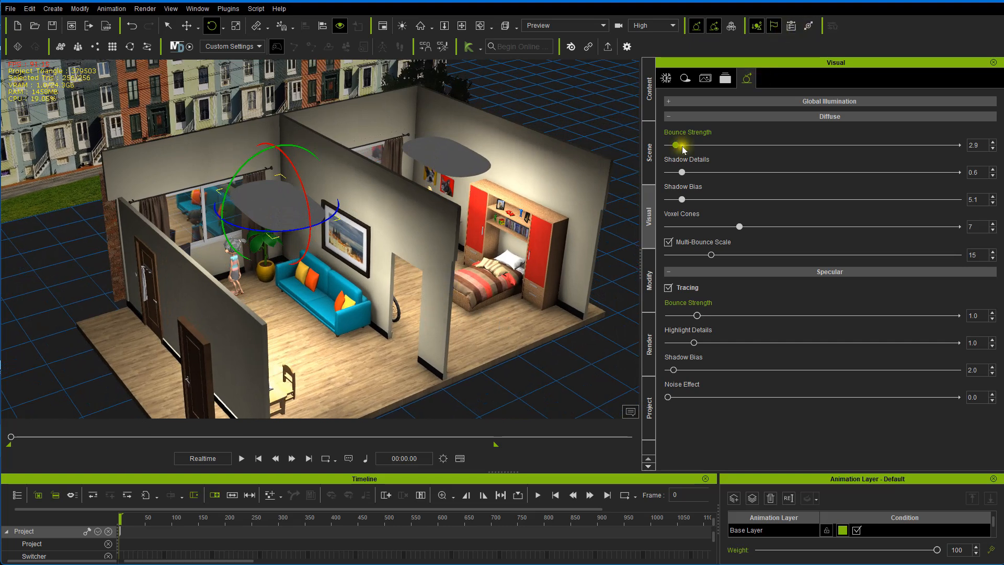
- Activate the lights Spotlight_2 and Spotlight_1 in the scene, and frame both rooms from the front
click(649, 157)
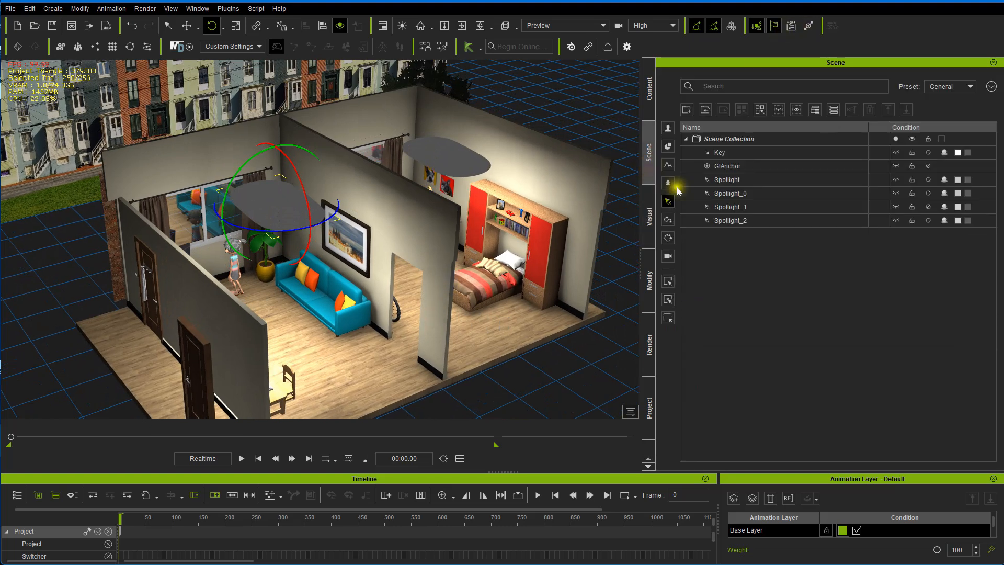
click(900, 221)
click(927, 220)
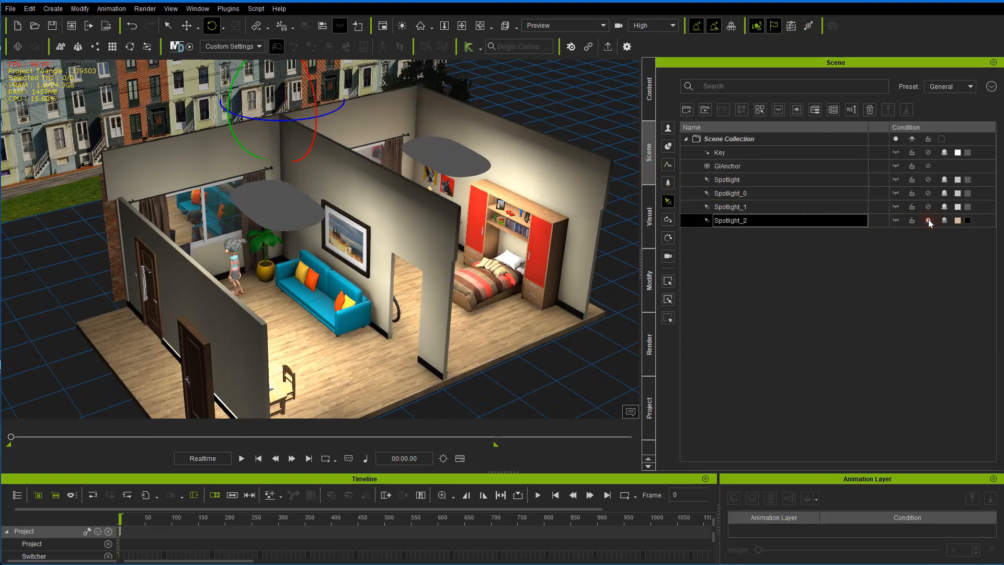
click(927, 208)
click(928, 207)
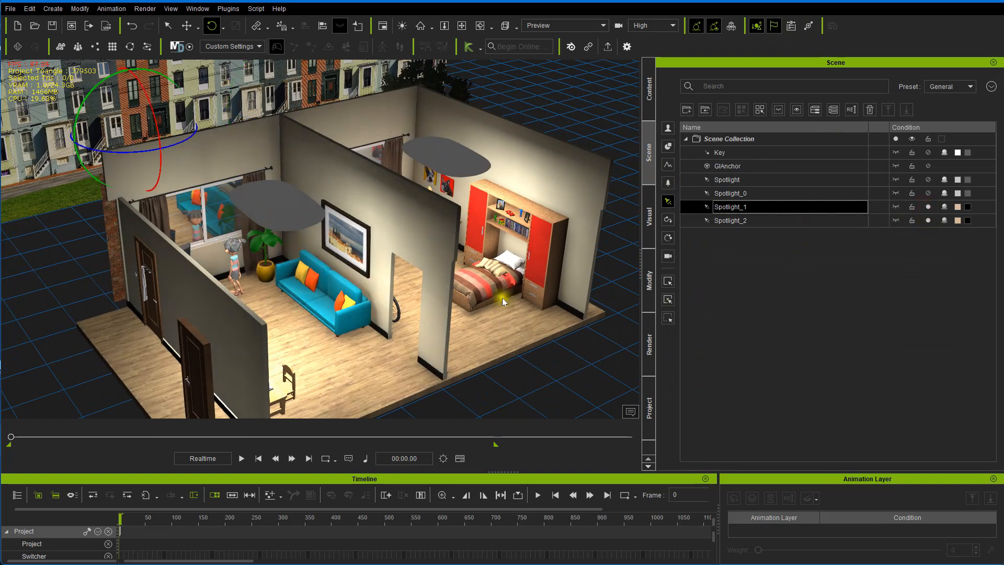
right_drag(492, 305, 280, 251)
scroll(328, 251, up, 10)
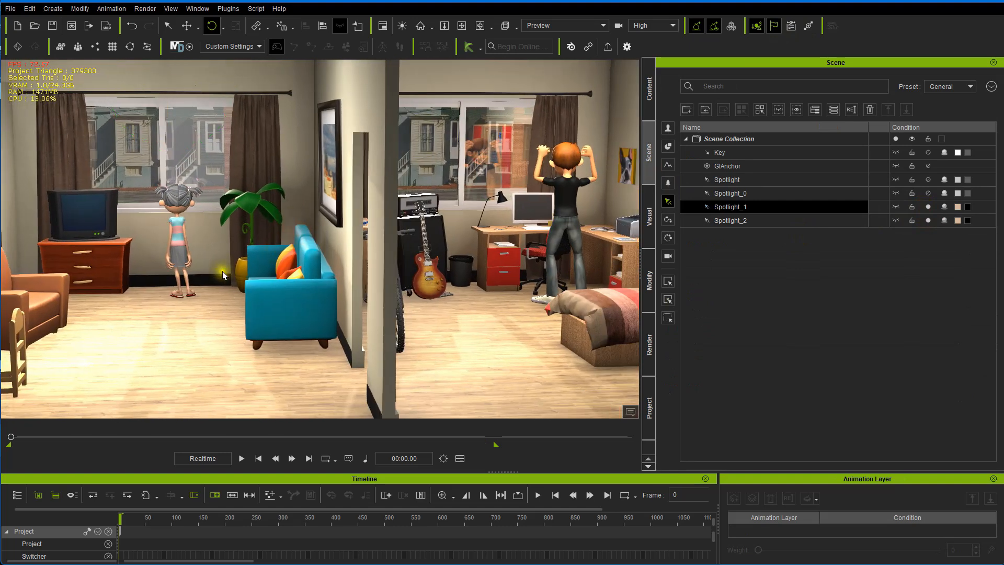
- Play the animation and follow the girl into the boy's room to examine the combined lighting on both characters
key(space)
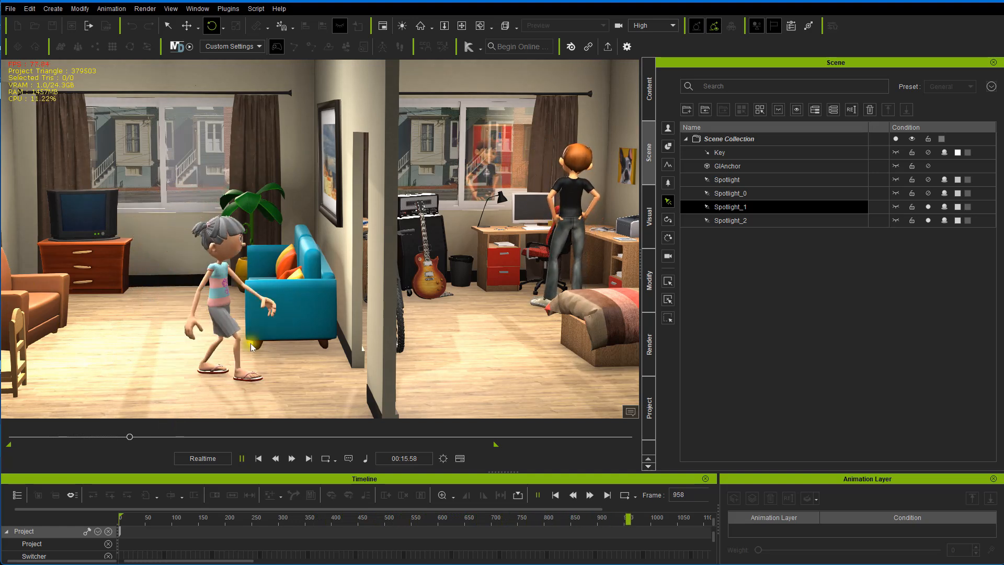
middle_drag(370, 330, 232, 312)
alt+right_drag(232, 312, 259, 294)
alt+drag(291, 269, 354, 319)
scroll(347, 317, up, 3)
scroll(347, 317, up, 5)
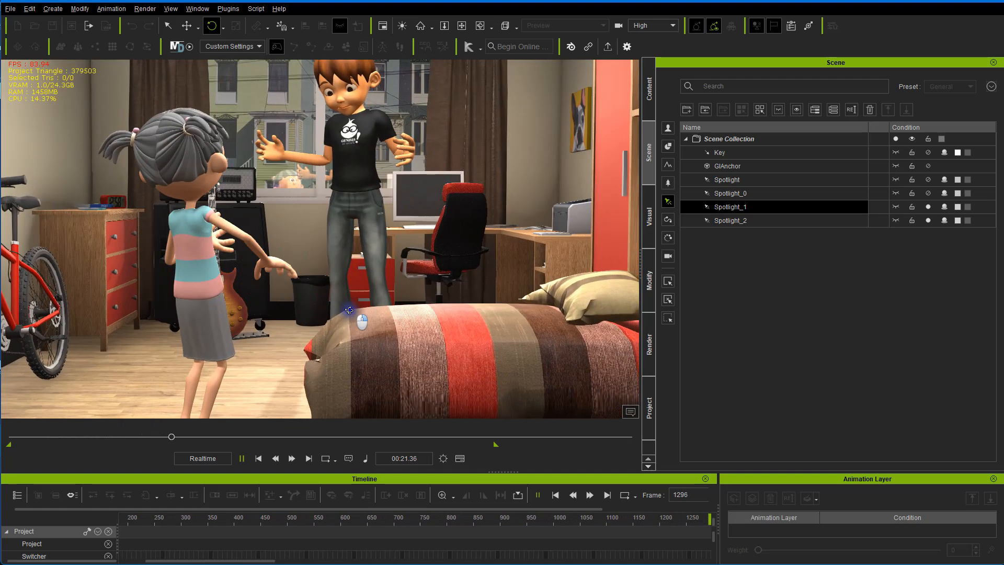
- Pause the animation and check both characters' lighting through BOY_SHOULDER_CAM, returning to the Preview camera
alt+right_drag(349, 310, 356, 322)
key(space)
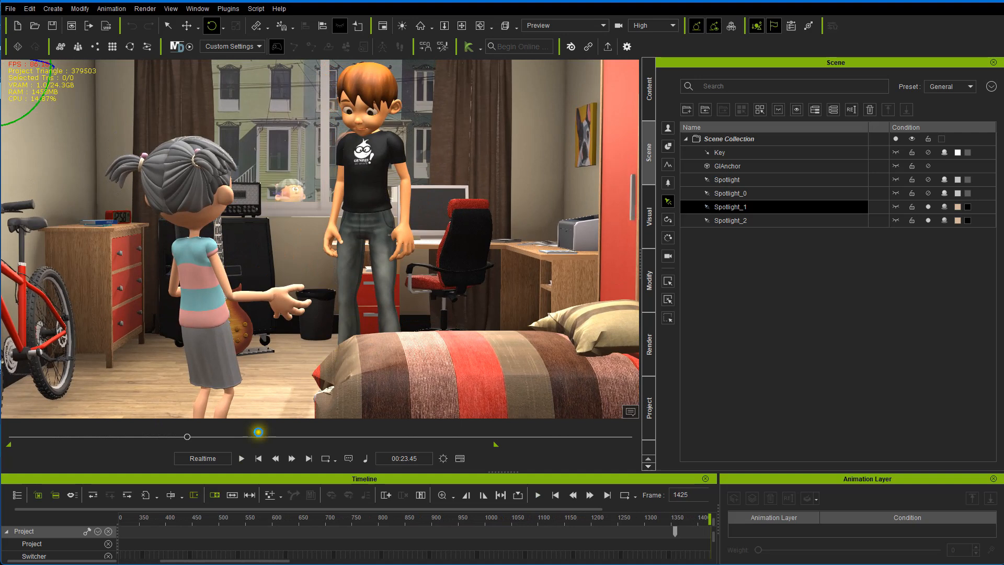
click(534, 29)
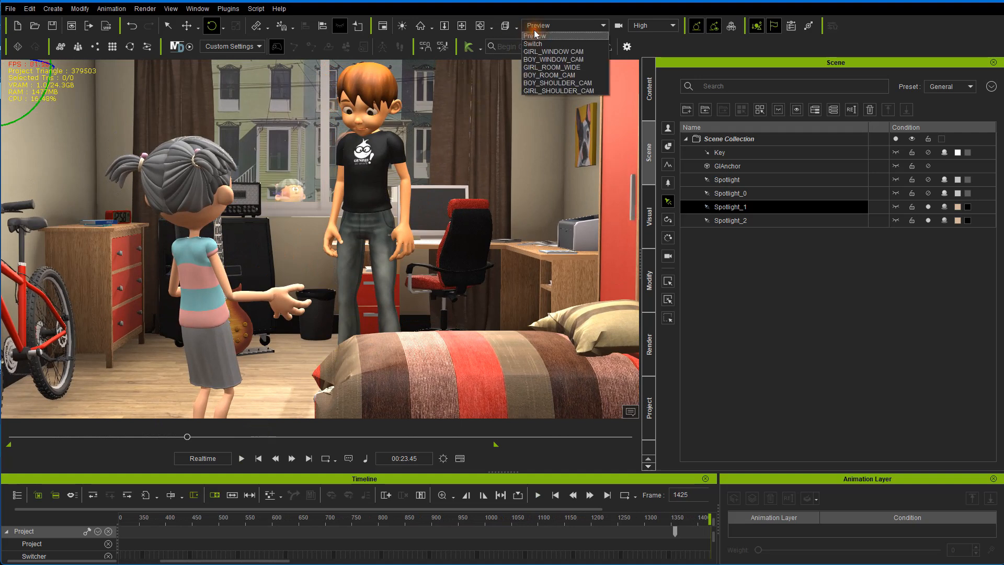
click(544, 81)
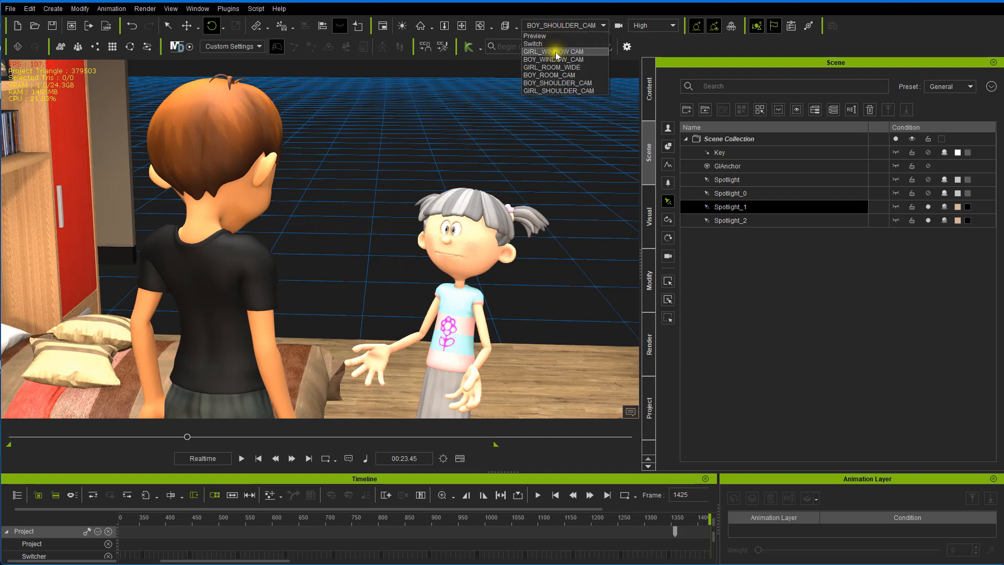
click(538, 36)
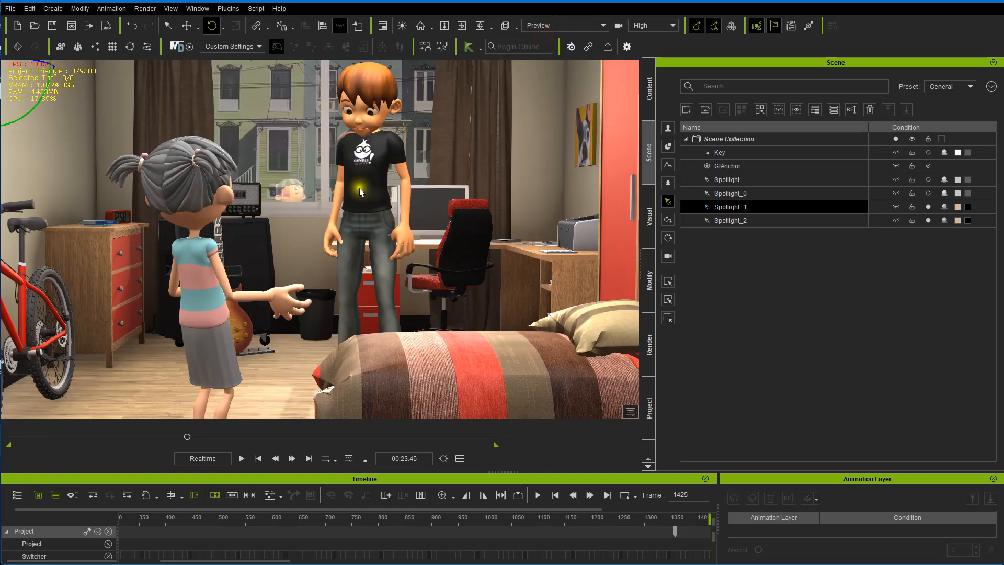
- Examine the boy's room from the front and rewind the animation to its first frame
scroll(303, 230, down, 4)
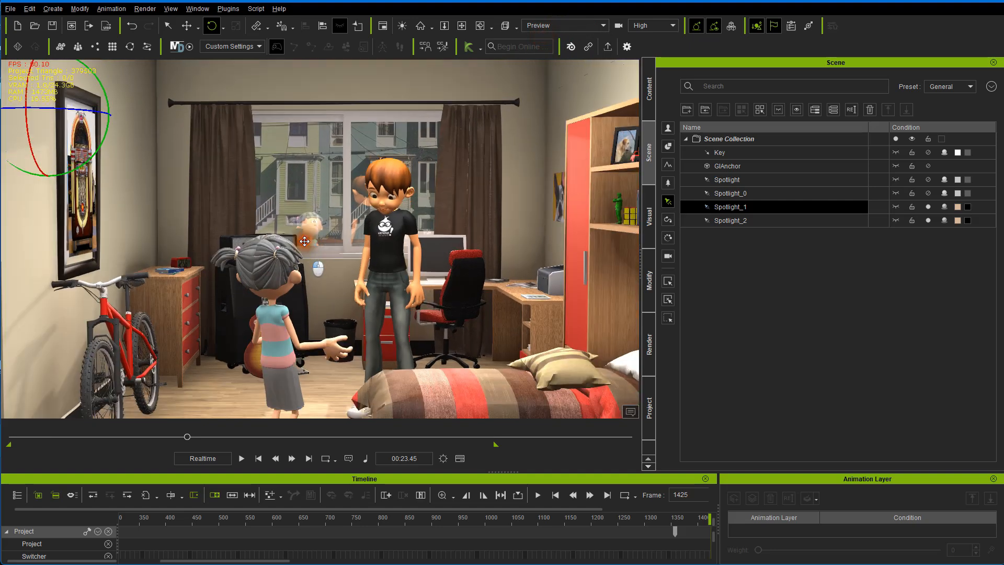
scroll(305, 241, up, 5)
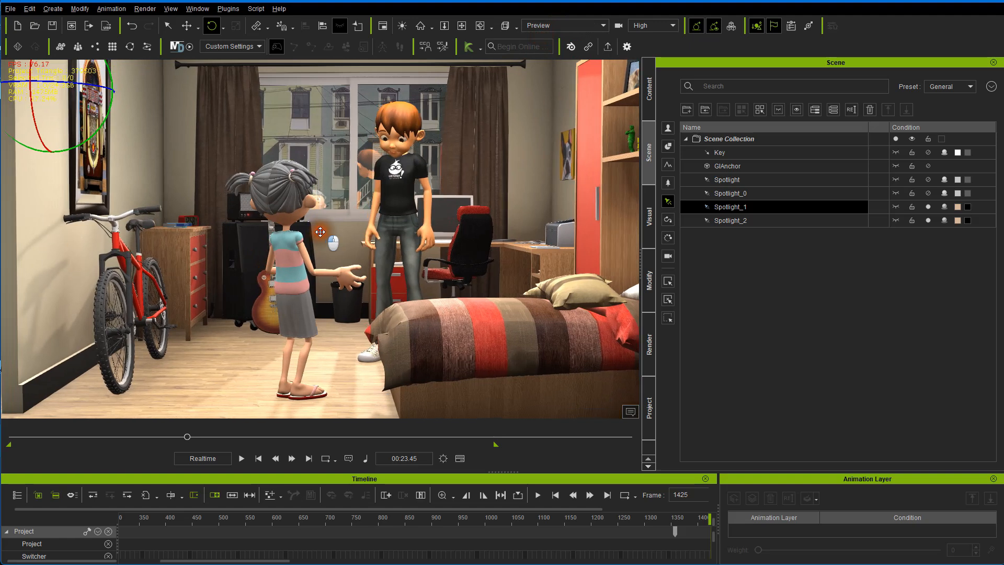
scroll(313, 238, up, 4)
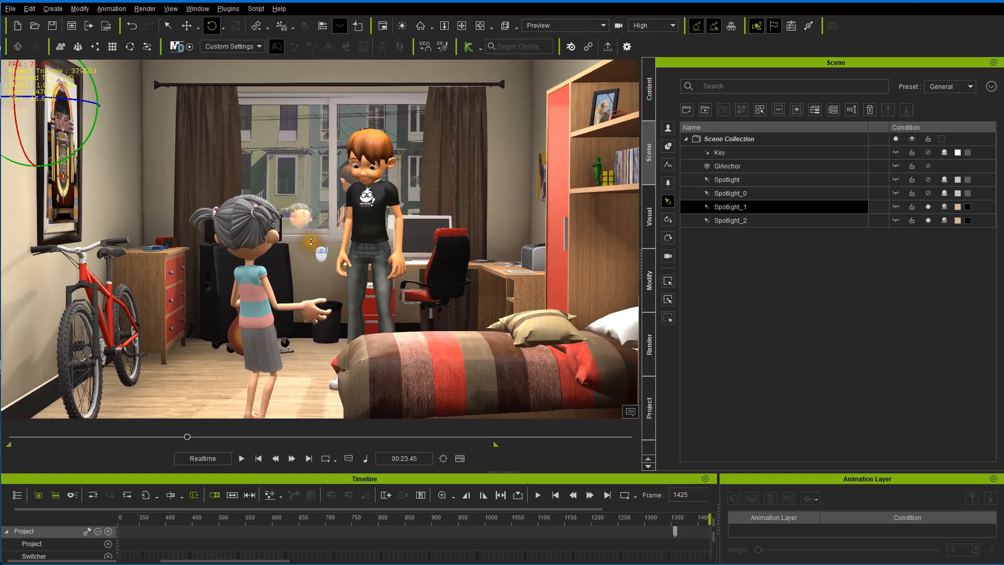
scroll(311, 241, up, 1)
scroll(311, 237, down, 1)
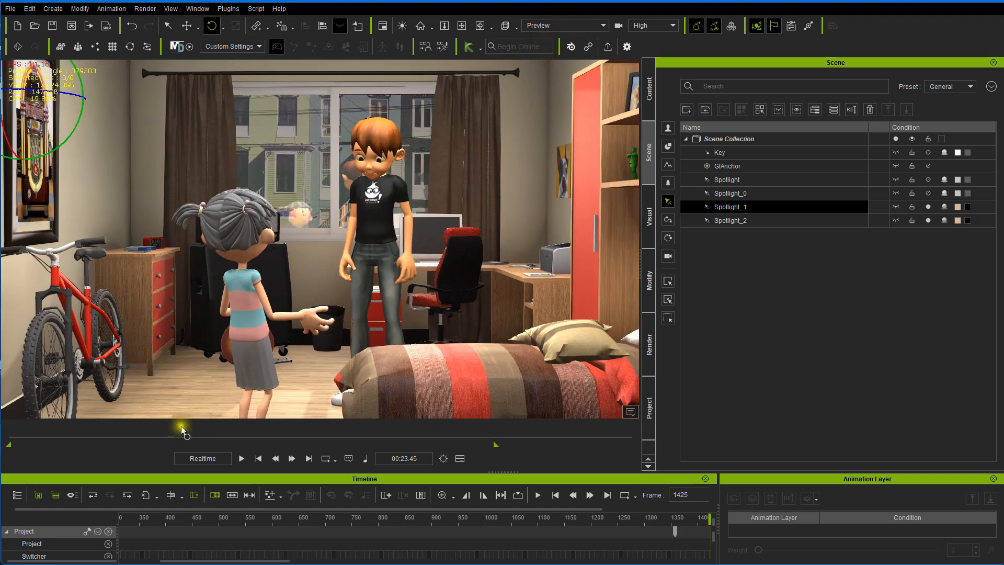
drag(187, 437, 13, 429)
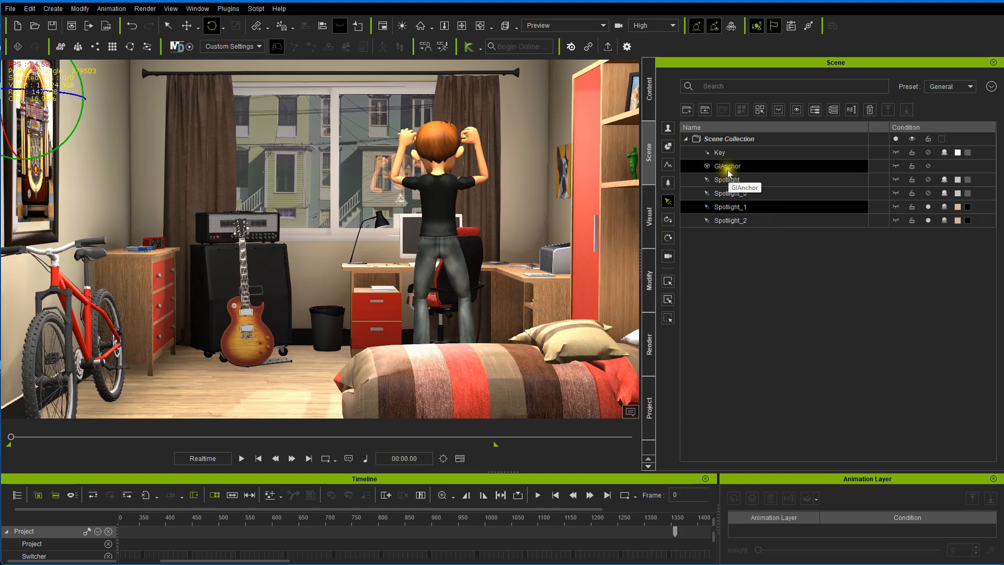
- Set the global illumination's diffuse Bounce Strength to 2.6, Shadow Details to 1.5 and Shadow Bias to 16.5
click(649, 268)
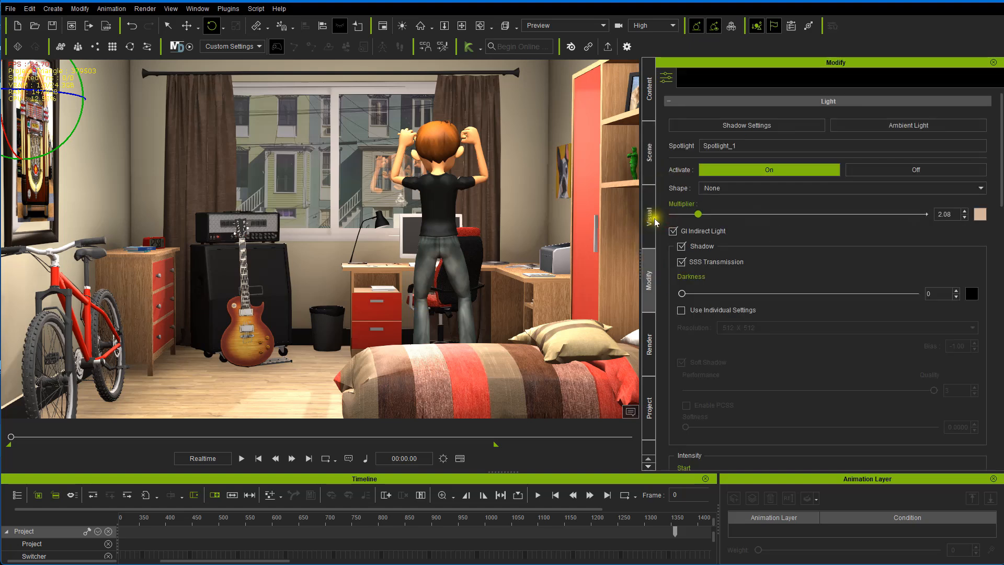
click(650, 218)
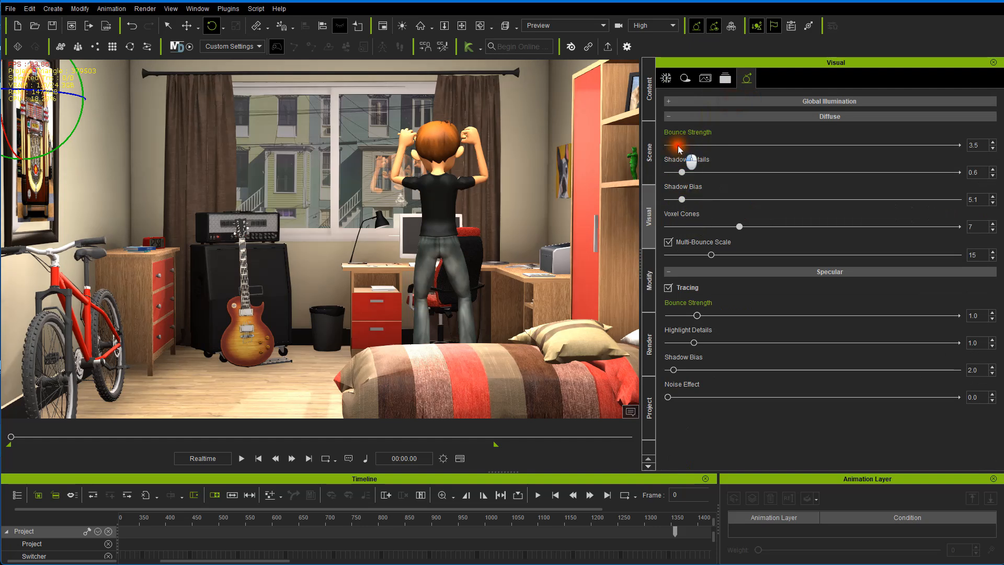
drag(678, 149, 719, 203)
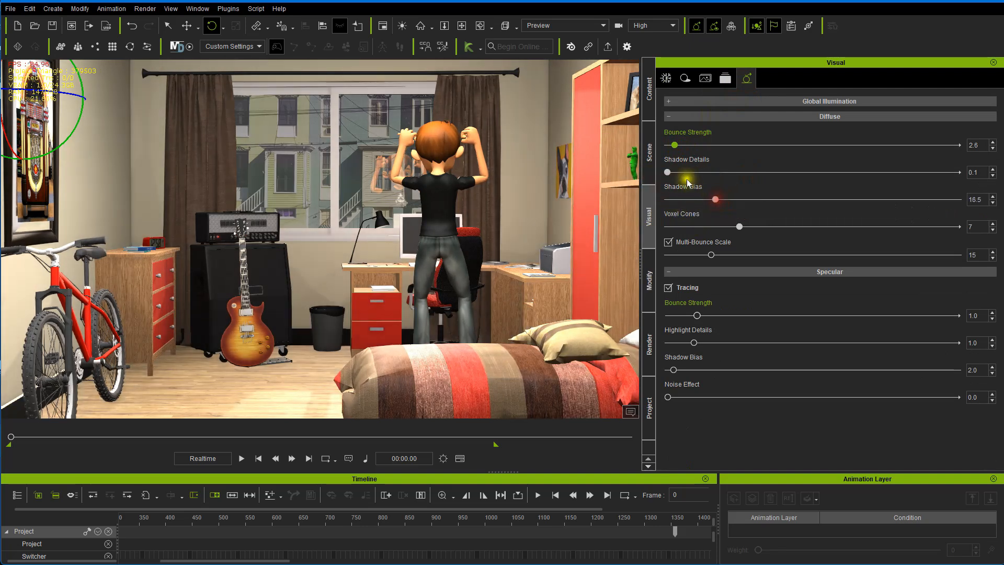
drag(671, 172, 709, 175)
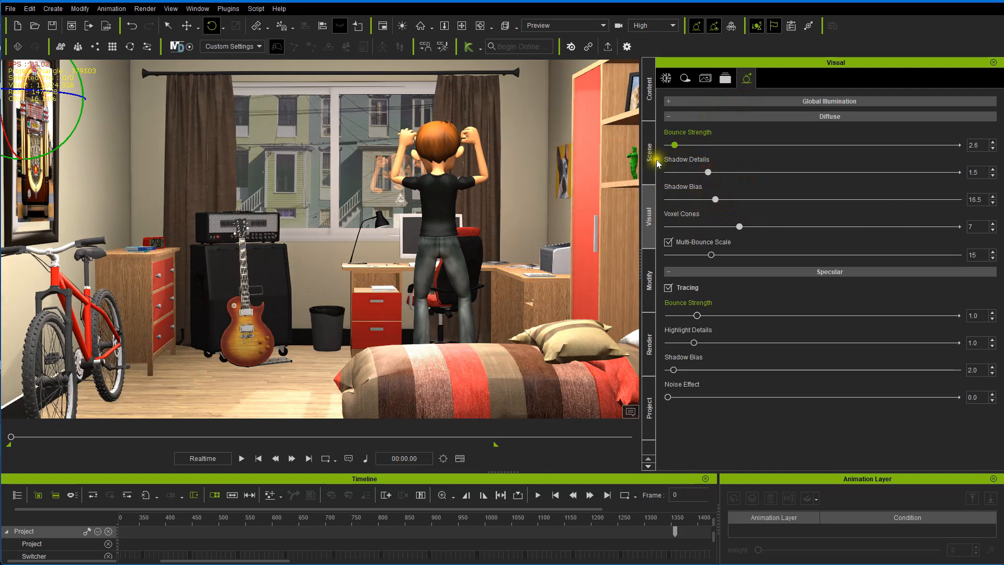
- Open the ambient occlusion settings and toggle the effect to compare the boy's room with and without it, leaving it enabled
click(649, 280)
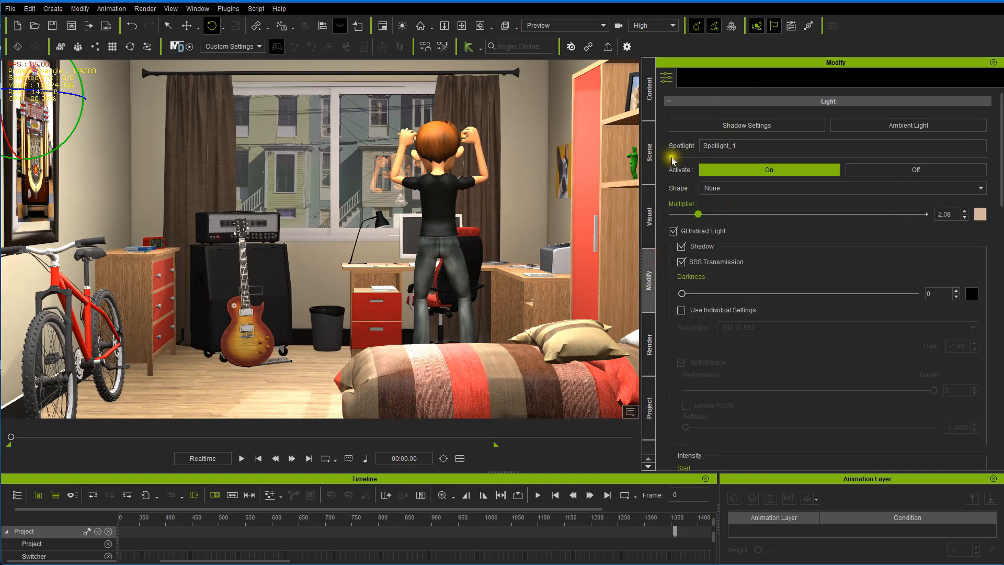
click(649, 216)
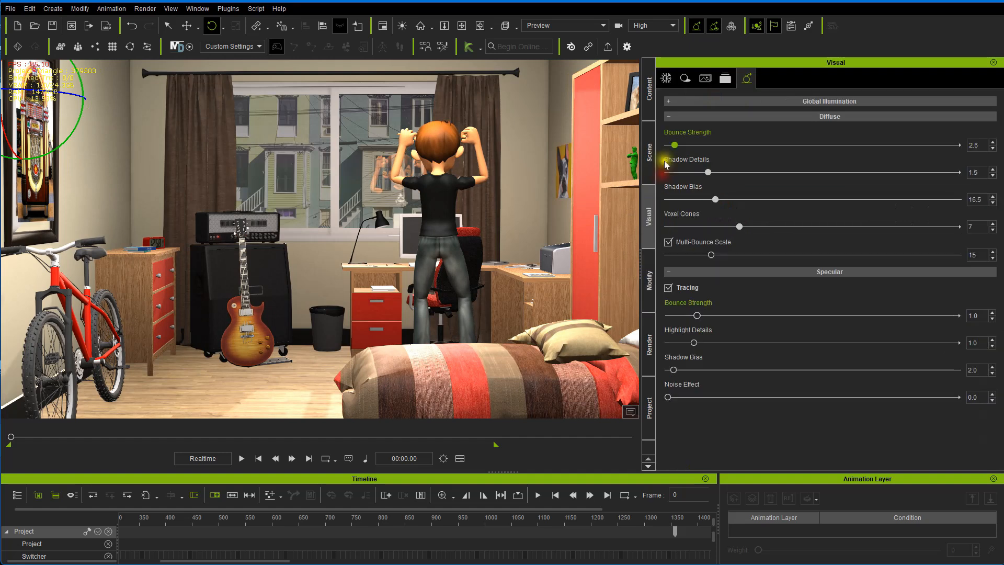
click(670, 84)
scroll(705, 211, up, 10)
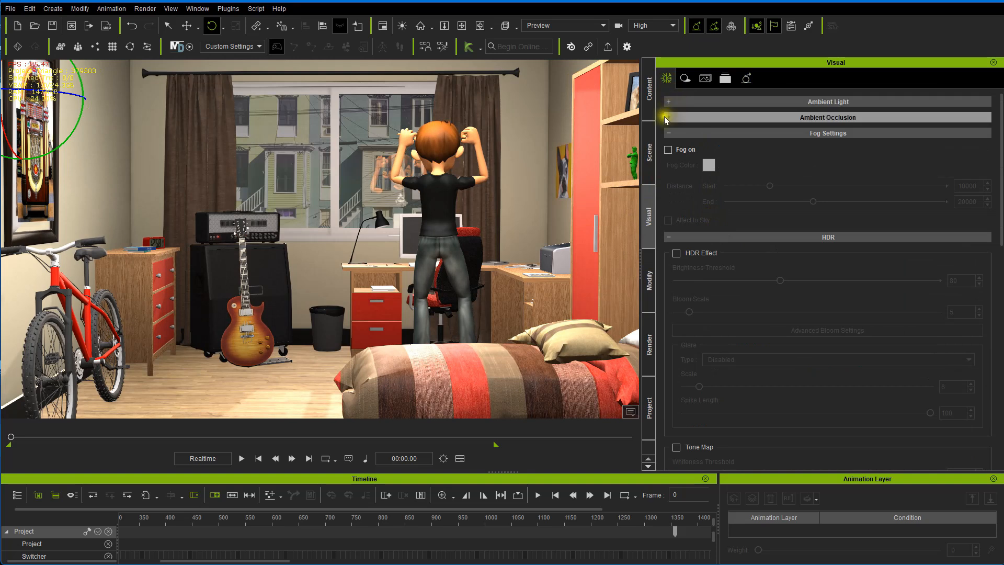
click(666, 118)
click(668, 134)
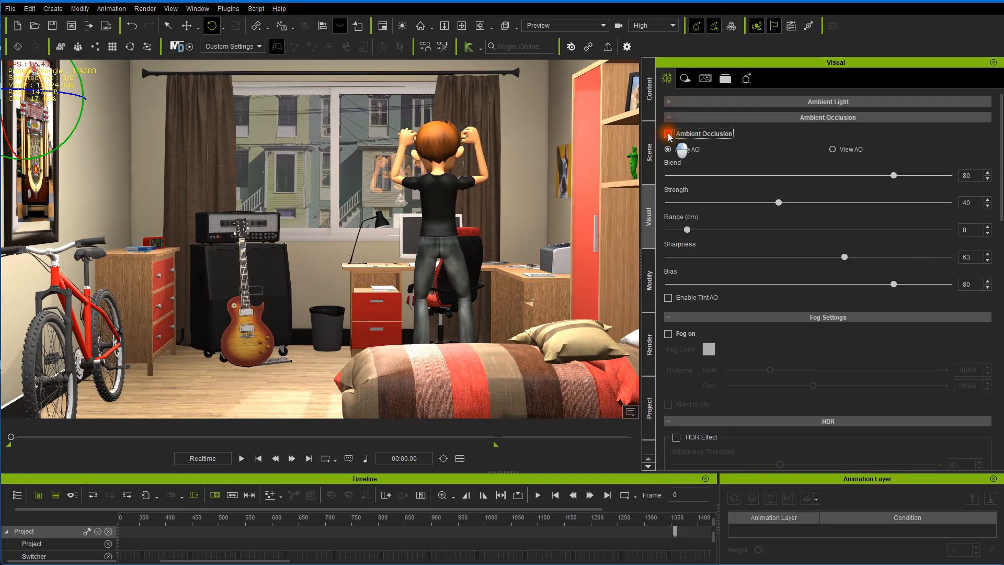
click(668, 134)
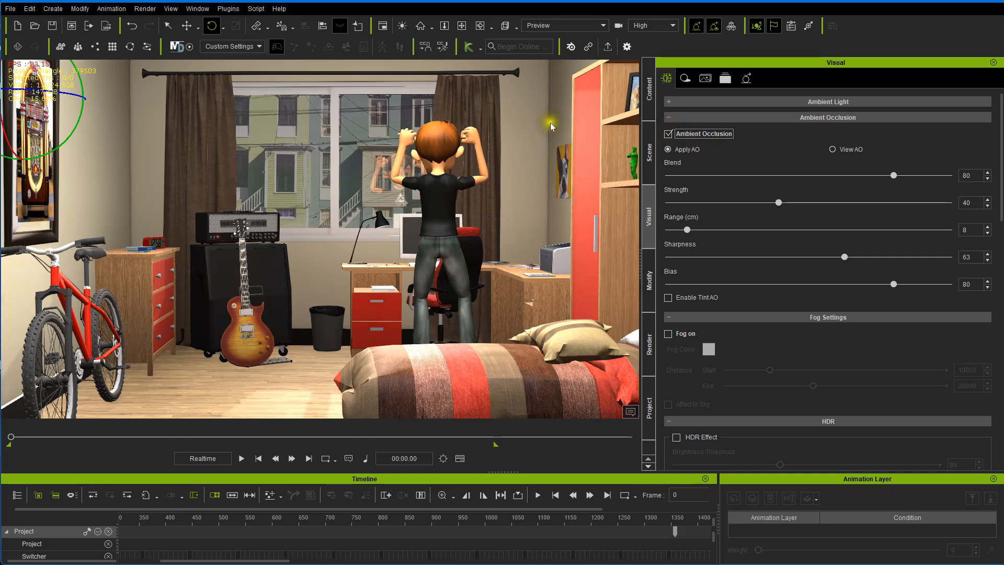
- Set ambient occlusion Blend to 81, Strength to 62, Range to 19 cm, Sharpness to 54 and Bias to 43
drag(777, 204, 841, 208)
mouse_move(895, 181)
mouse_down()
mouse_move(796, 175)
mouse_move(739, 187)
mouse_move(888, 187)
mouse_up()
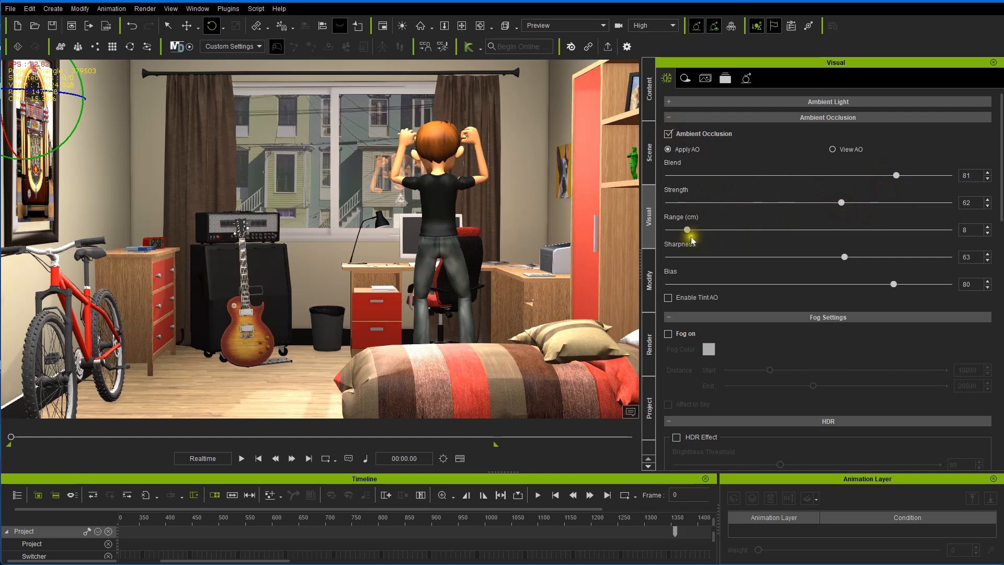
drag(688, 231, 717, 236)
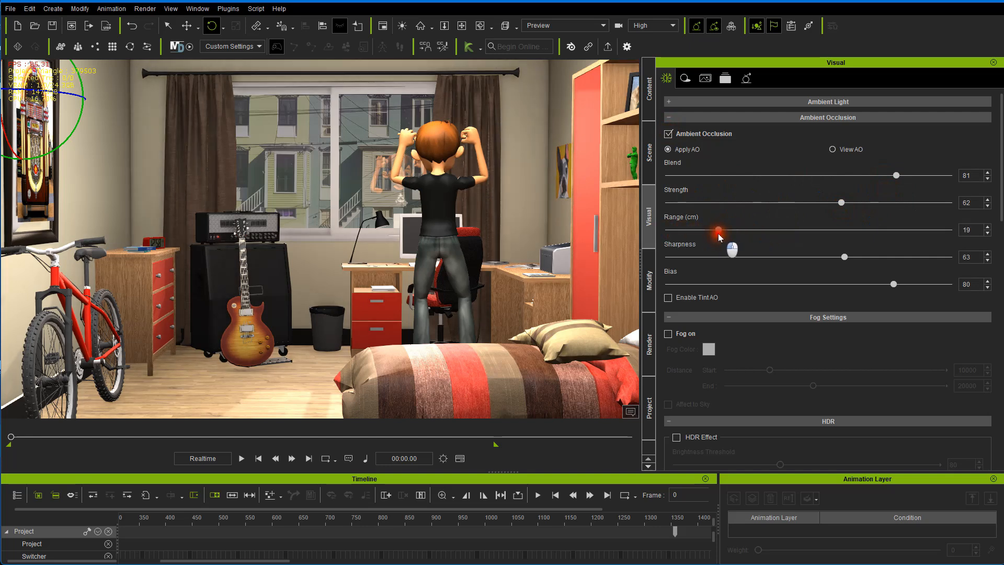
drag(845, 262, 820, 264)
drag(894, 287, 789, 285)
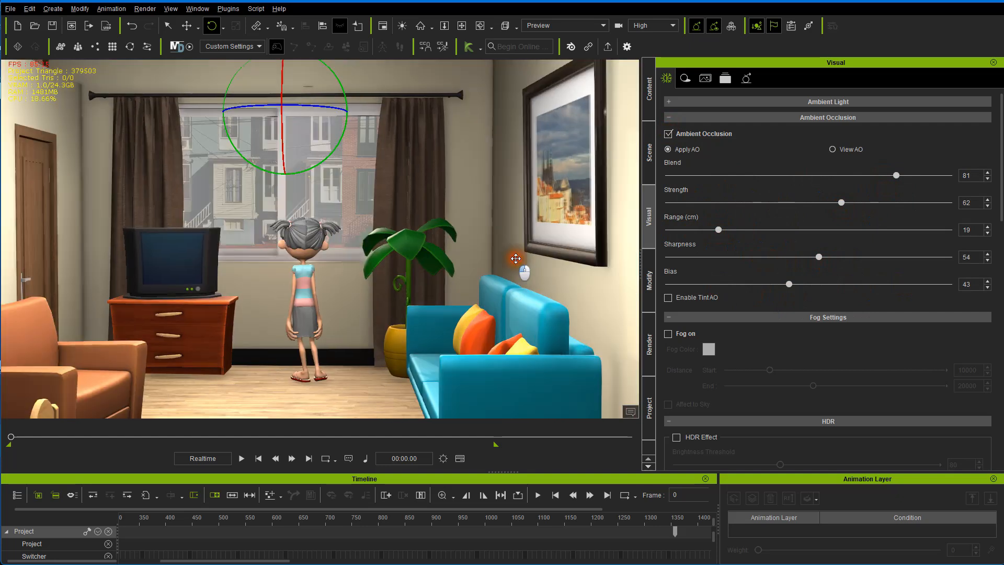
- Play the animation in the living room to examine the girl's lighting and shading, and return to the first frame
key(space)
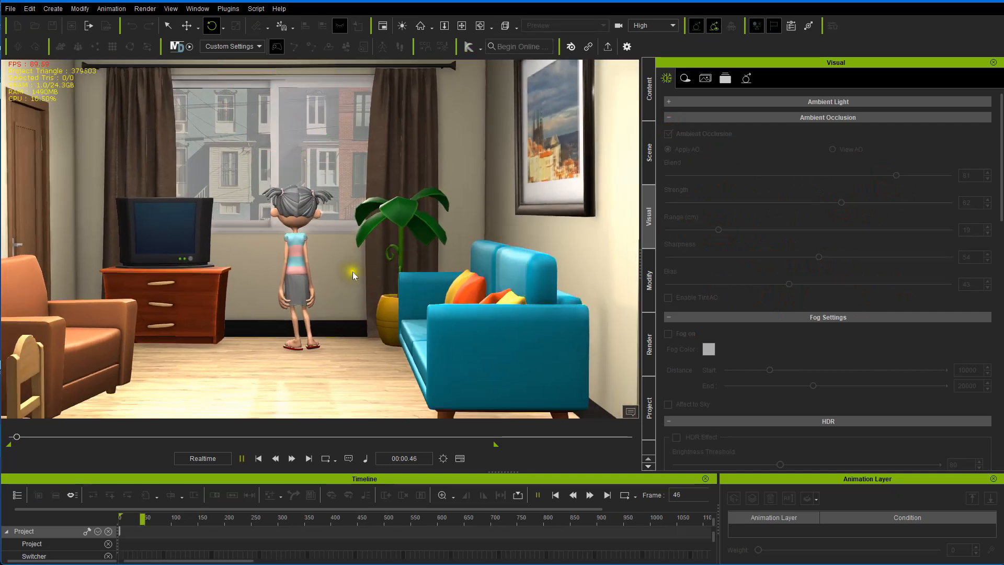
scroll(353, 271, down, 2)
drag(378, 247, 370, 255)
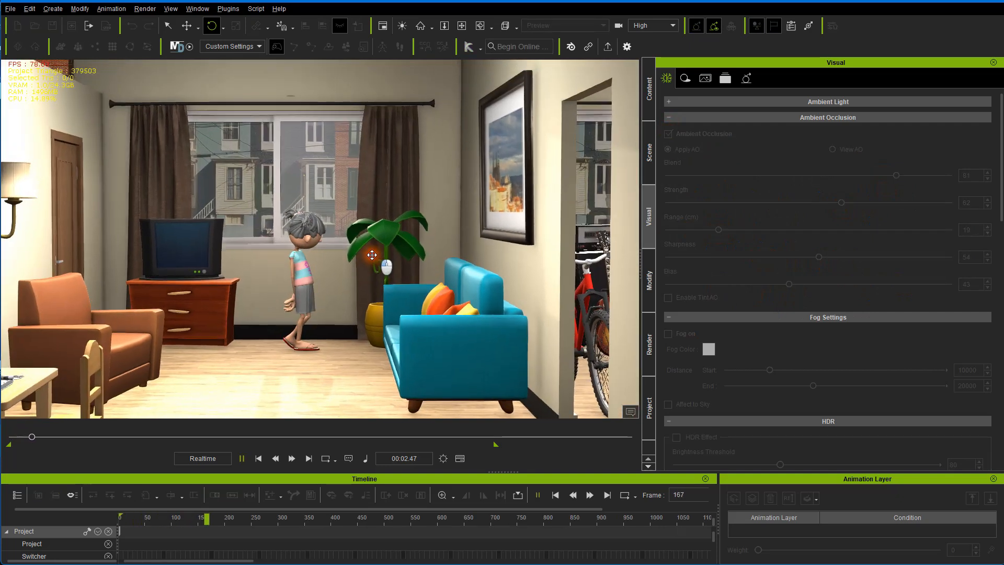
scroll(370, 255, down, 2)
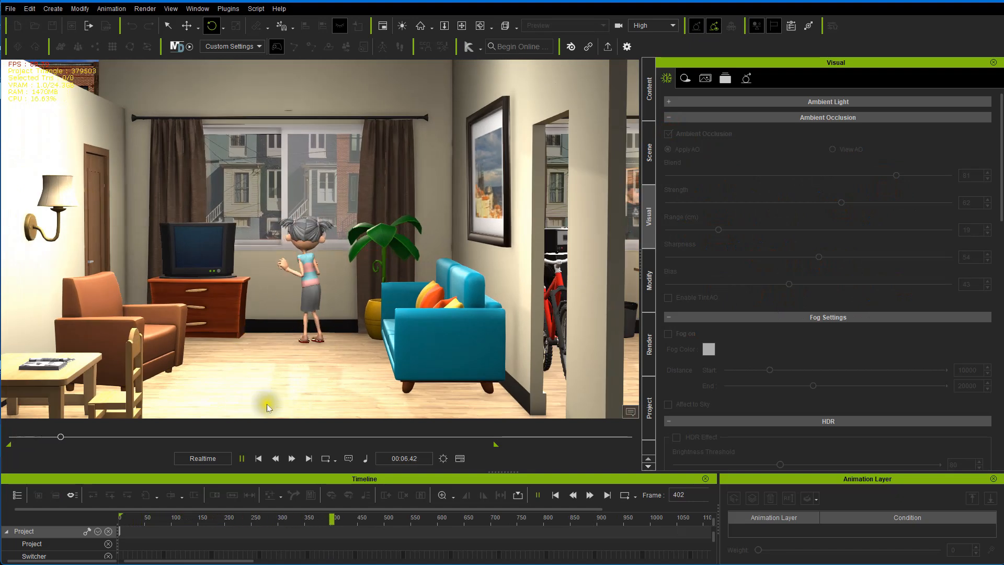
click(264, 461)
- Move the living room's emissive plane along X towards the dividing wall and scale it narrower along X
scroll(339, 341, down, 3)
right_drag(339, 341, 335, 251)
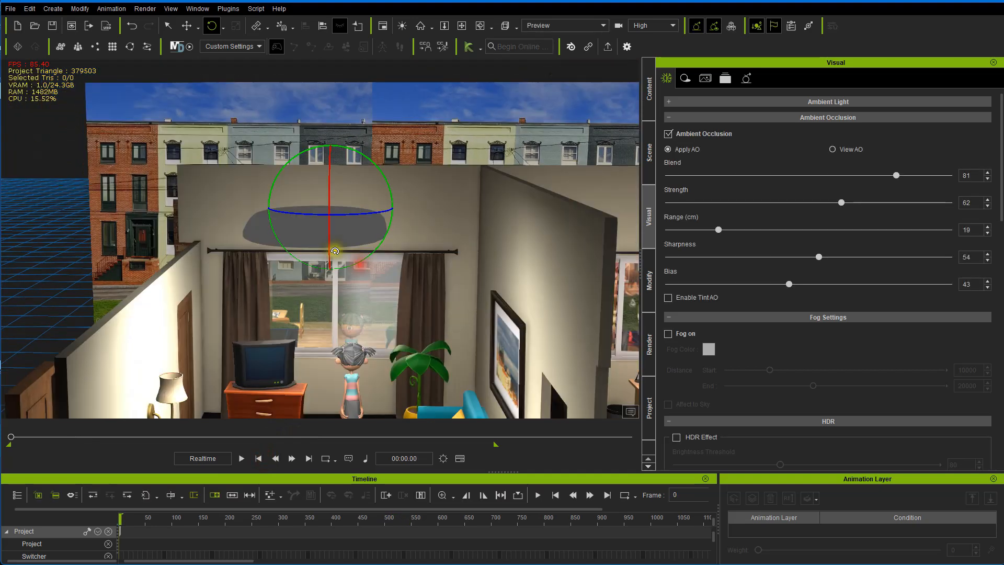
click(317, 241)
key(w)
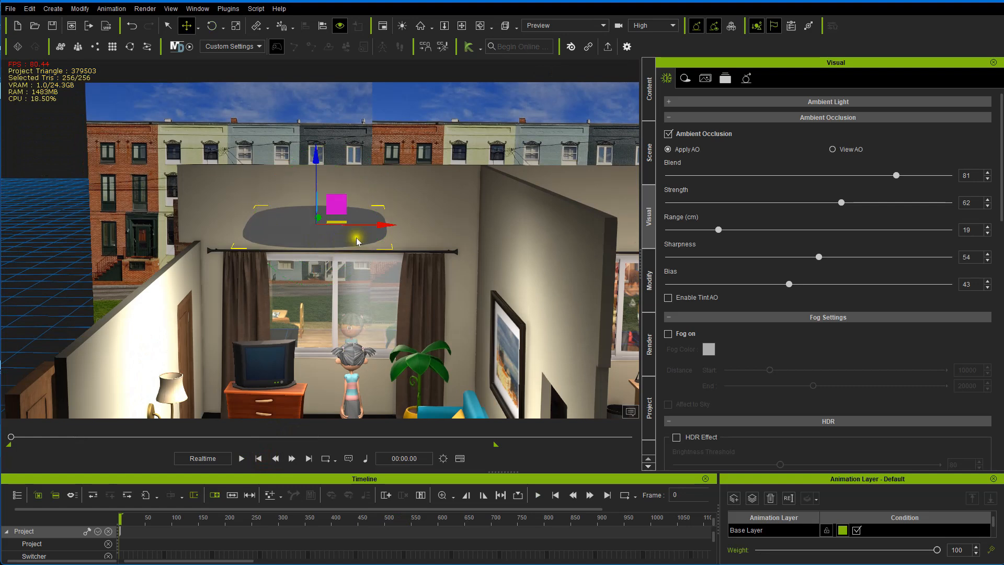
drag(385, 225, 416, 228)
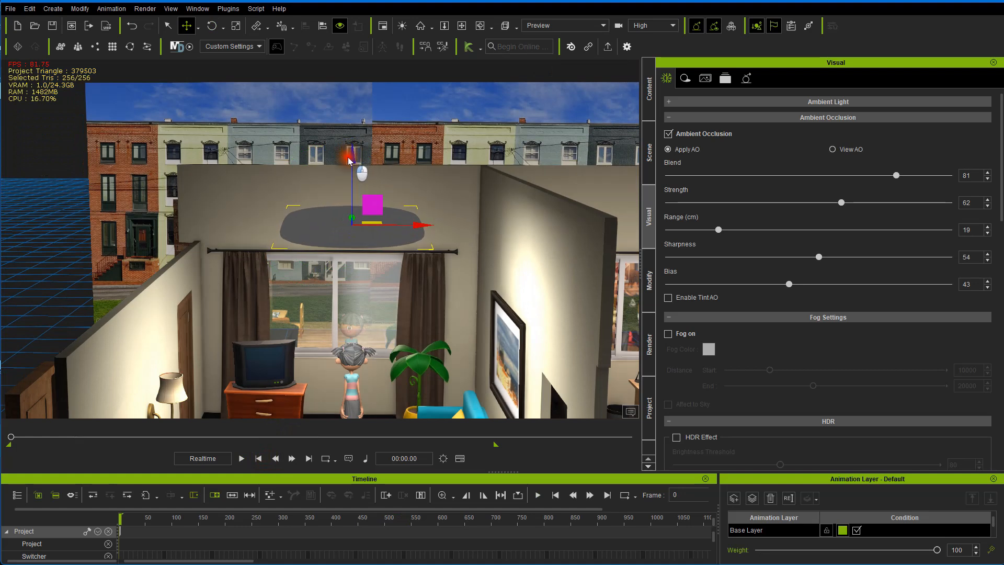
key(r)
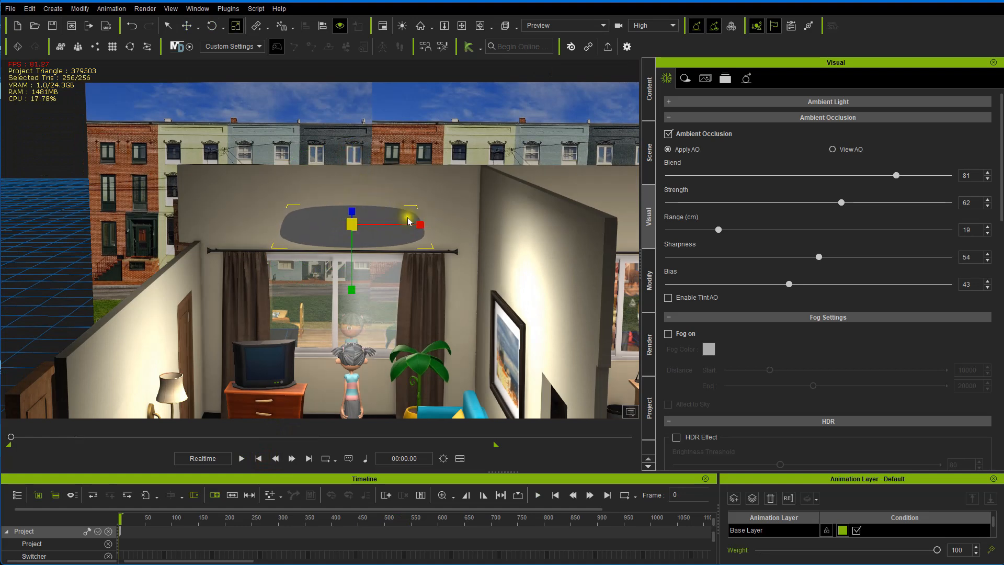
drag(409, 226, 411, 226)
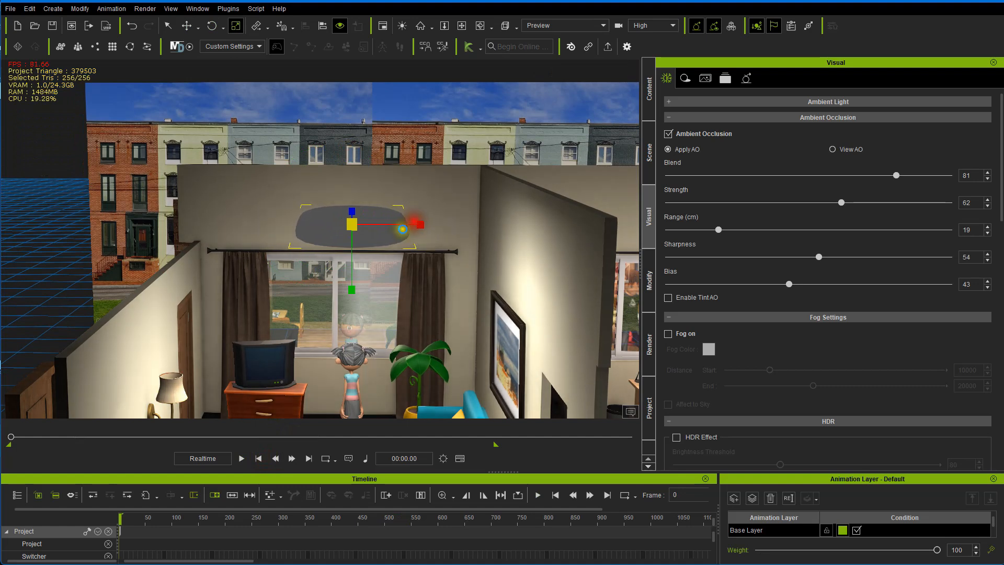
- Examine the lighting and shadows across both rooms from several angles, from a wide view to a close view around the dividing wall
middle_drag(366, 245, 361, 162)
right_drag(361, 162, 383, 193)
scroll(390, 225, down, 3)
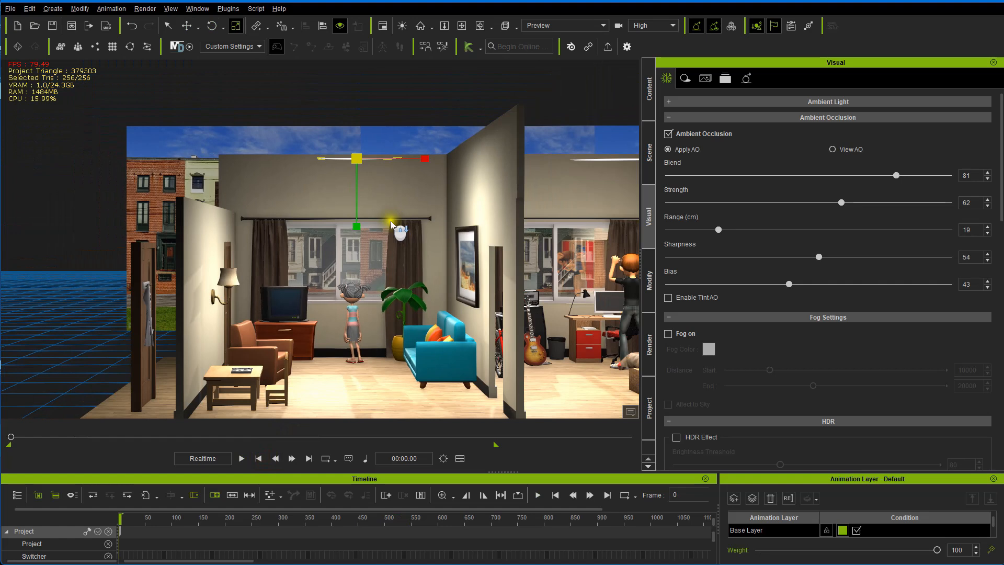
middle_drag(390, 225, 370, 183)
right_drag(370, 184, 358, 208)
middle_drag(359, 208, 352, 255)
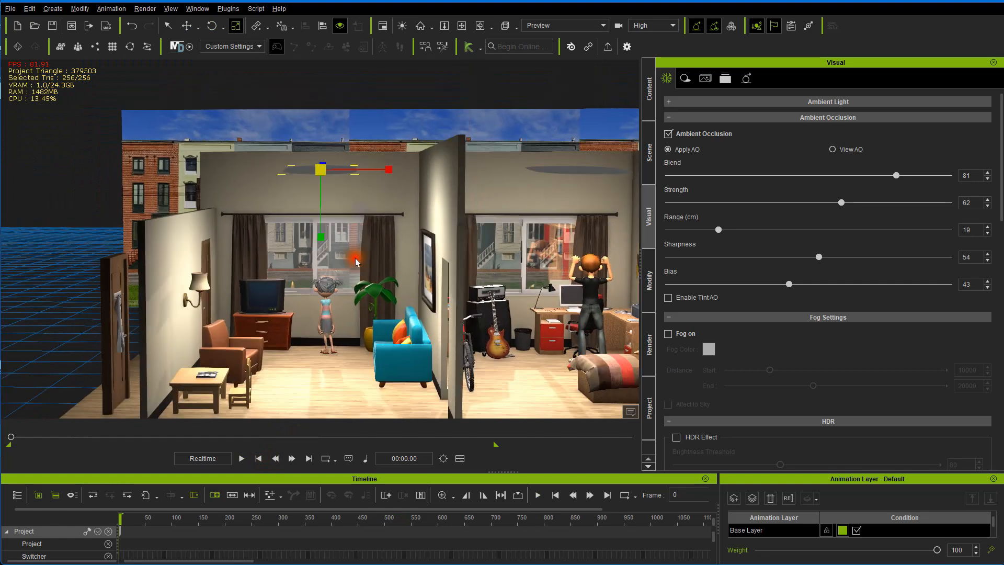
right_drag(352, 256, 354, 277)
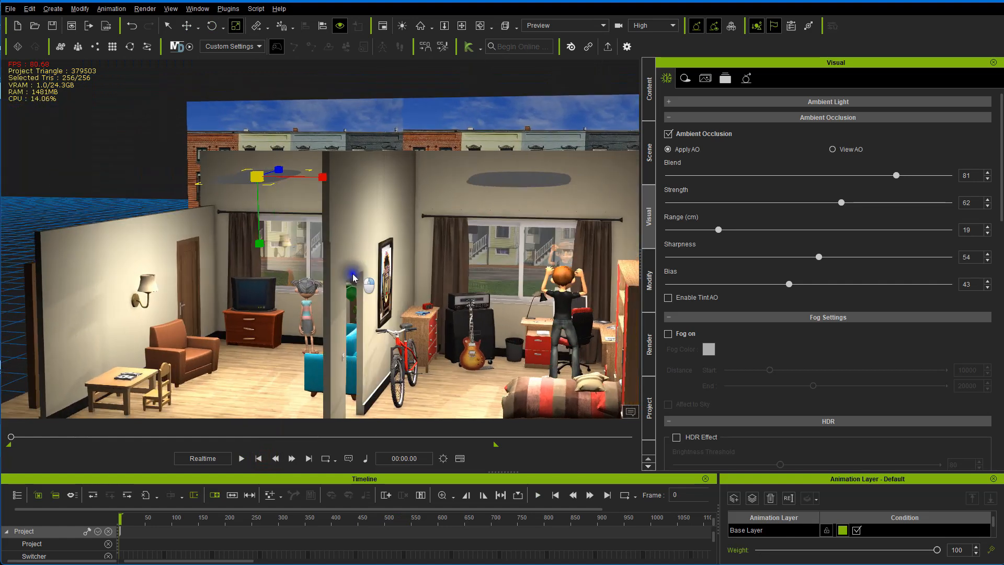
scroll(370, 265, down, 2)
scroll(372, 264, up, 2)
scroll(370, 245, up, 5)
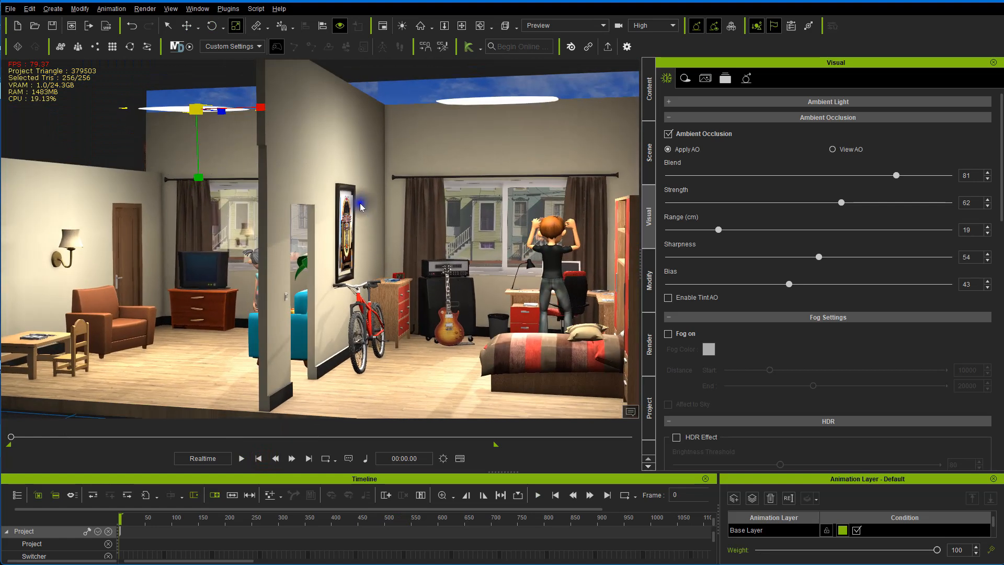
scroll(361, 207, up, 5)
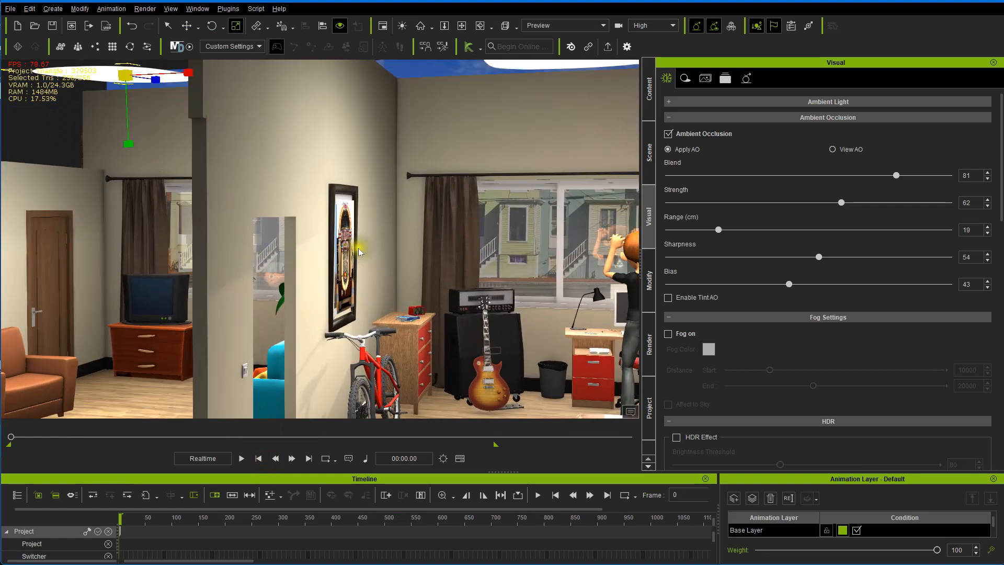
scroll(358, 252, down, 5)
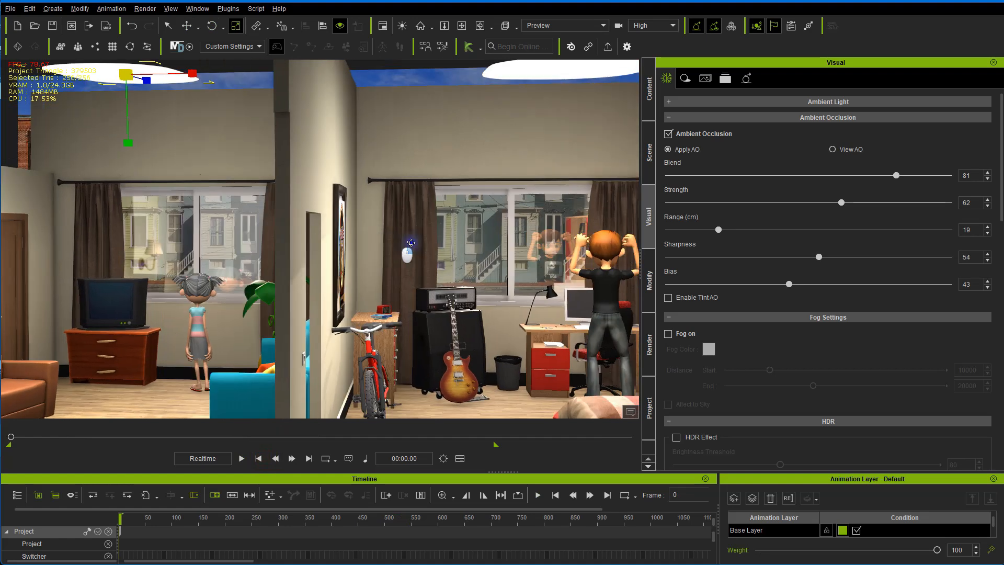
- Play the animation and examine the girl's shading in the living room as she turns from the window and walks towards the sofa
scroll(403, 236, up, 4)
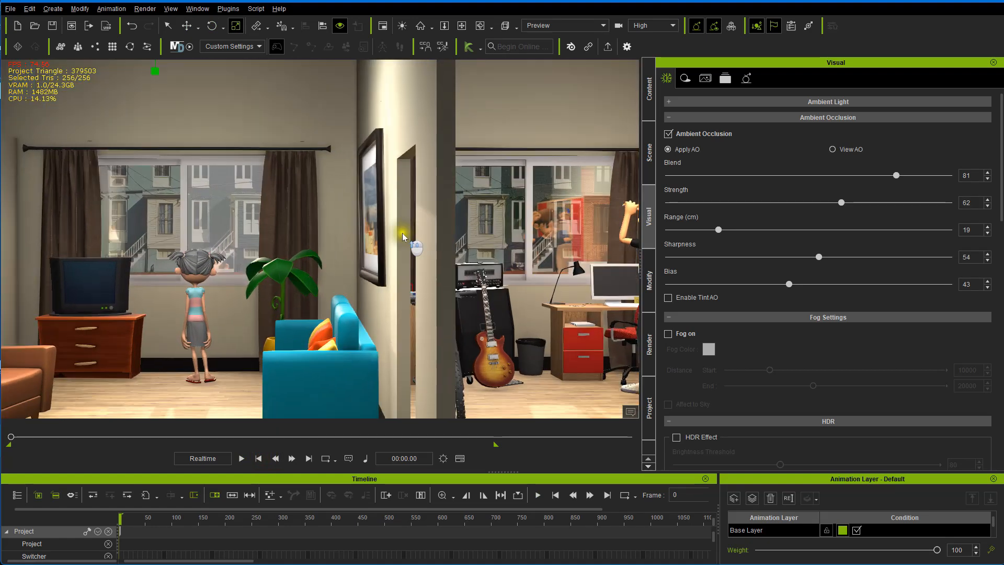
middle_drag(403, 236, 463, 223)
key(space)
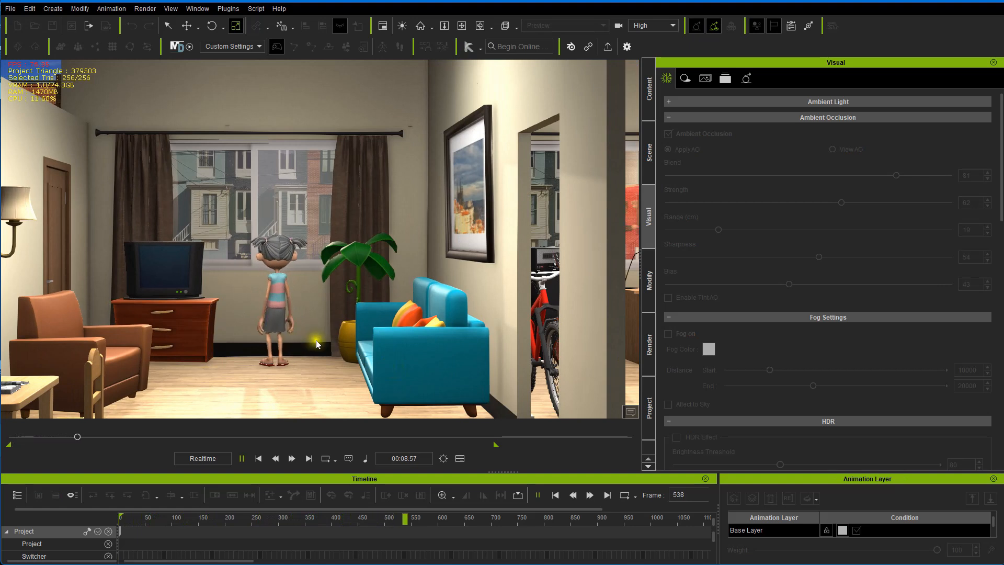
scroll(336, 322, up, 5)
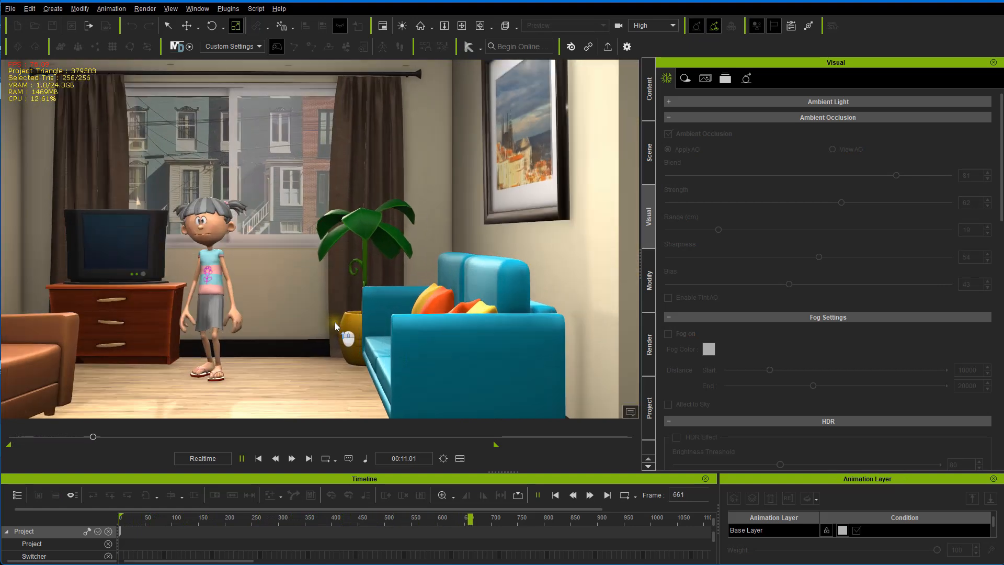
scroll(334, 322, up, 3)
drag(297, 314, 306, 315)
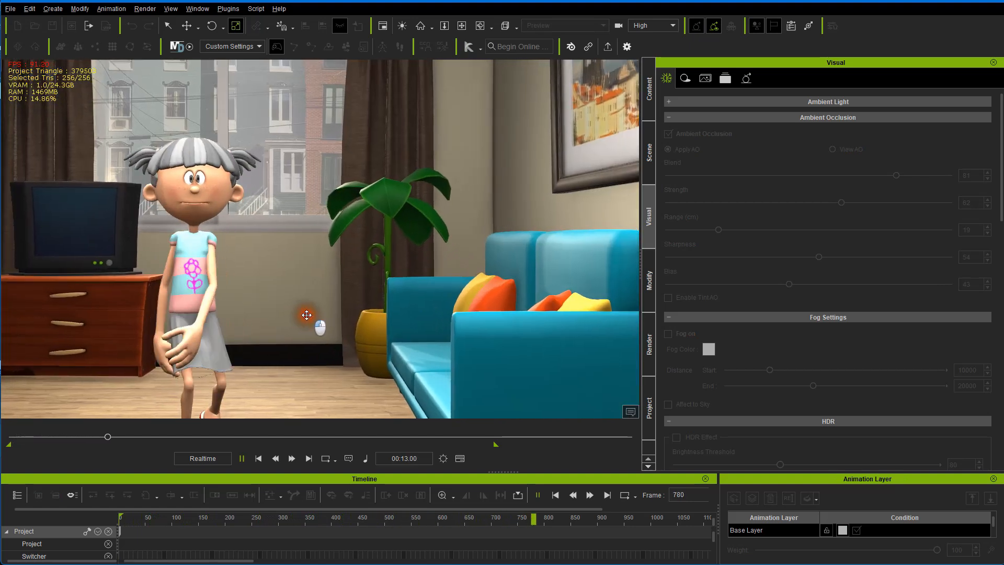
scroll(305, 315, down, 4)
scroll(412, 334, down, 2)
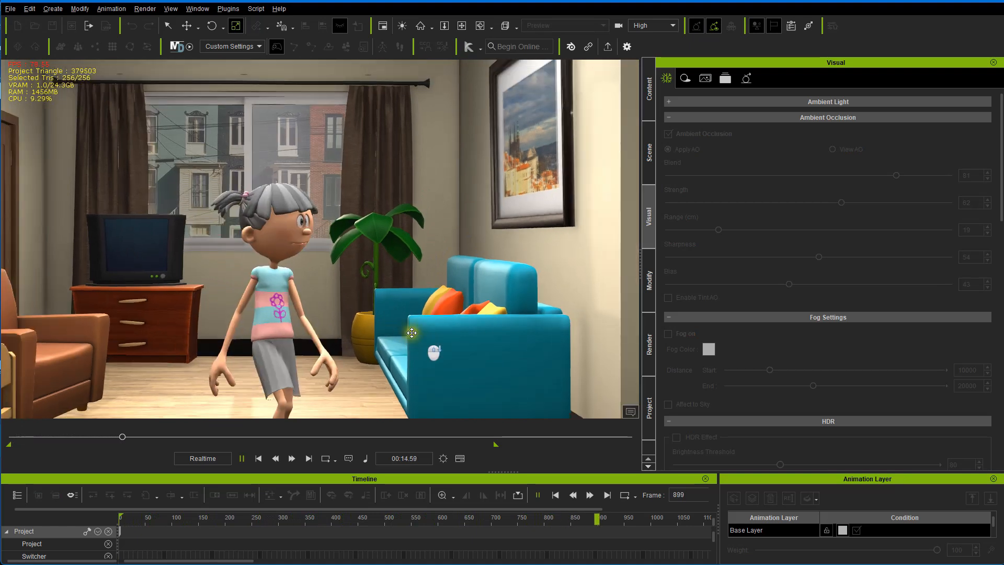
- Follow the girl into the boy's room during playback to examine both characters' lighting, return to the first frame and review both rooms
drag(412, 332, 205, 331)
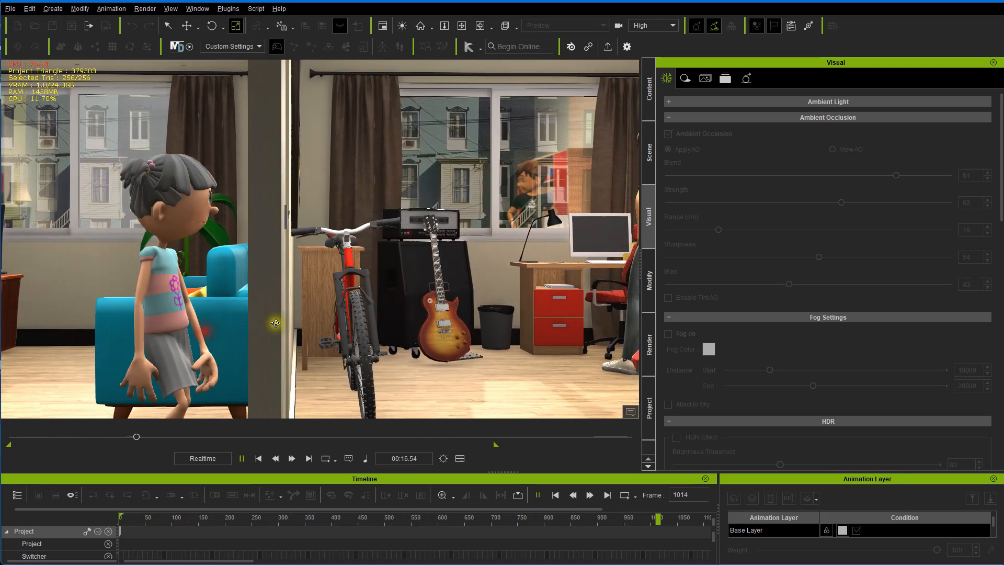
mouse_move(275, 323)
mouse_down()
mouse_move(221, 320)
mouse_move(264, 317)
mouse_up()
right_drag(264, 317, 312, 329)
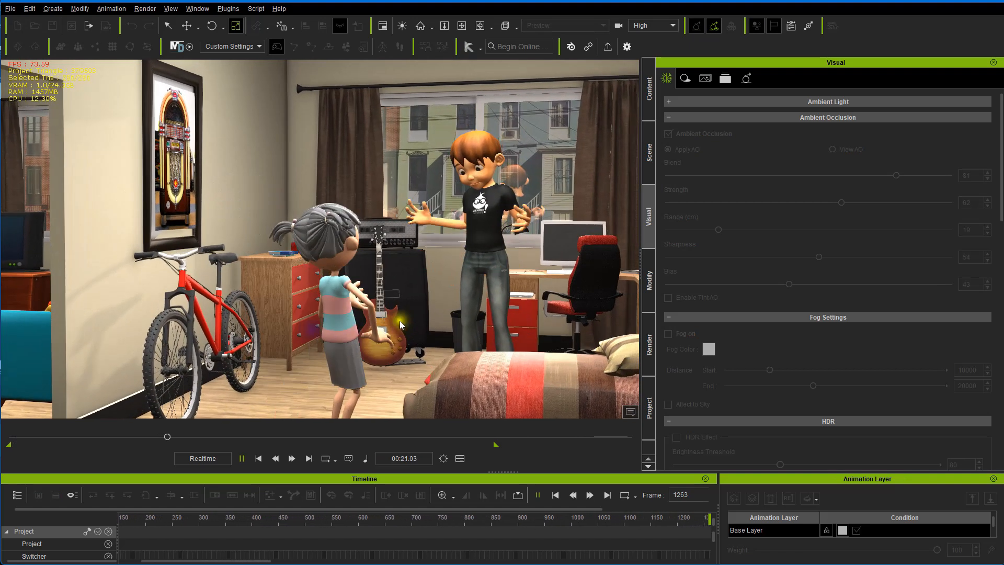
scroll(400, 321, up, 3)
right_drag(386, 326, 406, 304)
drag(406, 304, 360, 365)
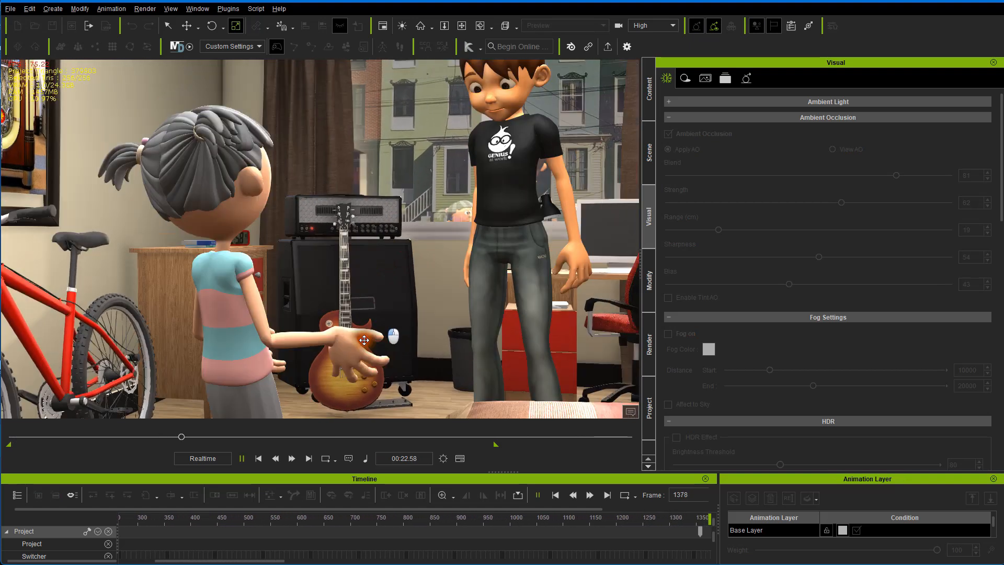
scroll(361, 364, down, 3)
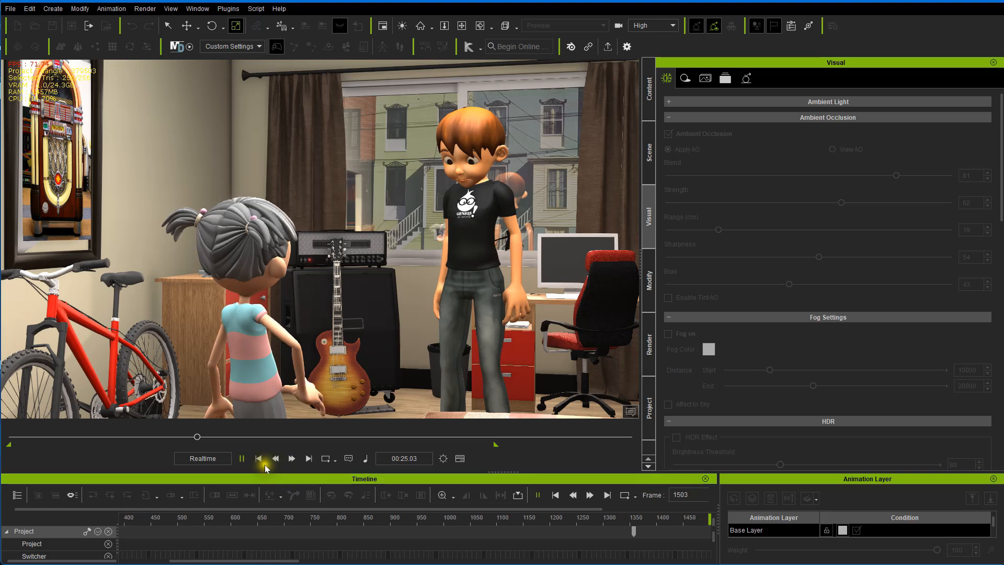
click(259, 458)
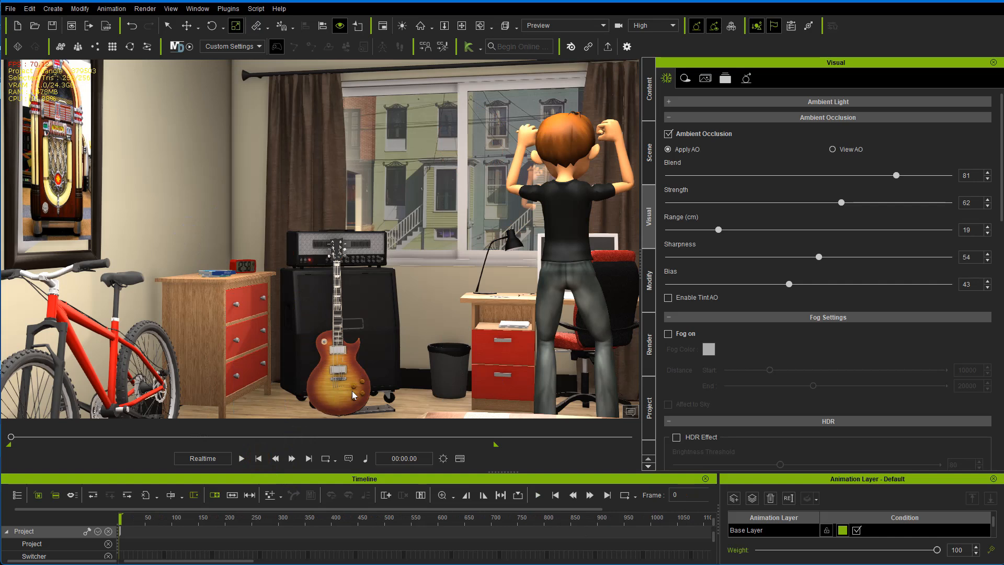
scroll(350, 327, down, 3)
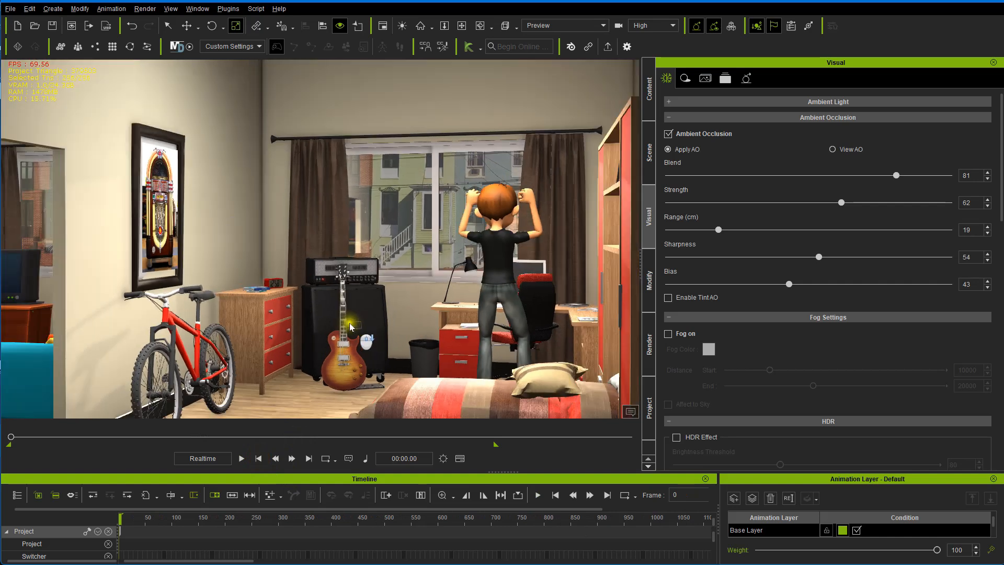
scroll(350, 326, down, 5)
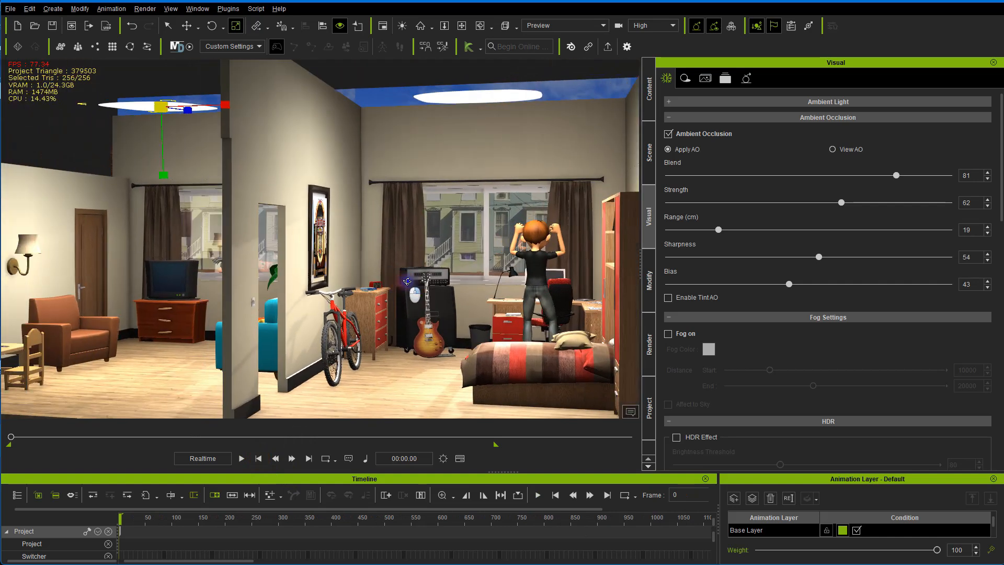
right_drag(407, 281, 483, 297)
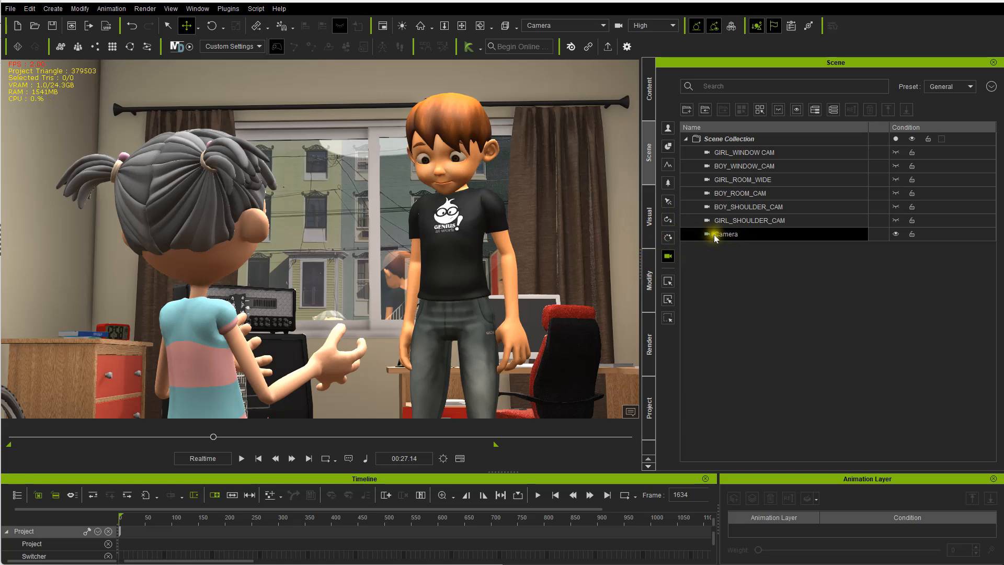
- Activate depth of field for the camera named Camera and pick the boy's face as the focus target
click(651, 283)
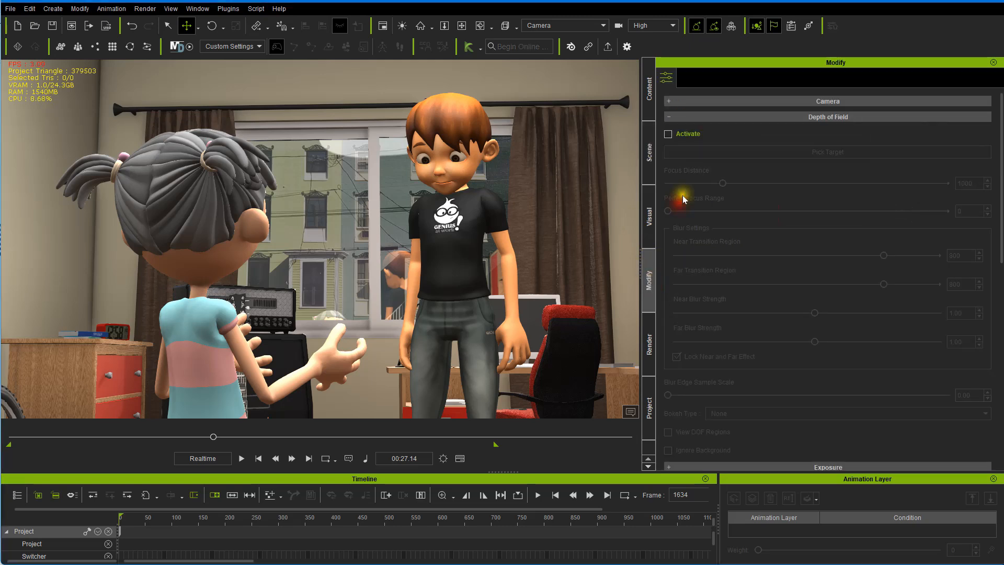
click(668, 135)
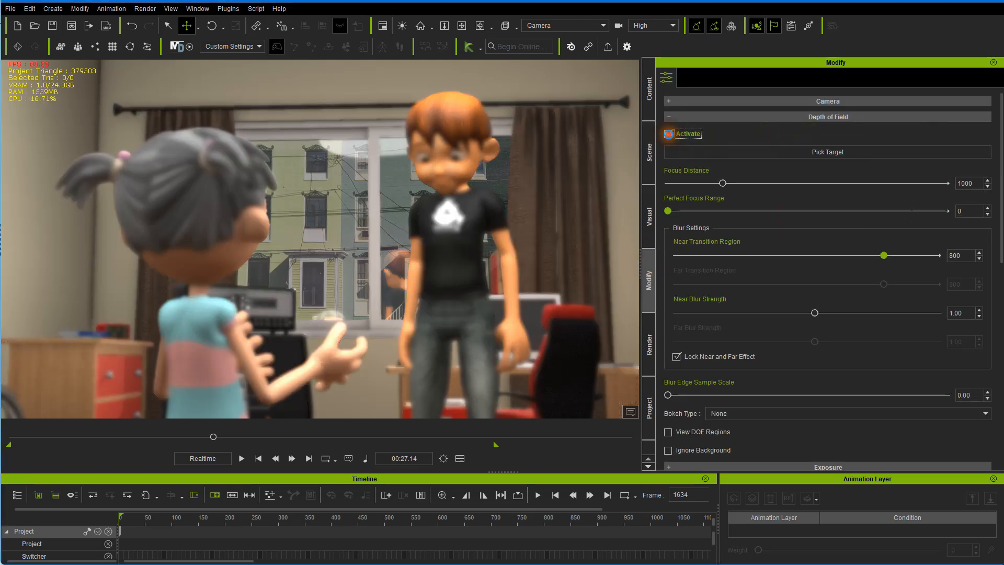
click(777, 152)
click(450, 159)
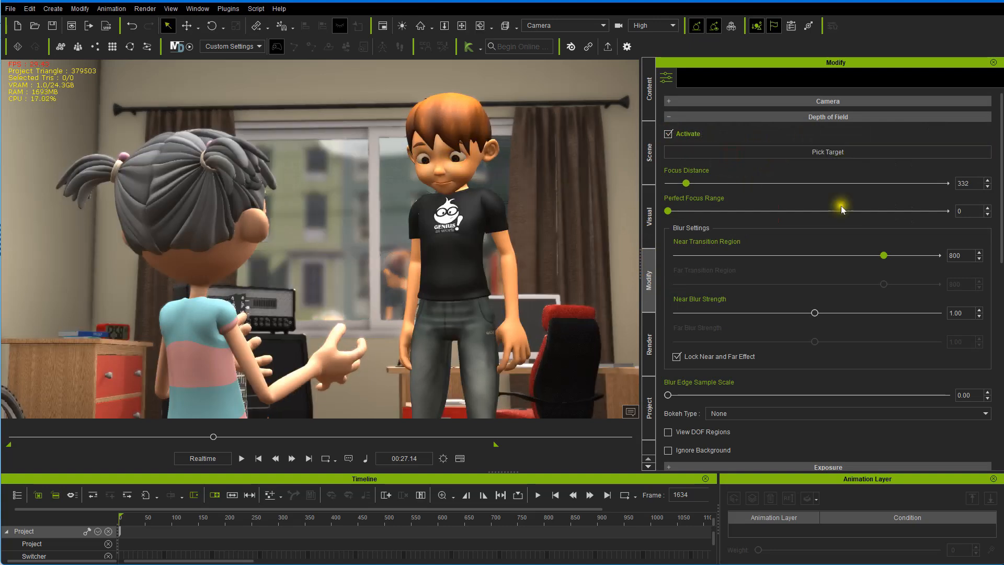
- Set the depth of field's Near Transition Region to 210 and Near Blur Strength to 0.99
drag(670, 209, 637, 215)
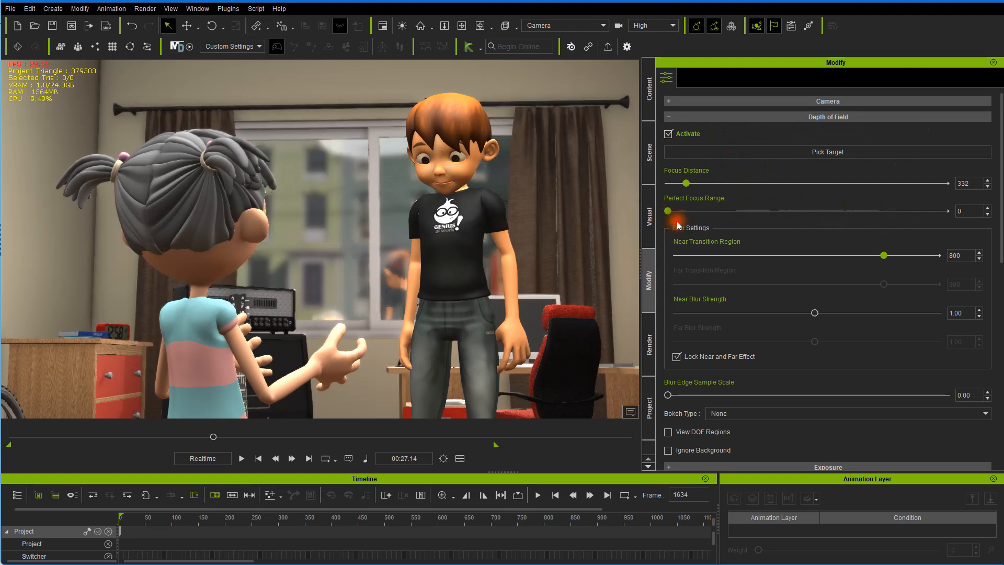
drag(882, 255, 733, 256)
drag(812, 312, 737, 256)
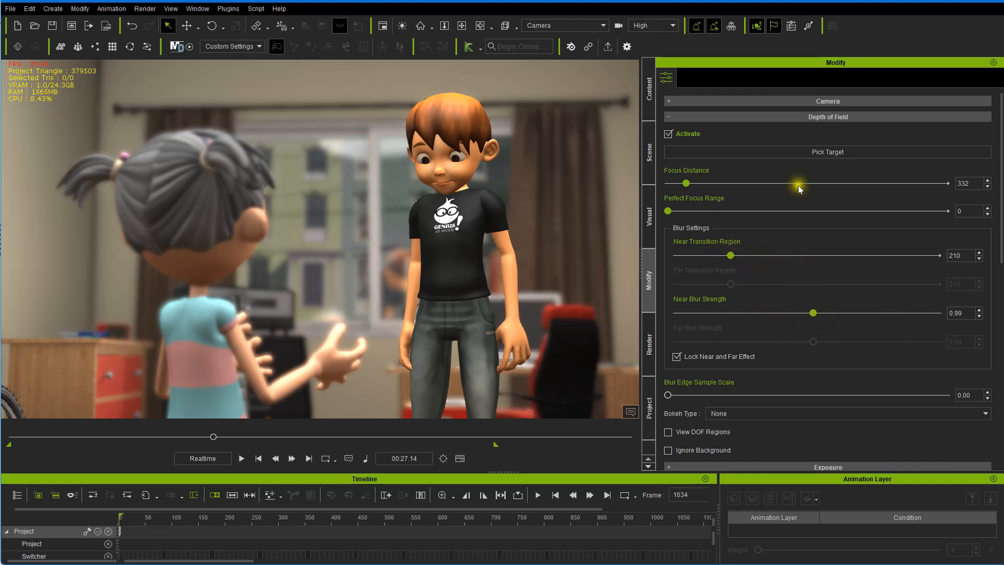
- Try shifting the focus target from the boy's face to the girl's head, and pick the boy's face again
click(824, 152)
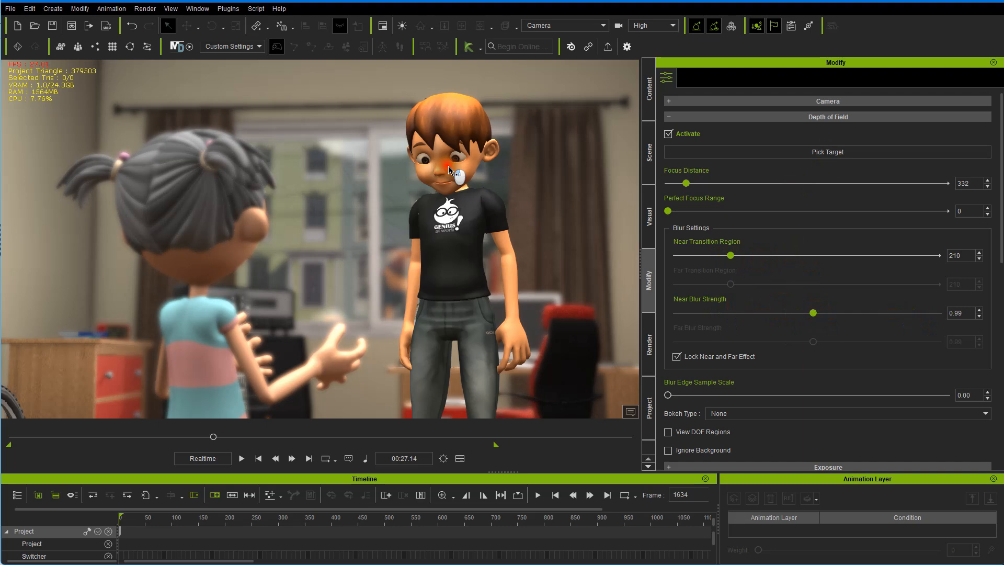
click(449, 169)
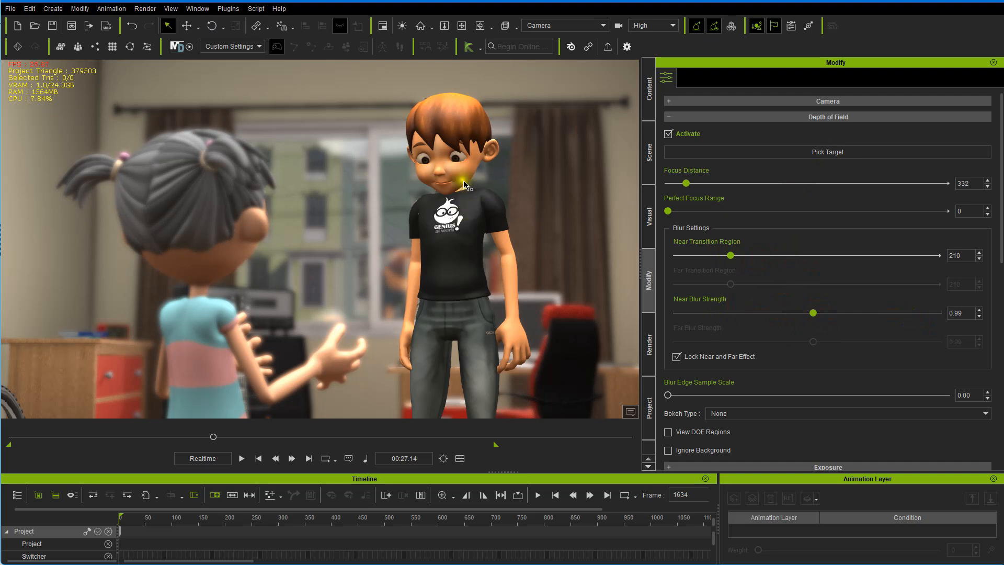
click(822, 158)
click(228, 222)
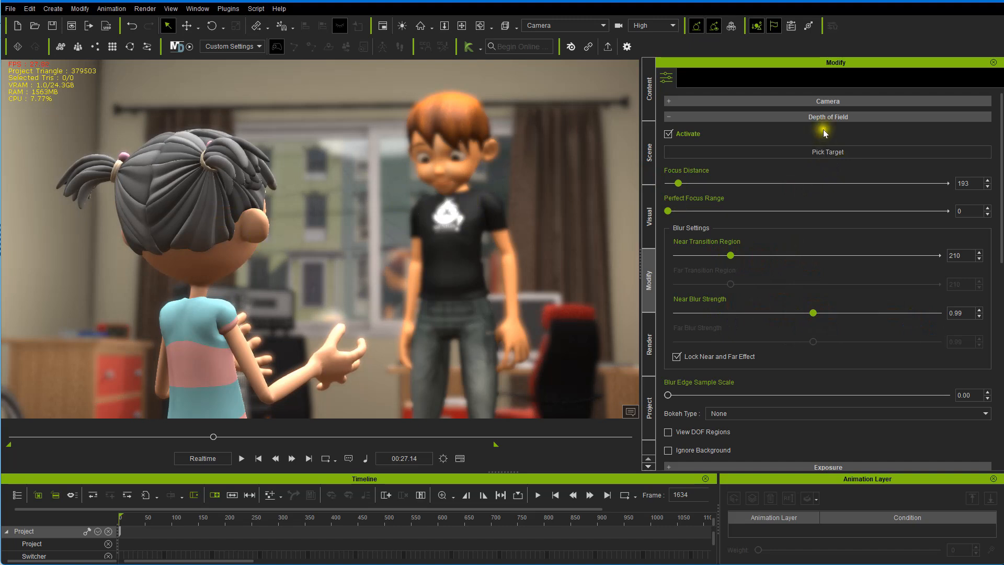
click(818, 156)
click(440, 171)
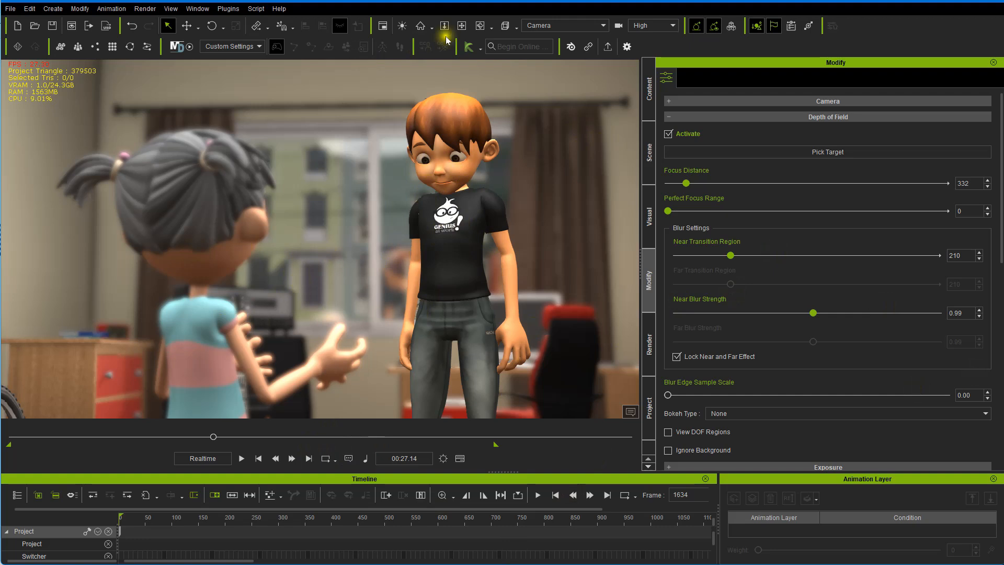
- Switch the viewport to the Preview camera and bring the tree outside the house into view from above
click(550, 26)
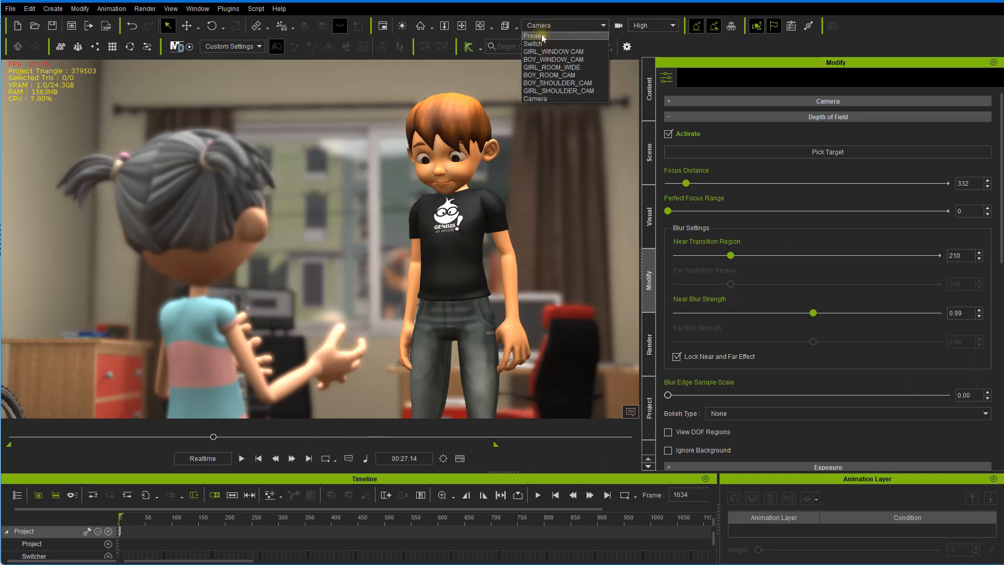
click(538, 36)
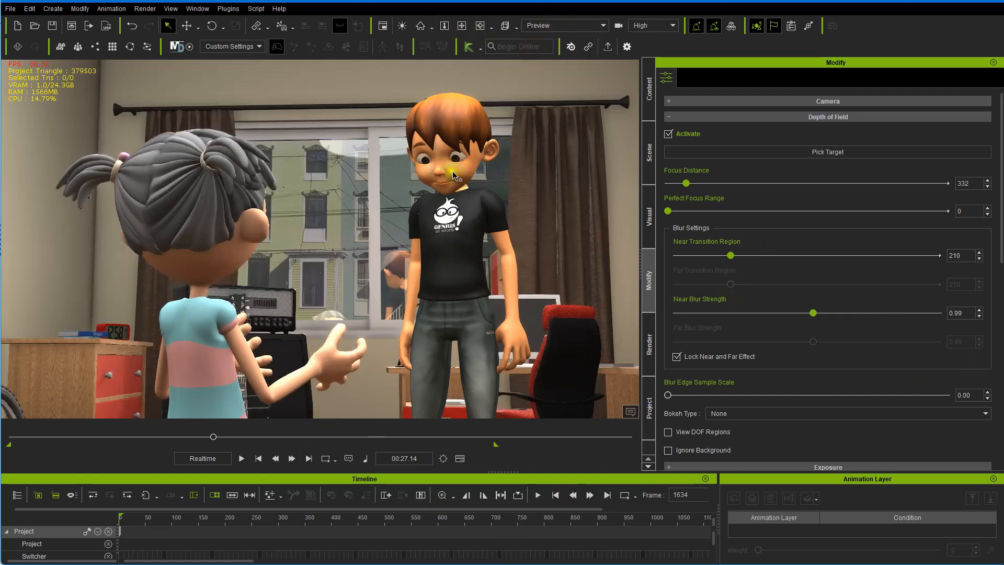
scroll(452, 176, down, 5)
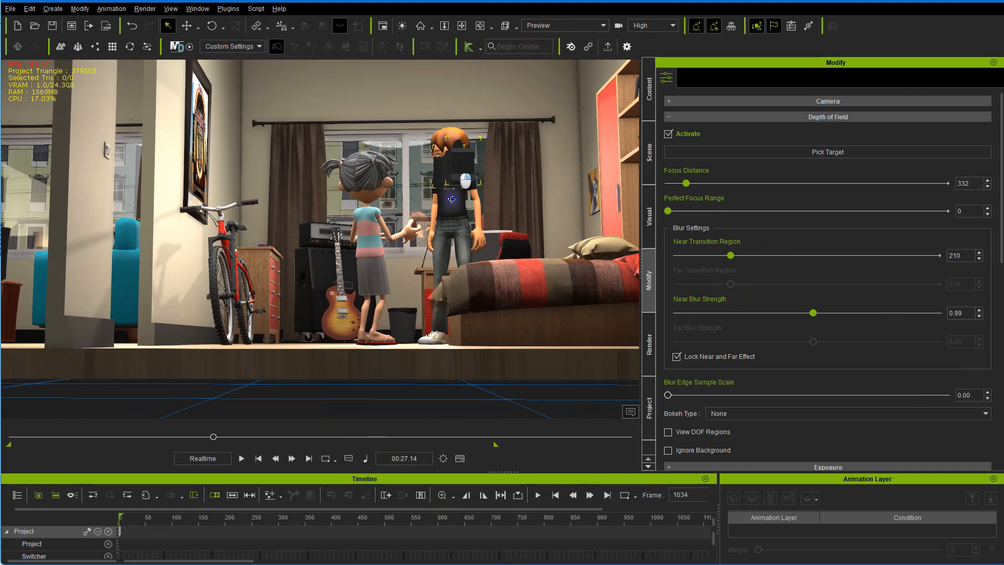
right_drag(449, 169, 488, 265)
middle_drag(488, 265, 578, 197)
scroll(578, 197, down, 3)
right_drag(578, 197, 551, 242)
scroll(347, 240, down, 5)
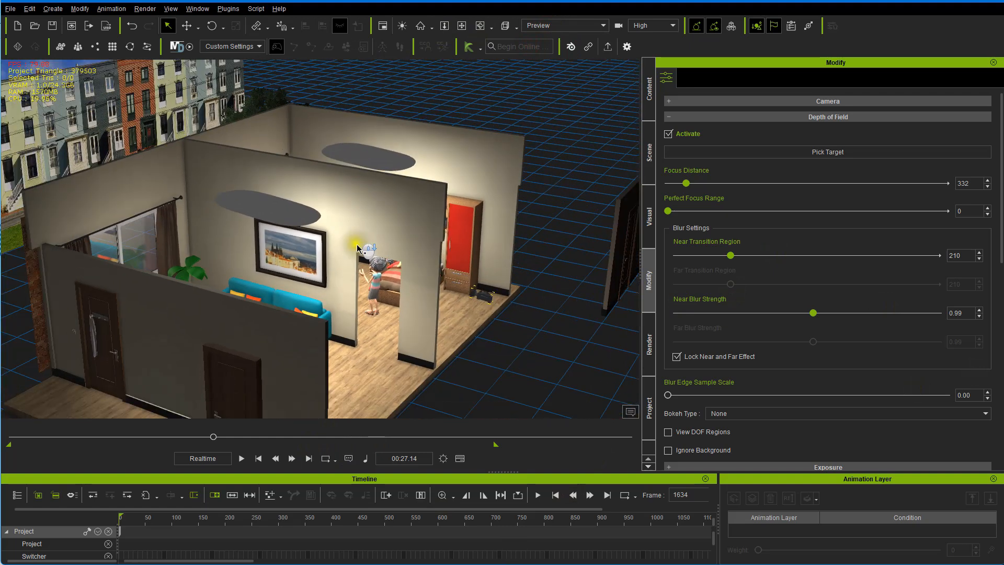
scroll(357, 243, down, 1)
middle_drag(125, 273, 286, 274)
right_drag(287, 273, 426, 280)
scroll(428, 269, up, 2)
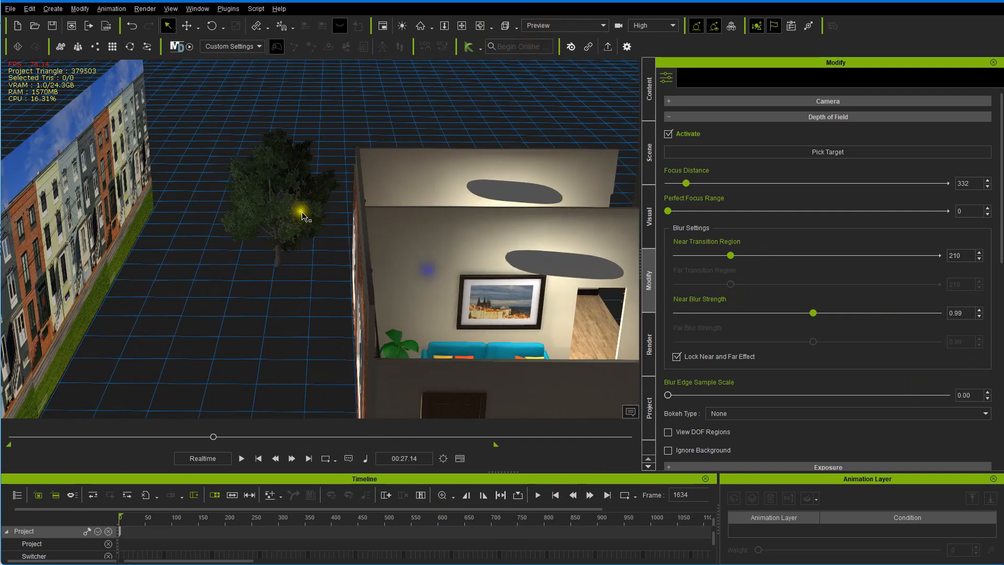
- Move the BradfordPear_01 tree in front of the brick wall to about X -284.6, Y 471.8 and raise it to about Z 26.2
click(260, 208)
click(268, 210)
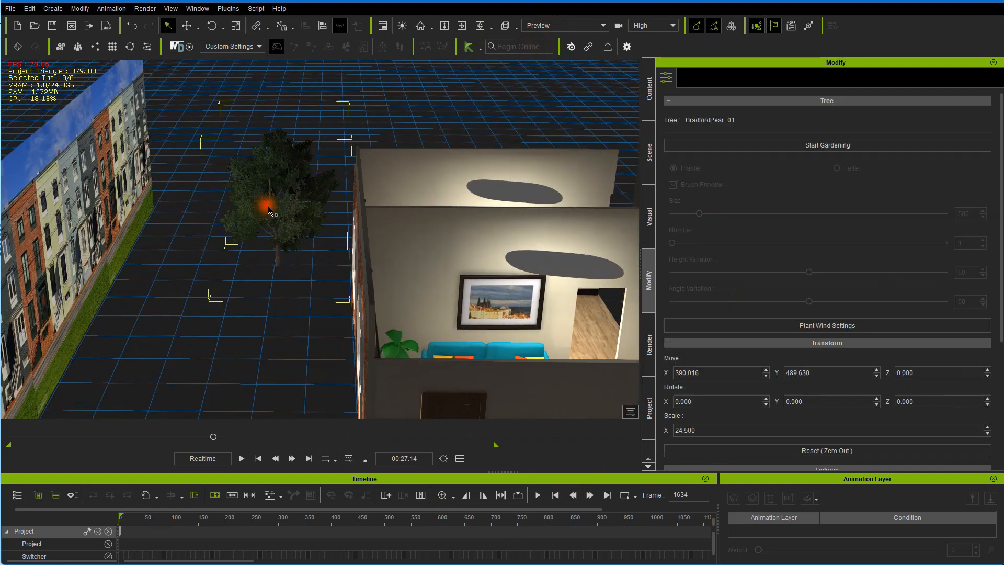
key(w)
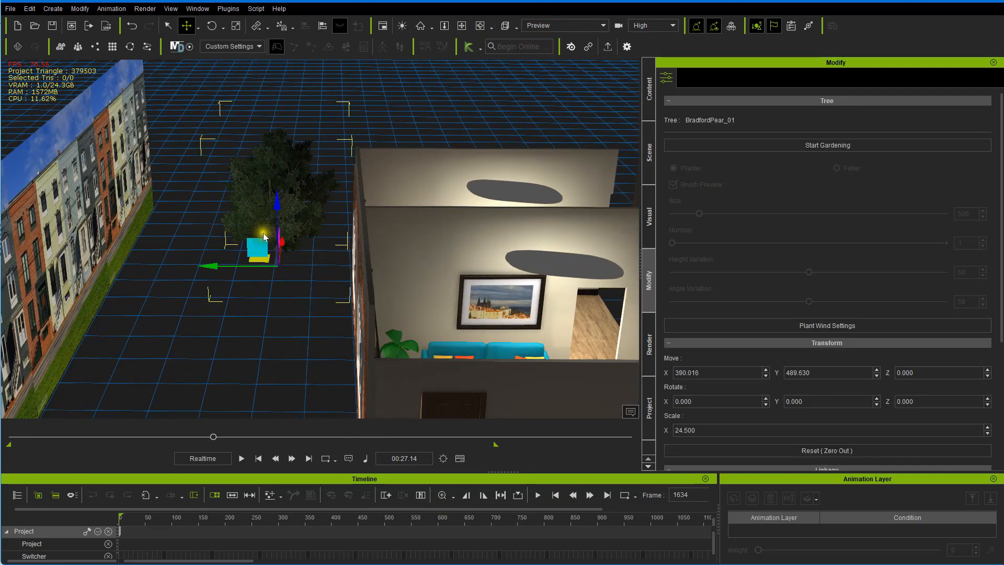
drag(268, 257, 271, 373)
right_drag(366, 370, 502, 318)
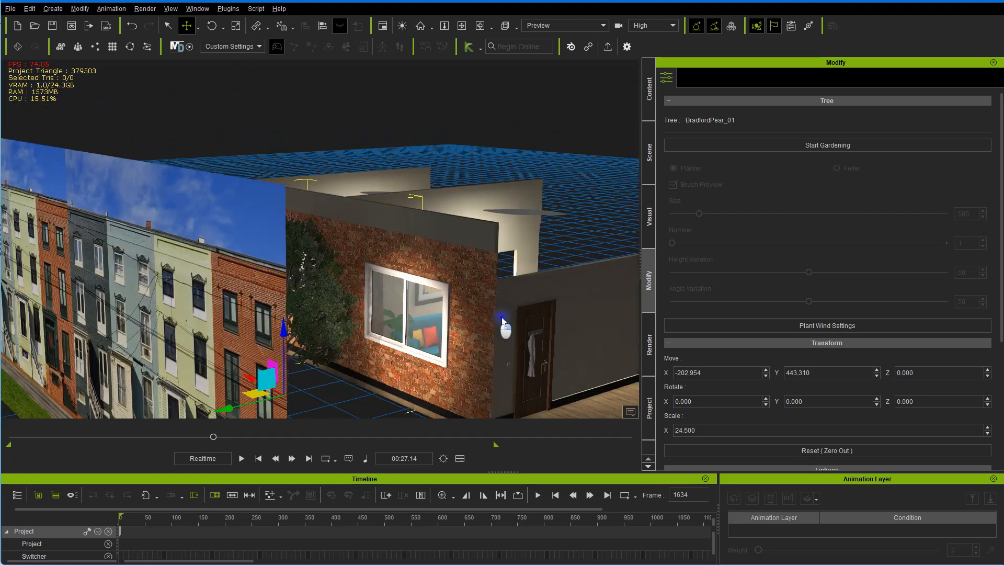
right_drag(370, 372, 271, 364)
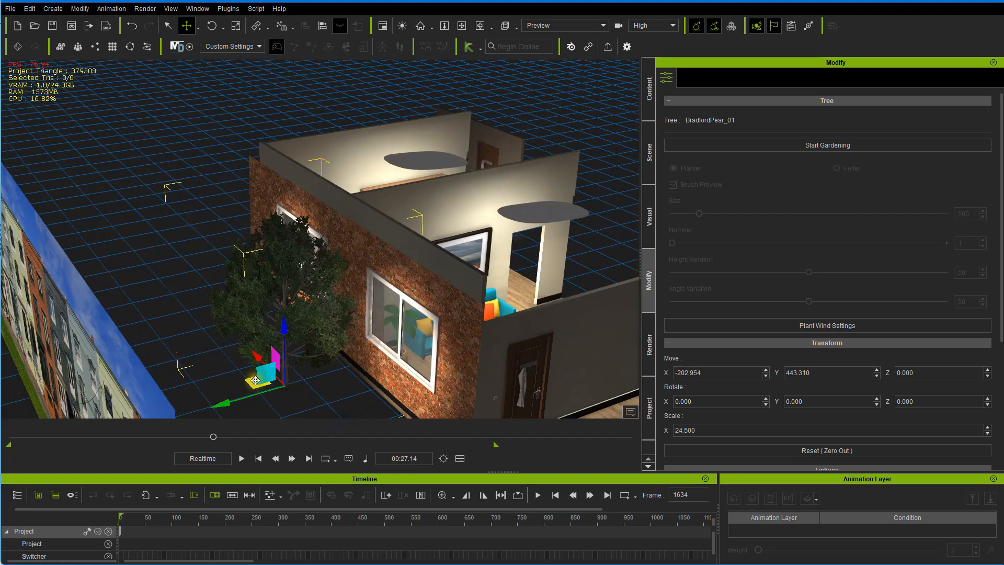
drag(256, 380, 260, 397)
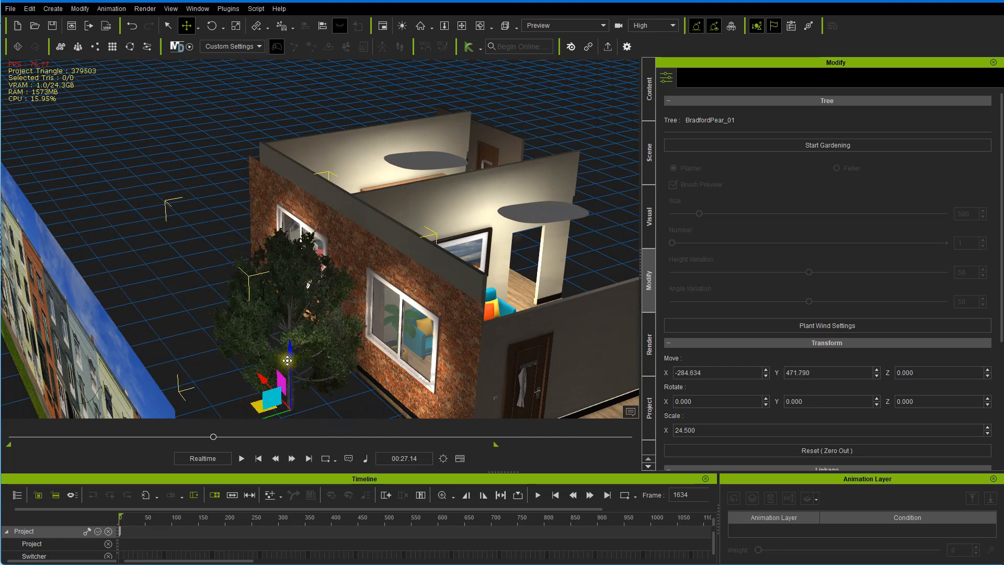
drag(287, 360, 289, 348)
- Examine the tree's foliage and its shadows around the living room window up close from outside
right_drag(325, 366, 321, 314)
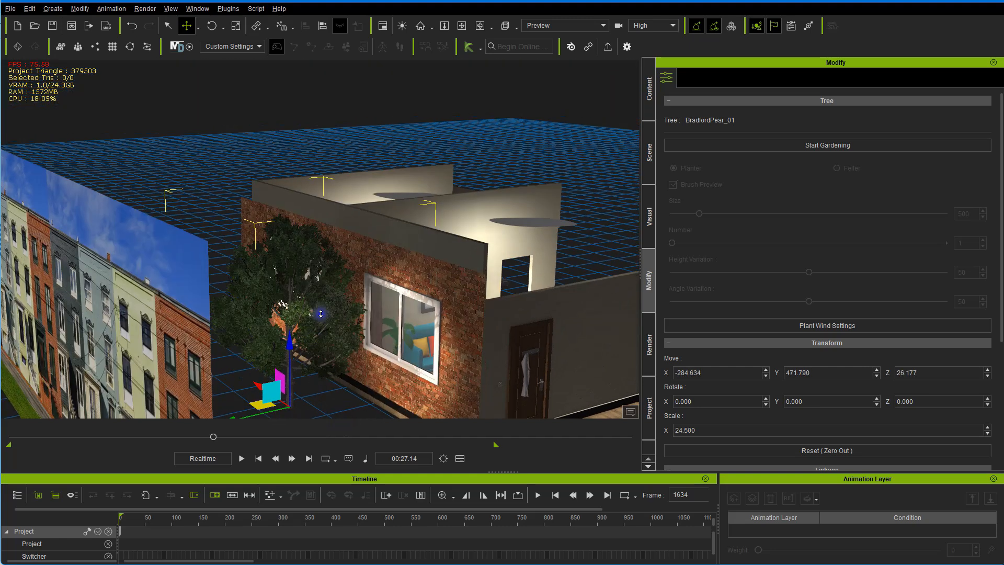
scroll(321, 313, up, 10)
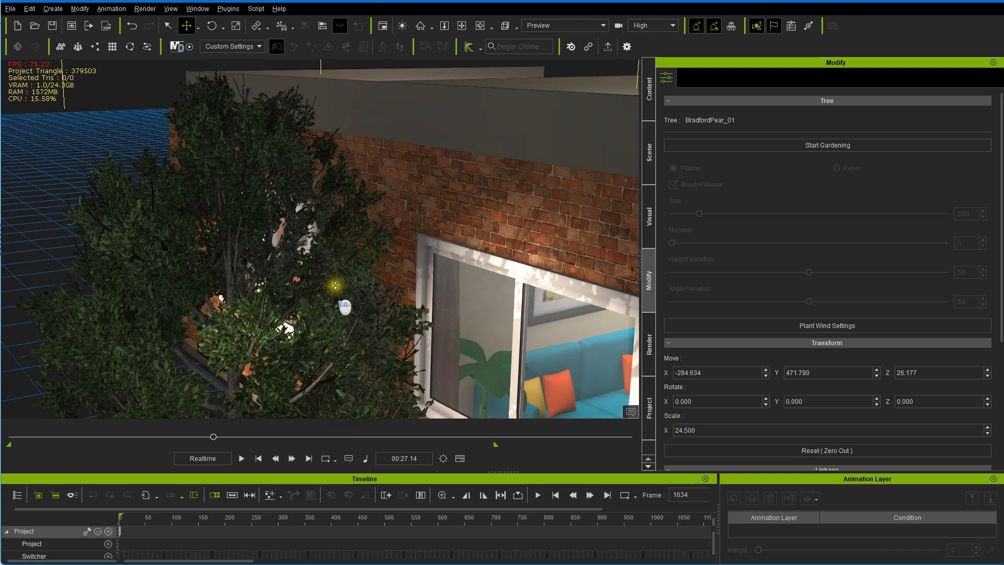
scroll(335, 285, up, 5)
drag(333, 274, 137, 99)
right_drag(137, 99, 237, 105)
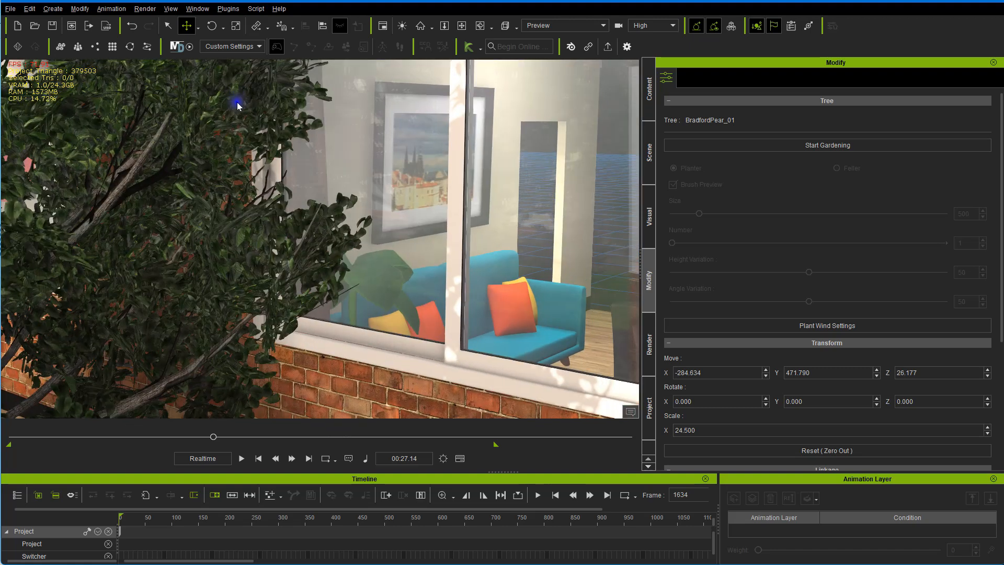
- Return the playhead to frame 0 and frame the living room window from outside
mouse_move(236, 101)
mouse_down()
mouse_move(221, 117)
mouse_move(223, 175)
mouse_up()
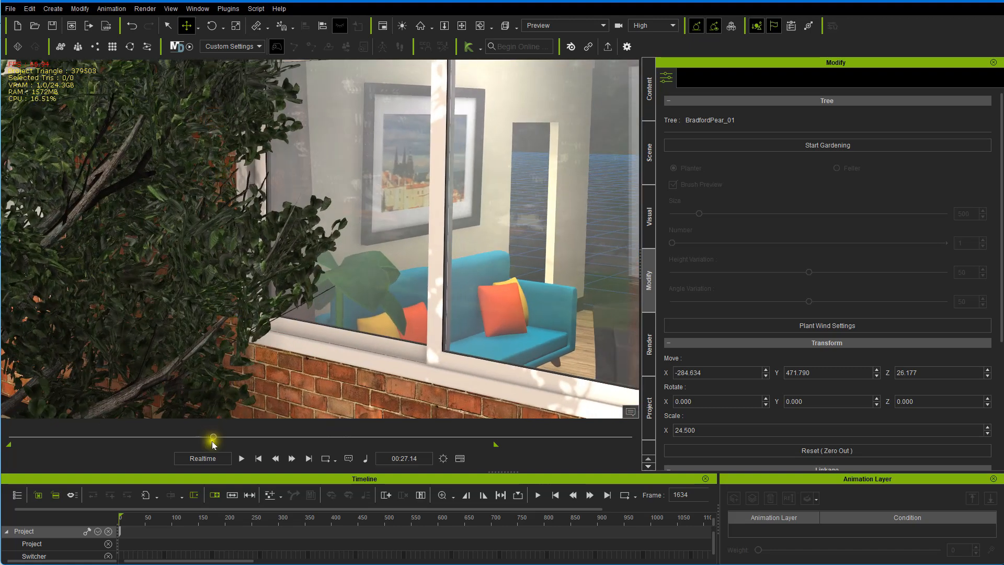
drag(211, 441, 1, 459)
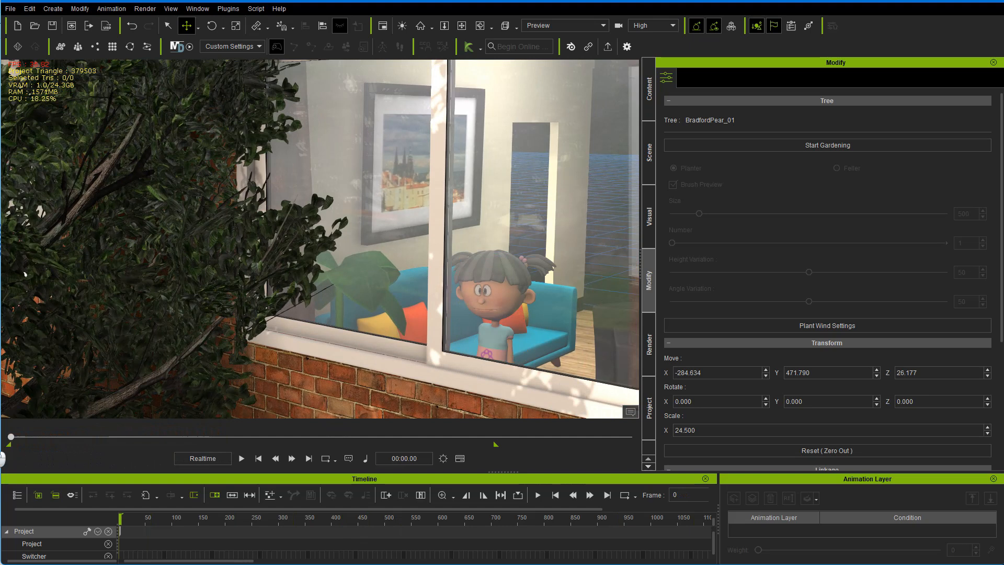
drag(380, 208, 294, 195)
right_drag(293, 195, 289, 202)
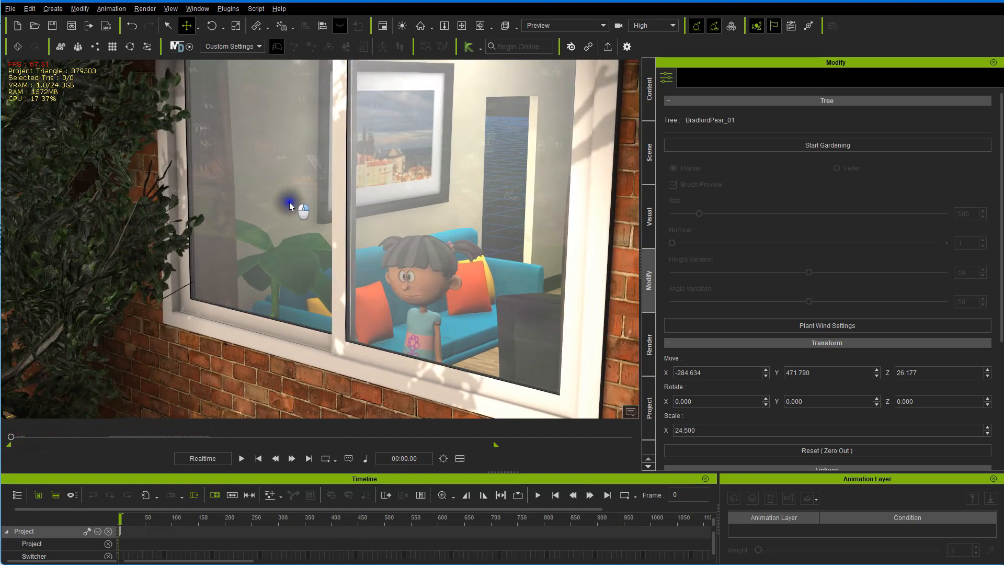
- Examine the leaf shadows on the living room window frame and the girl through the glass from several outside angles
scroll(290, 202, down, 2)
scroll(290, 202, up, 3)
scroll(290, 199, down, 1)
drag(289, 196, 360, 112)
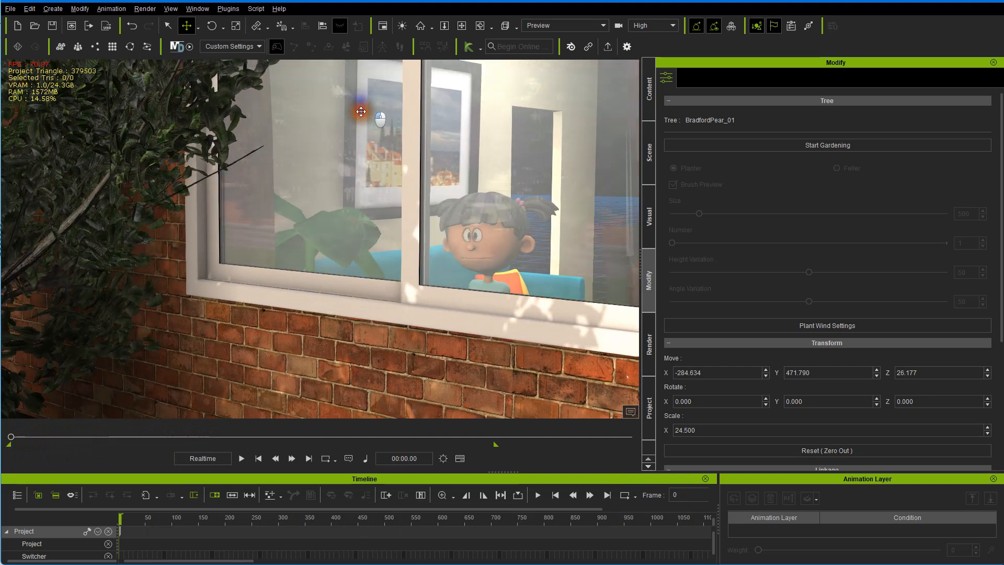
right_drag(360, 111, 348, 162)
scroll(347, 136, down, 2)
scroll(348, 160, up, 2)
drag(349, 157, 286, 125)
scroll(309, 150, up, 2)
scroll(290, 122, up, 1)
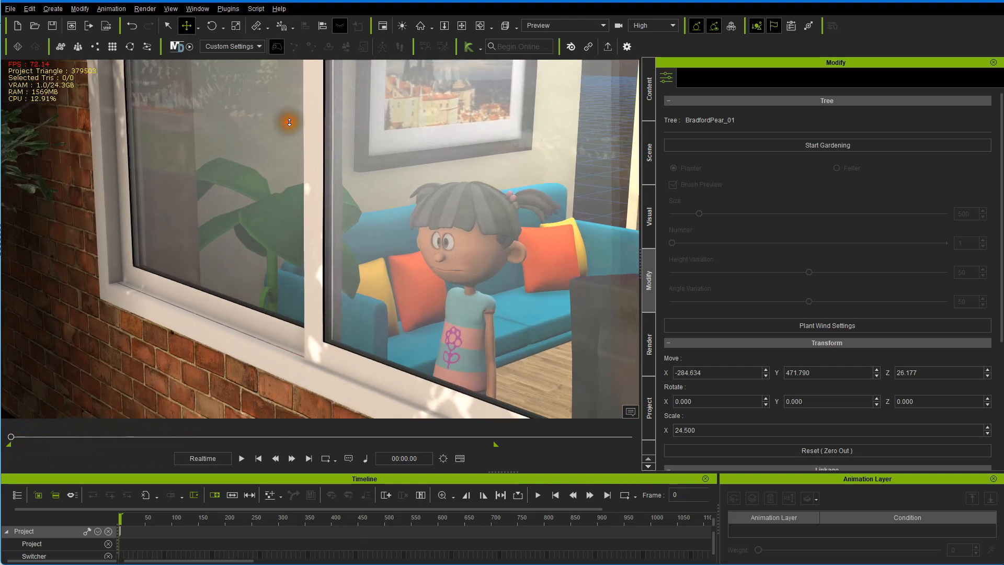
scroll(290, 124, down, 1)
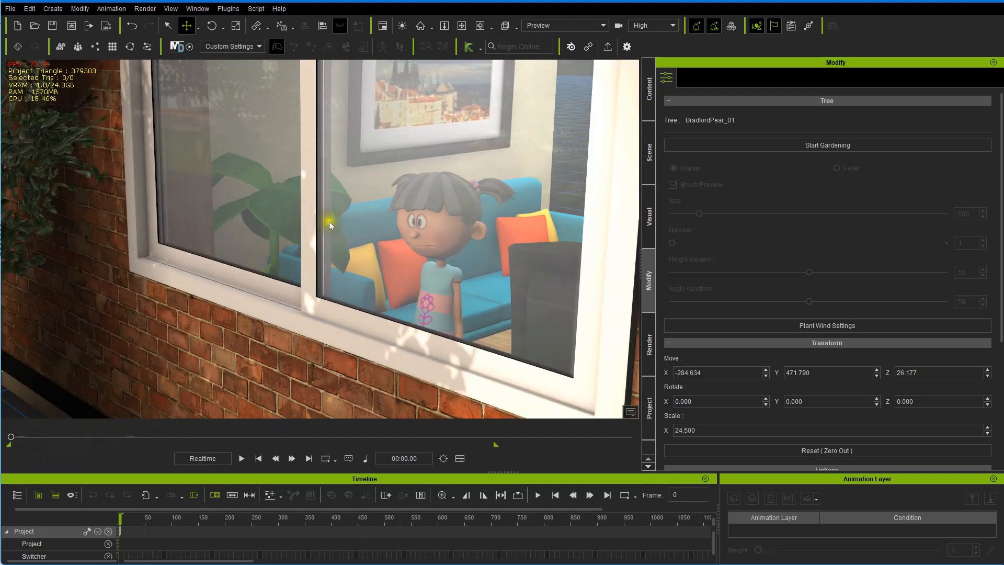
- Select Spotlight_1 among the scene lights and set its multiplier to 3.14
click(650, 157)
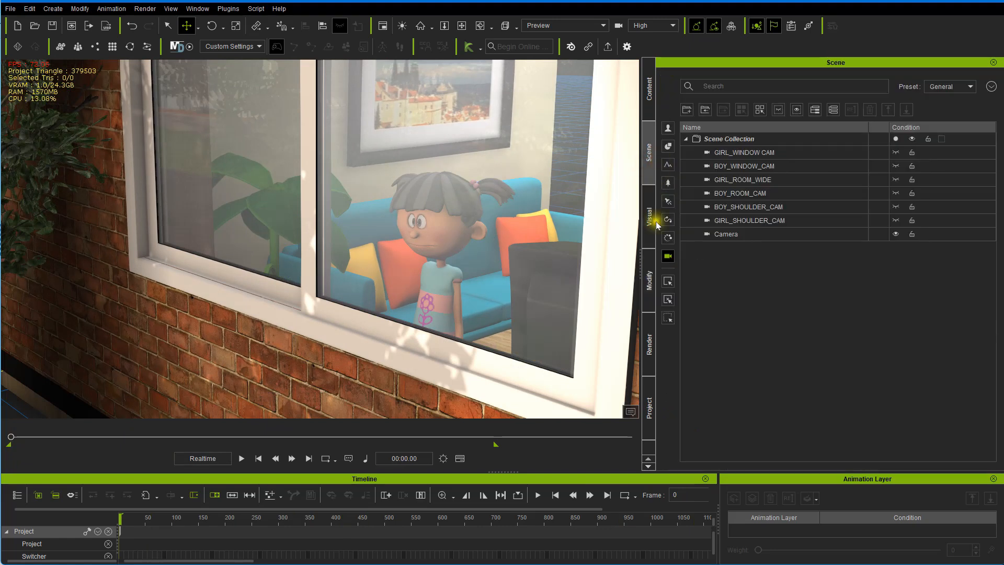
click(668, 256)
click(667, 201)
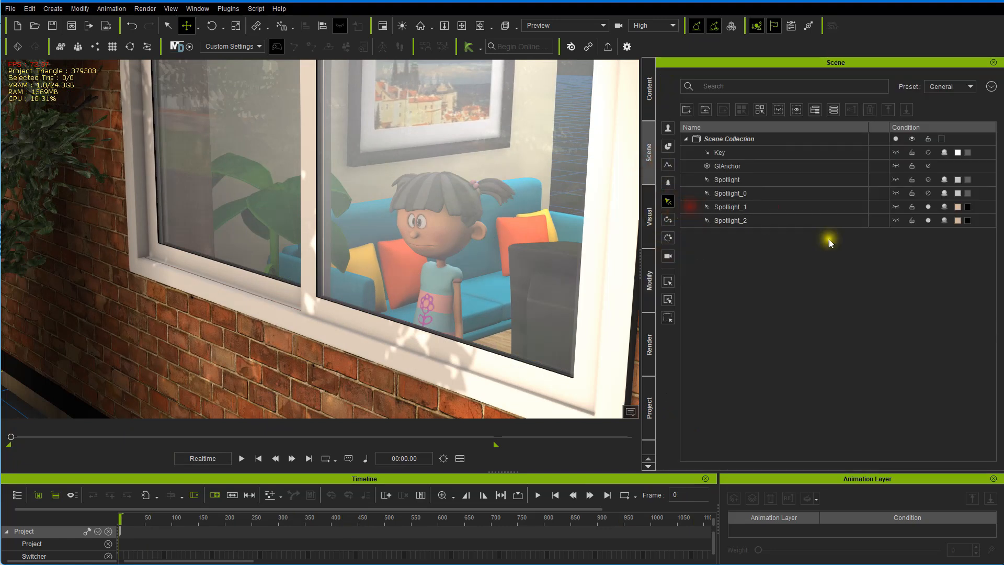
click(920, 221)
click(927, 206)
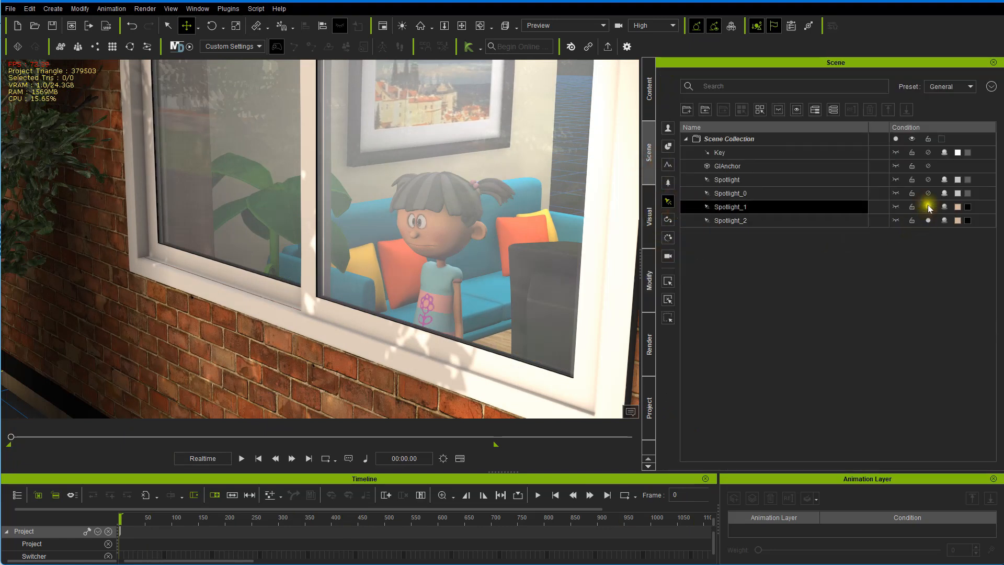
click(926, 205)
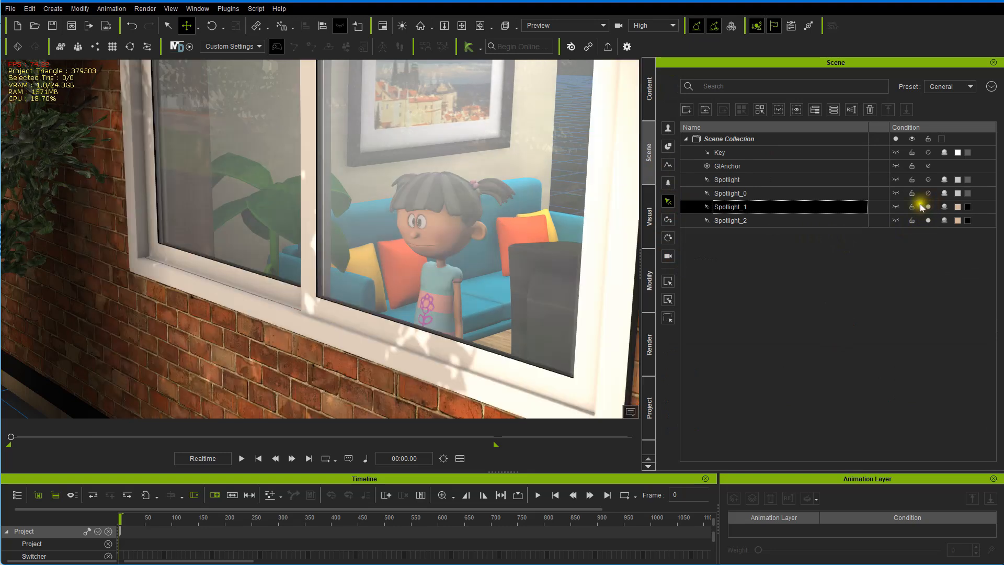
click(648, 280)
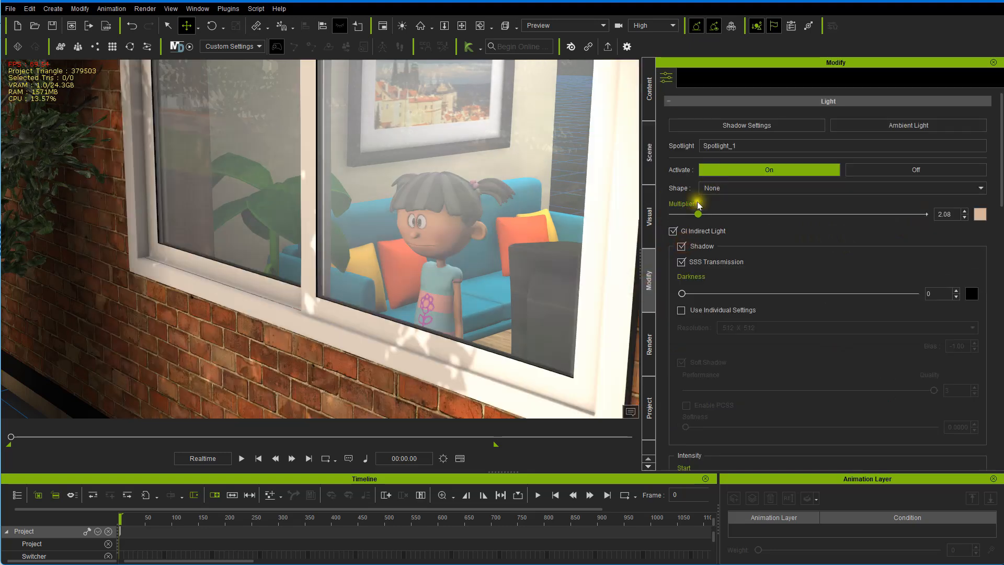
drag(697, 213, 713, 214)
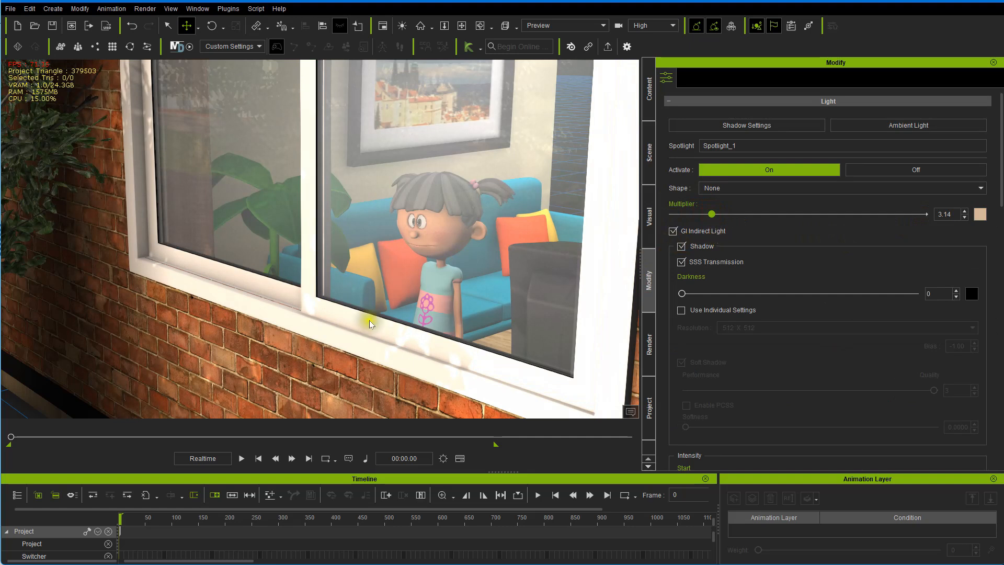
- Duplicate the living room's oval GI emissive plane and place the copy outside the brick wall at about Y 546.3
scroll(353, 314, down, 10)
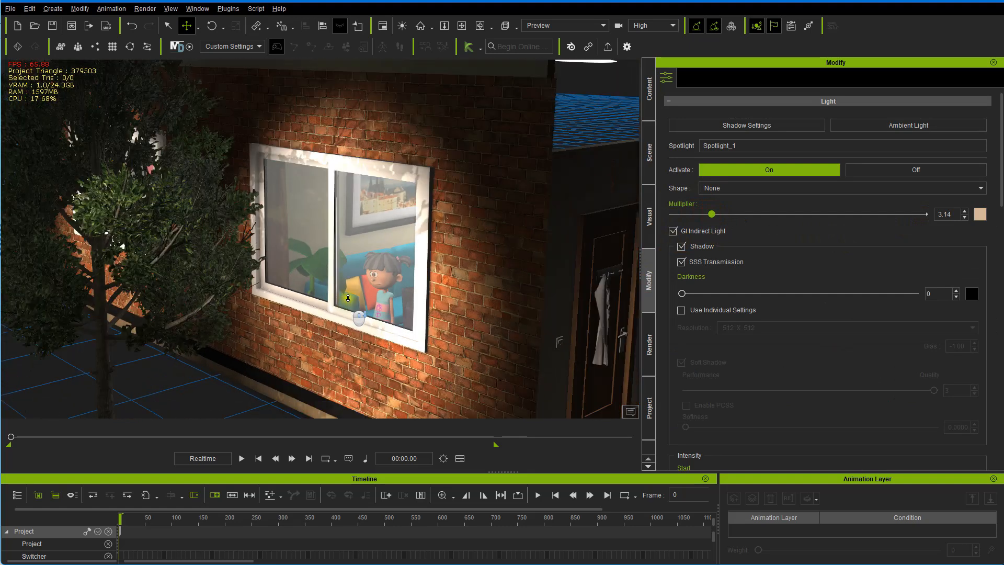
right_drag(351, 297, 283, 345)
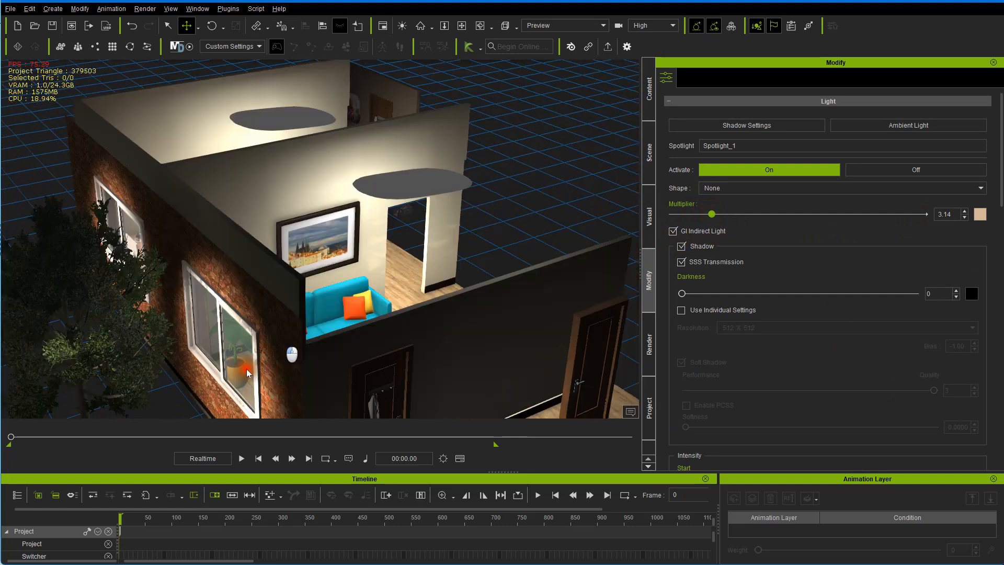
click(386, 245)
click(414, 192)
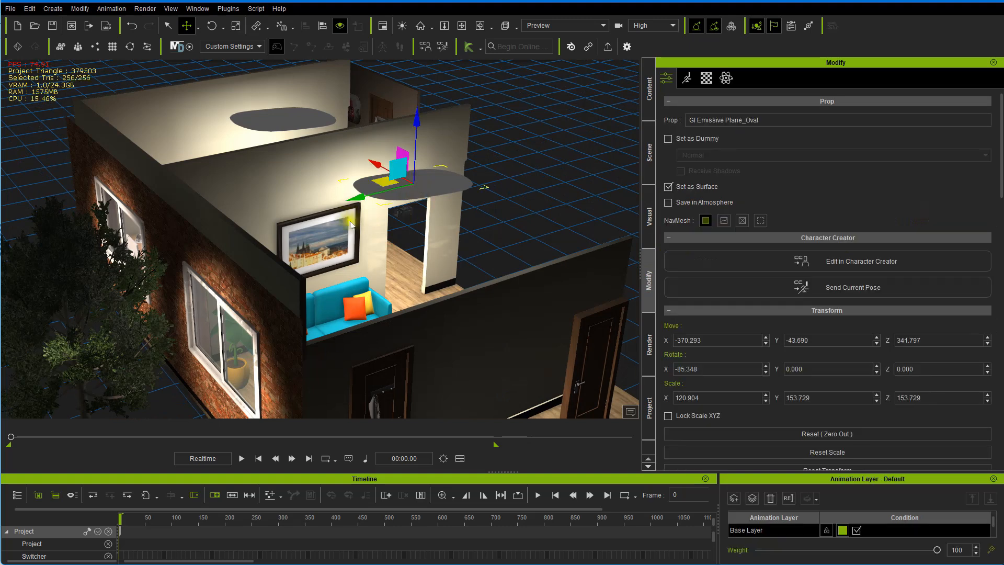
ctrl+drag(358, 197, 0, 286)
- Position the duplicated oval emissive plane above the tree at about X -330.6, Y 604.9, Z 455.6
right_drag(136, 225, 437, 309)
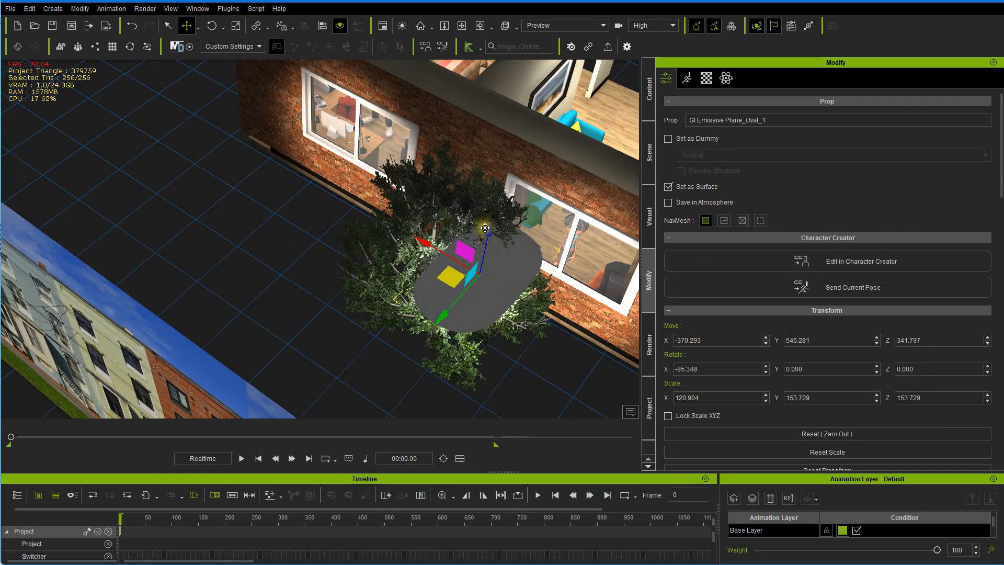
drag(490, 230, 492, 177)
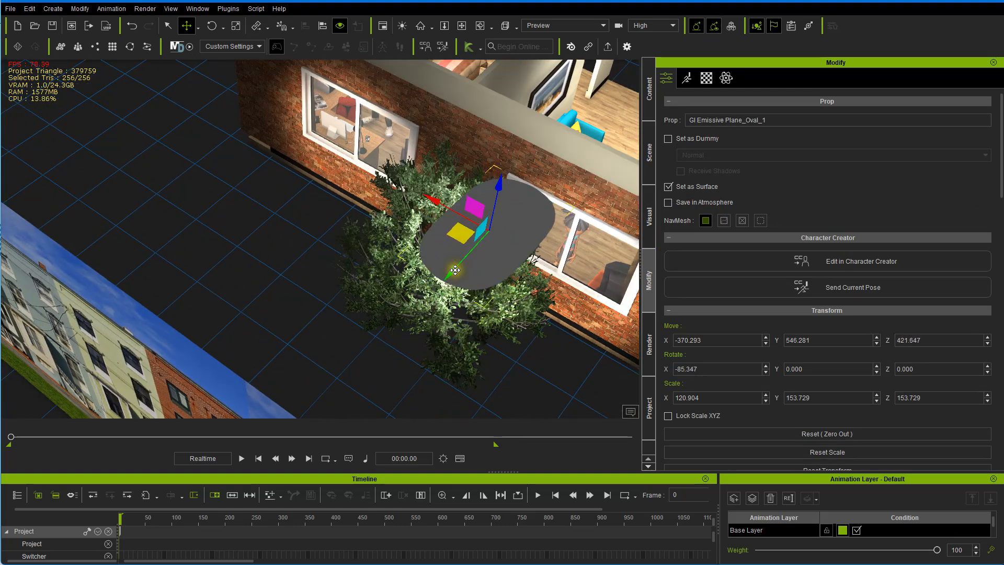
drag(441, 284, 408, 300)
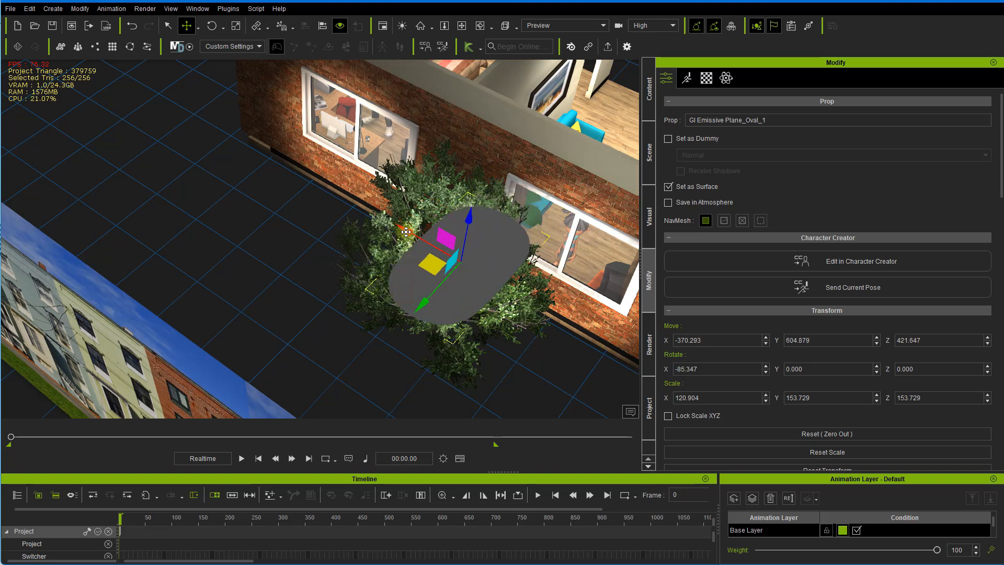
drag(406, 231, 409, 166)
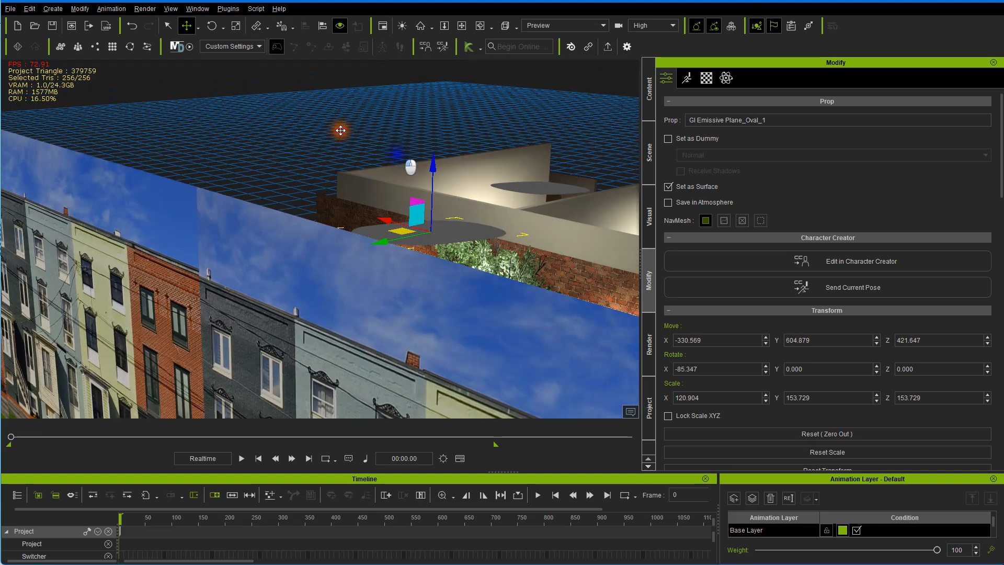
right_drag(410, 167, 147, 190)
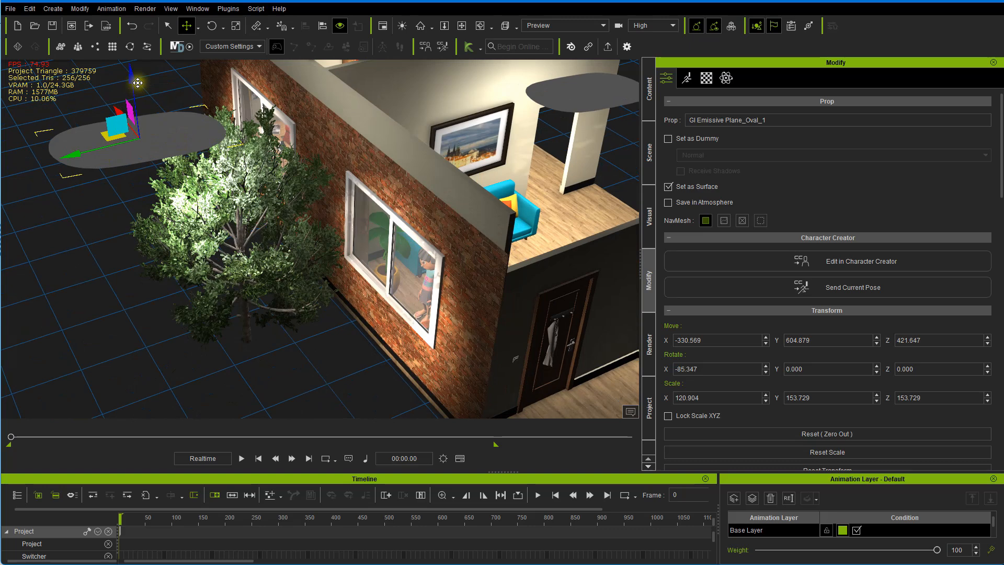
drag(133, 83, 119, 54)
- Examine the lighting on the tree, the brick wall and the living room window up close from outside
right_drag(230, 183, 163, 164)
scroll(183, 180, up, 4)
right_drag(194, 197, 318, 197)
scroll(318, 197, up, 2)
middle_drag(318, 197, 223, 115)
right_drag(223, 114, 277, 122)
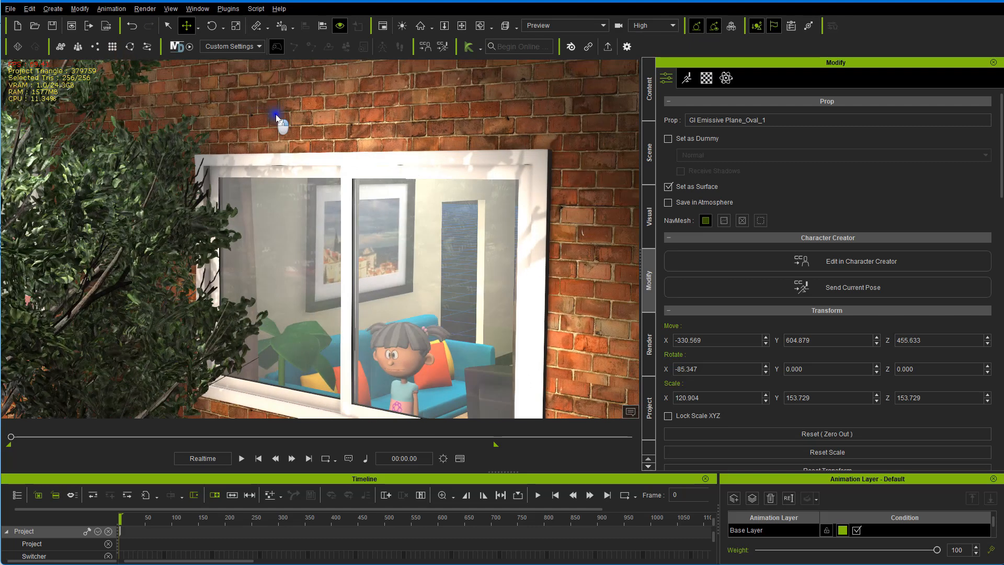
middle_drag(226, 150, 313, 140)
scroll(314, 156, up, 2)
right_drag(295, 185, 190, 52)
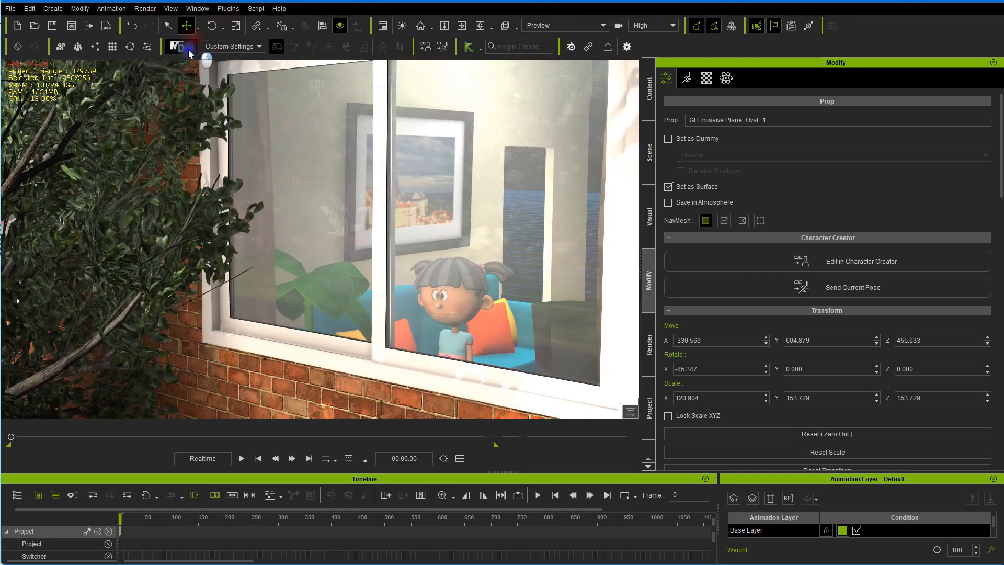
right_drag(213, 89, 235, 125)
scroll(218, 105, up, 2)
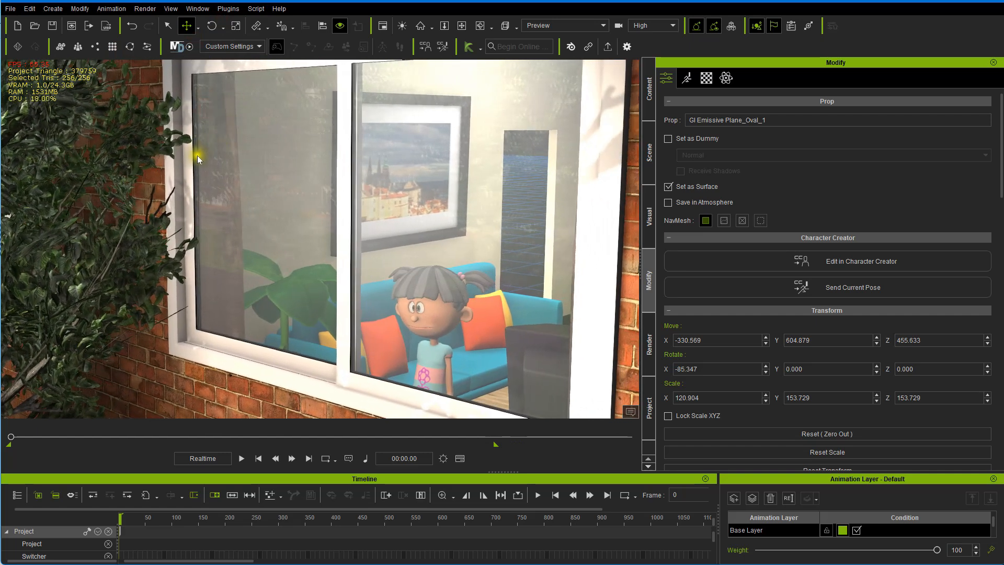